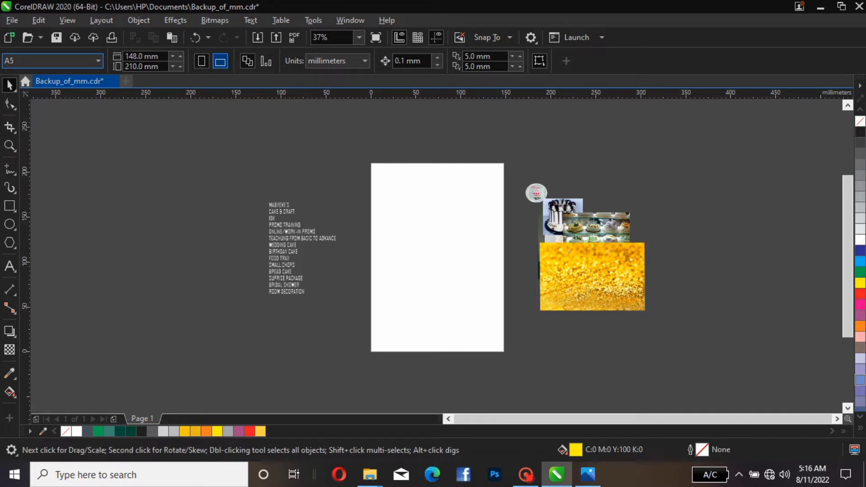
Switch the A5 page to landscape orientation and zoom the view to fit the page
left_click(220, 61)
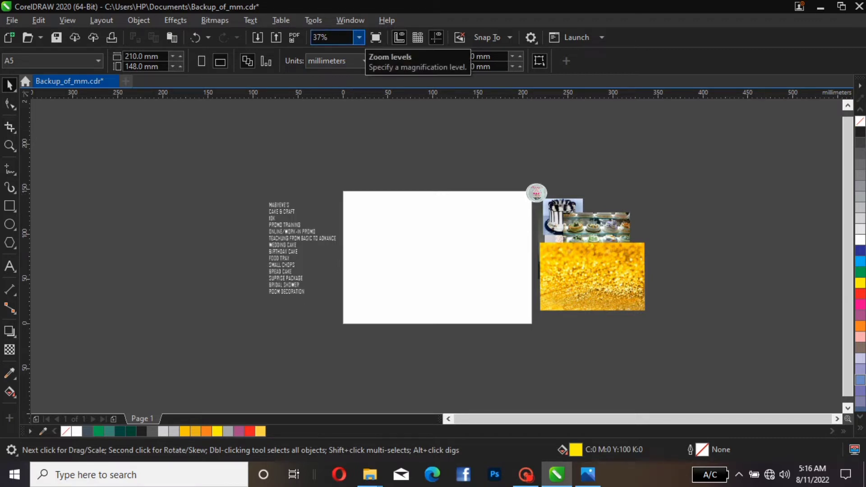
left_click(359, 37)
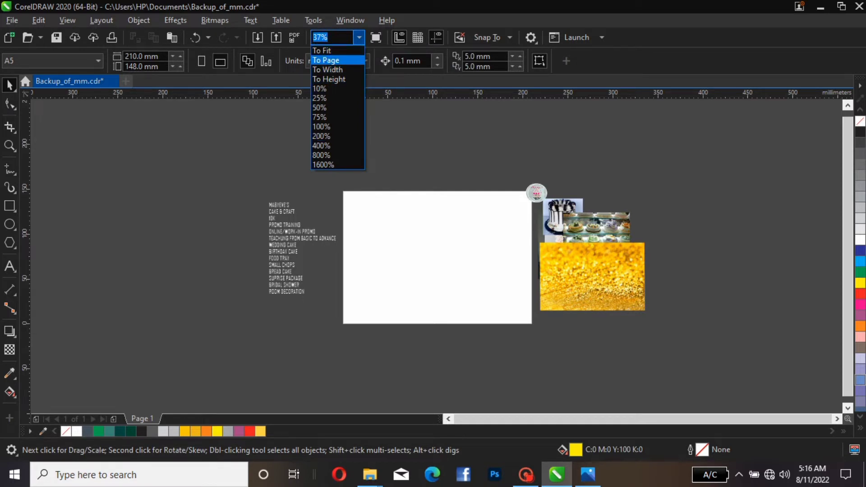
left_click(325, 60)
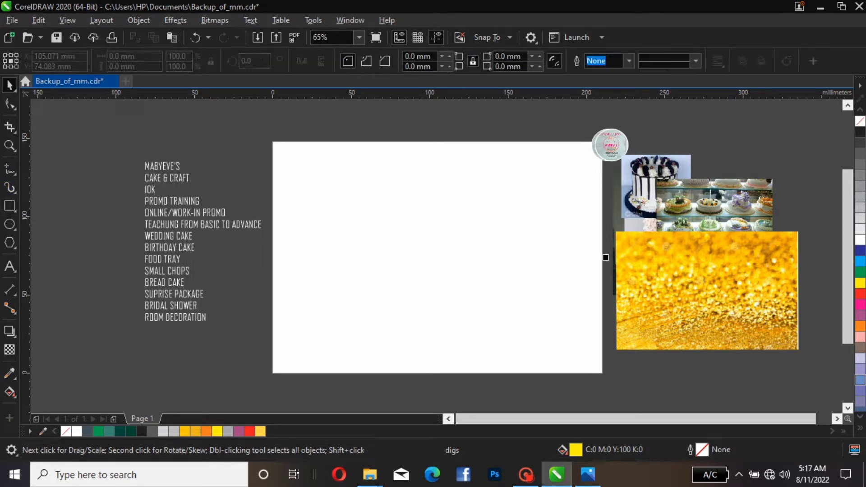
Create a page-frame rectangle matching the page and leave it with no fill
double_click(10, 205)
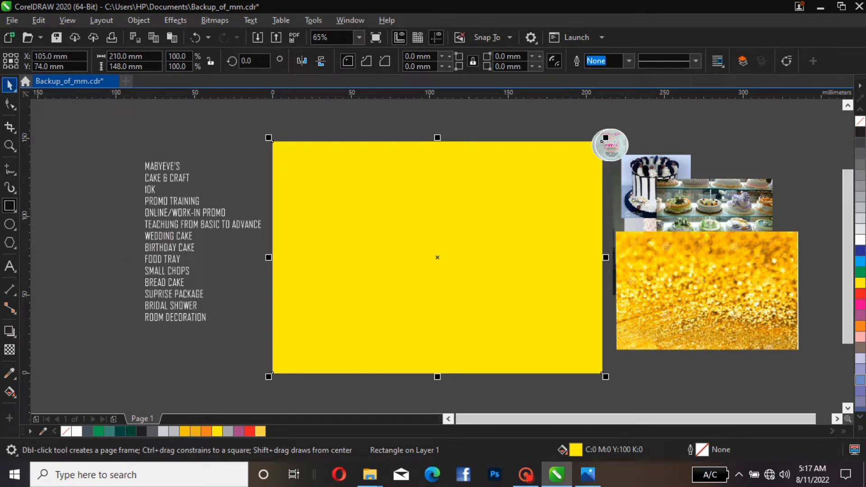
left_click(9, 84)
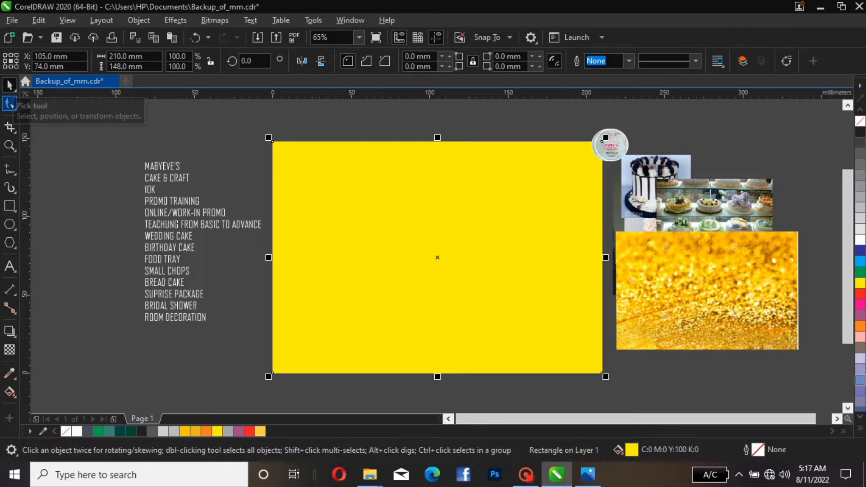
key("ctrl+z")
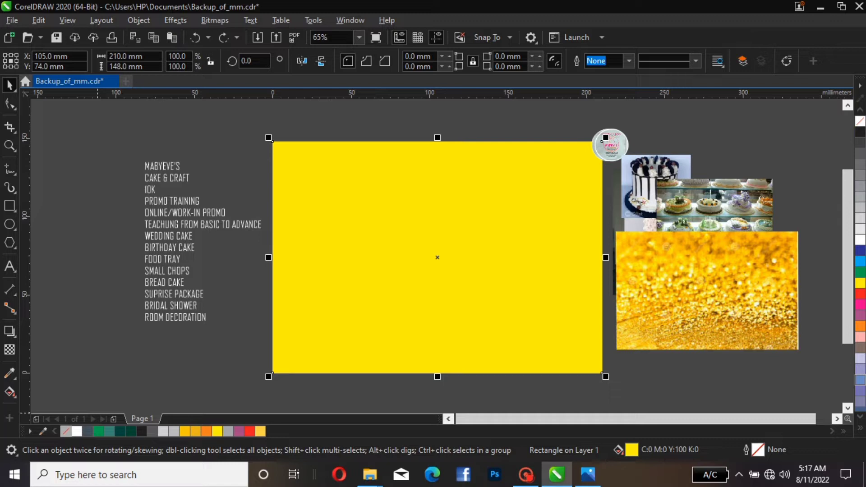
key("ctrl+shift+z")
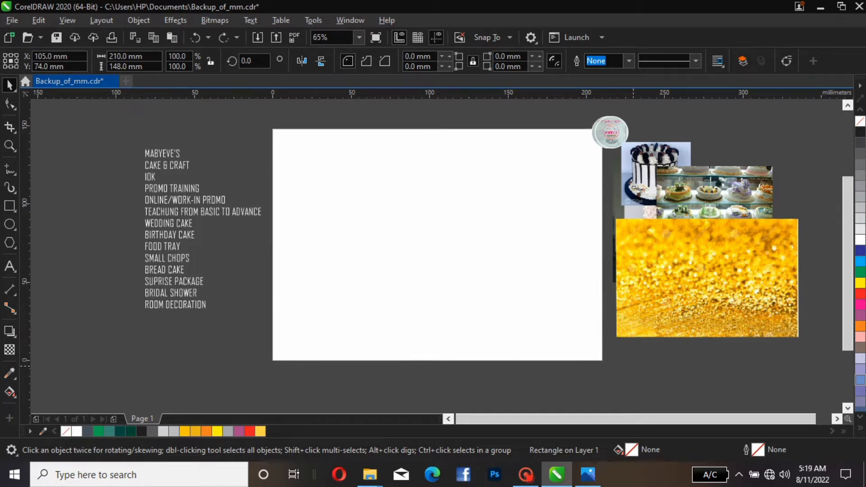
key("Escape")
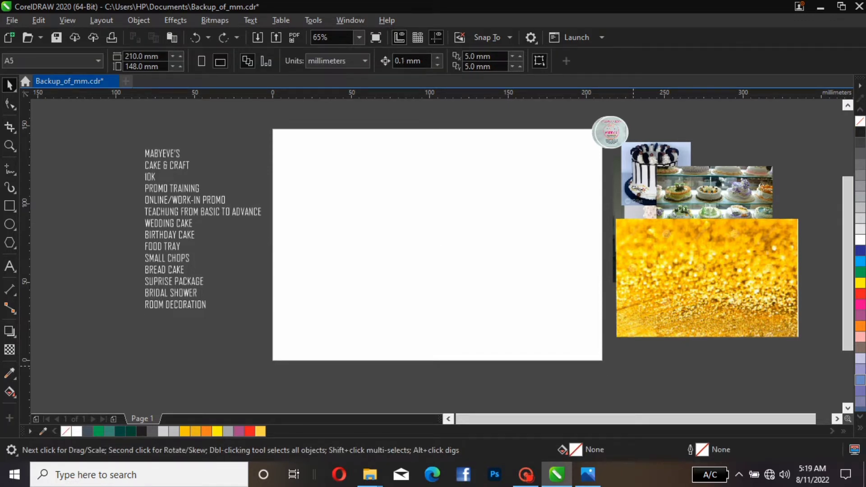
Draw a rectangle about 90 × 89 mm overlapping the page's left edge and give it a black outline
left_click(602, 128)
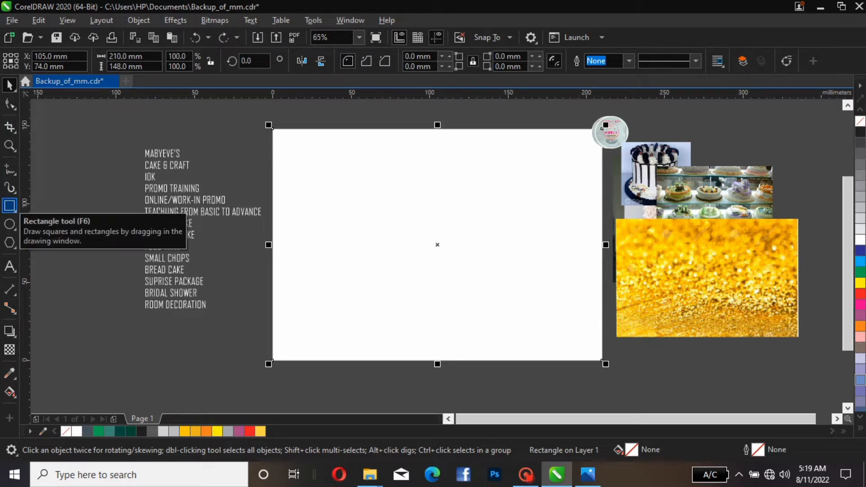
left_click(10, 206)
left_click_drag(246, 170, 390, 313)
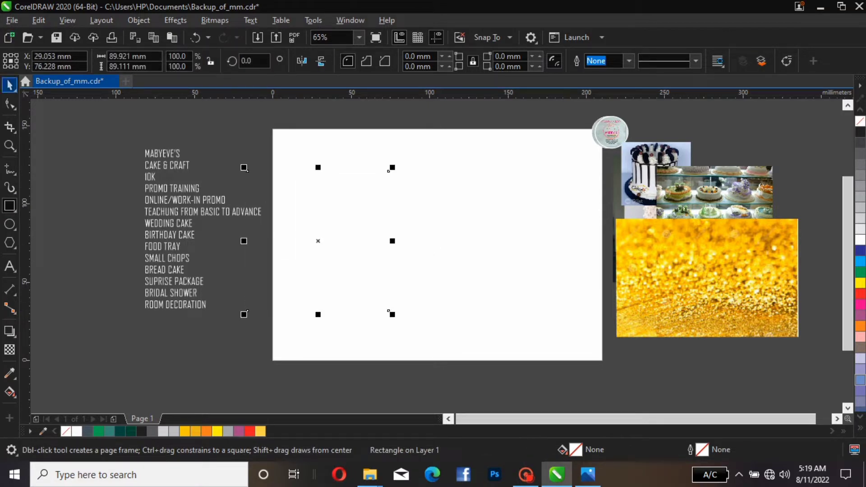
left_click(9, 85)
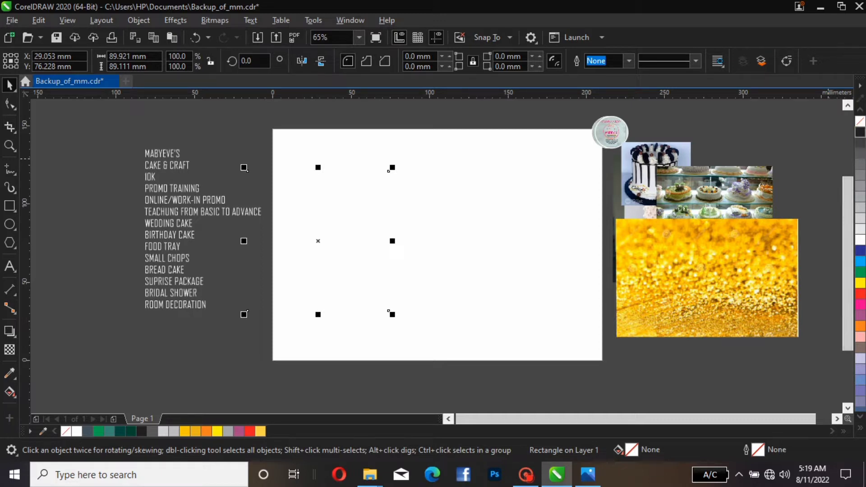
right_click(860, 132)
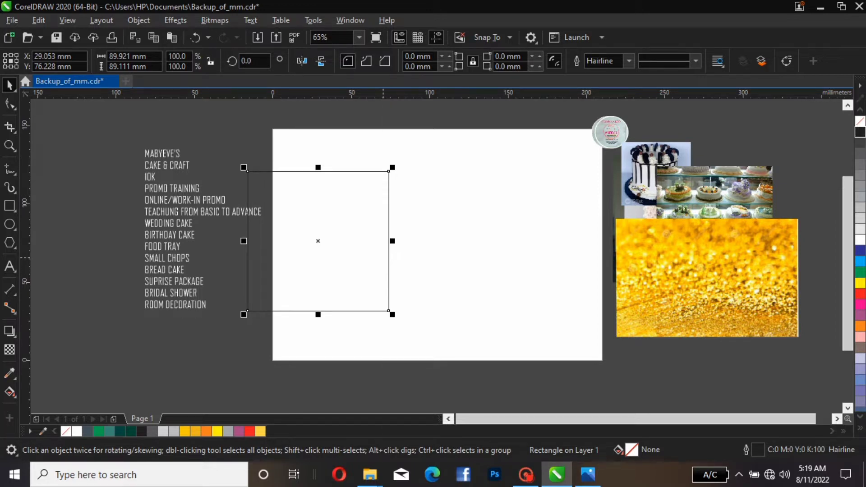
Place the new rectangle inside the page-frame rectangle with PowerClip Inside
right_click(383, 258)
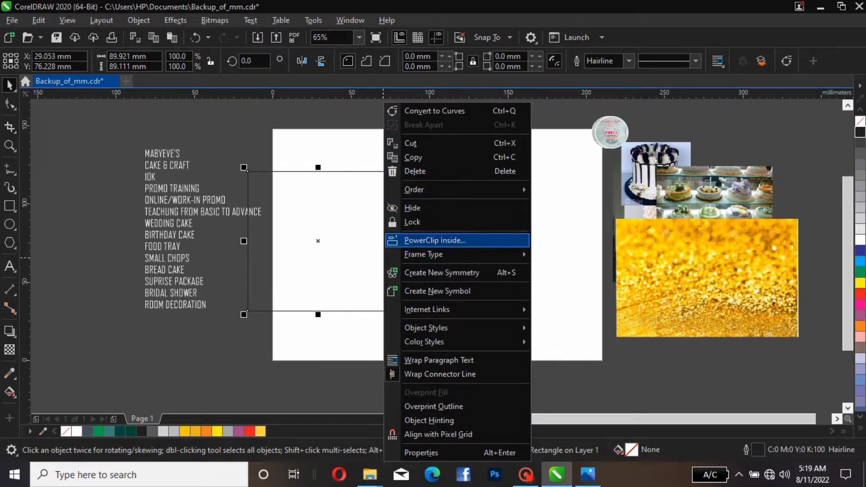
left_click(439, 240)
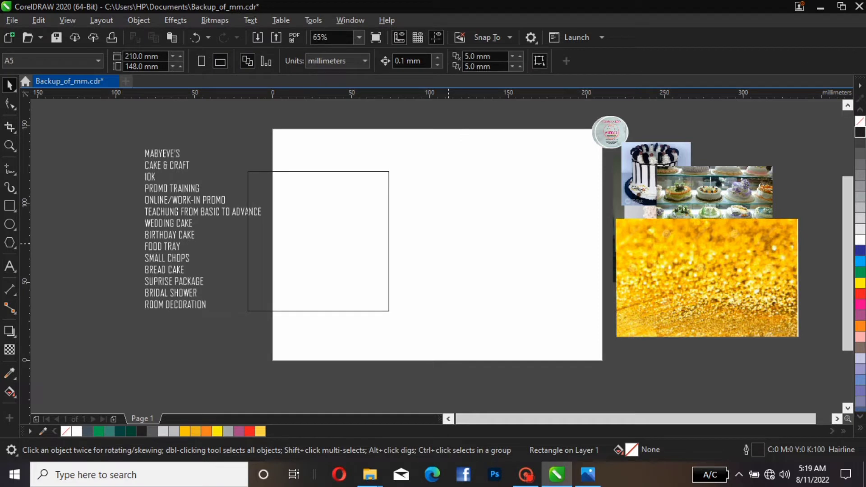
left_click(602, 129)
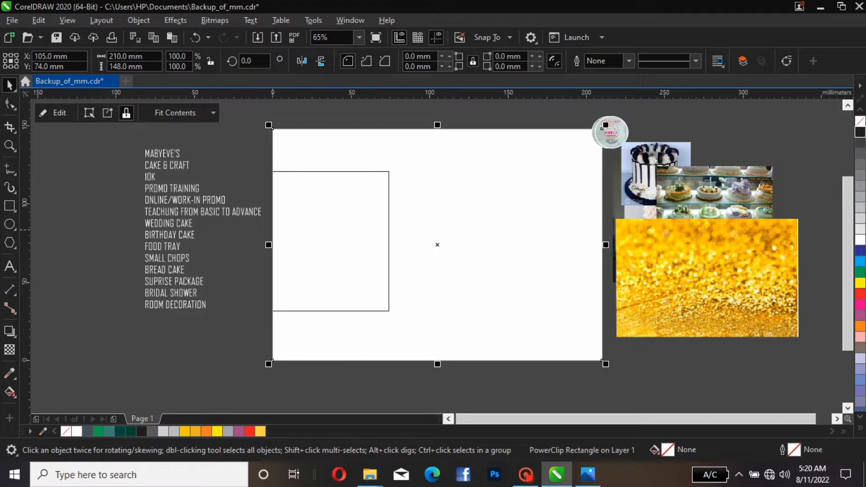
Edit the PowerClip contents and enlarge the rectangle to about 240 × 162 mm so it covers the whole page
left_click(56, 113)
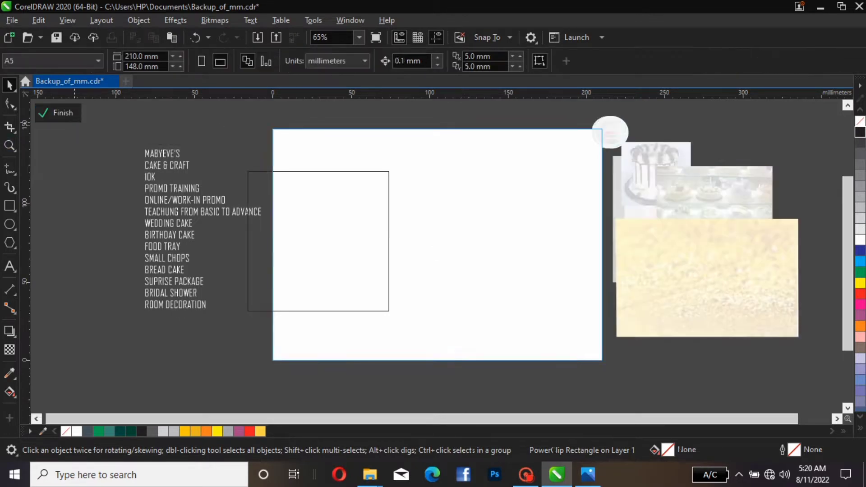
left_click_drag(338, 171, 465, 172)
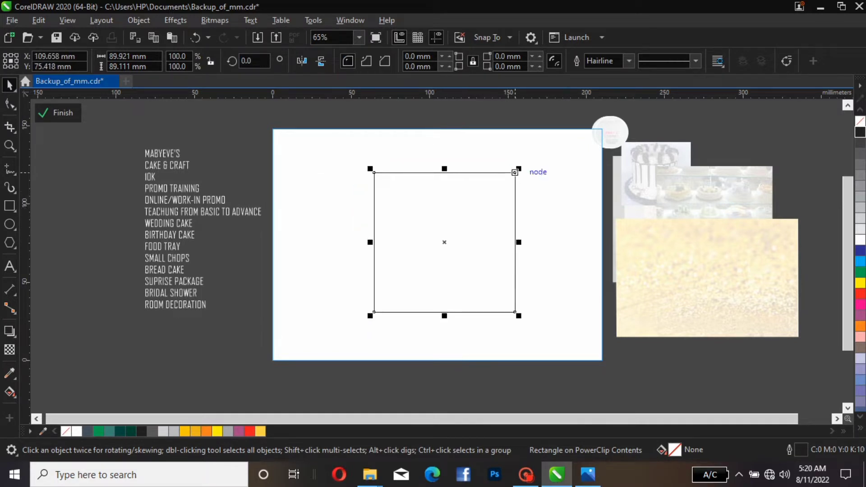
left_click_drag(515, 172, 554, 134)
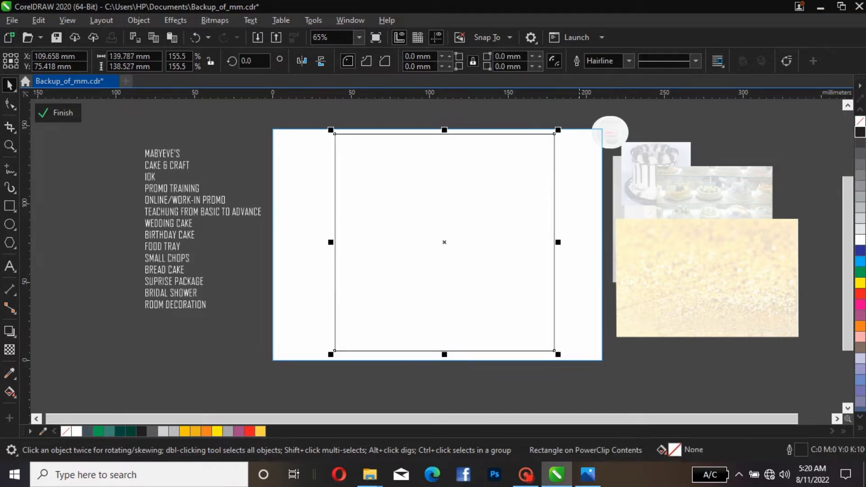
left_click_drag(558, 242, 637, 229)
left_click_drag(445, 131, 444, 122)
left_click_drag(445, 350, 444, 365)
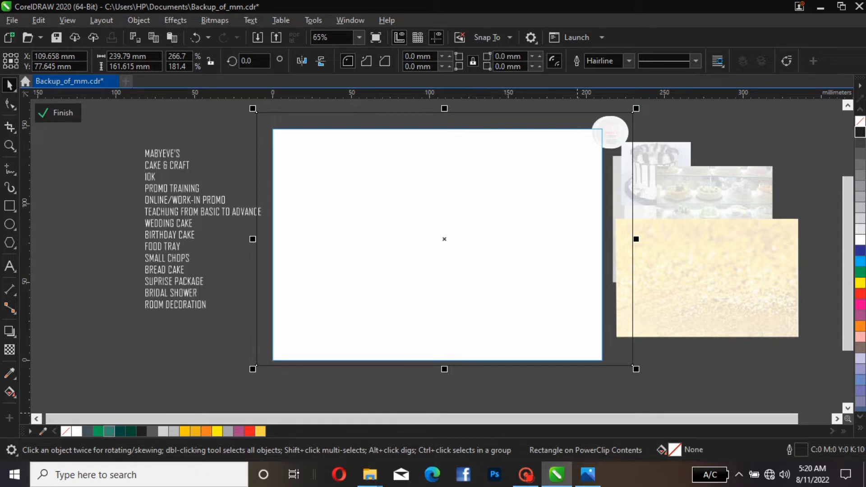
Fill the background rectangle with the dark green C100 M41 Y85 K49 swatch
left_click(120, 431)
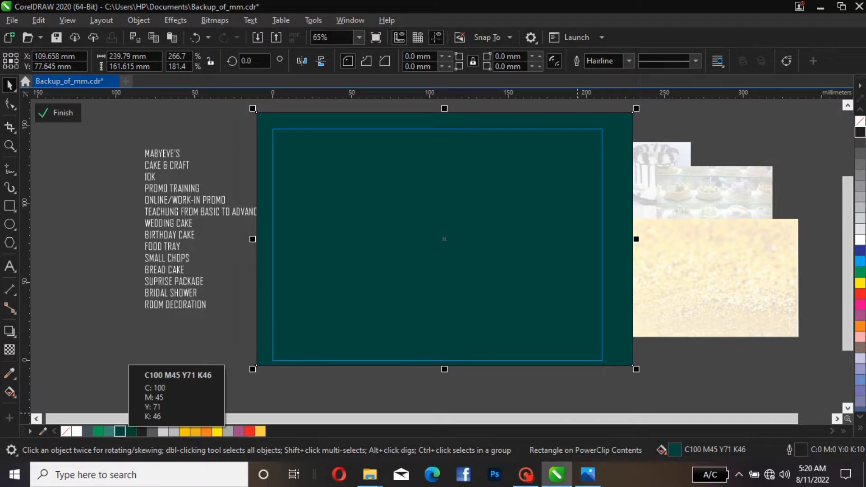
left_click(141, 431)
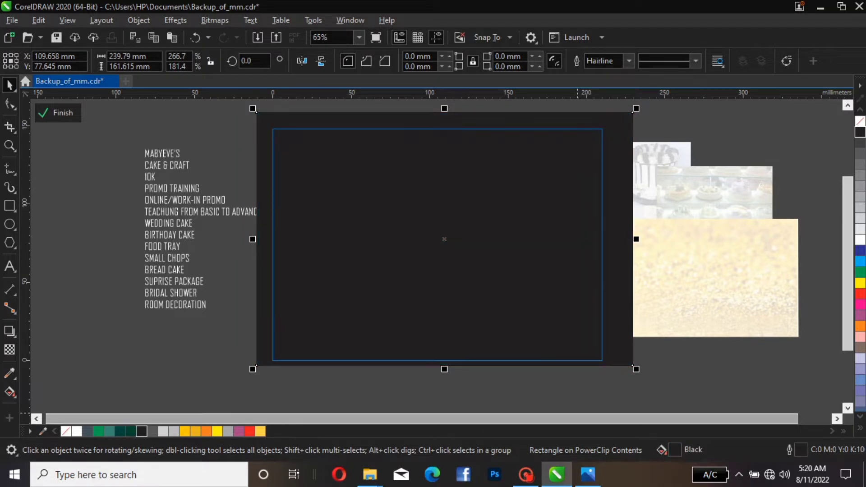
left_click(131, 431)
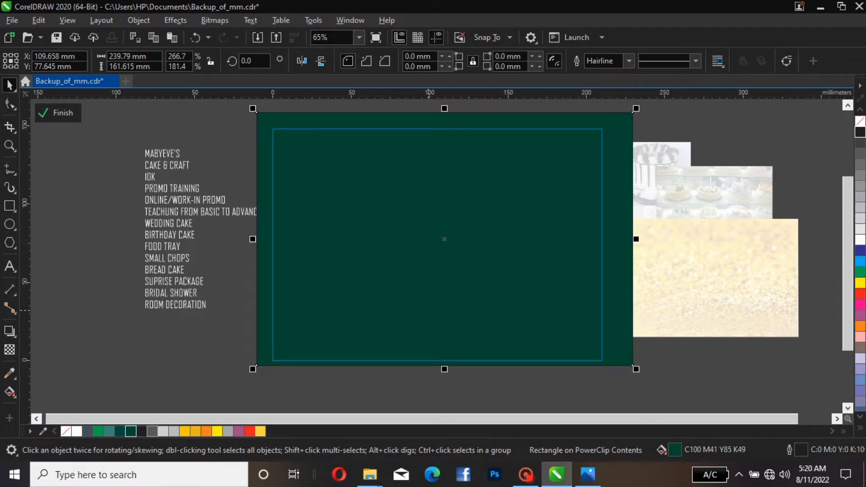
Draw a vertical strip rectangle about 58 mm wide and 173 mm tall across the page's middle
key("F6")
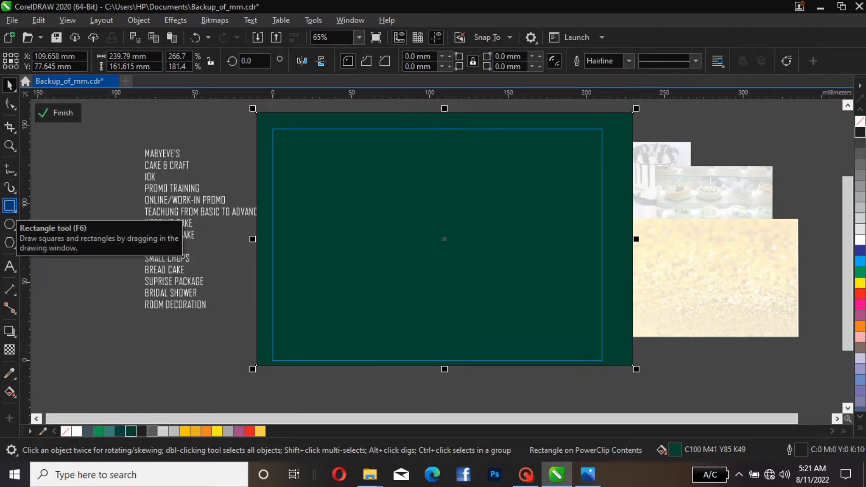
left_click_drag(448, 173, 541, 386)
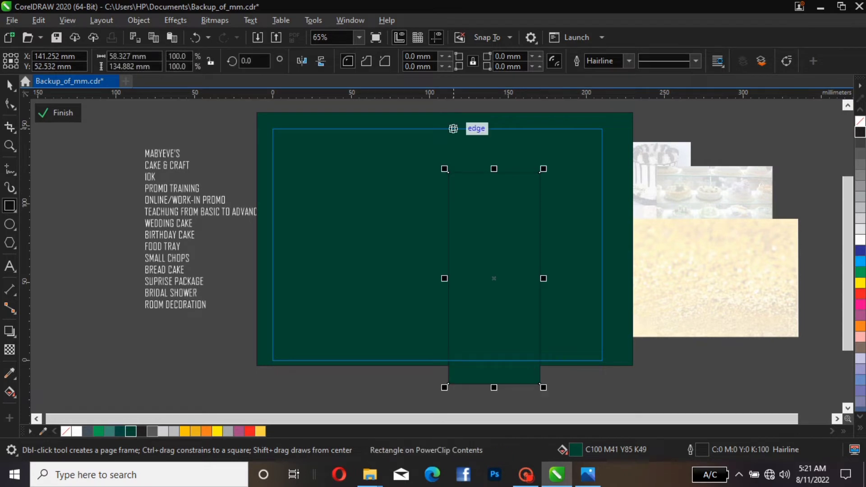
left_click_drag(494, 169, 494, 108)
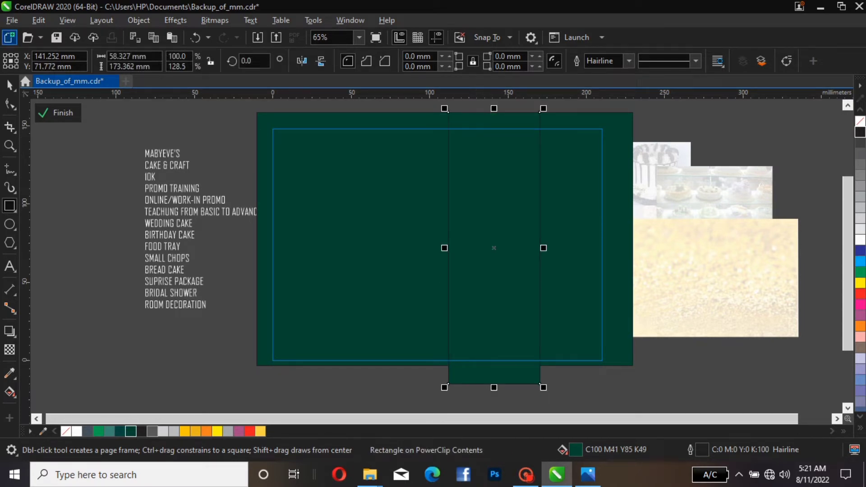
key("space")
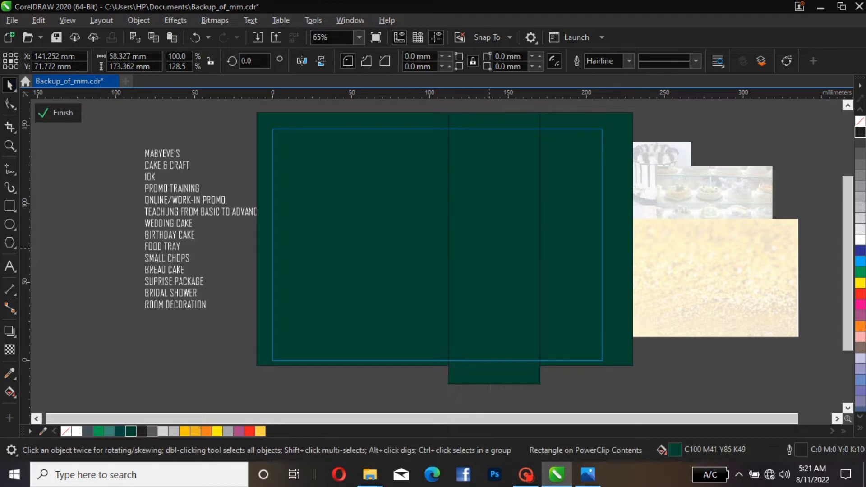
Skew the strip rectangle by shifting its bottom edge to the right
left_click(493, 247)
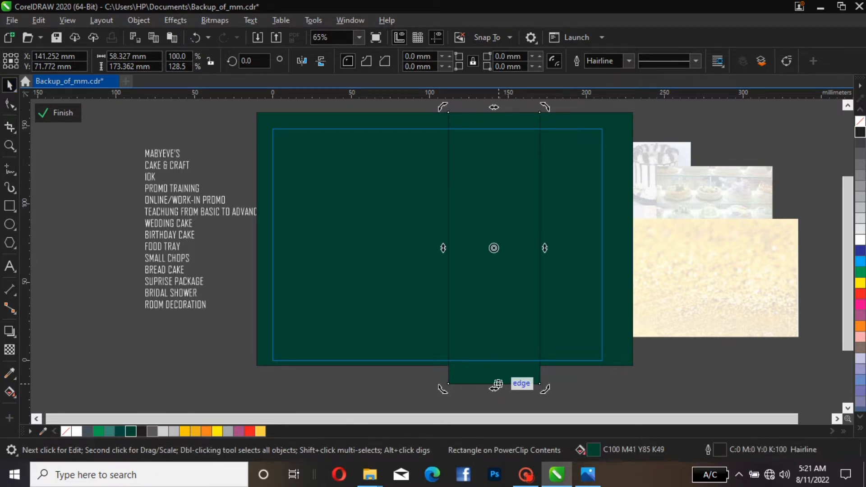
key("Escape")
left_click(514, 195)
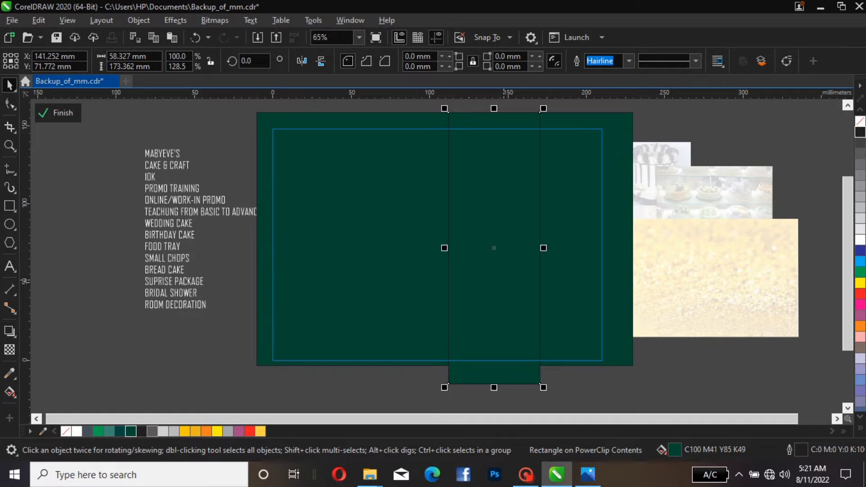
left_click(487, 245)
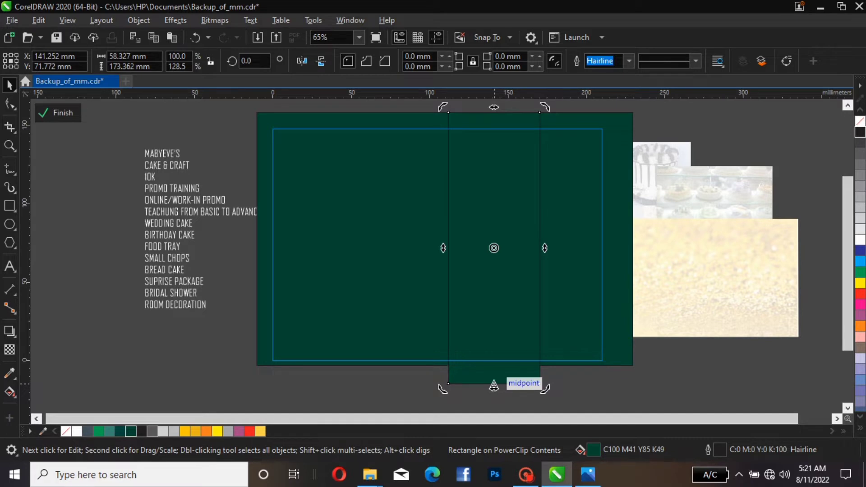
left_click_drag(494, 385, 586, 385)
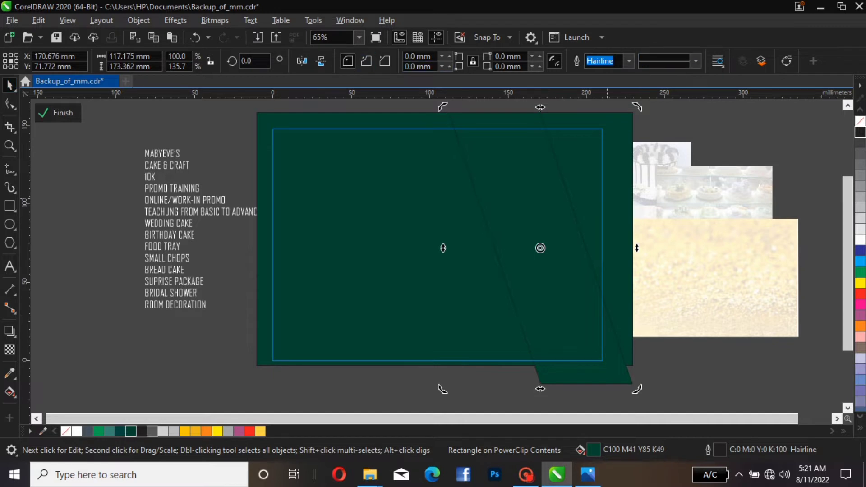
Move the skewed strip left so it sits nearer the page centre
left_click_drag(552, 220, 513, 224)
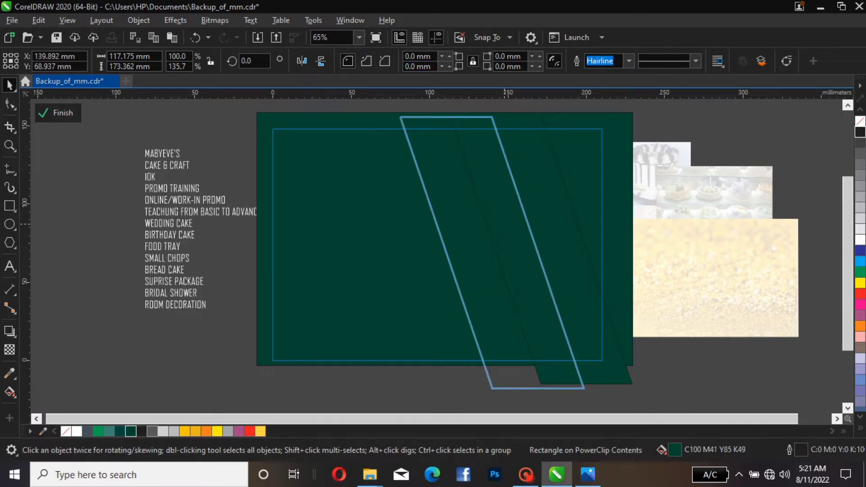
left_click_drag(504, 224, 504, 224)
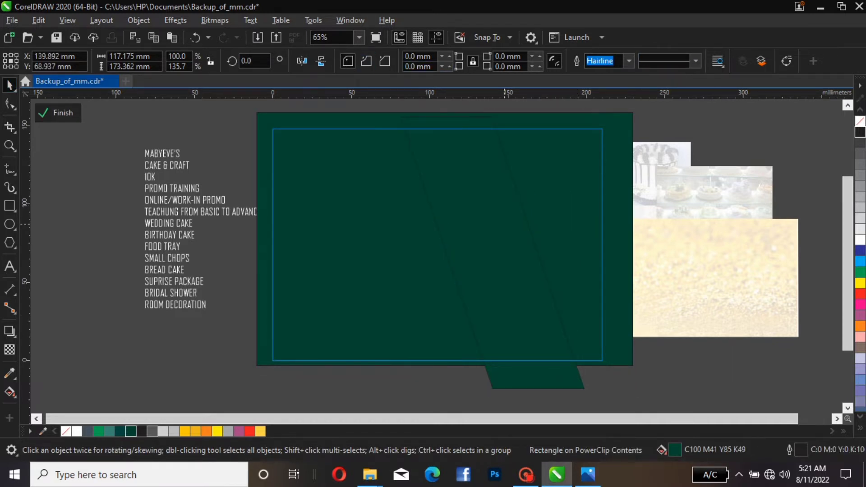
left_click(504, 224)
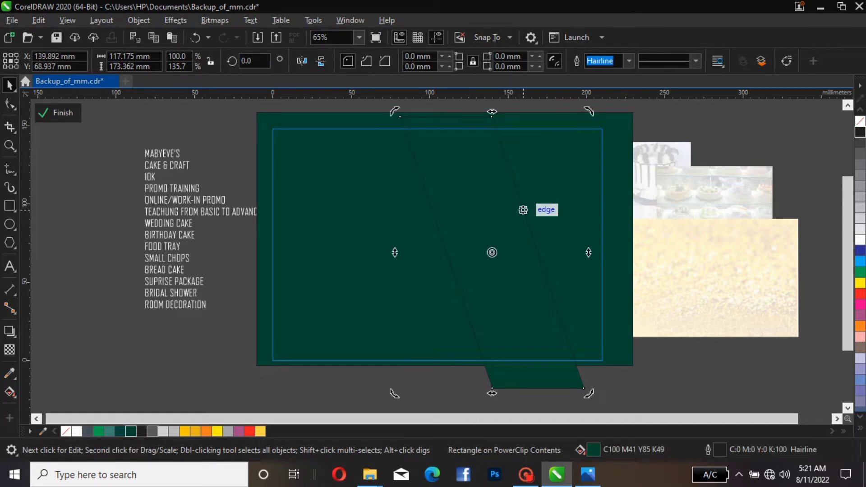
left_click(543, 217)
left_click(543, 217)
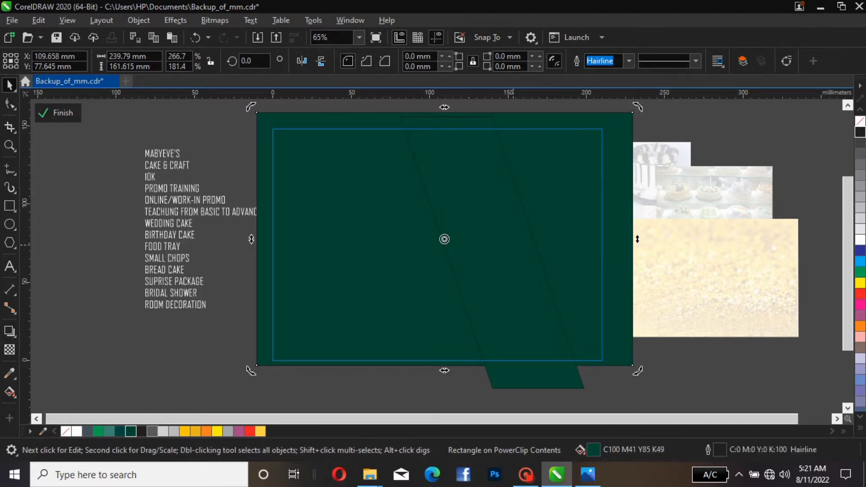
left_click(513, 245)
left_click(513, 245)
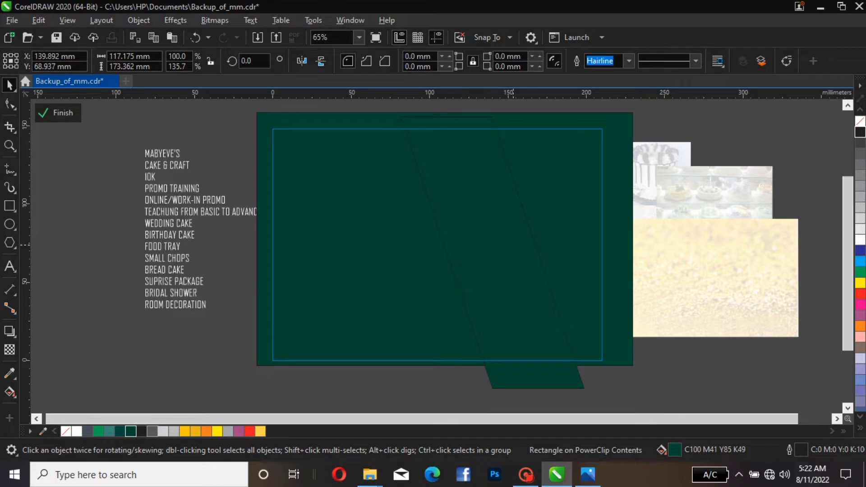
Rotate the smaller strip copy to about 296° and place it near the page's upper-right corner
left_click_drag(513, 245, 552, 225)
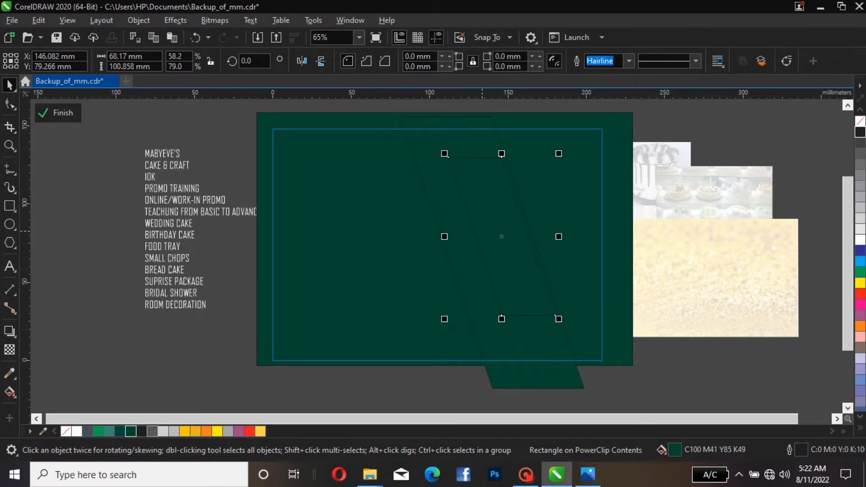
left_click(502, 232)
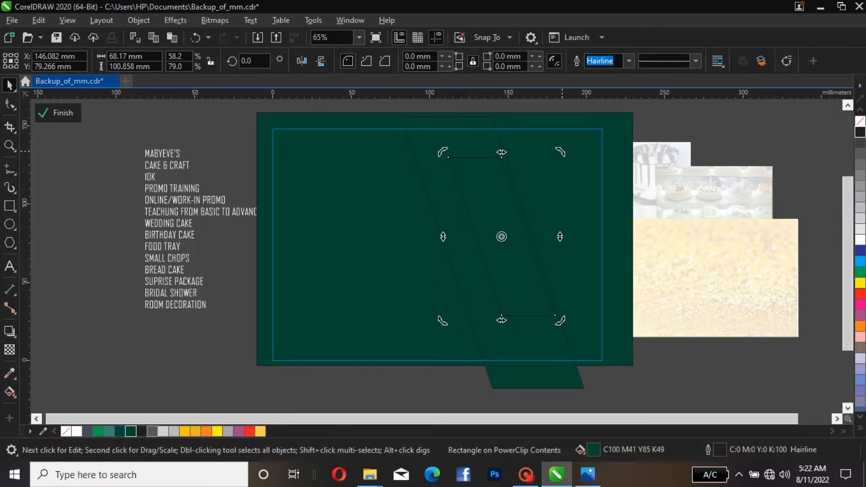
left_click_drag(560, 152, 622, 253)
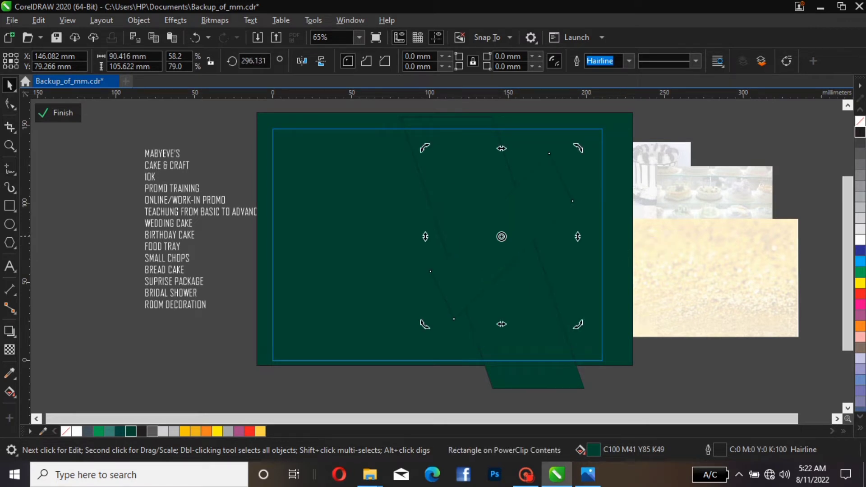
left_click(502, 236)
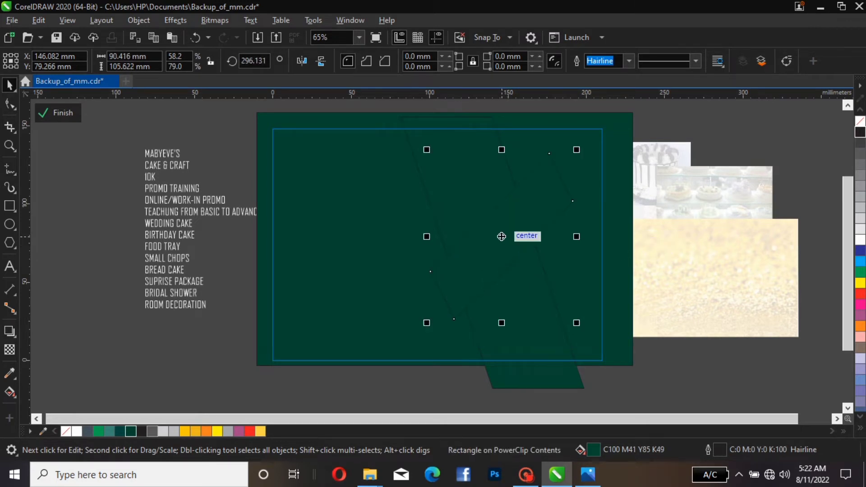
left_click_drag(501, 236, 547, 206)
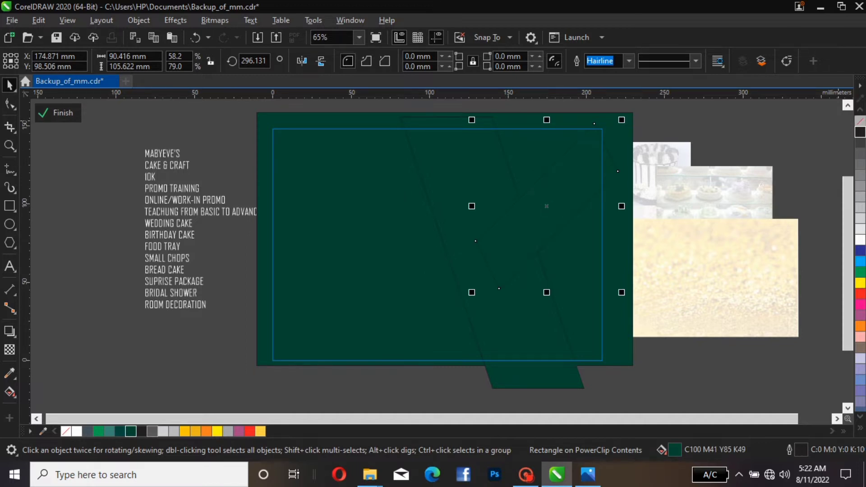
Fill the rotated strip with 40% Black and remove its outline
left_click(860, 164)
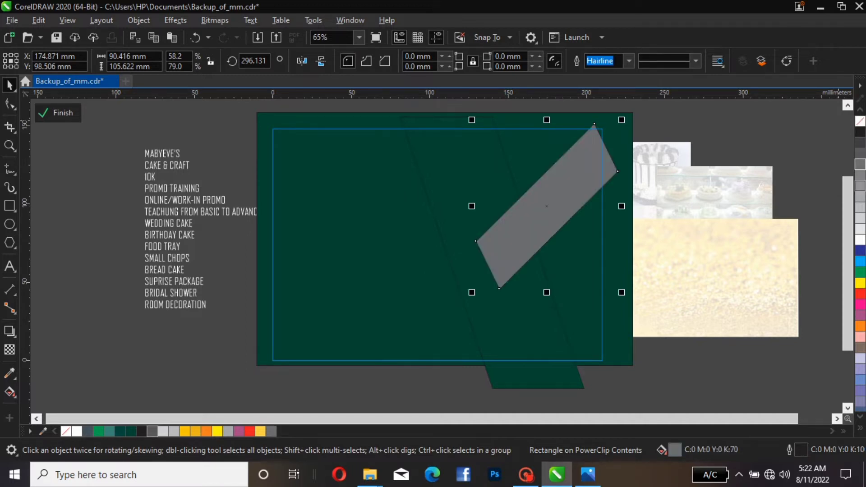
left_click(860, 185)
left_click(860, 197)
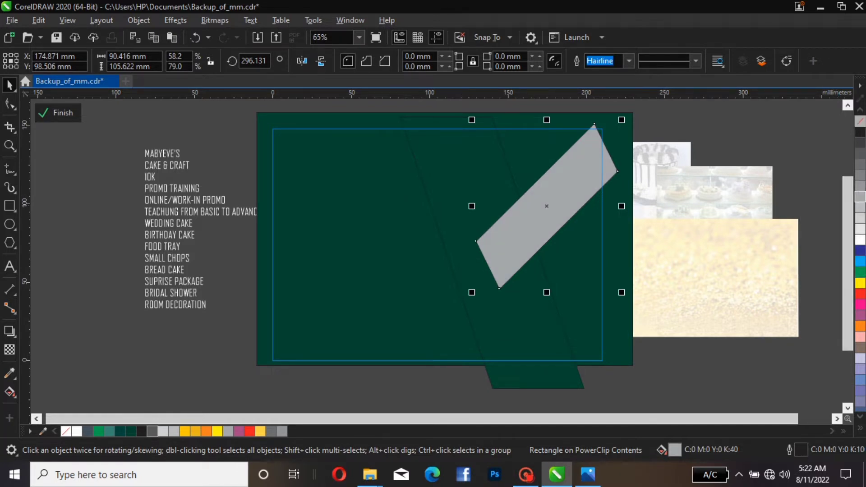
right_click(860, 121)
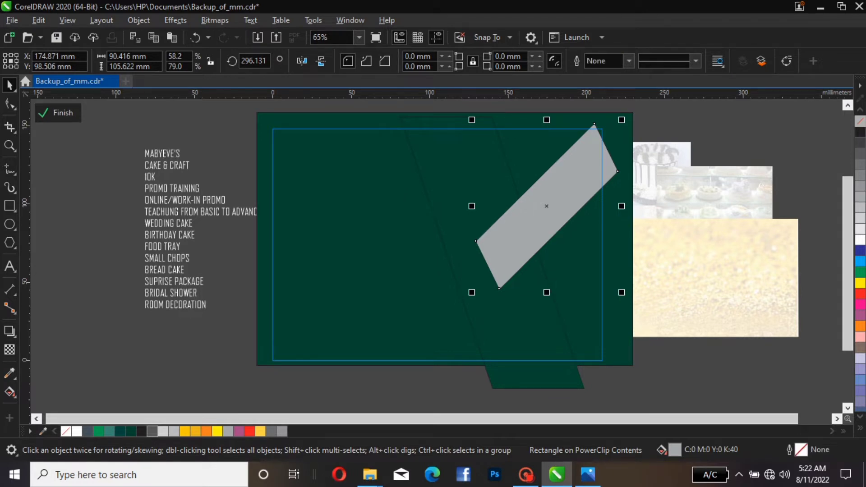
Fill the vertical skewed strip with 40% Black
left_click(534, 377)
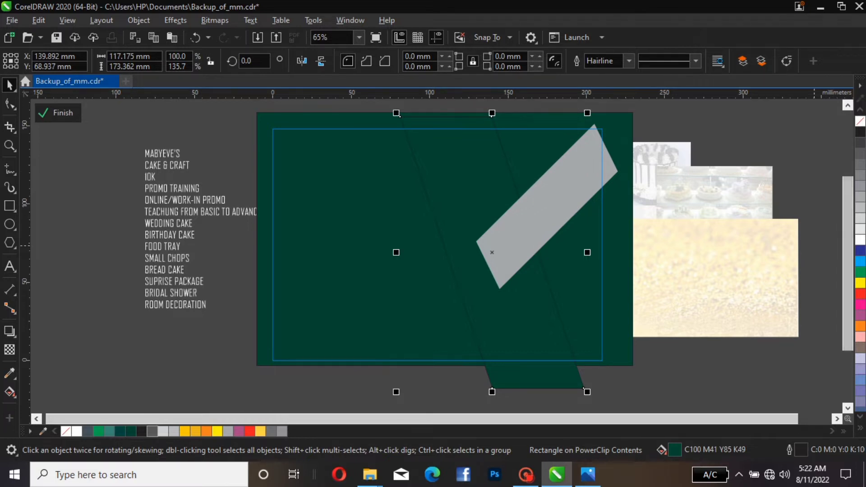
left_click(860, 153)
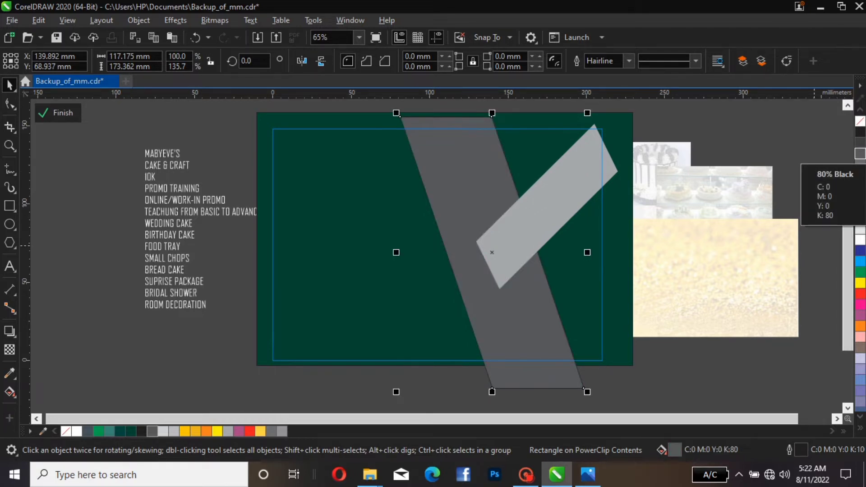
left_click(860, 185)
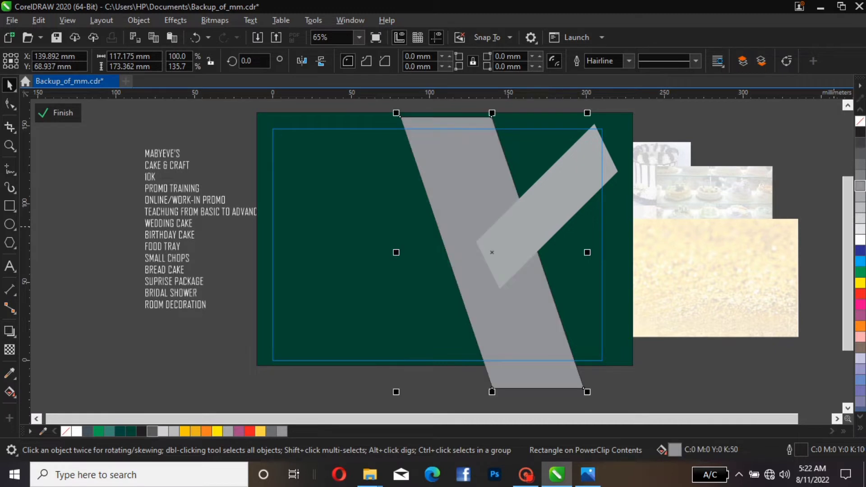
left_click(859, 197)
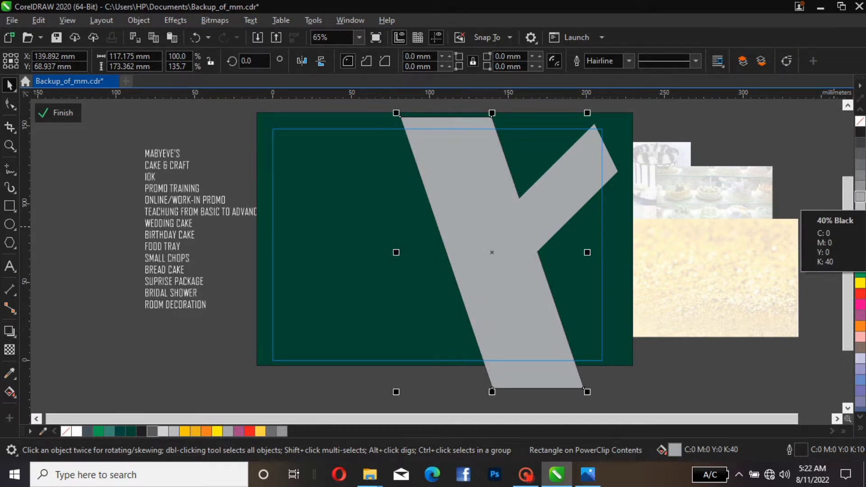
Finish editing the background PowerClip contents
left_click(519, 198)
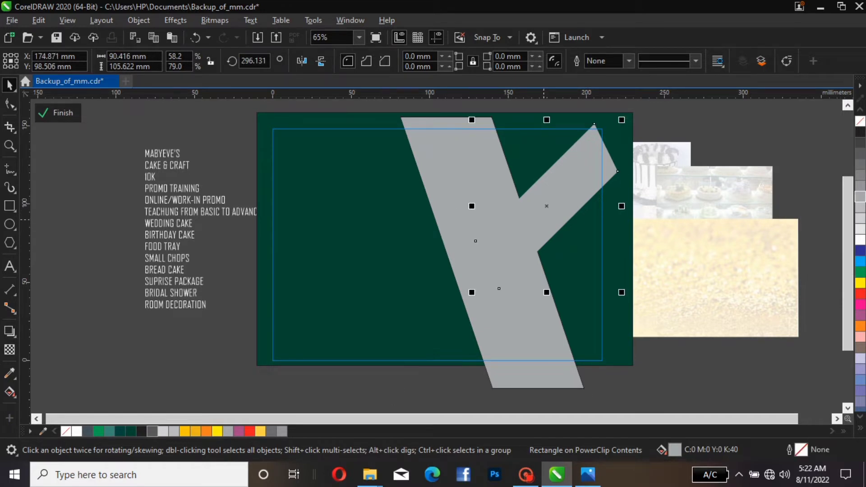
left_click(556, 320)
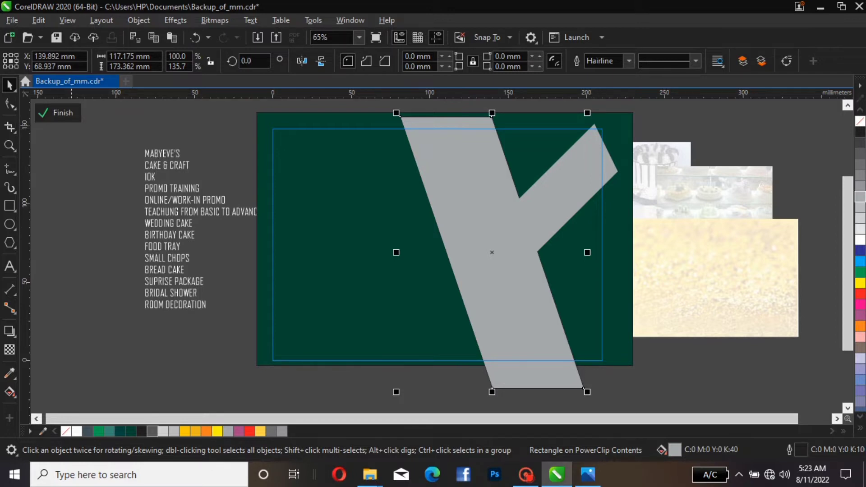
left_click(58, 113)
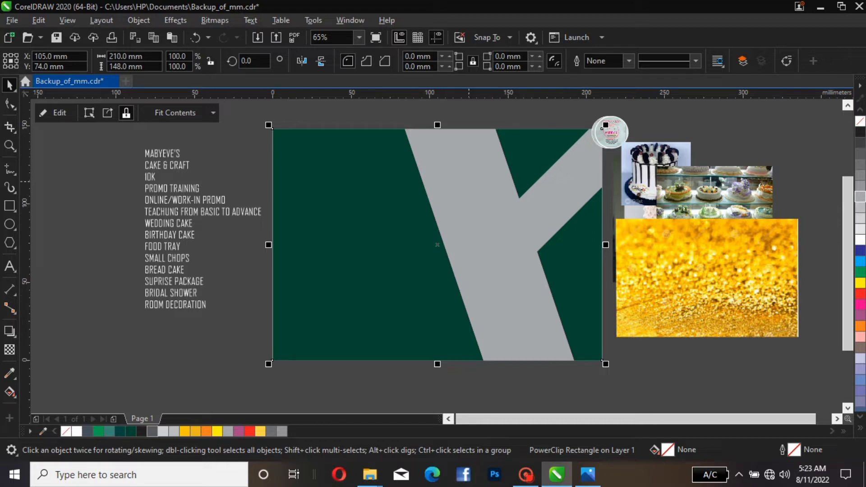
Move the round logo onto the page's upper-left area
left_click(611, 132)
left_click_drag(611, 132, 338, 148)
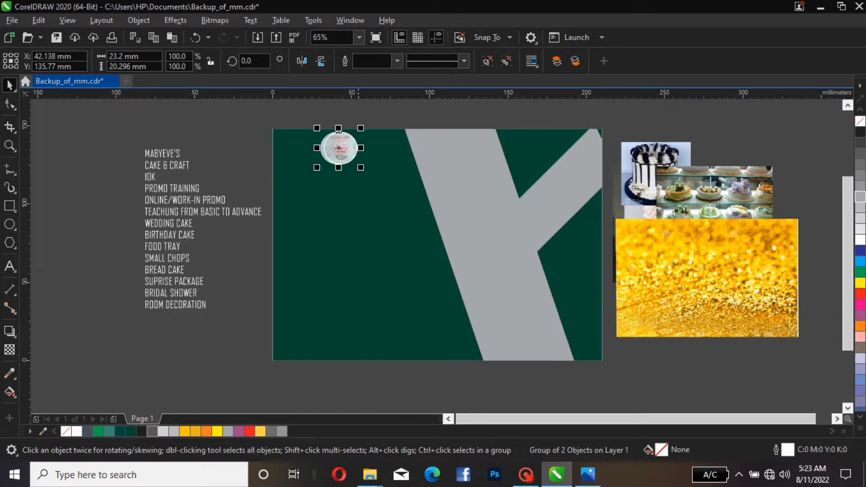
left_click_drag(338, 130, 338, 133)
left_click(203, 280)
key("Escape")
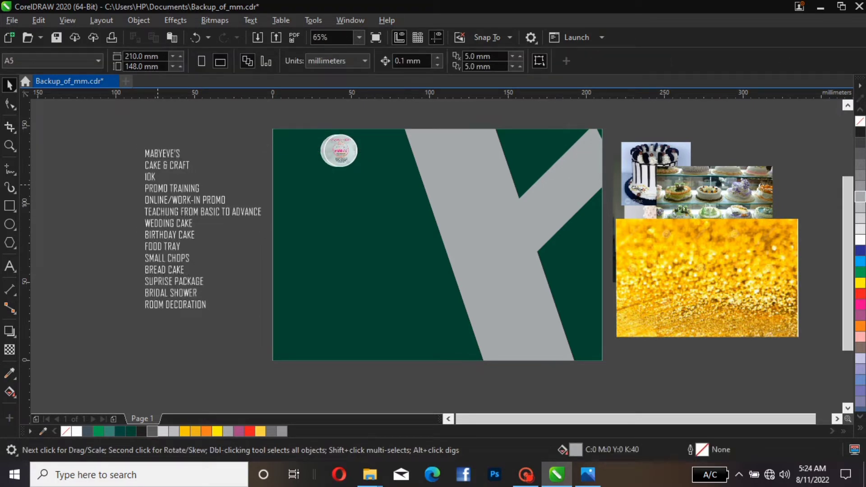
Cut the MABYEVE'S line out of the services text list
left_click(159, 186)
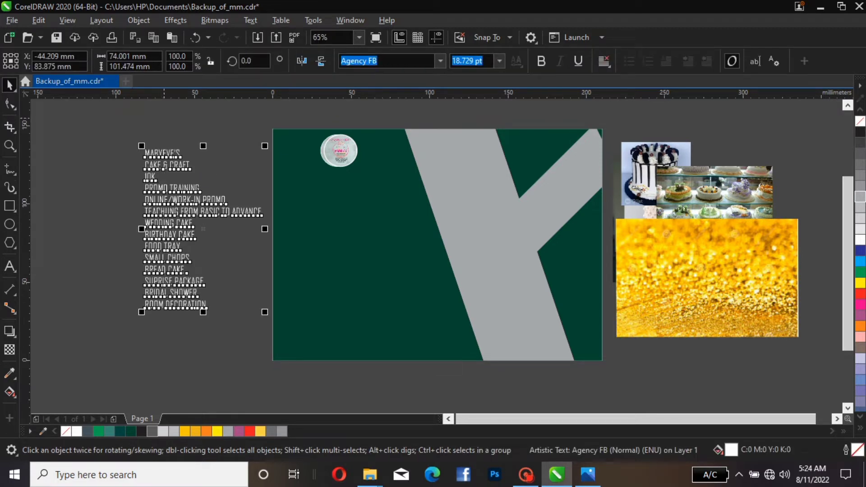
double_click(186, 197)
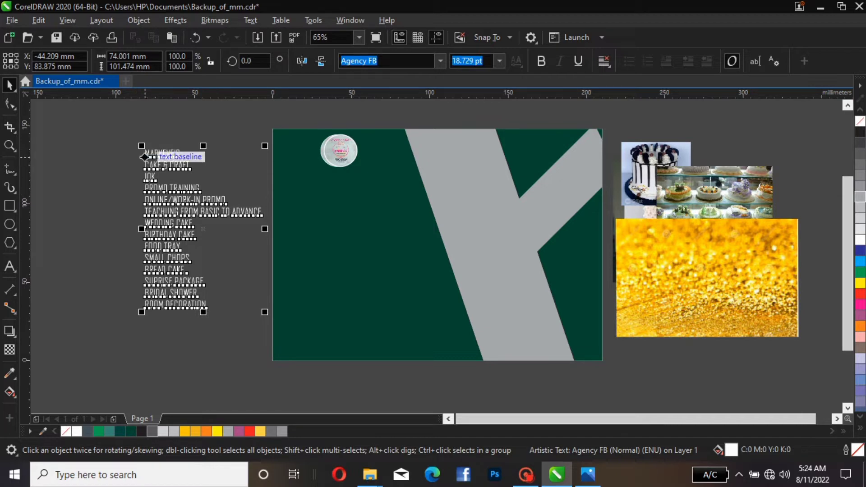
left_click(145, 157)
double_click(145, 158)
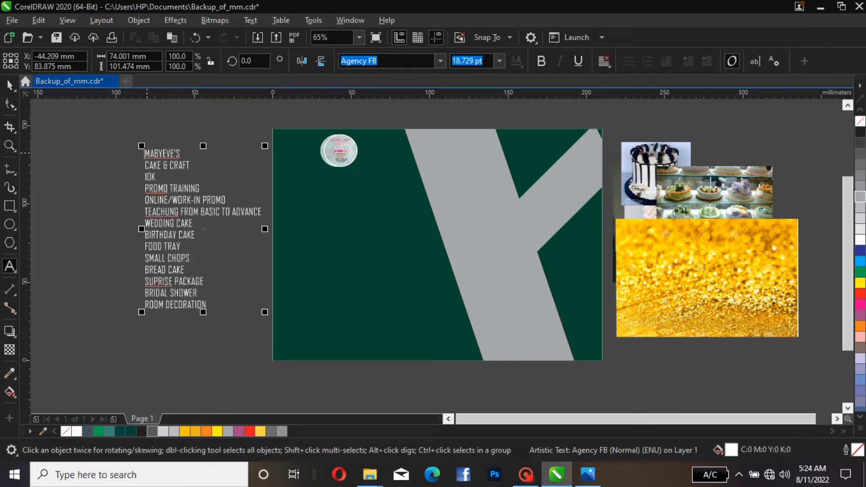
left_click_drag(145, 154, 189, 152)
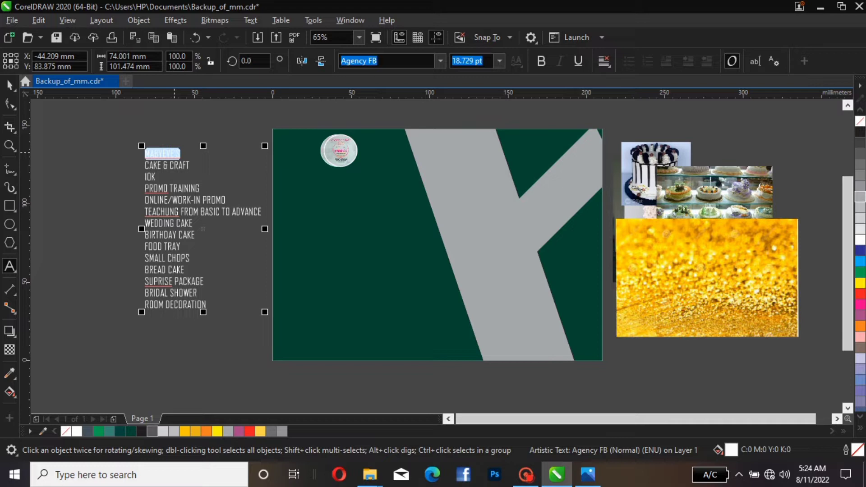
right_click(175, 153)
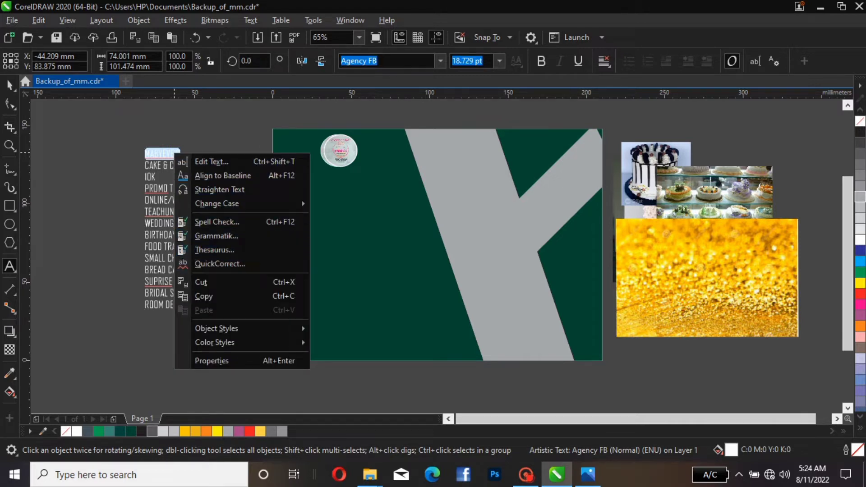
left_click(201, 282)
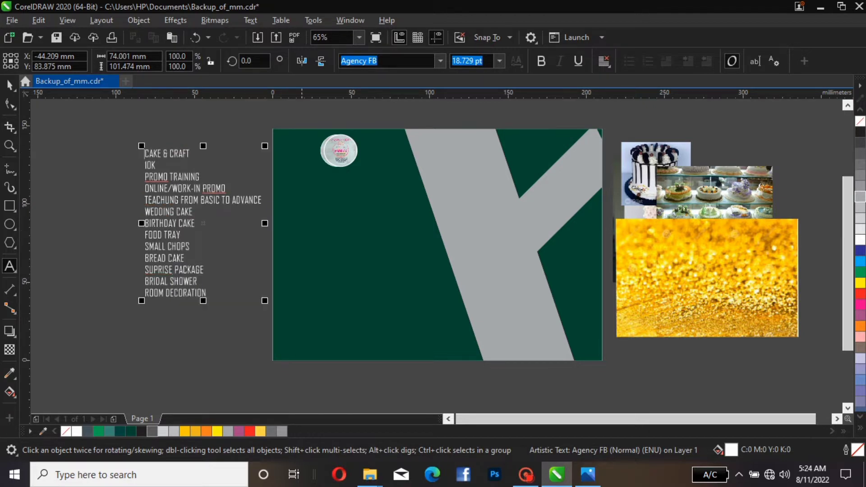
Paste MABYEVE'S as a separate text object beside the list
left_click(235, 157)
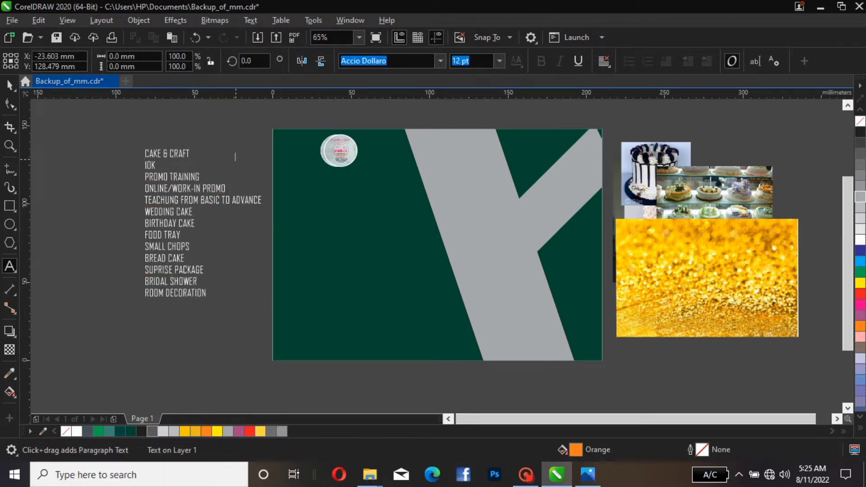
right_click(235, 159)
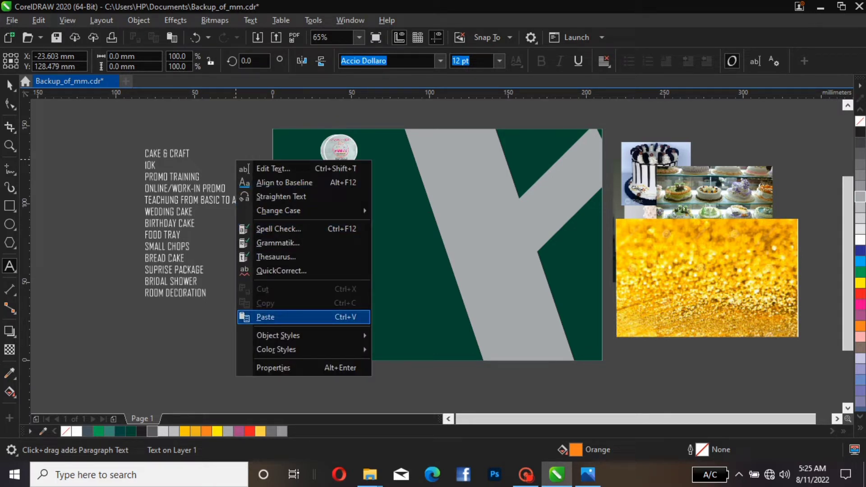
left_click(265, 317)
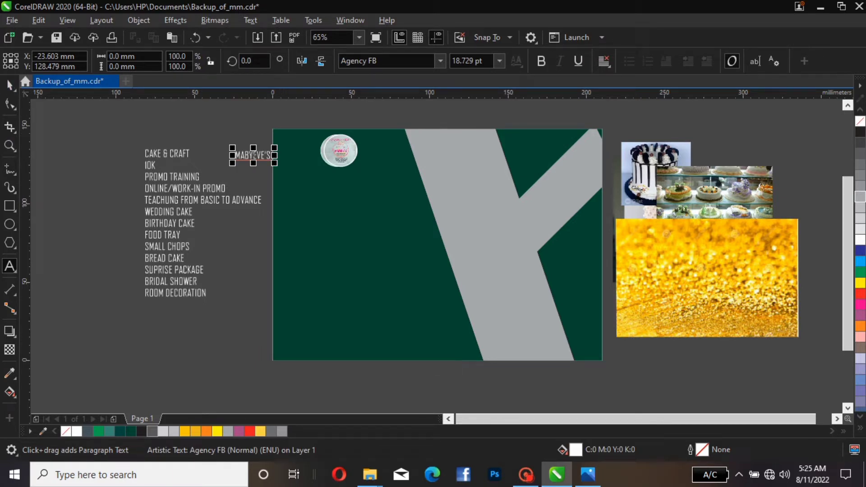
key("ctrl+space")
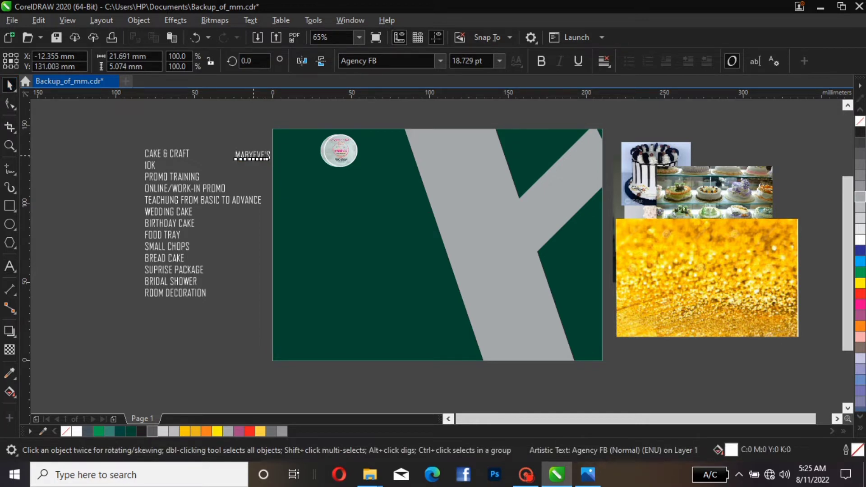
Enlarge the MABYEVE'S text to about 85 pt and place it below the logo at the page's left edge
left_click_drag(253, 155, 400, 158)
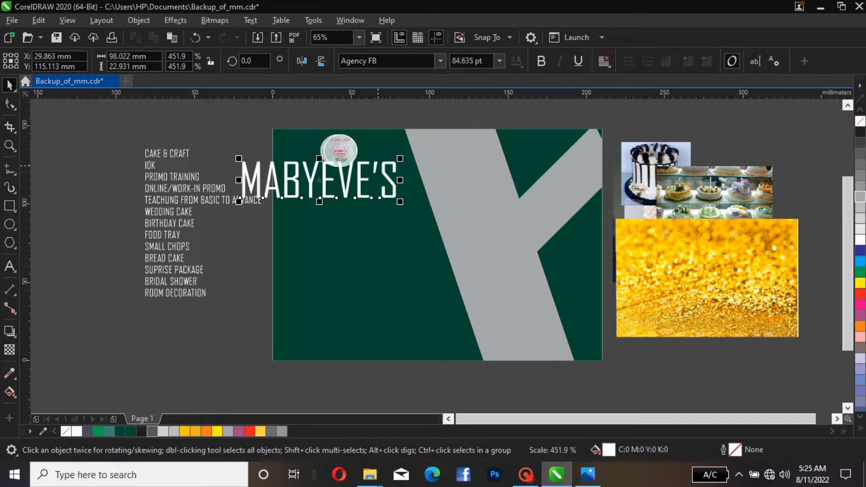
left_click_drag(319, 180, 353, 196)
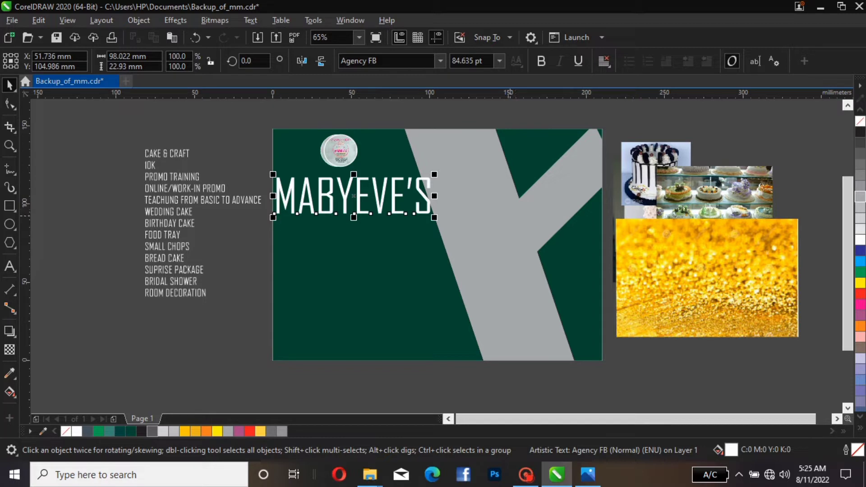
Shift the vertical gray strip slightly right inside the background PowerClip
left_click(507, 219)
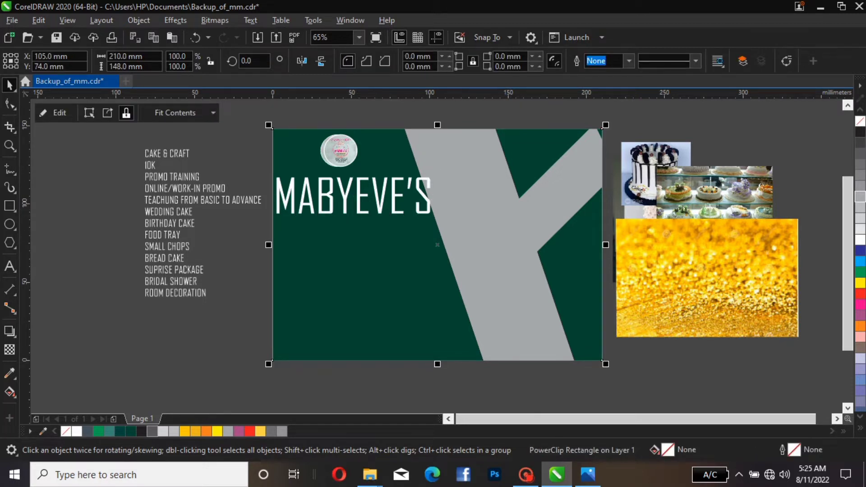
left_click(53, 113)
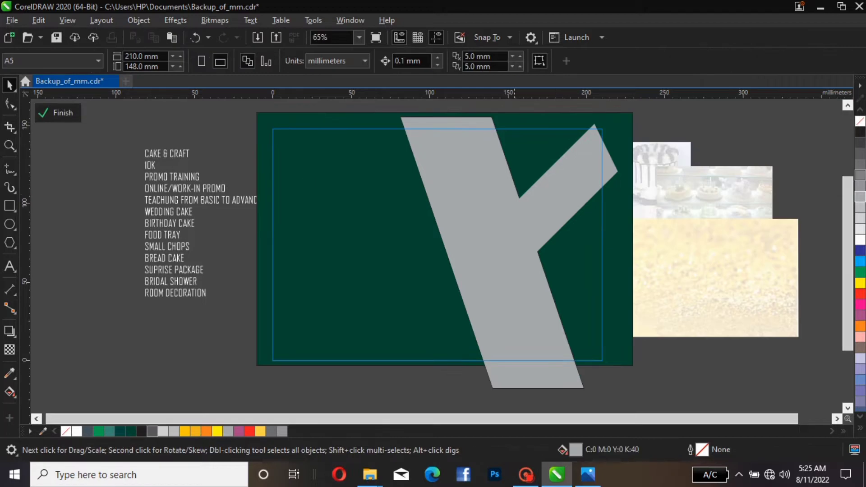
left_click(487, 202)
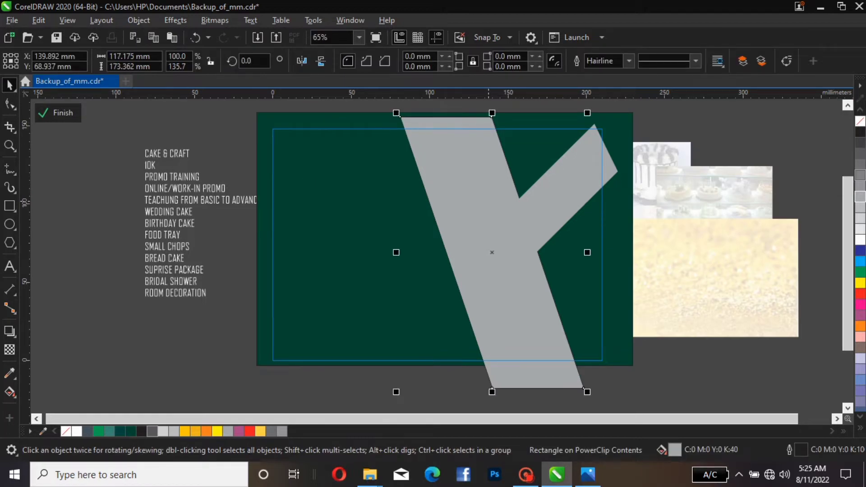
left_click_drag(487, 202, 503, 202)
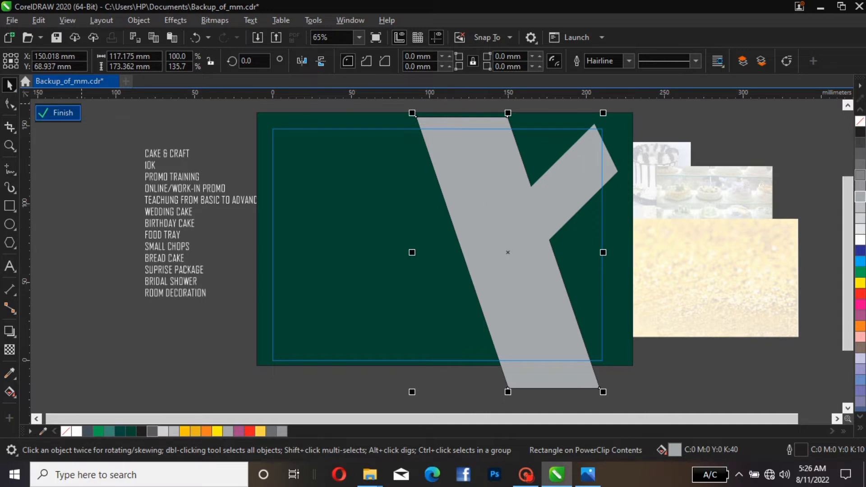
left_click(58, 113)
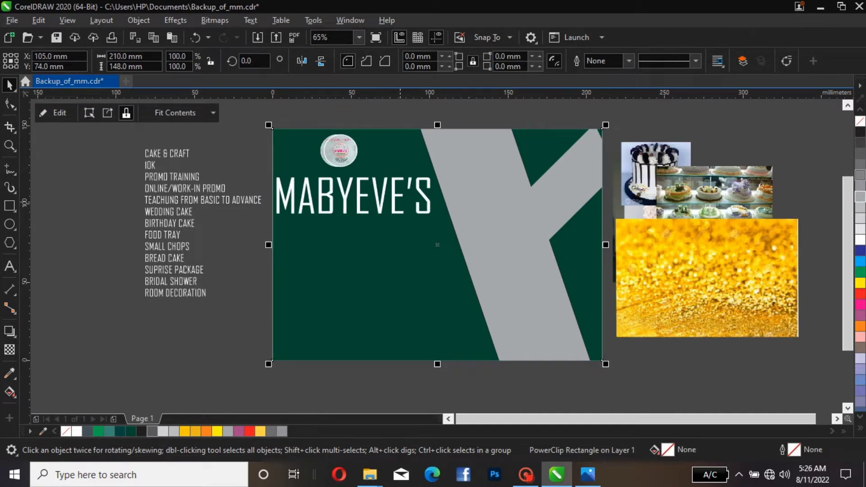
key("Escape")
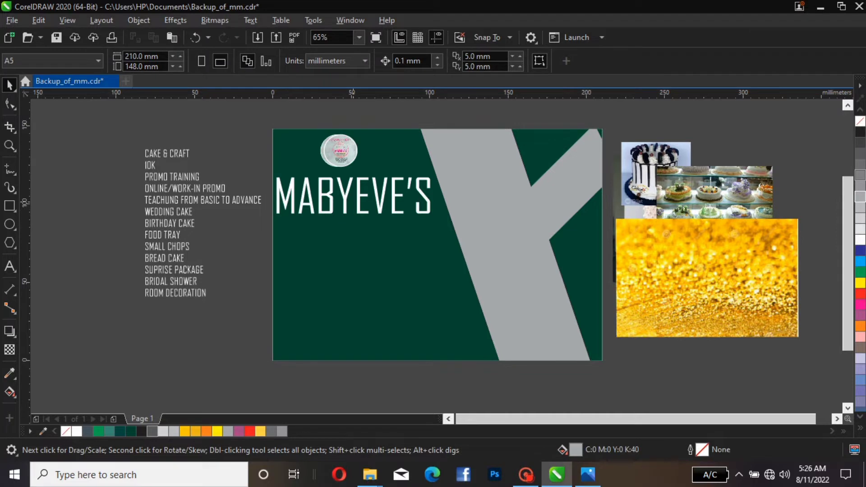
Nudge the MABYEVE'S title slightly right and change its font to Adobe Arabic
left_click(353, 203)
left_click(353, 194, "ctrl")
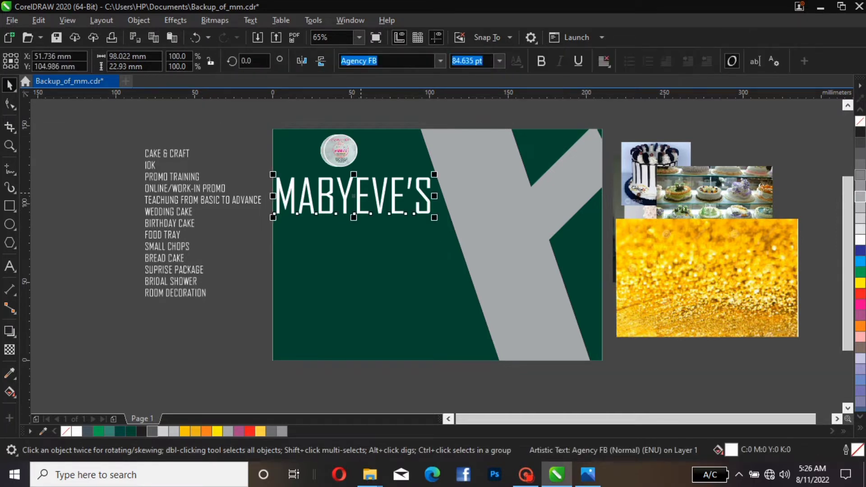
left_click(416, 204)
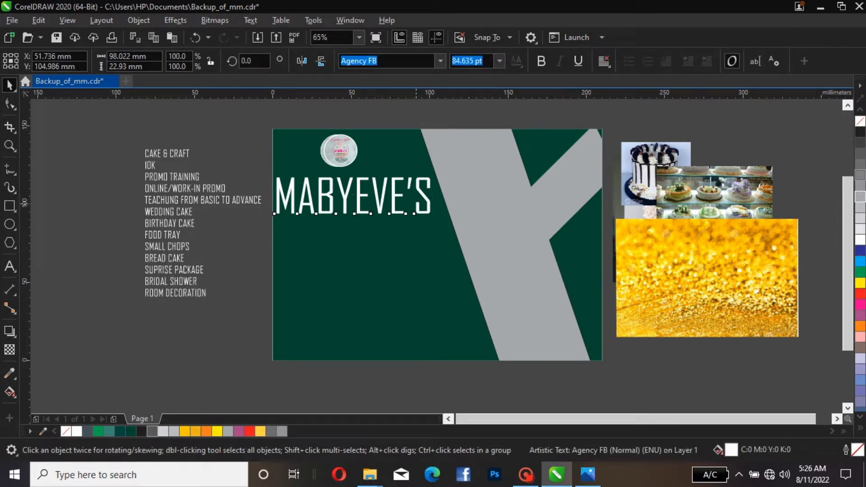
left_click_drag(416, 204, 419, 204)
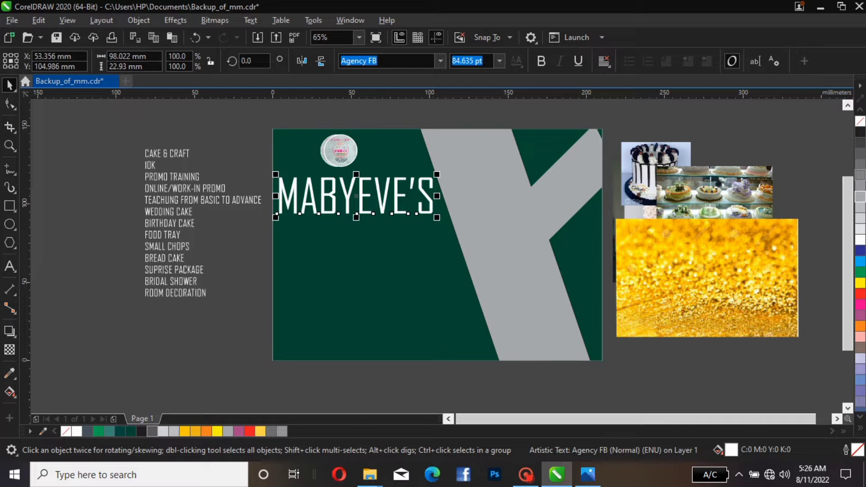
left_click(440, 60)
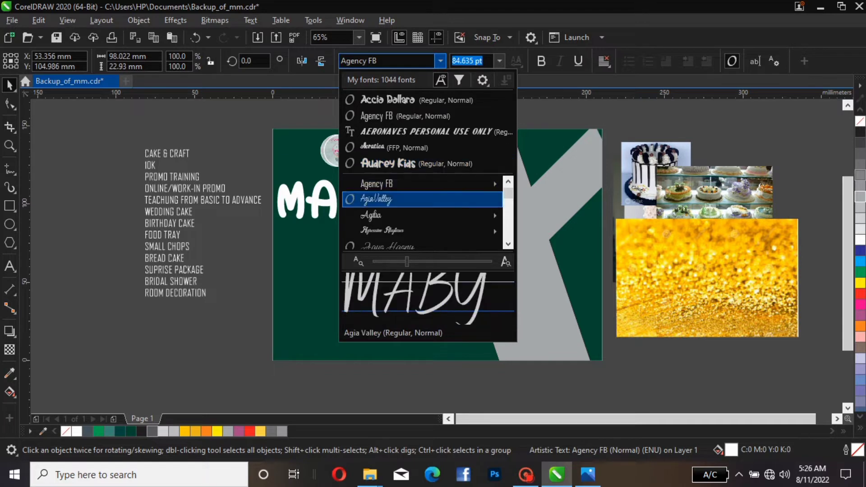
type("ADOB")
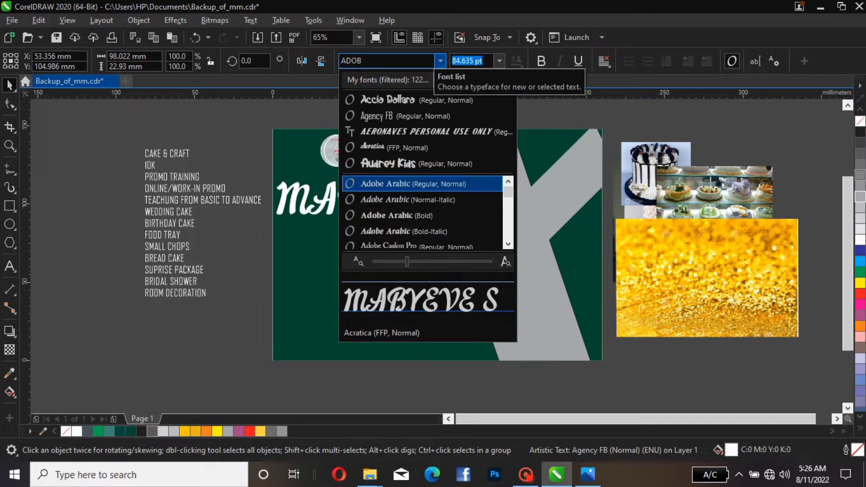
type("E")
key("Return")
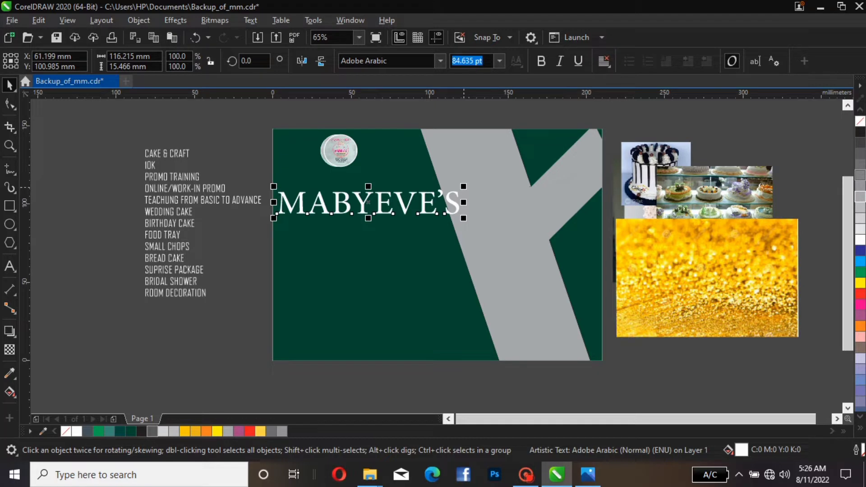
Shrink the MABYEVE'S title to about 76 pt and move it up just below the logo
left_click_drag(463, 187, 444, 189)
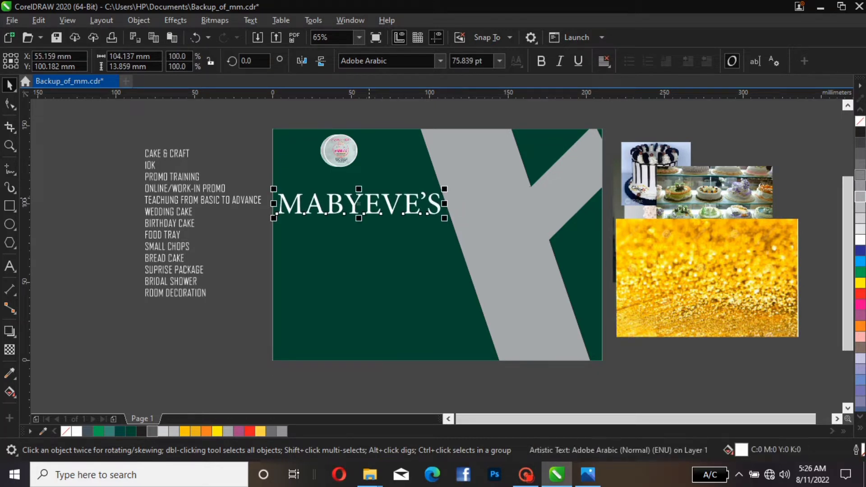
left_click_drag(359, 203, 357, 180)
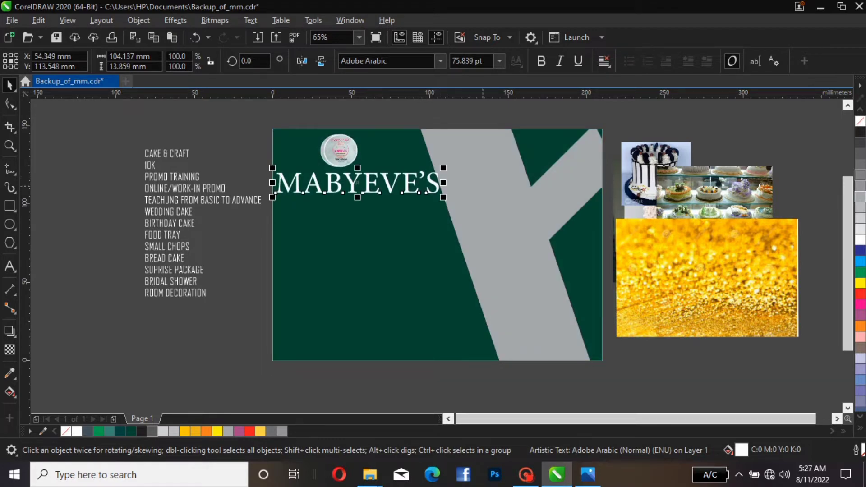
Shift the vertical gray strip further right inside the background PowerClip
left_click(479, 185)
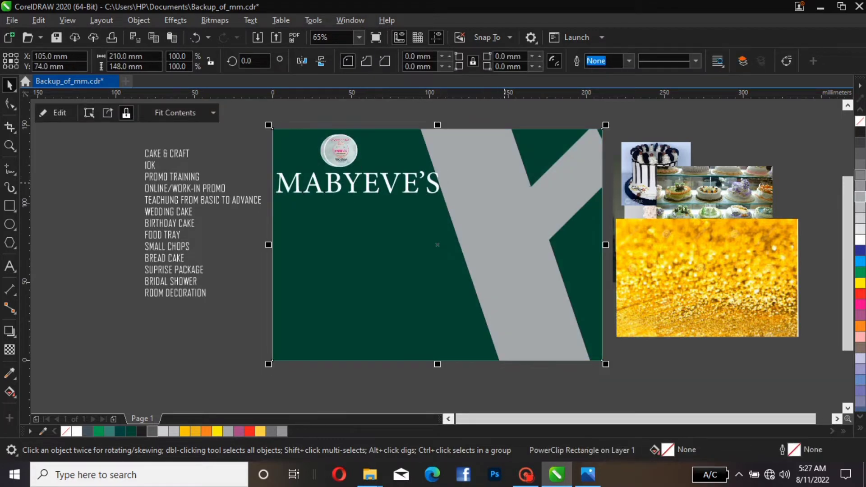
left_click(479, 185)
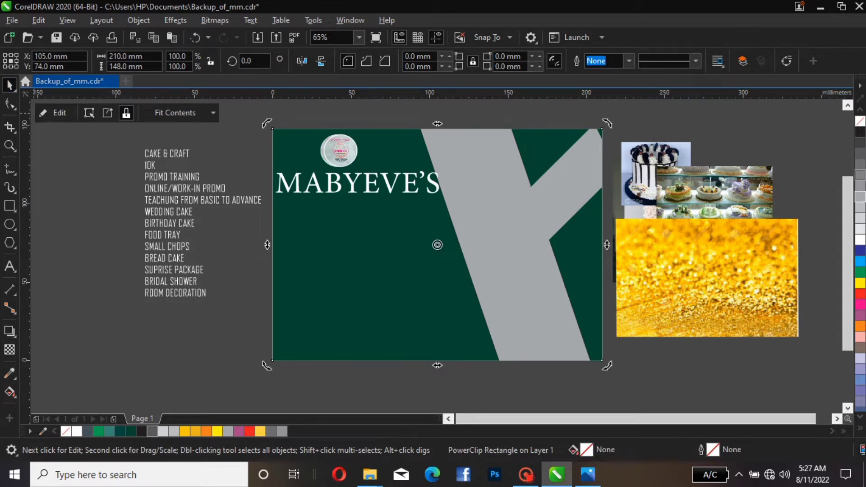
left_click(53, 113)
left_click_drag(444, 152, 458, 150)
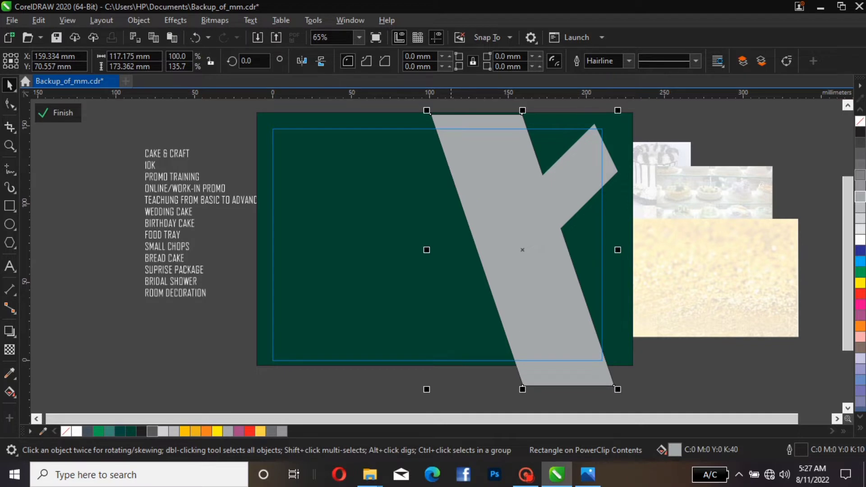
left_click(59, 112)
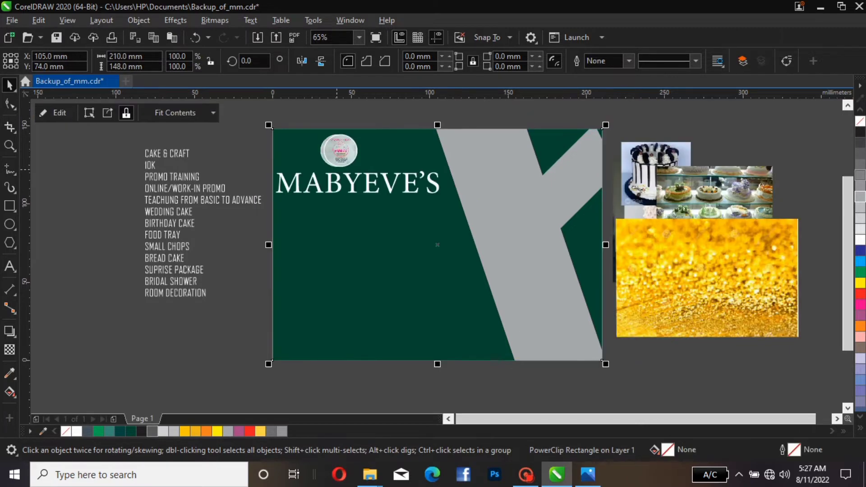
Nudge the title slightly right and PowerClip the gold glitter image inside the MABYEVE'S text
left_click(365, 191)
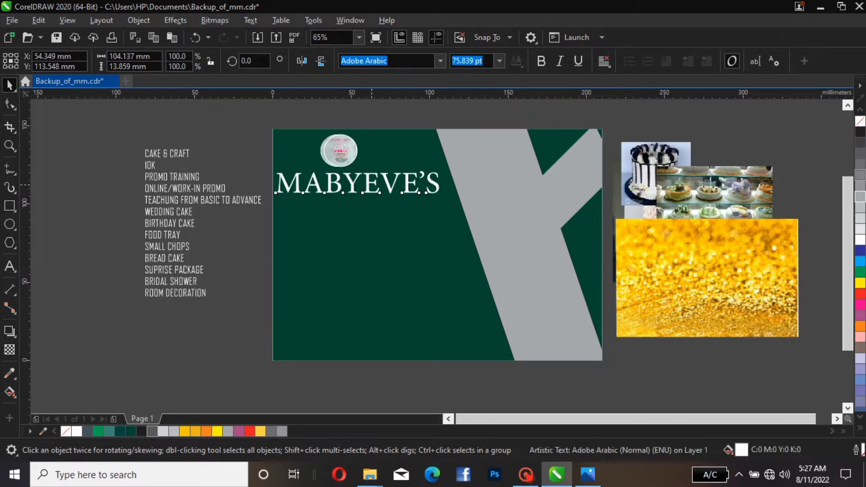
left_click_drag(365, 191, 368, 193)
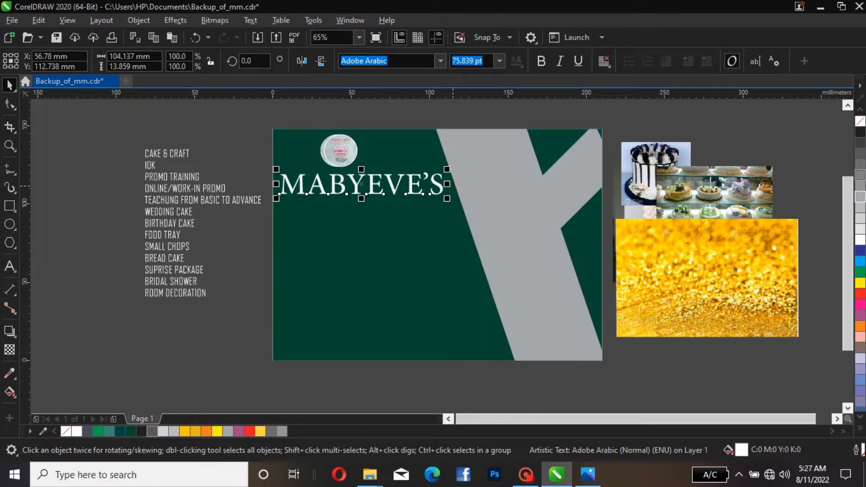
left_click(674, 284)
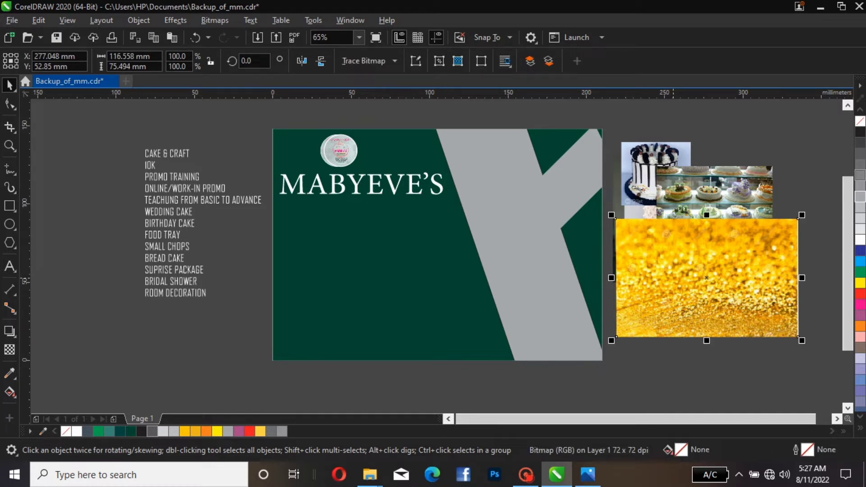
right_click(673, 283)
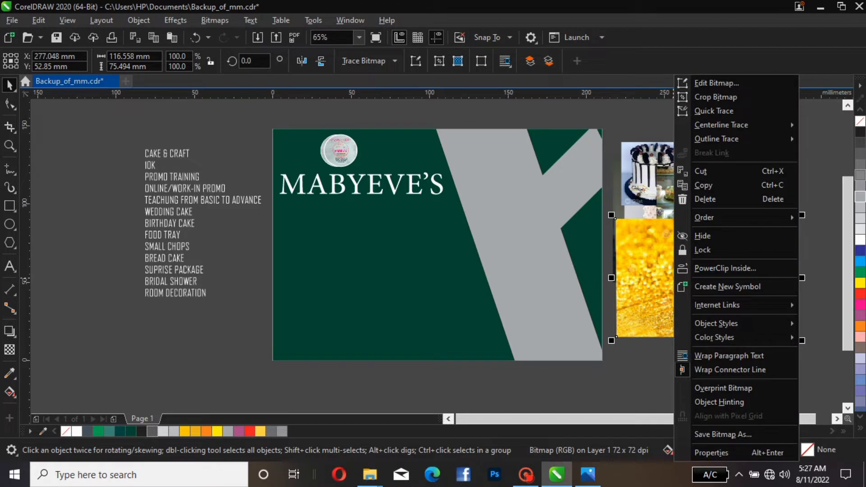
left_click(656, 296)
right_click(655, 296)
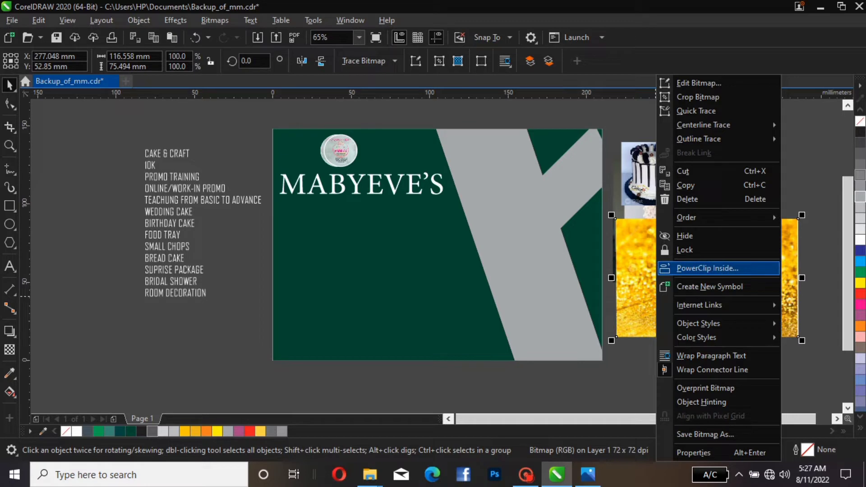
left_click(723, 265)
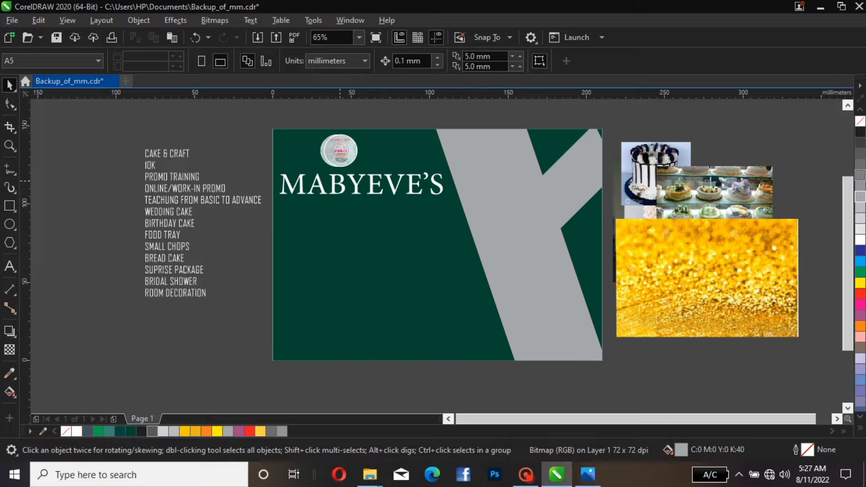
left_click(340, 183)
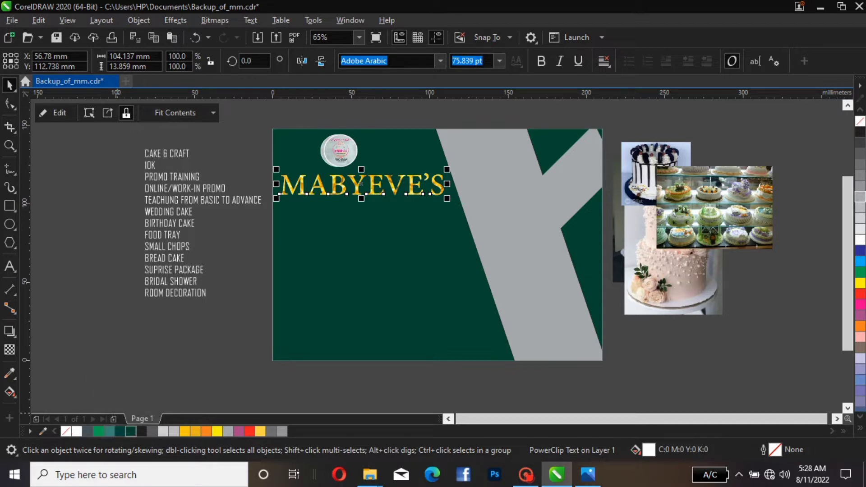
Give the MABYEVE'S title a dark green fill and a white outline
left_click(130, 432)
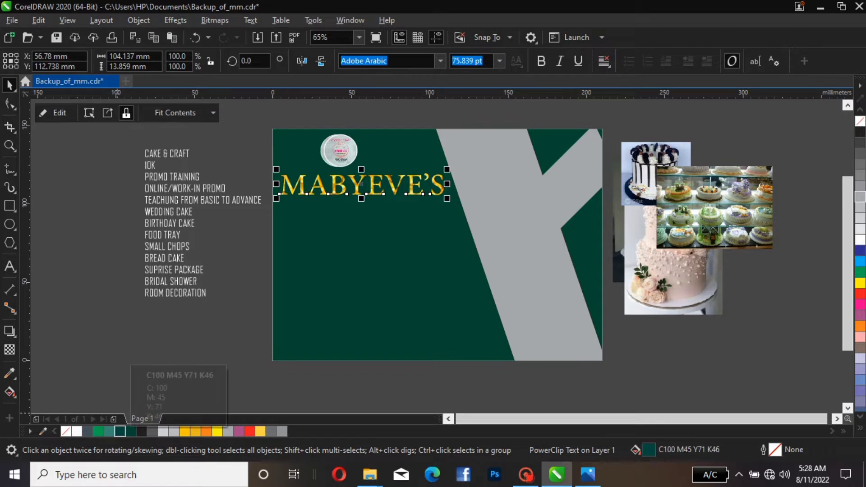
left_click(130, 431)
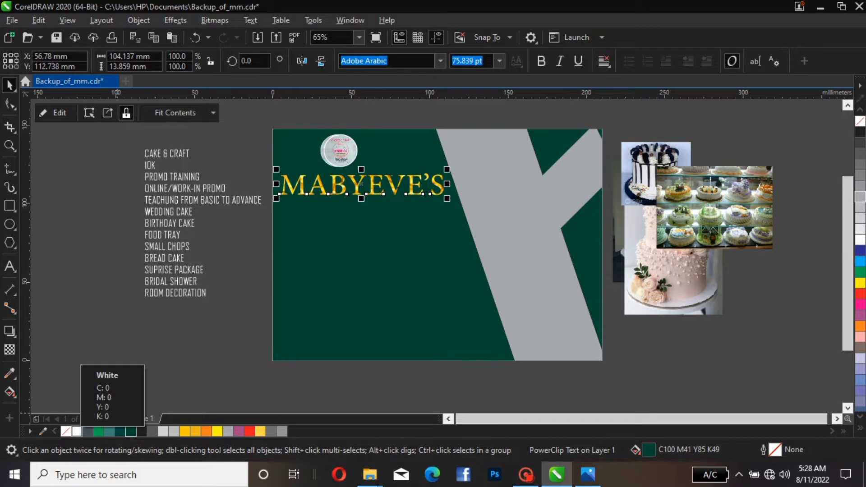
right_click(77, 431)
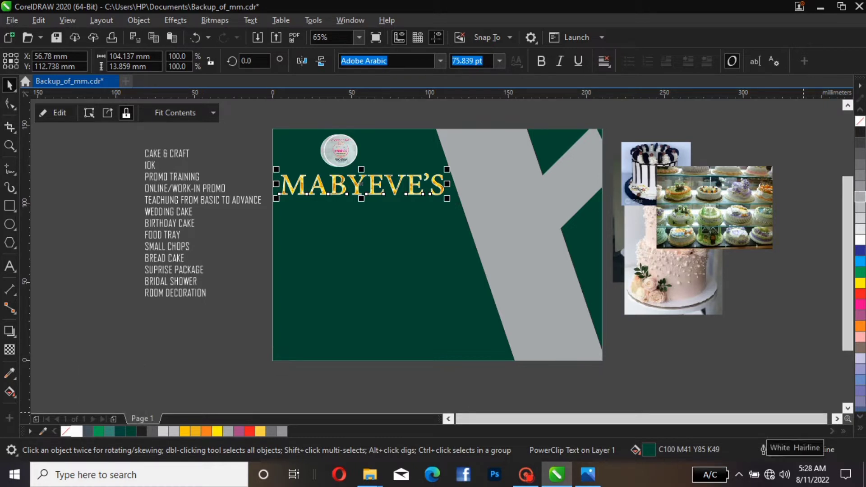
Set the title's outline width to 1.5 pt with Behind fill and Scale with object enabled
double_click(775, 450)
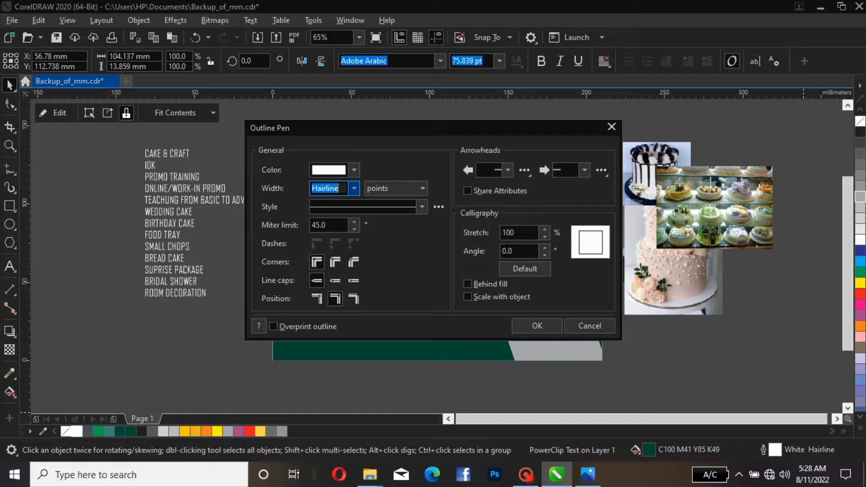
left_click(354, 188)
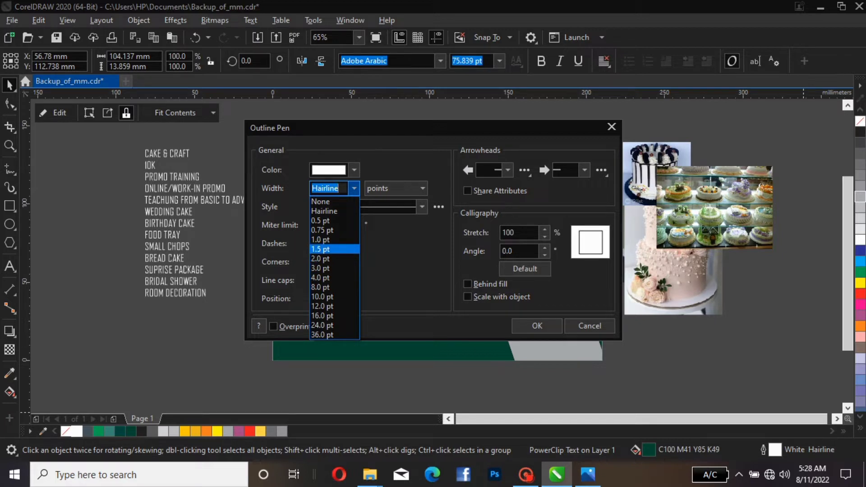
left_click(321, 249)
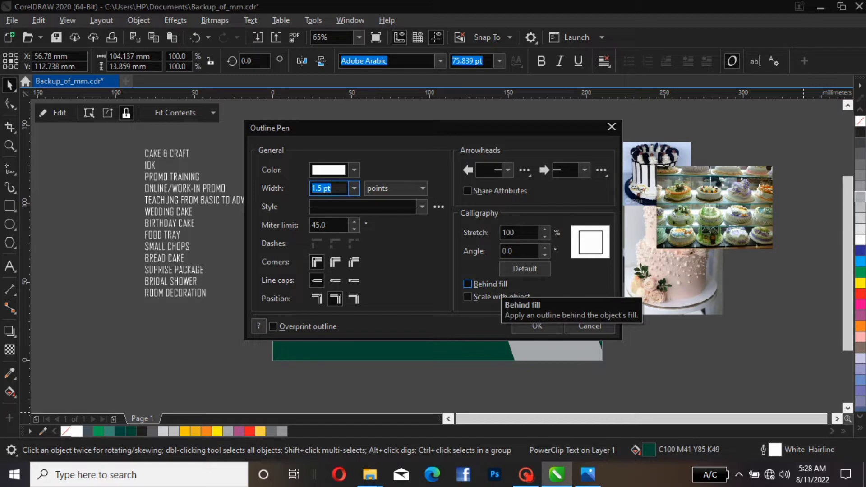
left_click(500, 285)
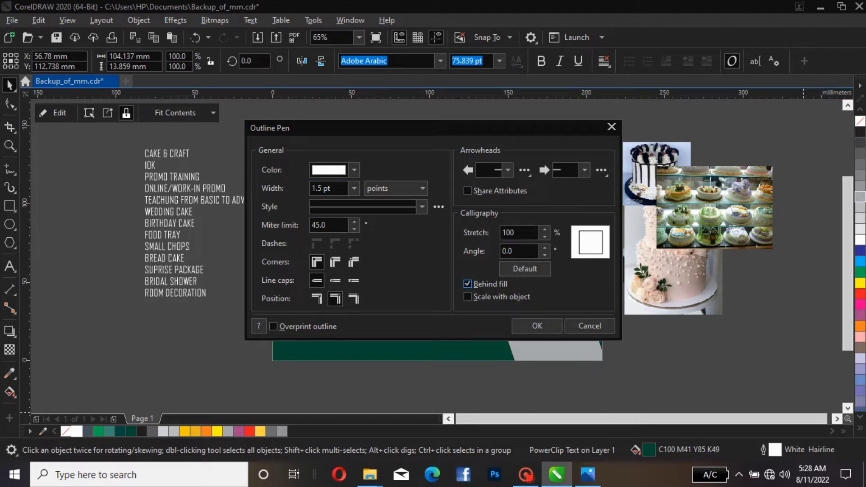
left_click(468, 297)
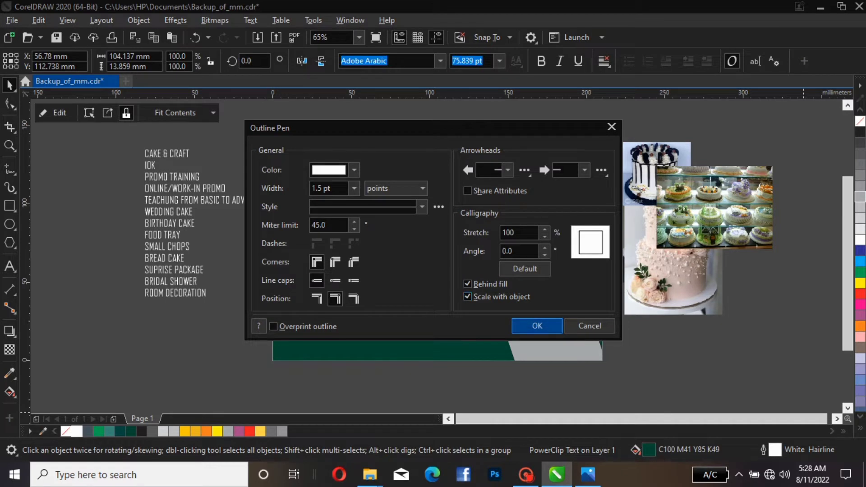
left_click(515, 325)
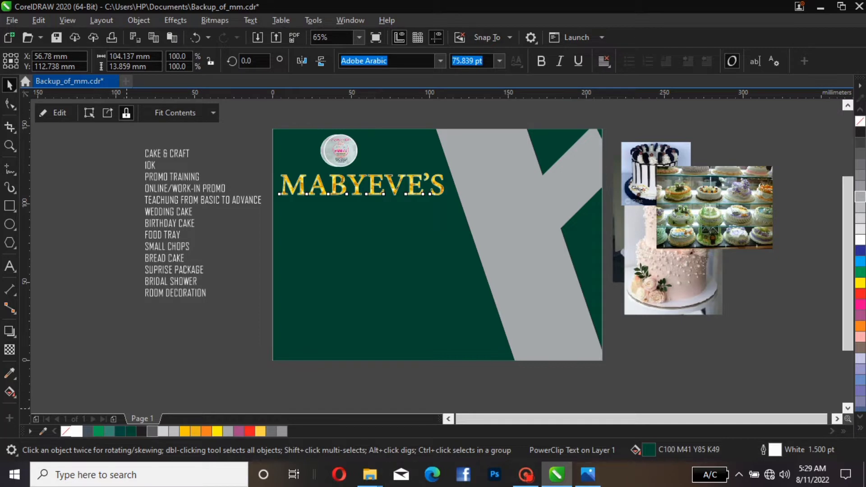
Apply an Extrude effect to the MABYEVE'S title, pulling a short extrusion downward
mouse_move(526, 474)
left_click(717, 336)
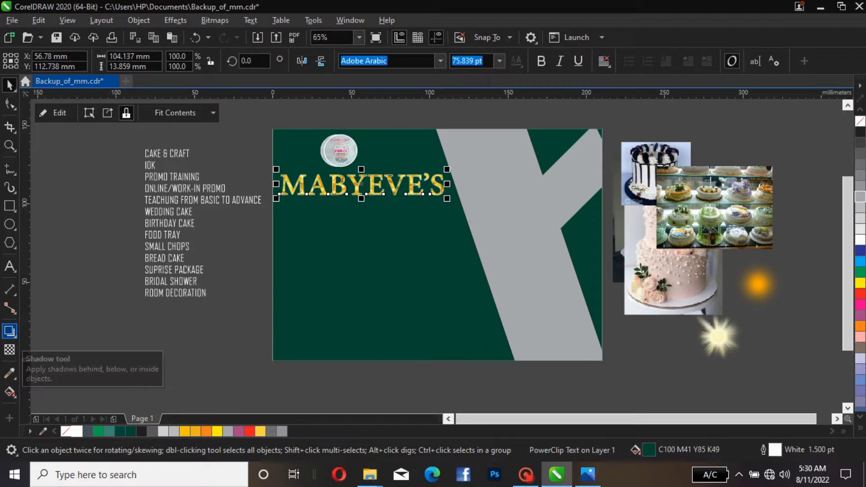
left_click(9, 332)
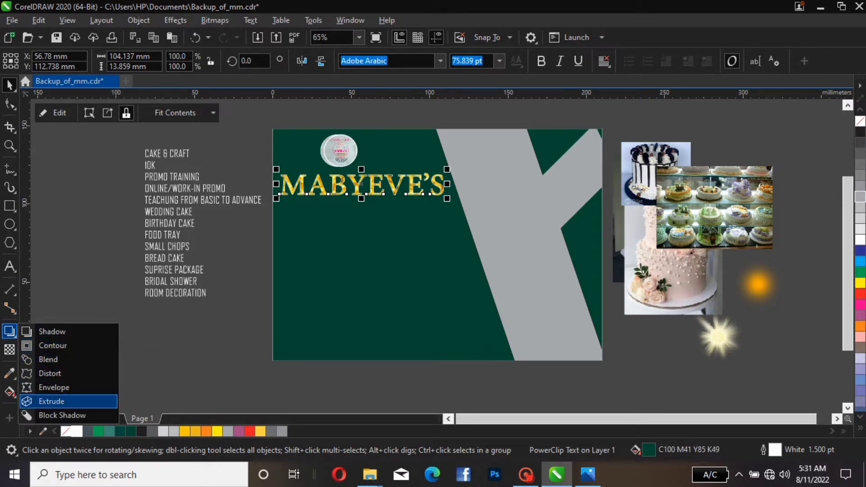
left_click(51, 401)
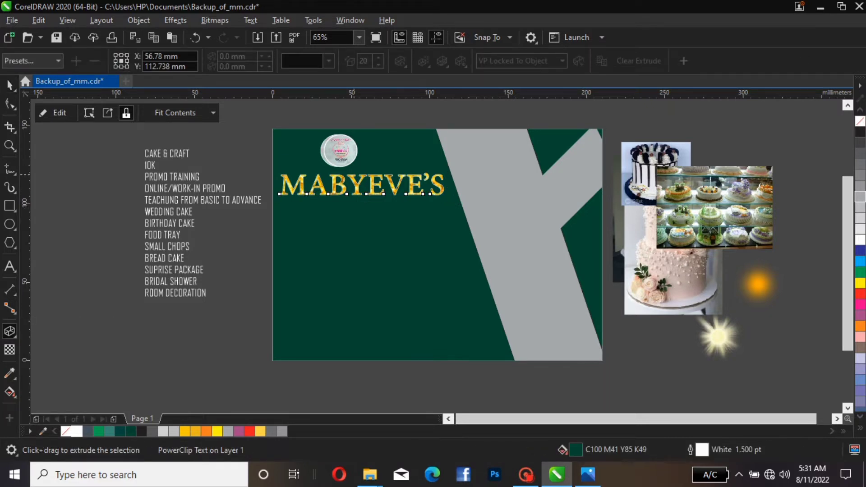
left_click(354, 192)
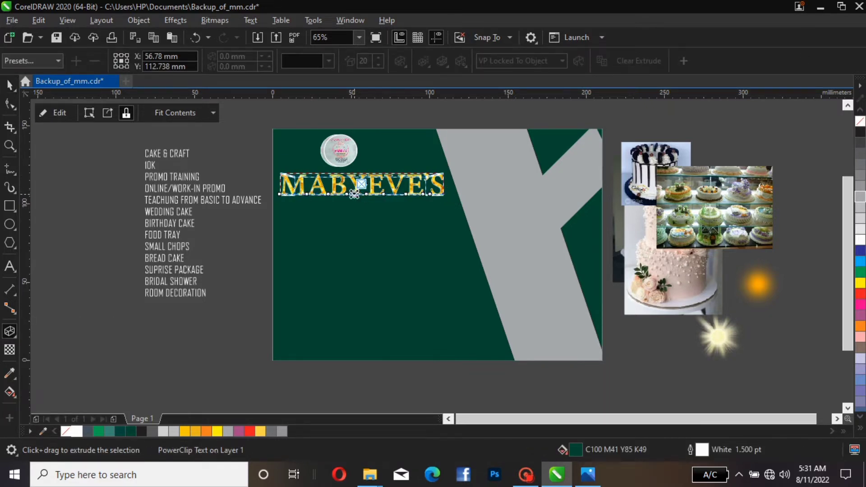
left_click_drag(354, 194, 352, 194)
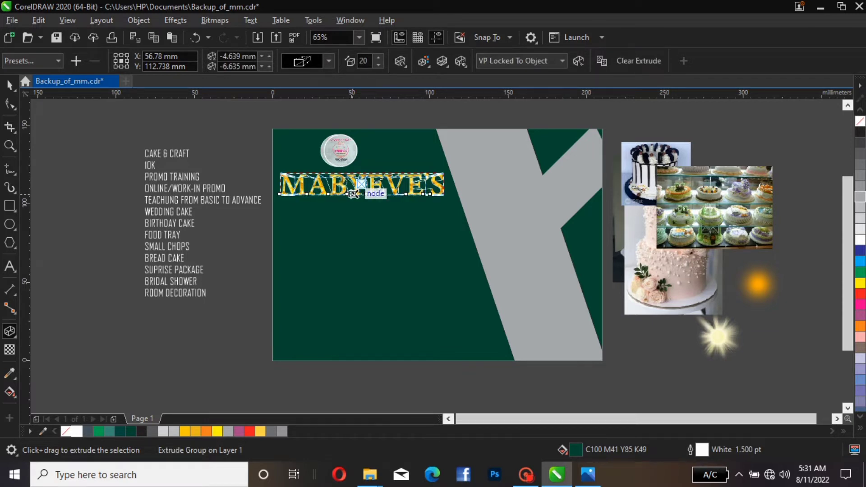
left_click_drag(354, 194, 360, 234)
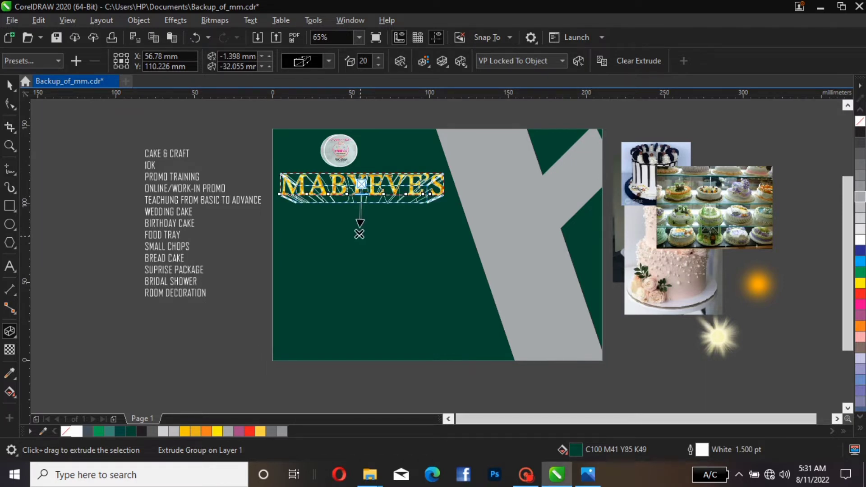
left_click_drag(359, 234, 356, 218)
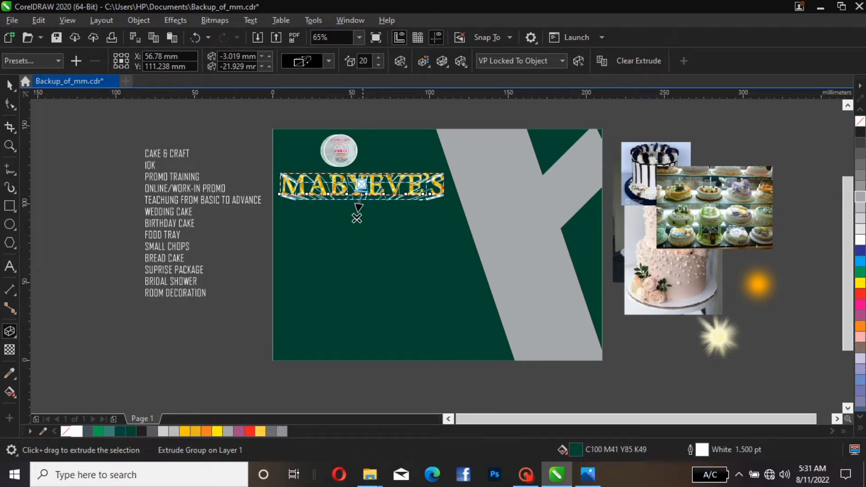
mouse_move(357, 219)
left_mouse_down()
mouse_move(367, 222)
mouse_move(355, 212)
left_mouse_up()
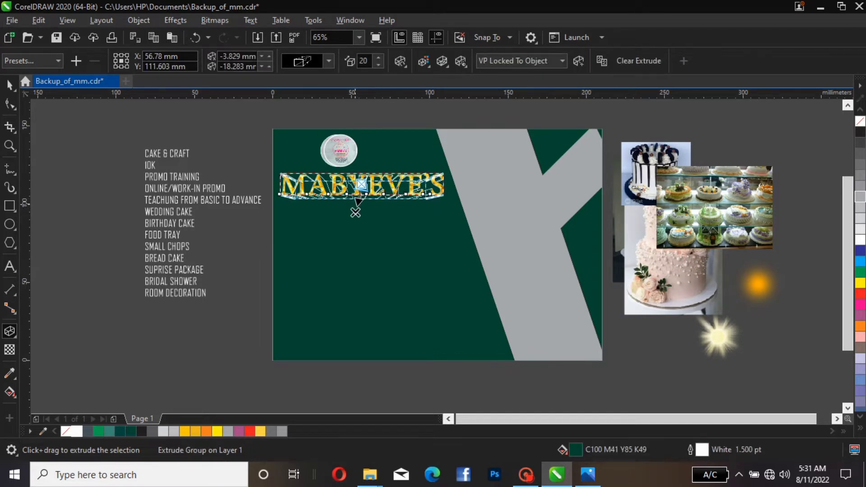
Try moving the title extrusion's vanishing point up and to the left, varying its depth
mouse_move(355, 213)
left_mouse_down()
mouse_move(360, 222)
mouse_move(360, 198)
mouse_move(377, 216)
mouse_move(339, 208)
left_mouse_up()
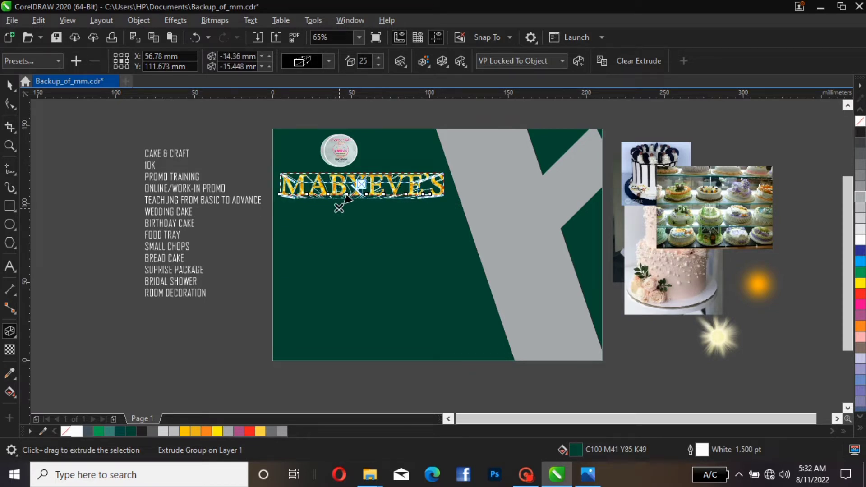
left_click_drag(339, 208, 303, 216)
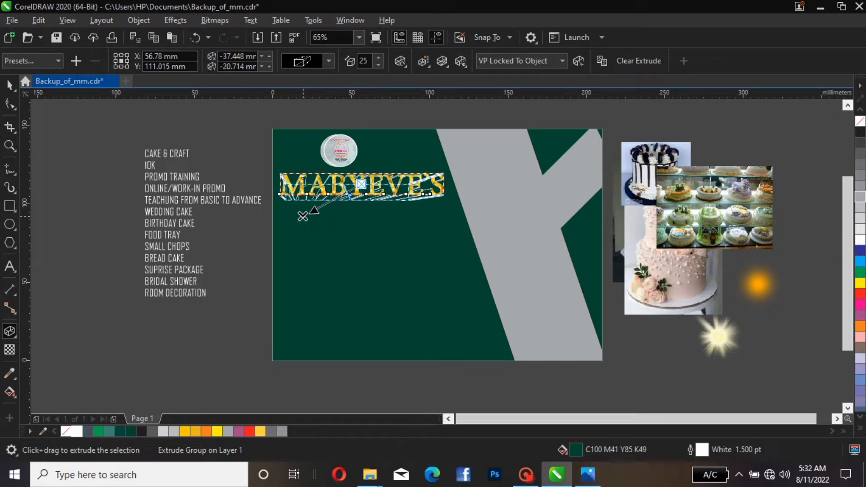
mouse_move(302, 216)
left_mouse_down()
mouse_move(311, 216)
mouse_move(310, 200)
left_mouse_up()
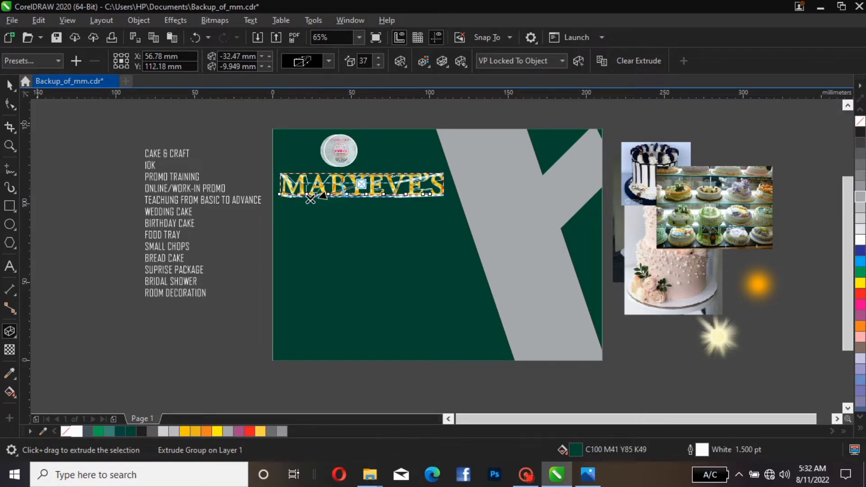
key("space")
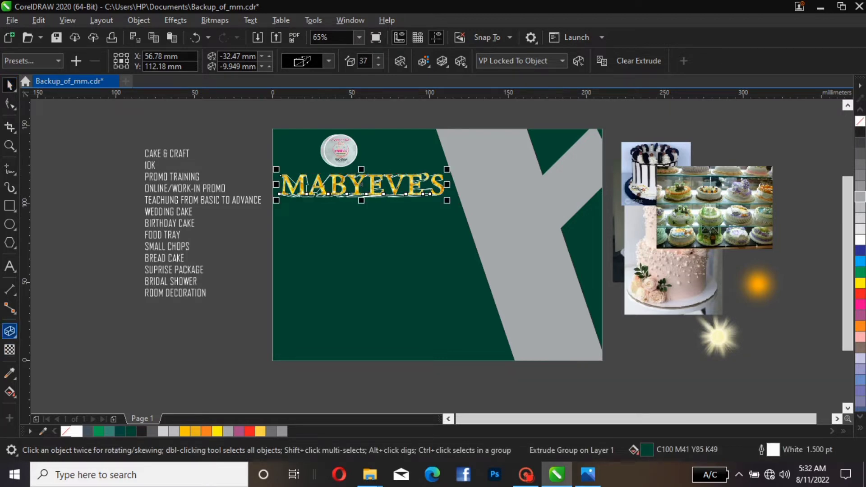
left_click(9, 331)
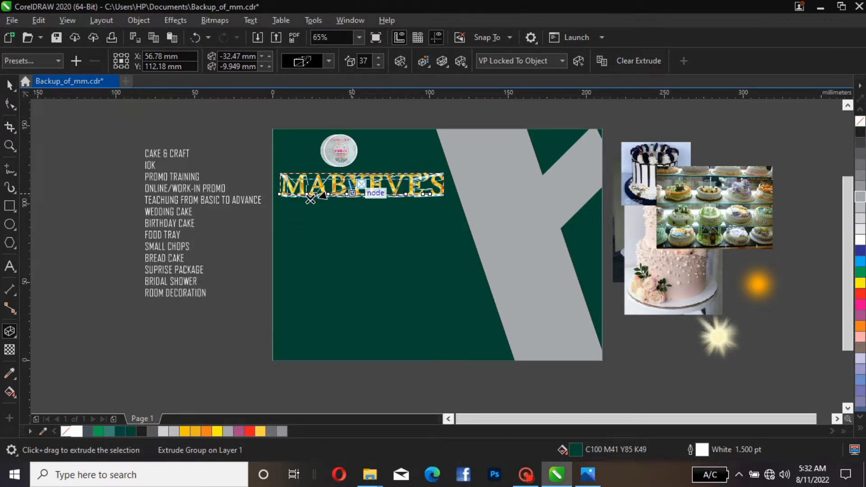
left_click_drag(342, 190, 352, 194)
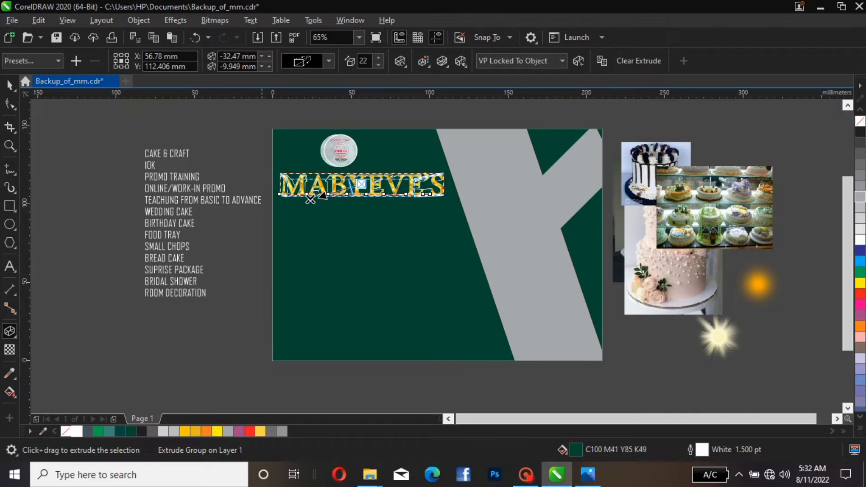
left_click_drag(310, 199, 348, 206)
key("space")
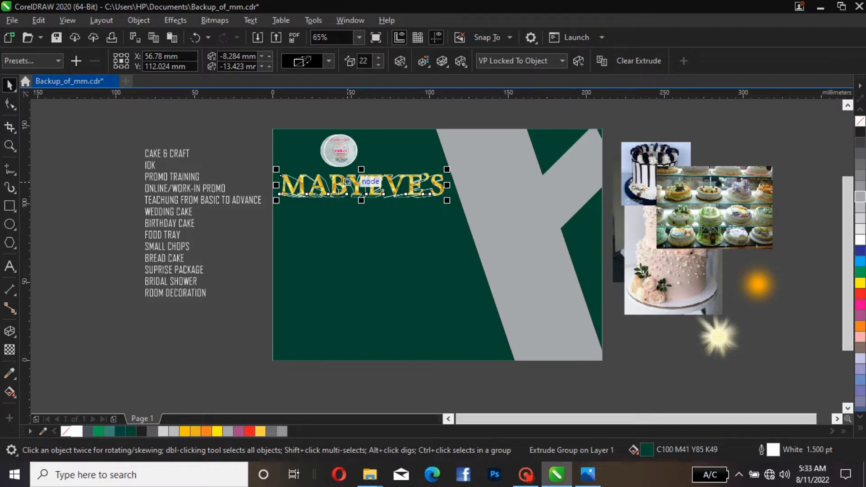
Place the title extrusion's vanishing point directly below the text with a depth of 14
left_click(348, 182)
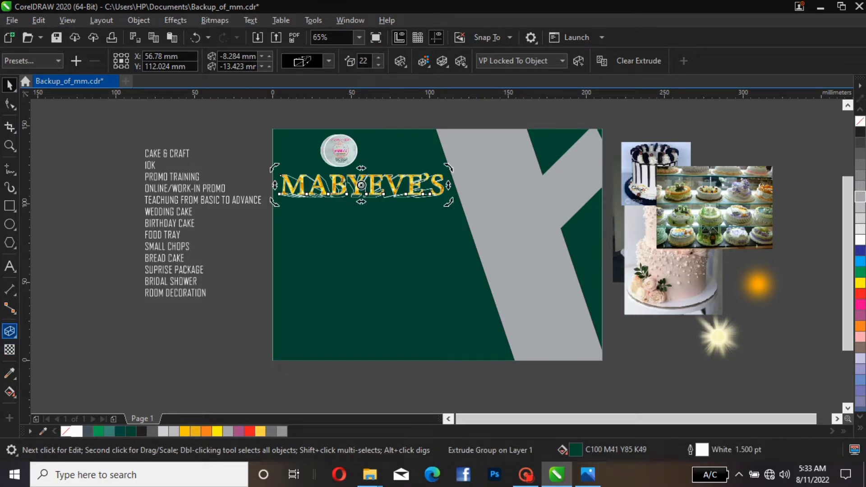
left_click(9, 332)
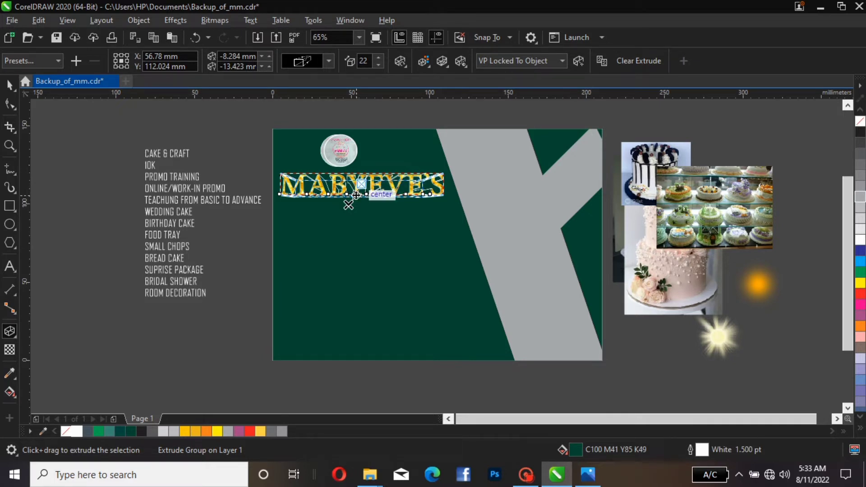
left_click_drag(349, 205, 361, 192)
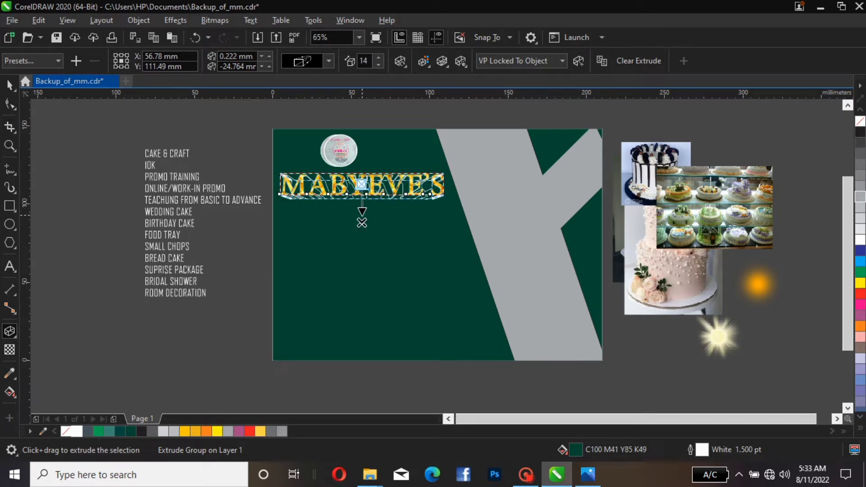
left_click_drag(362, 223, 366, 207)
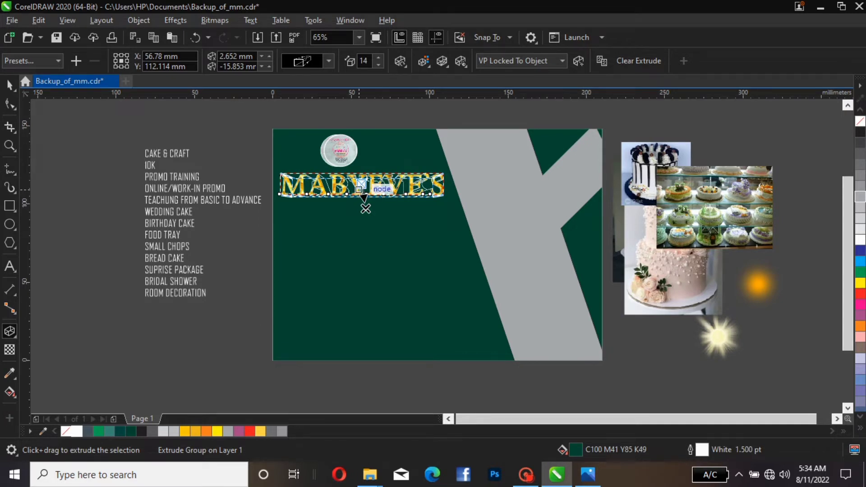
left_click(360, 188)
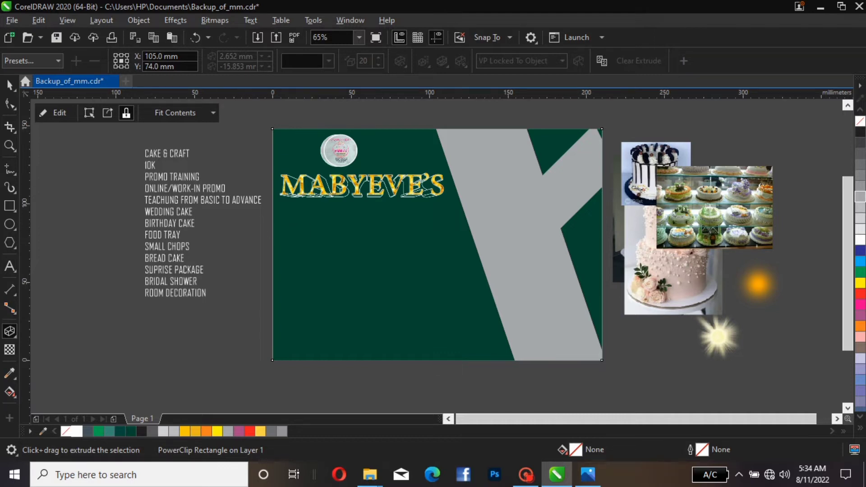
left_click(10, 84)
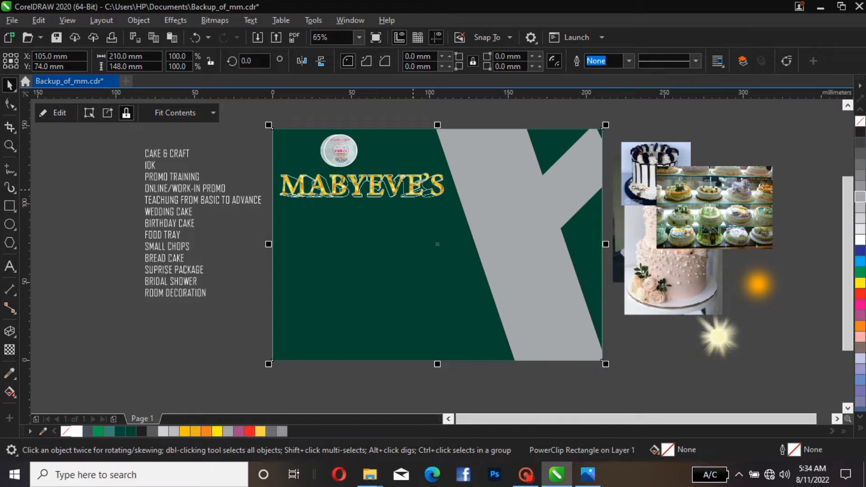
Increase the MABYEVE'S title's outline width to 3.0 pt
left_click(412, 190)
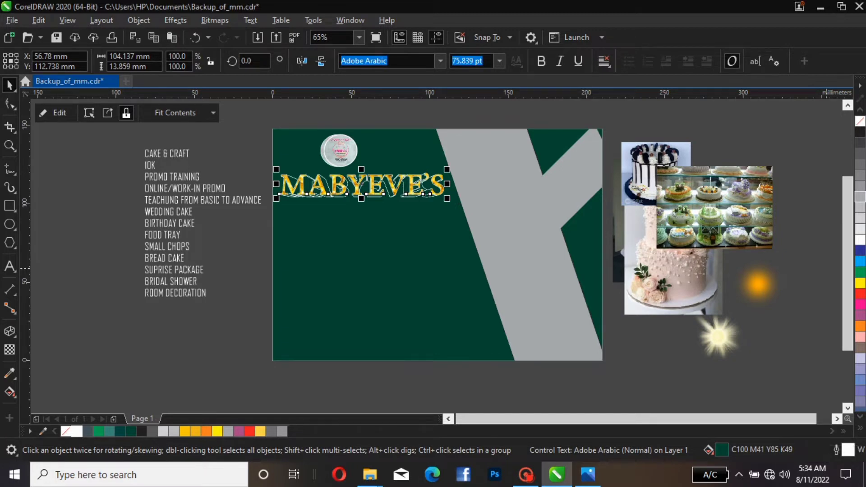
key("F12")
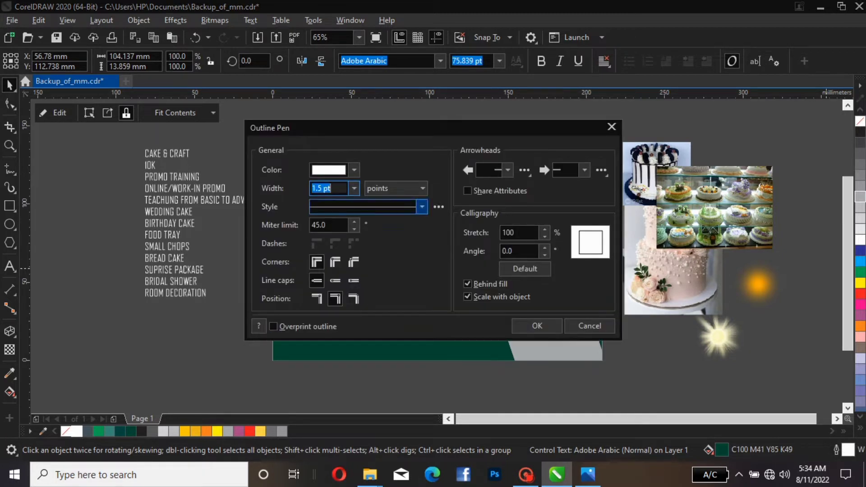
left_click(354, 188)
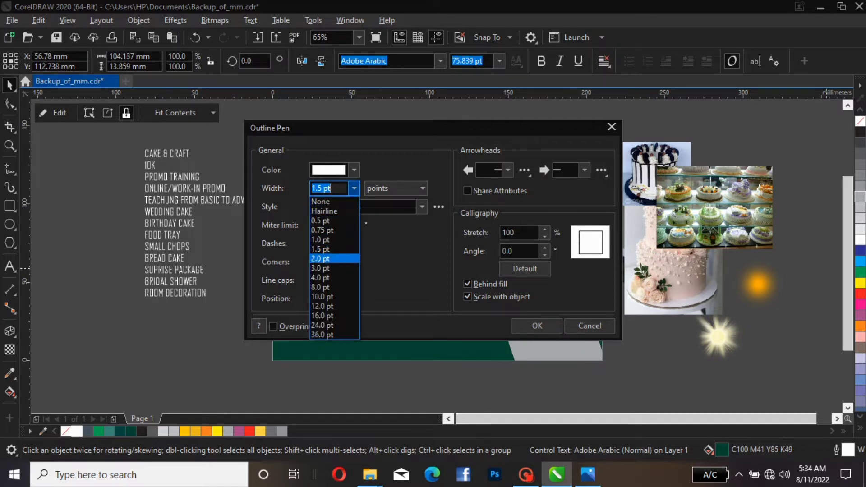
left_click(321, 259)
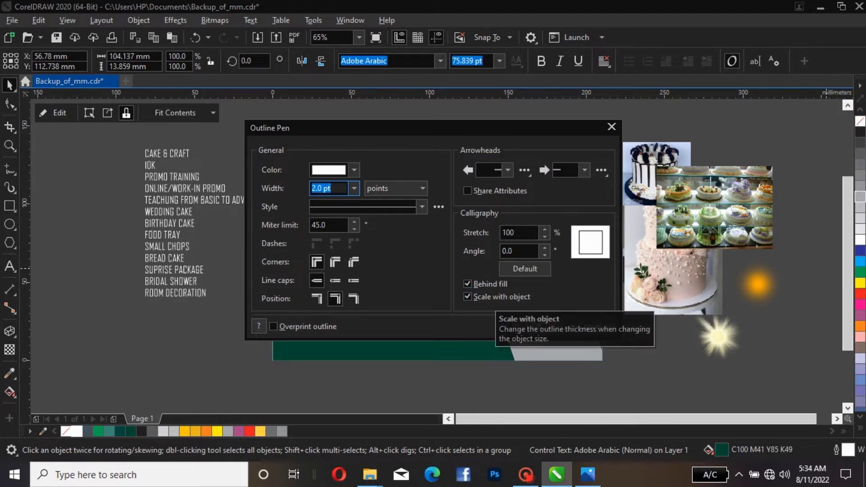
left_click(536, 325)
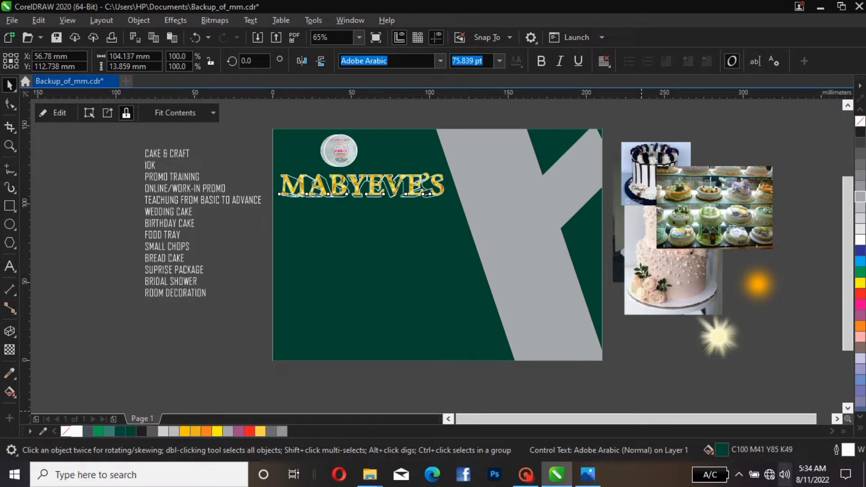
key("F12")
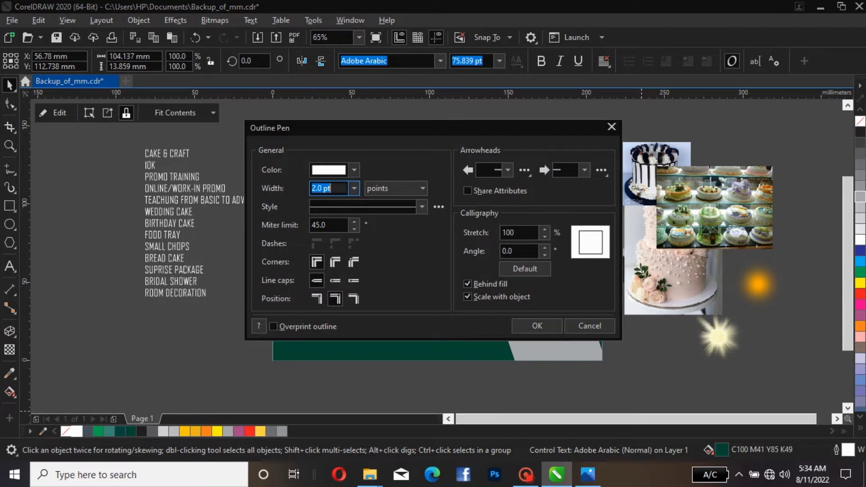
left_click(354, 188)
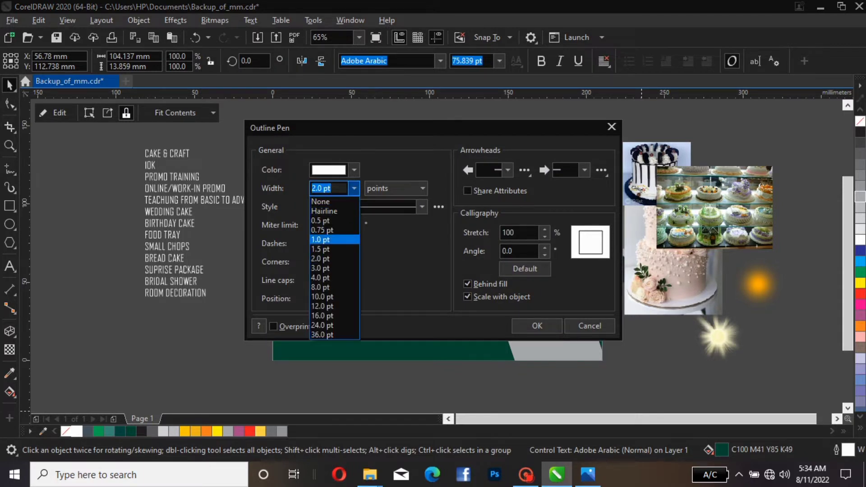
left_click(321, 267)
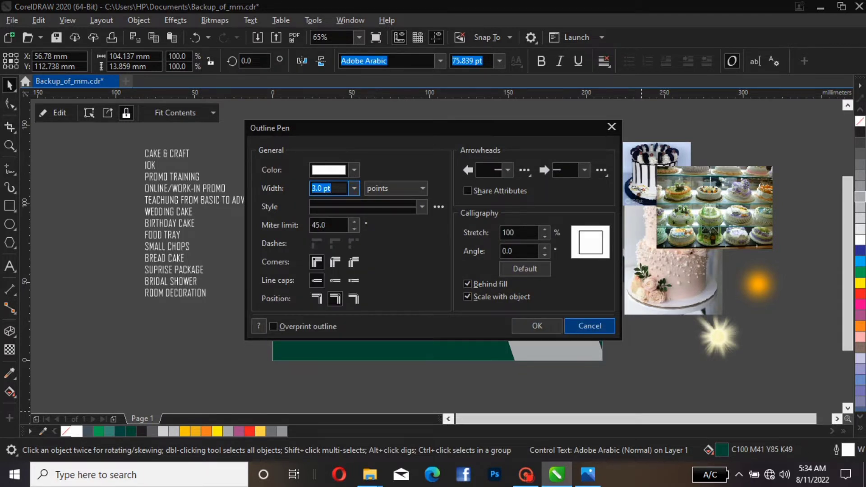
left_click(536, 325)
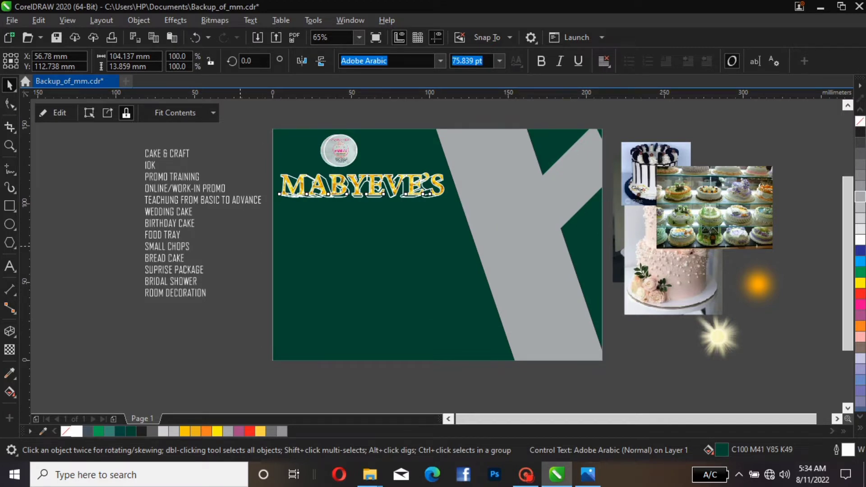
Move the orange glow image from the side area onto the page below the title
left_click(757, 284)
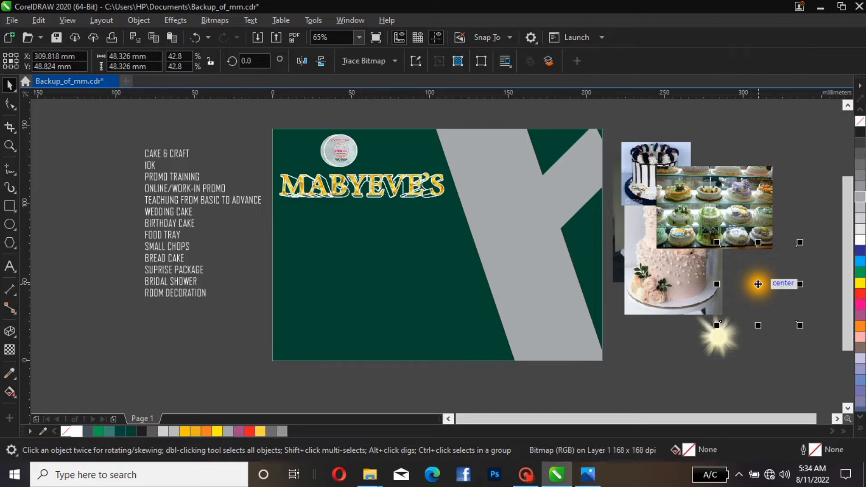
left_click_drag(674, 271, 737, 235)
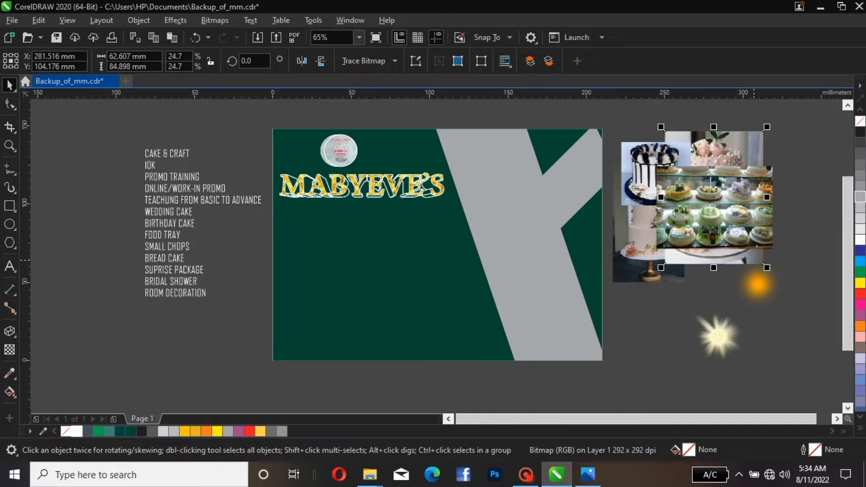
left_click(759, 274)
left_click_drag(757, 285, 389, 257)
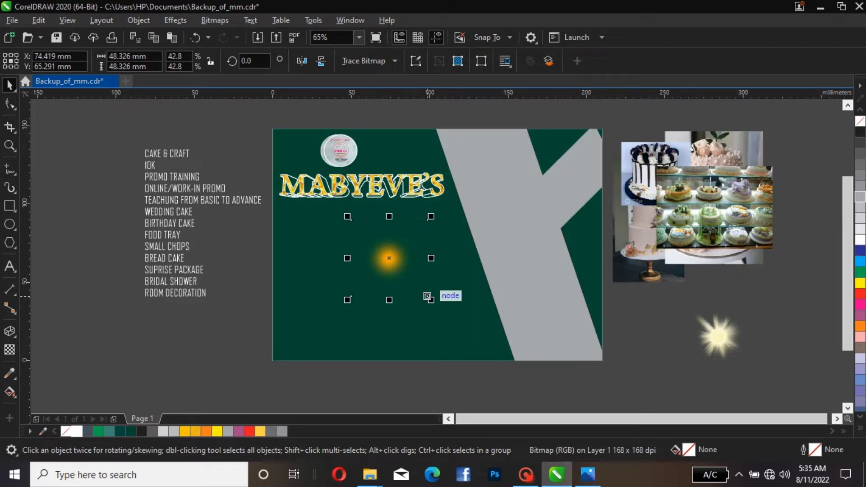
Squash and stretch the glow into a horizontal streak about 127 by 21 mm beneath the title
left_click_drag(389, 300, 389, 258)
left_click_drag(388, 220, 490, 248)
left_click_drag(428, 239, 403, 193)
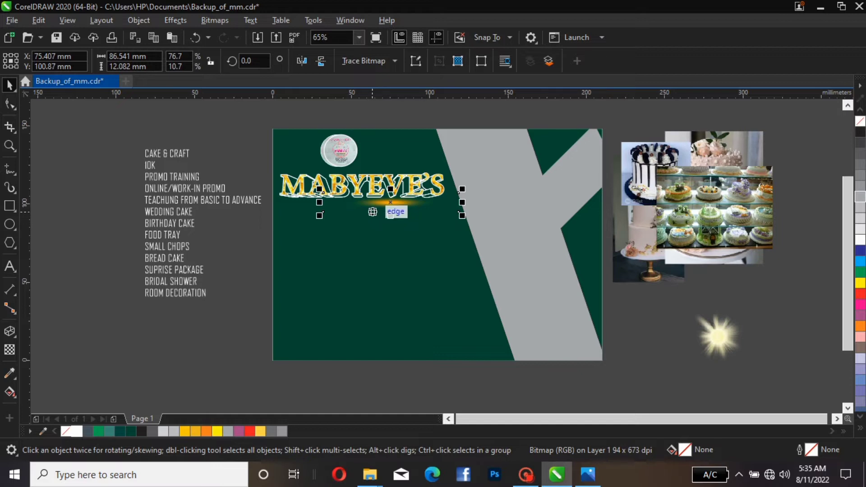
left_click_drag(319, 202, 298, 202)
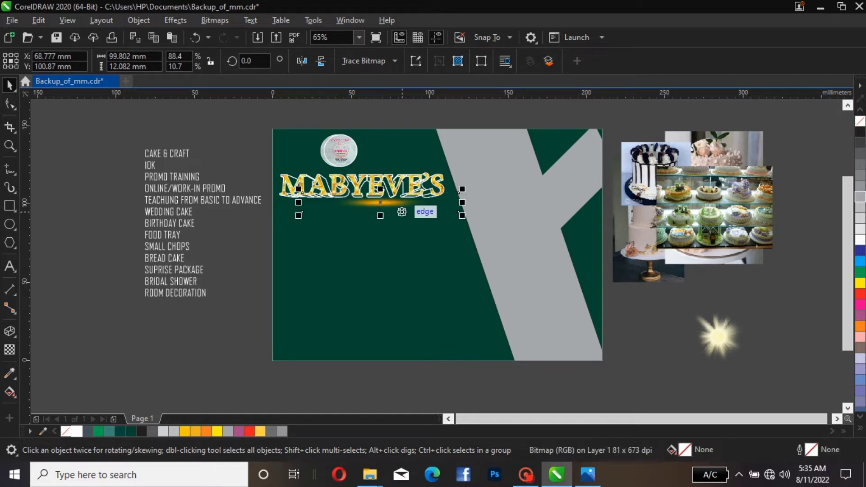
left_click_drag(380, 216, 397, 220)
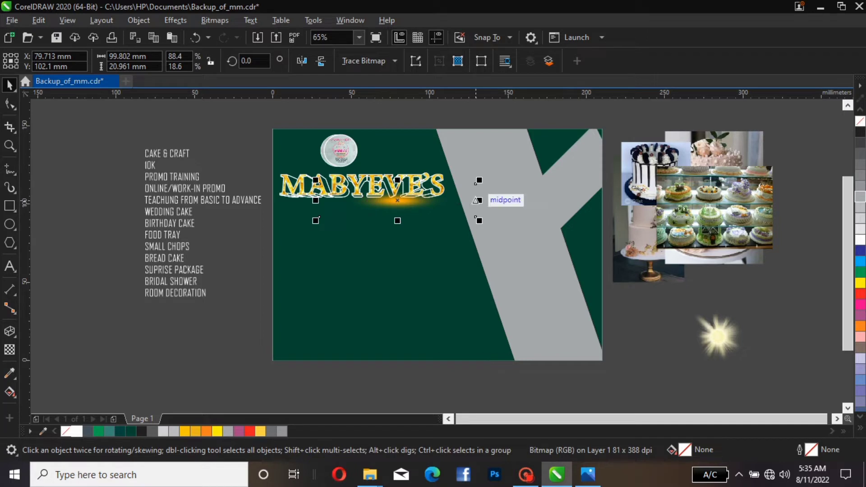
left_click_drag(477, 200, 522, 201)
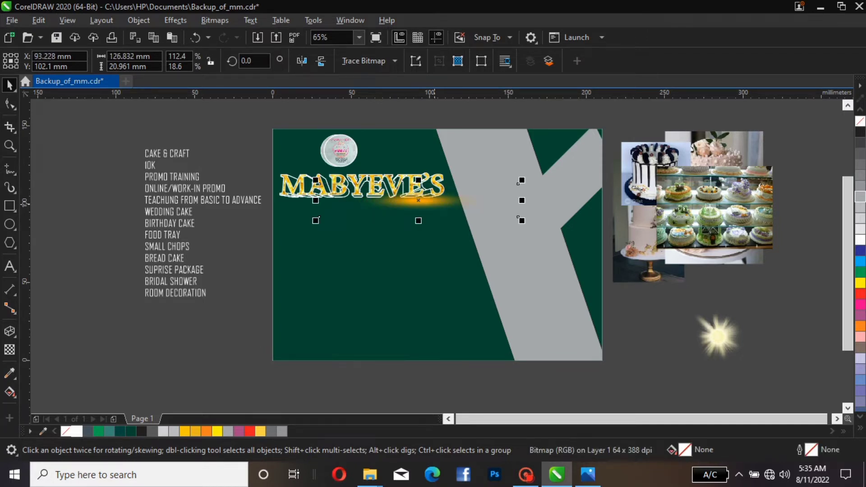
left_click_drag(419, 201, 397, 192)
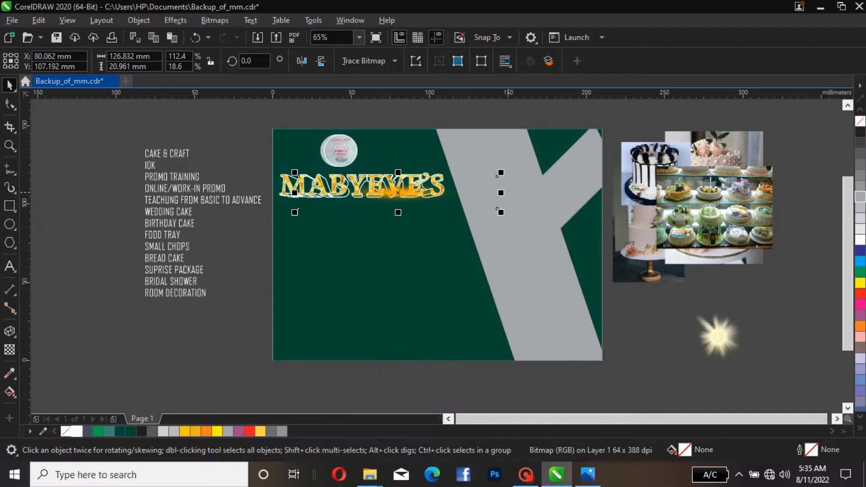
Widen the glow streak to about 177 mm and move it just below the title
left_click(499, 192)
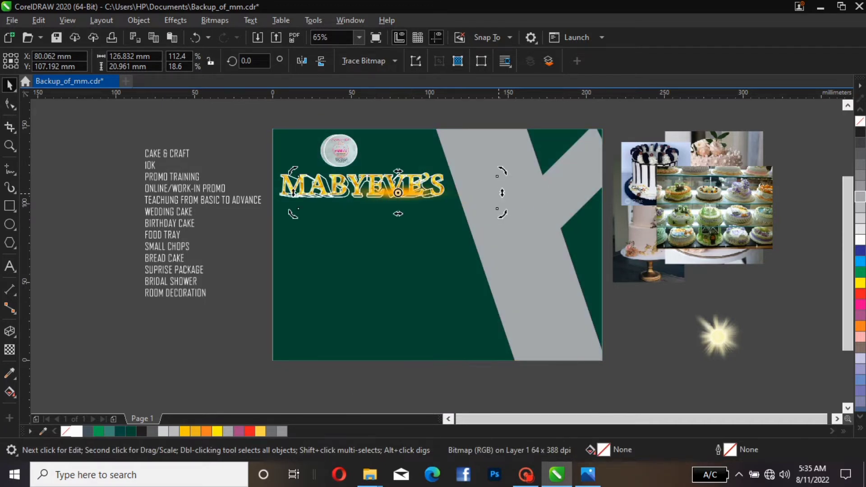
left_click(499, 192)
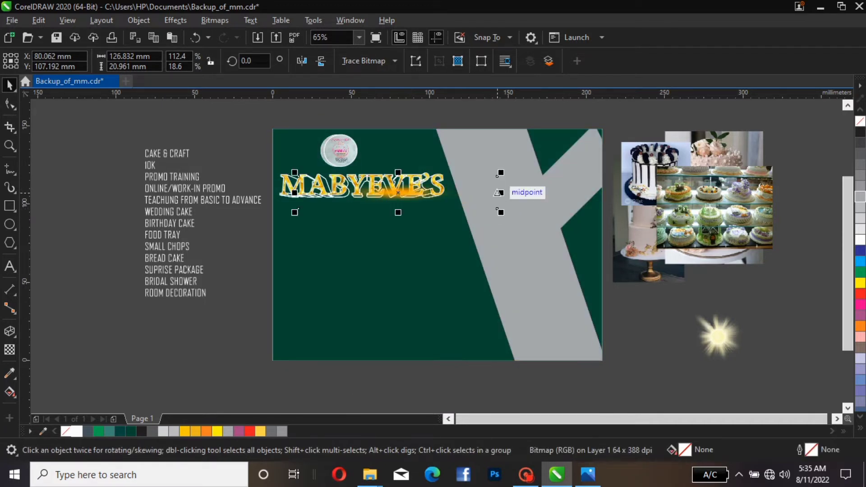
left_click_drag(499, 192, 558, 210)
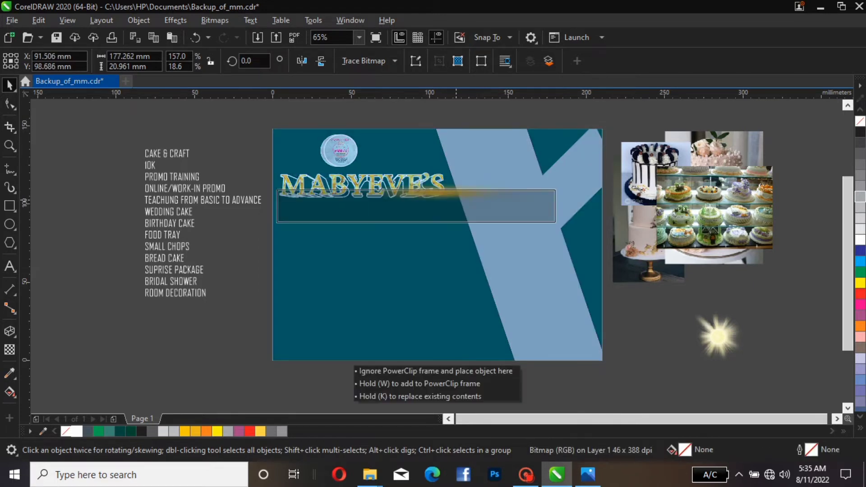
left_click_drag(455, 206, 420, 220)
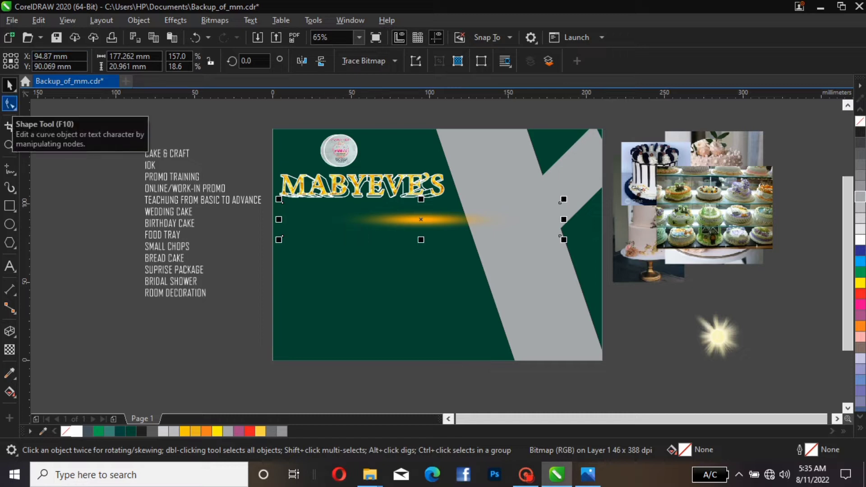
Crop the left side of the glow bitmap with the Shape tool, narrowing it to about 133 mm
left_click(10, 104)
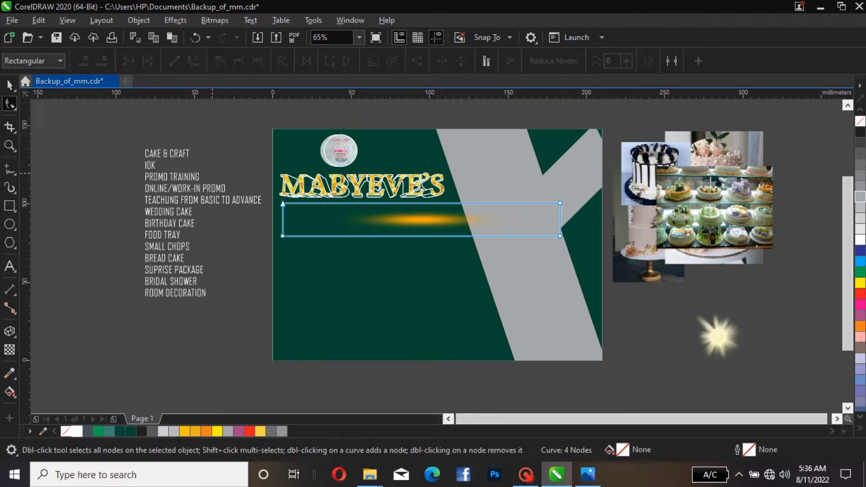
left_click_drag(251, 139, 403, 280)
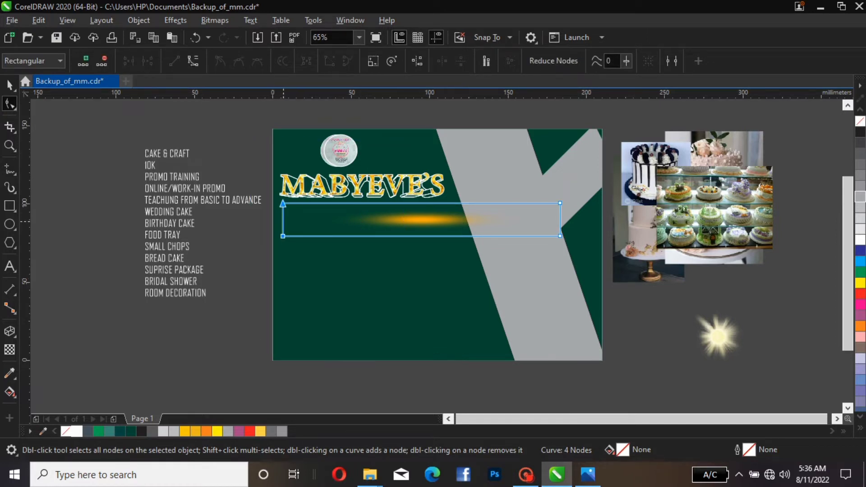
left_click(283, 221)
left_click_drag(282, 220, 352, 216)
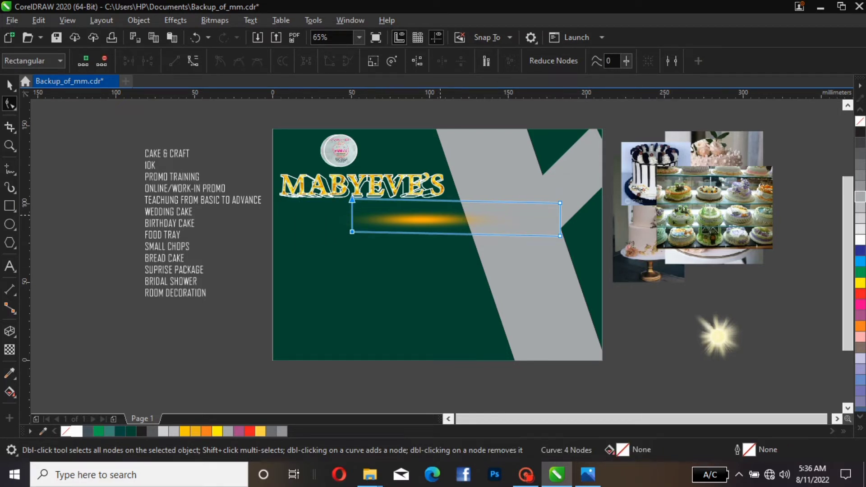
left_click(9, 84)
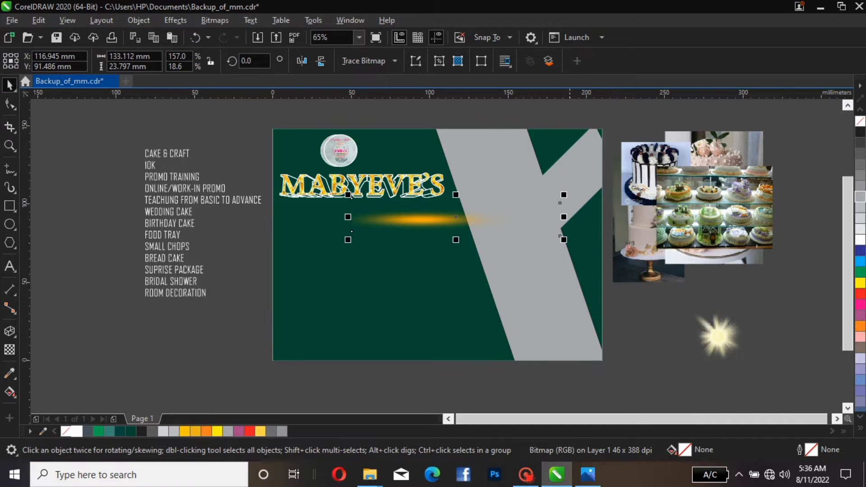
Crop the glow bitmap's right side to about 93 mm wide and move it up just beneath the title
left_click(10, 105)
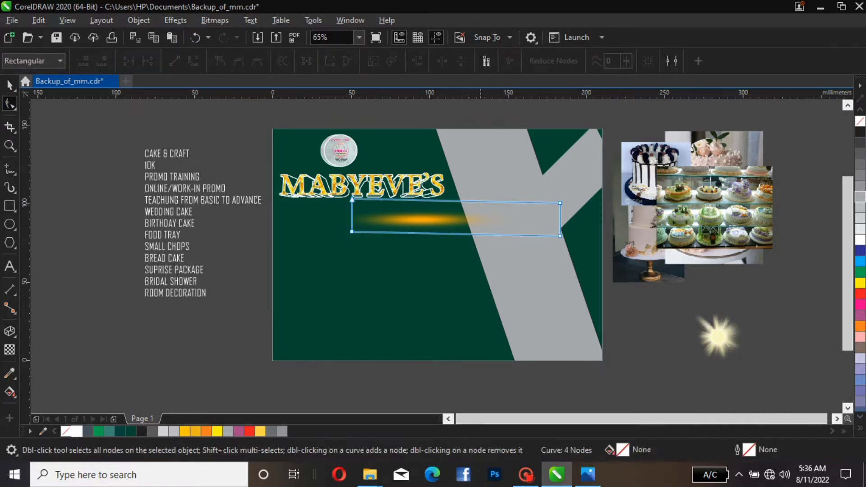
left_click_drag(591, 198, 471, 249)
left_click_drag(561, 203, 496, 201)
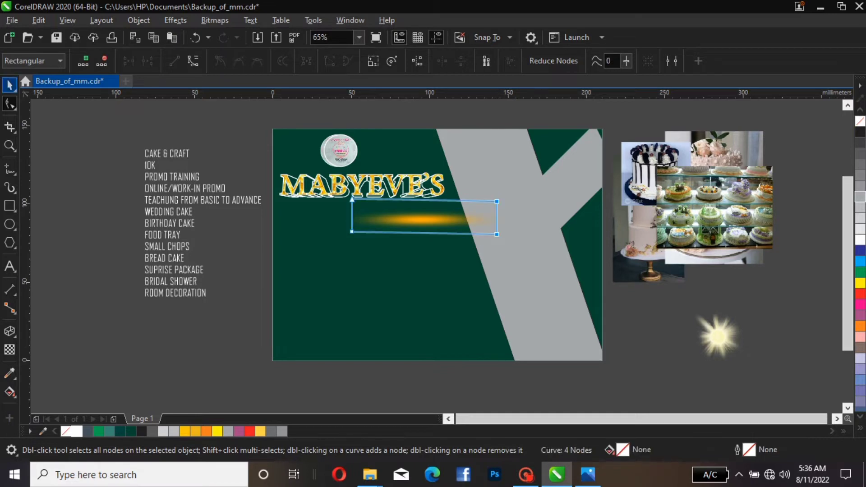
left_click(9, 84)
left_click_drag(406, 218, 375, 201)
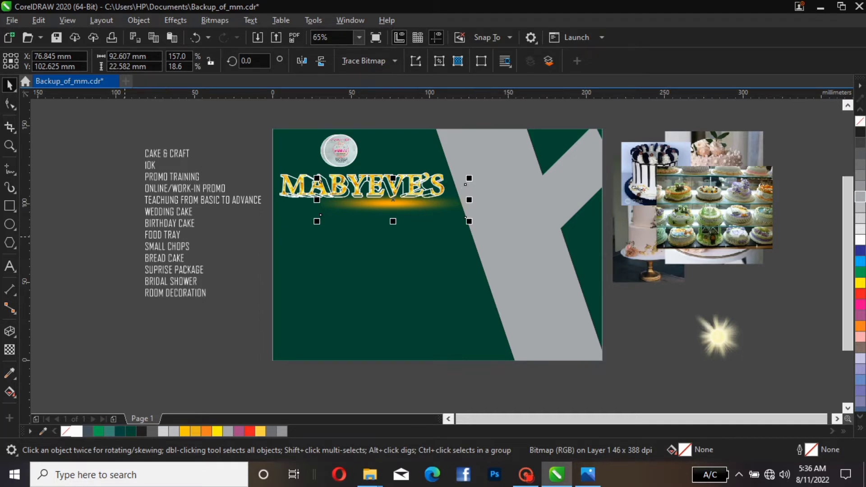
Cut the CAKE & CRAFT line from the services list and paste it as separate text
left_click(153, 157)
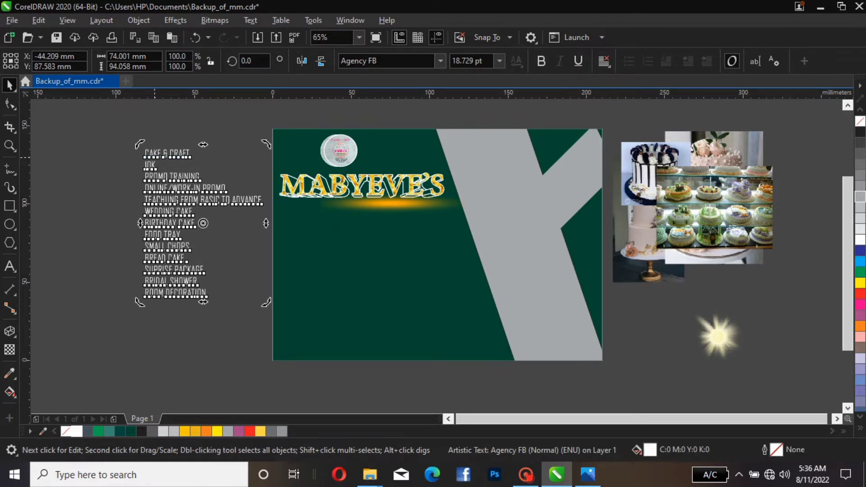
double_click(154, 156)
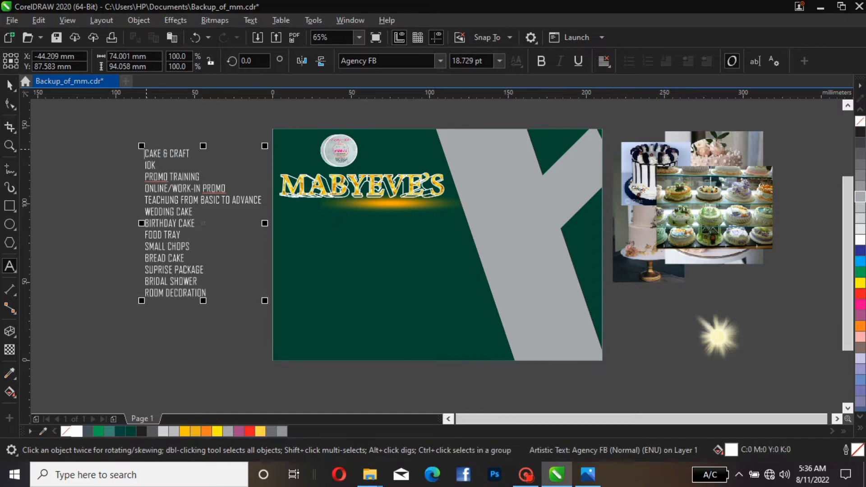
left_click_drag(146, 154, 190, 153)
key("ctrl+c")
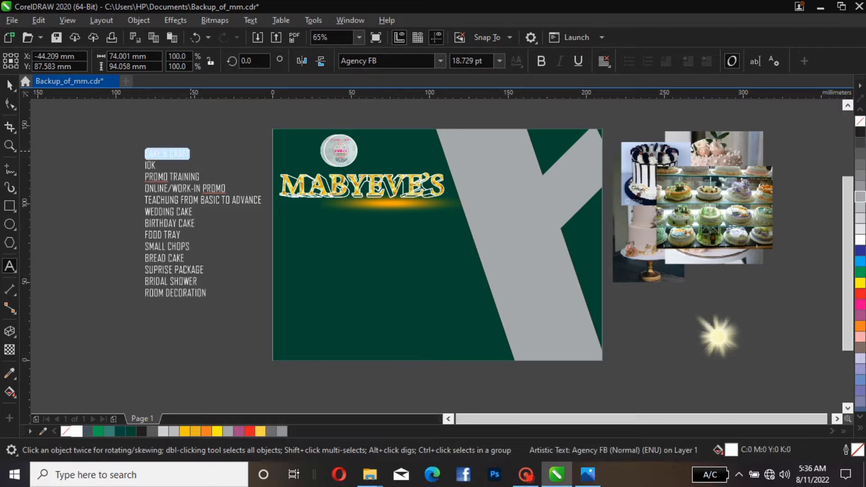
right_click(191, 154)
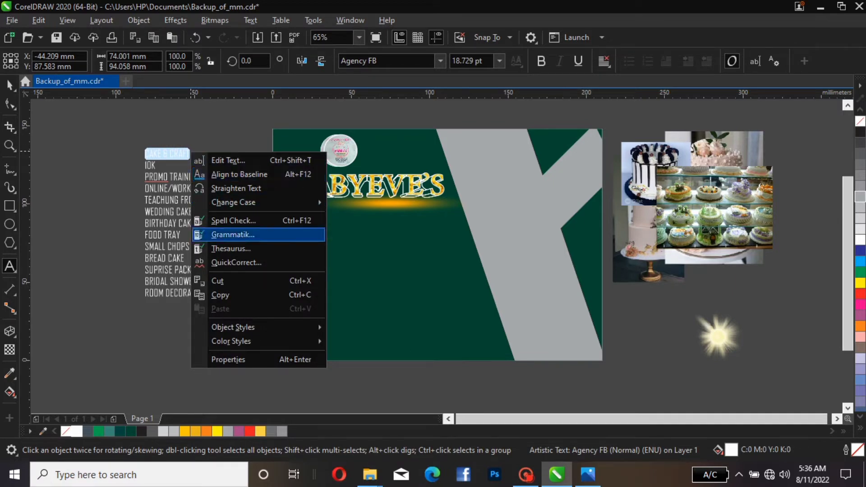
left_click(218, 281)
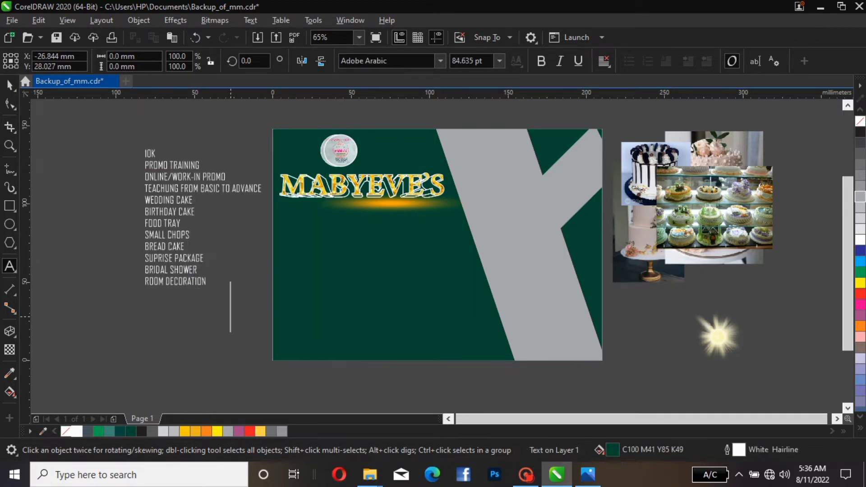
right_click(231, 316)
left_click(260, 257)
right_click(230, 332)
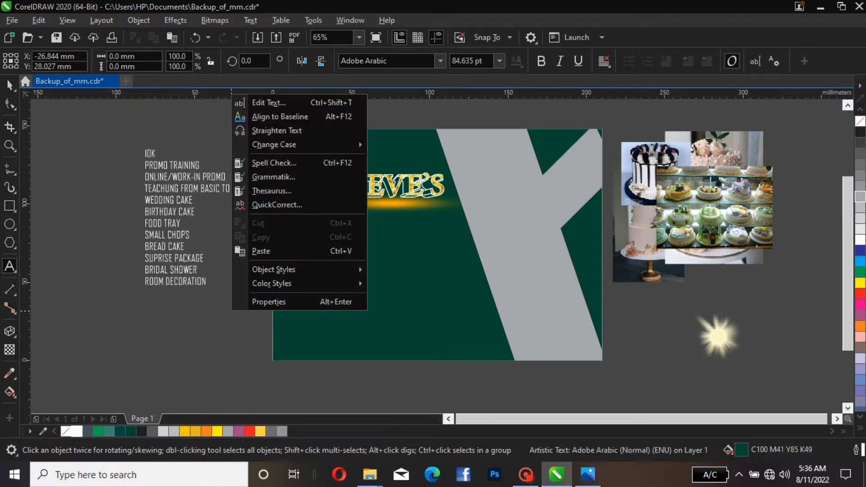
left_click(261, 250)
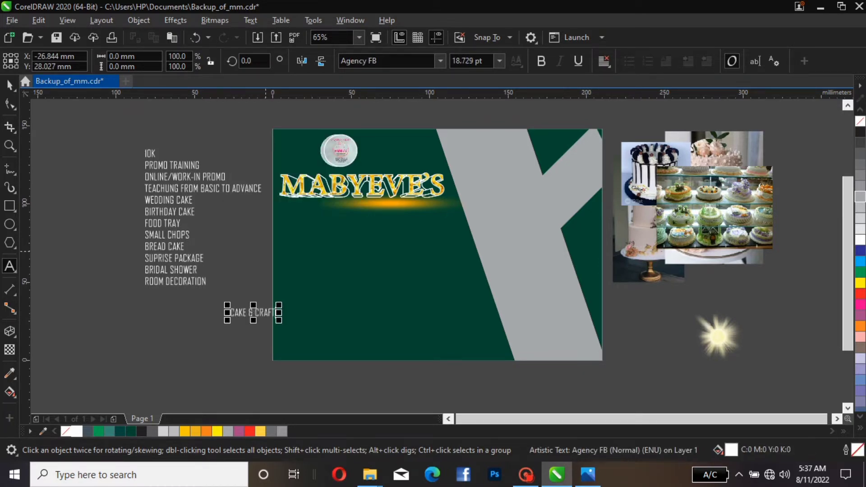
left_click(9, 85)
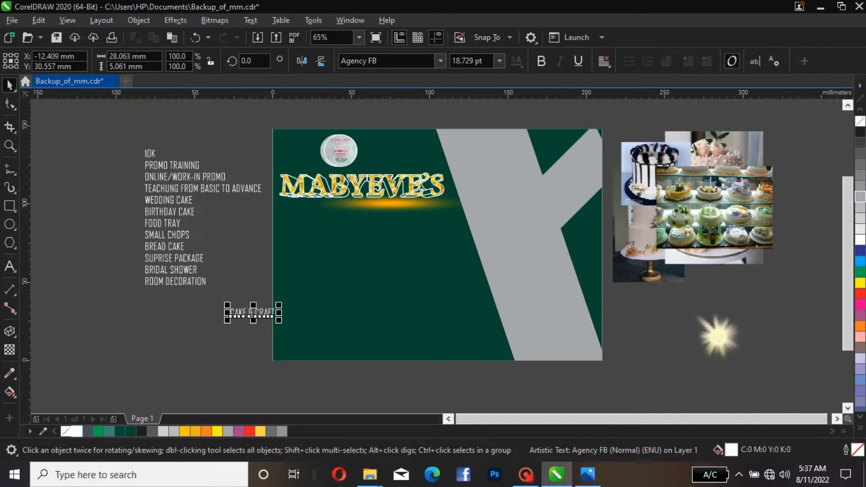
Move the CAKE & CRAFT text below the title, enlarge it, and set its font to Bleeding Cowboys
left_click_drag(252, 312, 469, 208)
left_click_drag(407, 221, 389, 221)
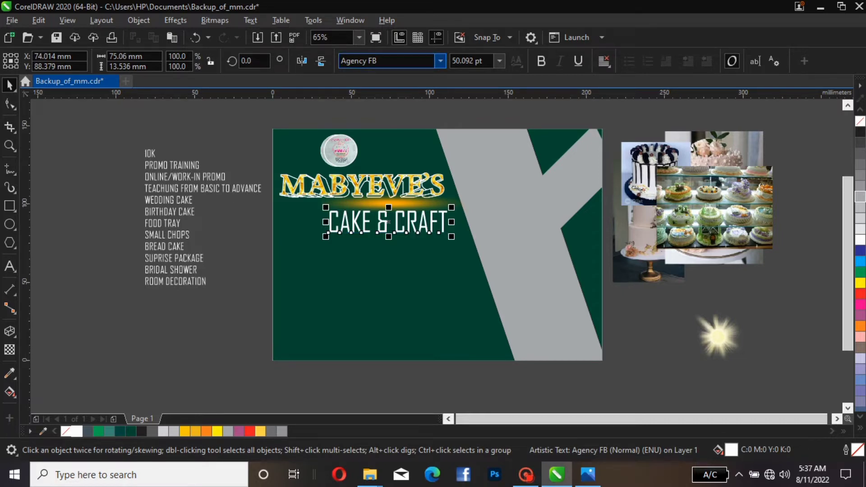
left_click(439, 61)
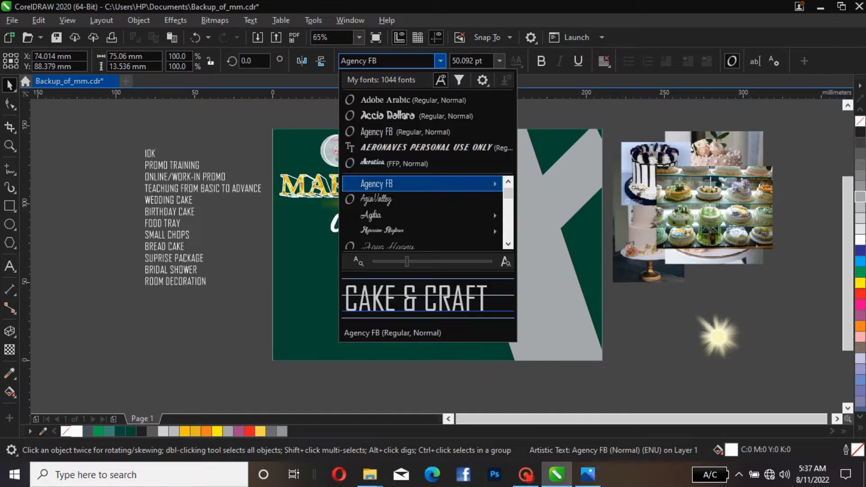
mouse_move(422, 184)
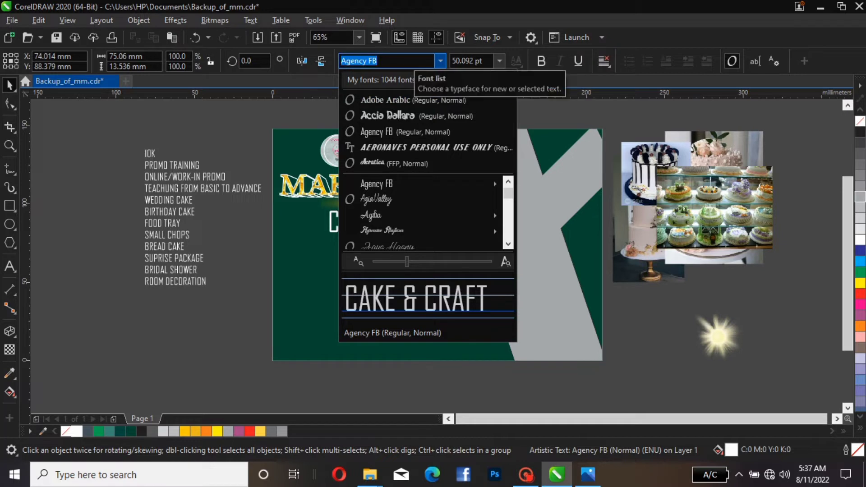
type("BL")
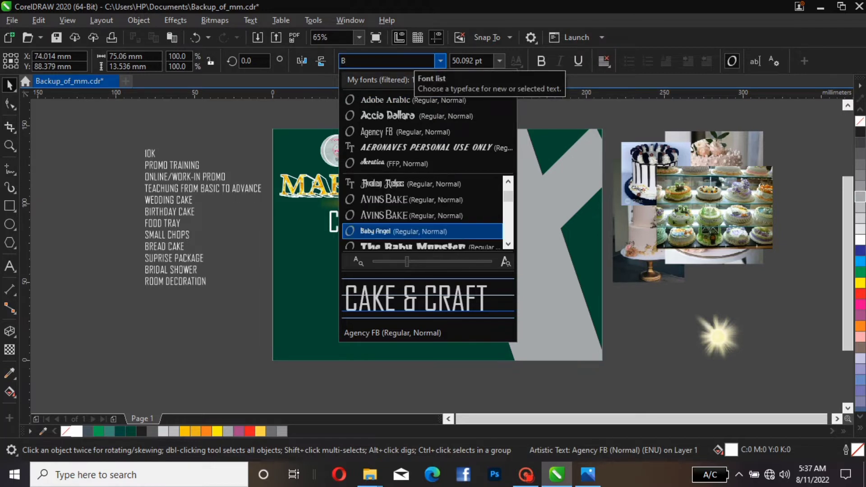
type("EED")
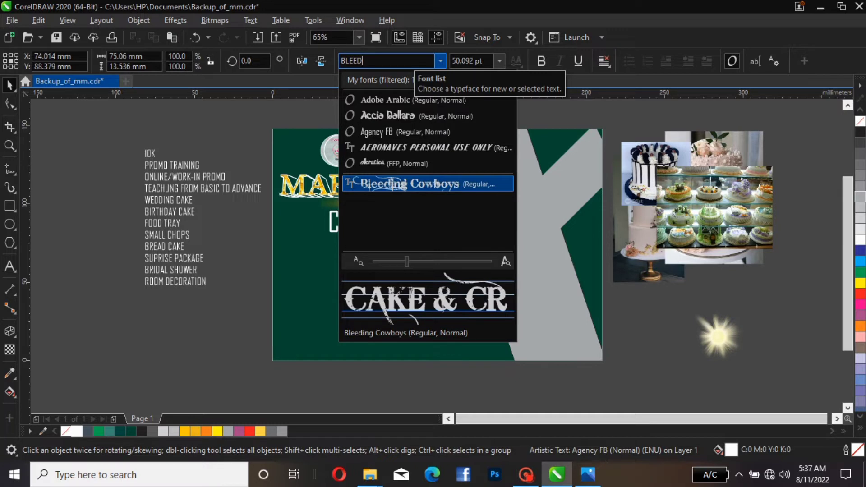
key("Return")
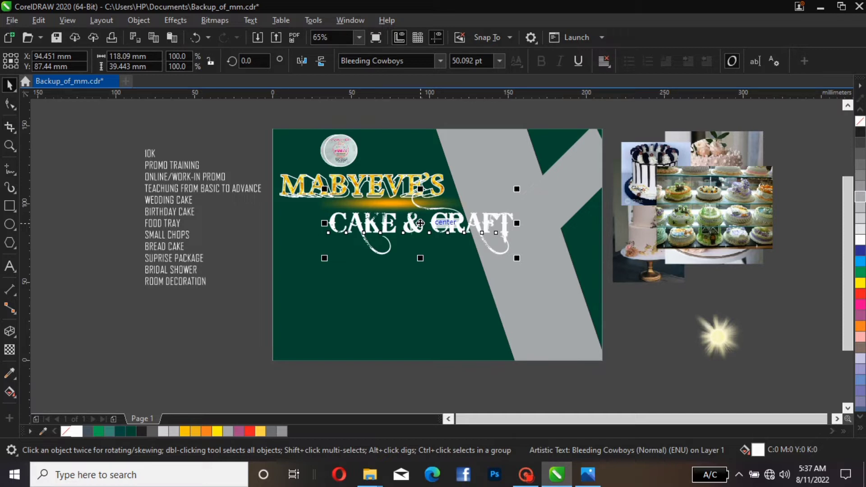
Edit the text to read BAKE & CRAFT
left_click(353, 216)
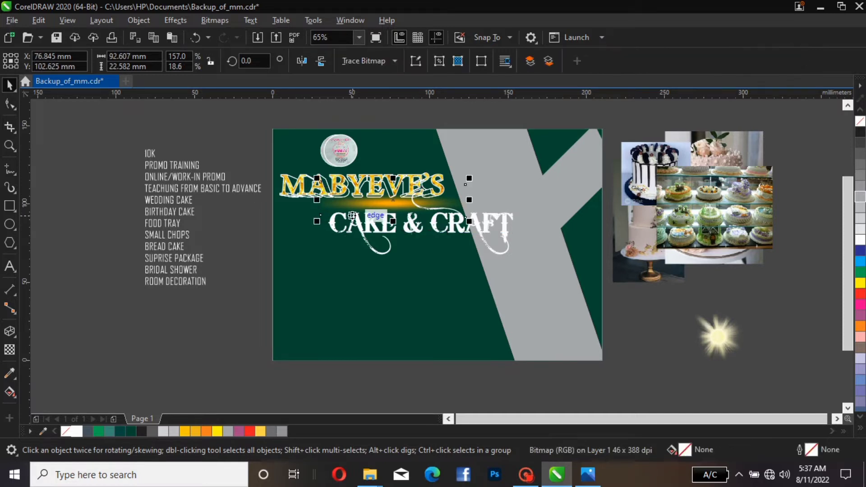
double_click(353, 218)
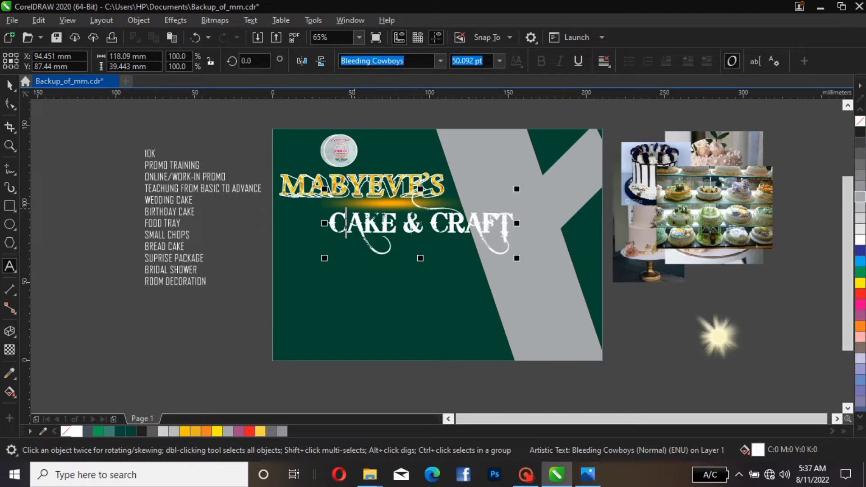
key("BackSpace")
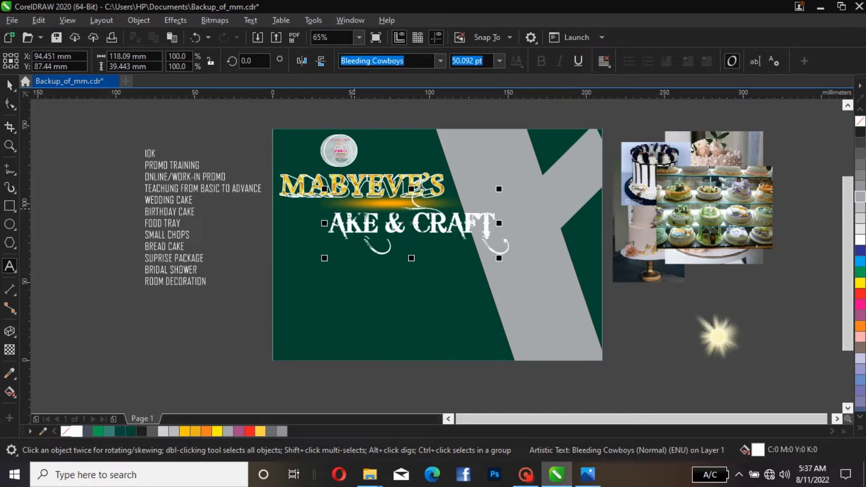
type("B")
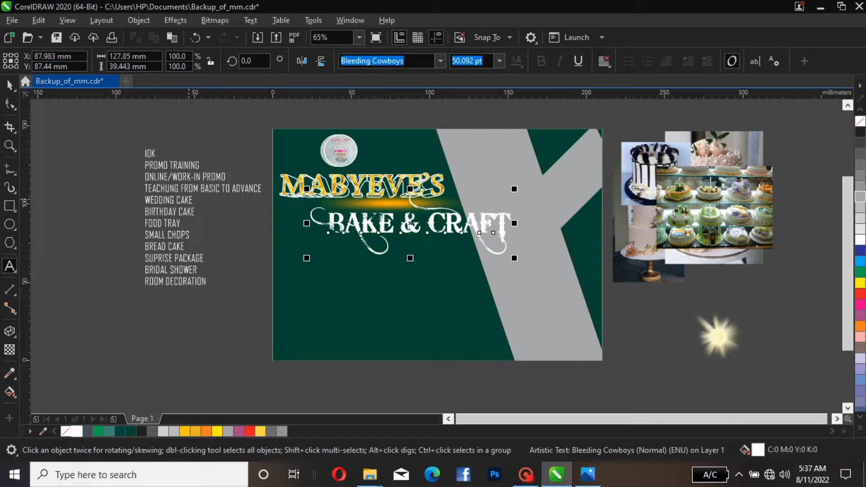
left_click(9, 85)
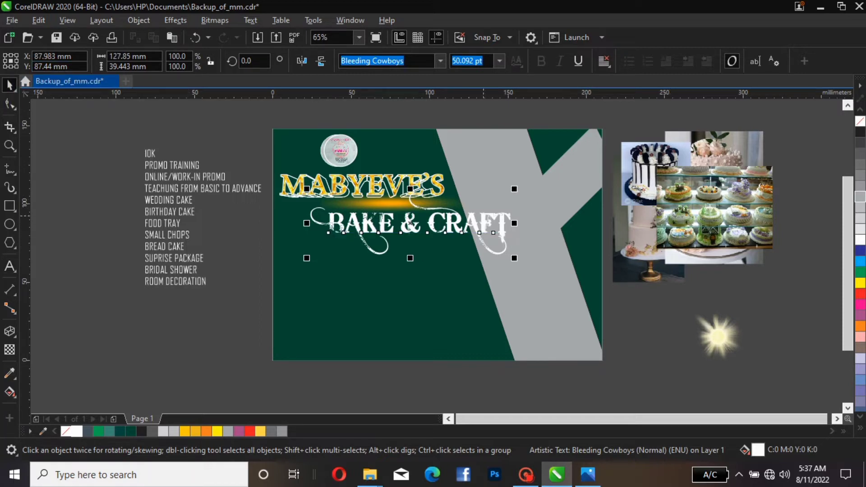
Scale BAKE & CRAFT down to about 87 mm wide and position it just beneath the MABYEVE'S title
left_click_drag(410, 223, 401, 219)
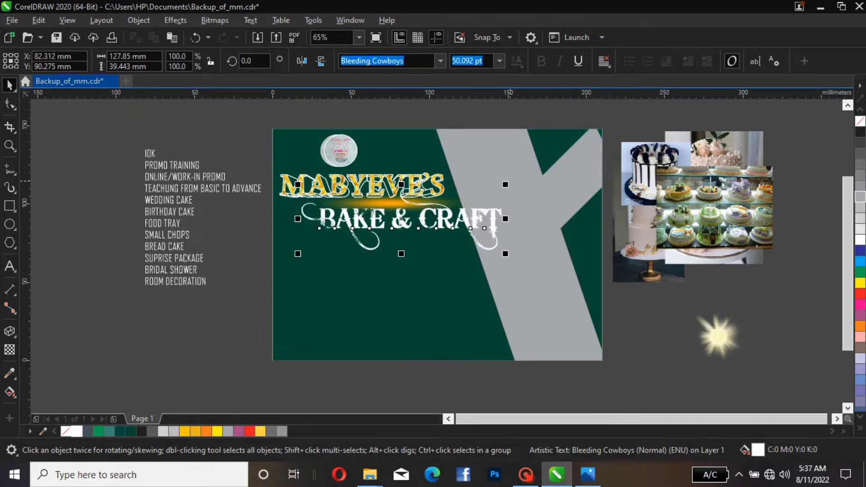
left_click_drag(505, 185, 457, 181)
mouse_move(406, 223)
left_mouse_down()
mouse_move(431, 211)
mouse_move(431, 223)
mouse_move(393, 219)
mouse_move(393, 212)
left_mouse_up()
left_click(394, 208)
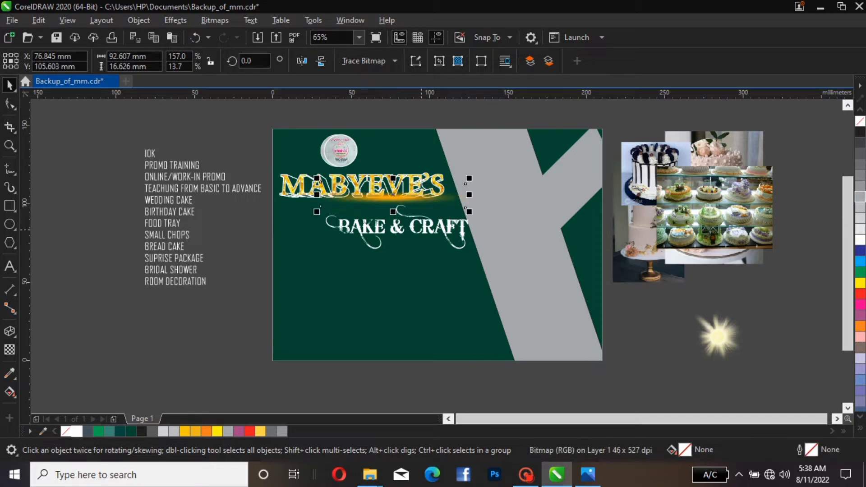
left_click_drag(441, 227, 428, 214)
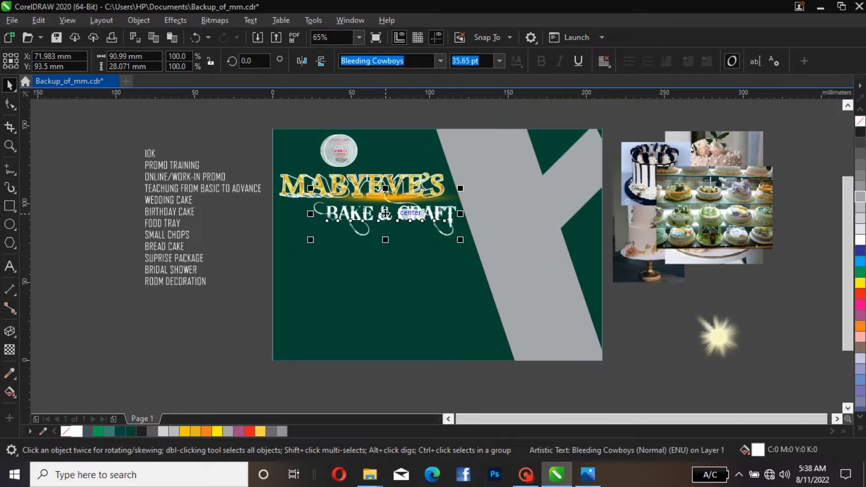
left_click_drag(412, 214, 412, 212)
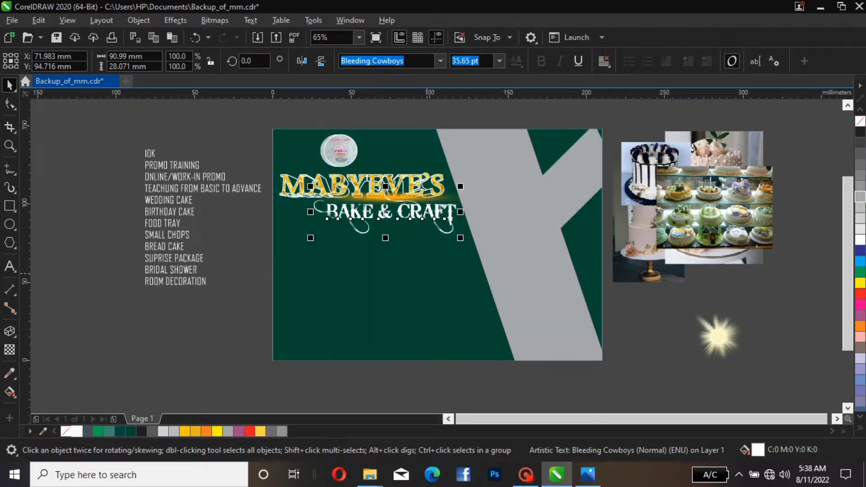
left_click(427, 274)
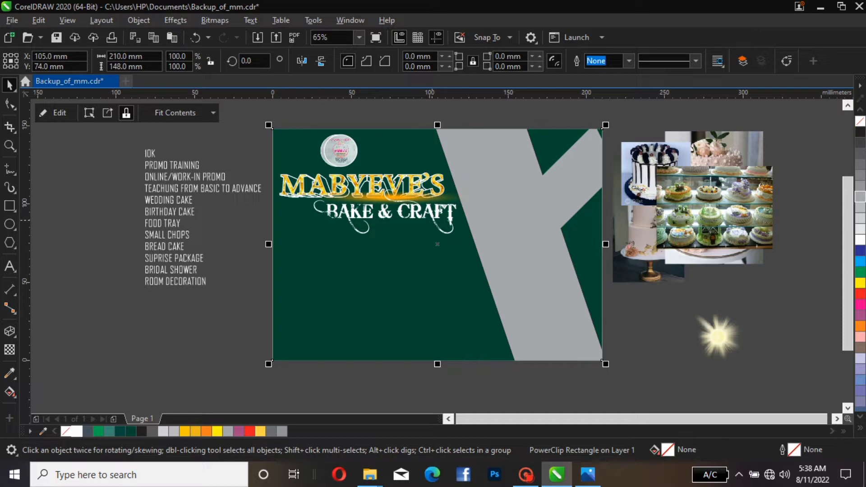
left_click(433, 219)
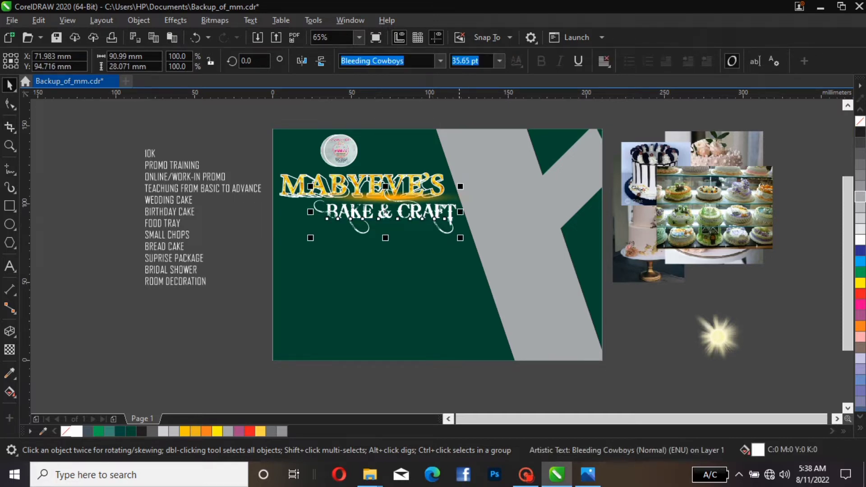
left_click_drag(460, 237, 454, 236)
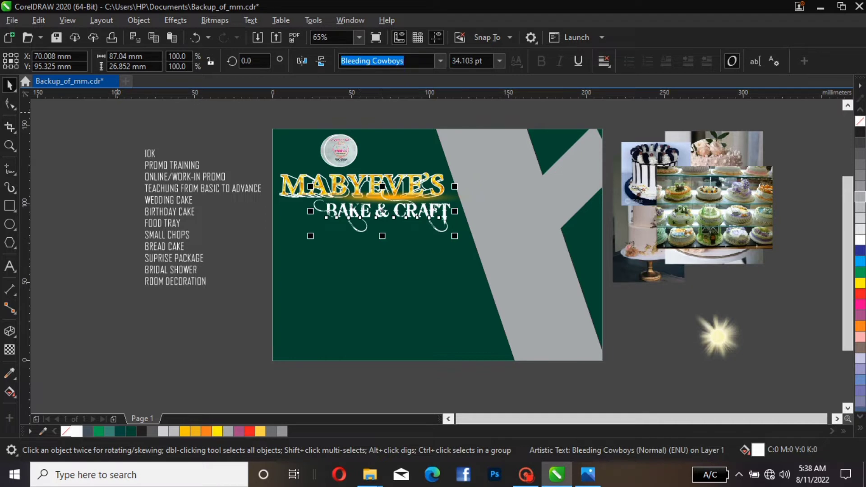
Cut the 10K line from the services list and paste it as separate text
left_click(153, 155)
double_click(152, 154)
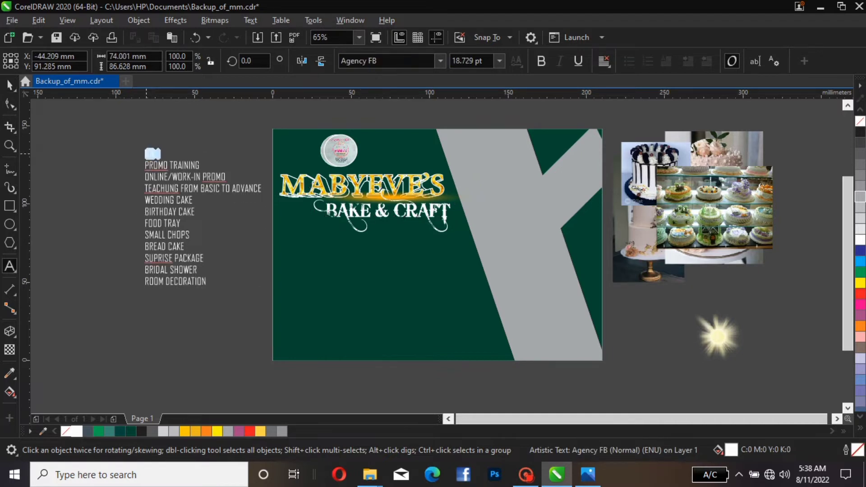
right_click(153, 154)
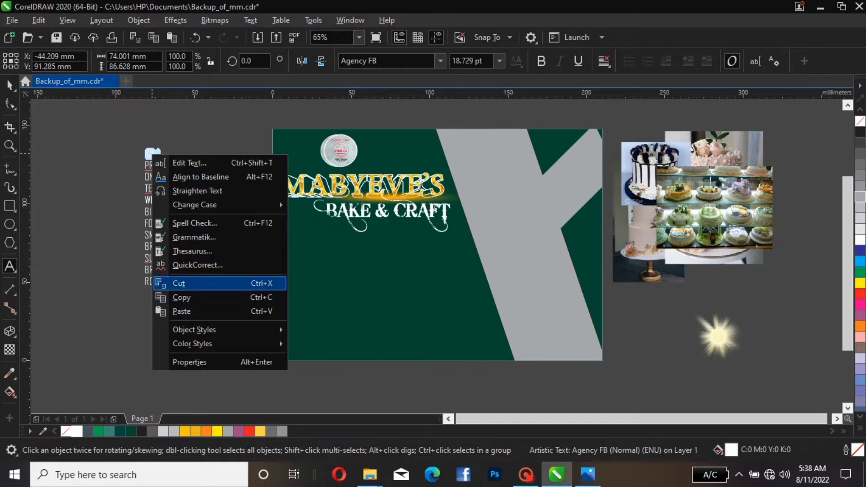
left_click(179, 283)
left_click(194, 317)
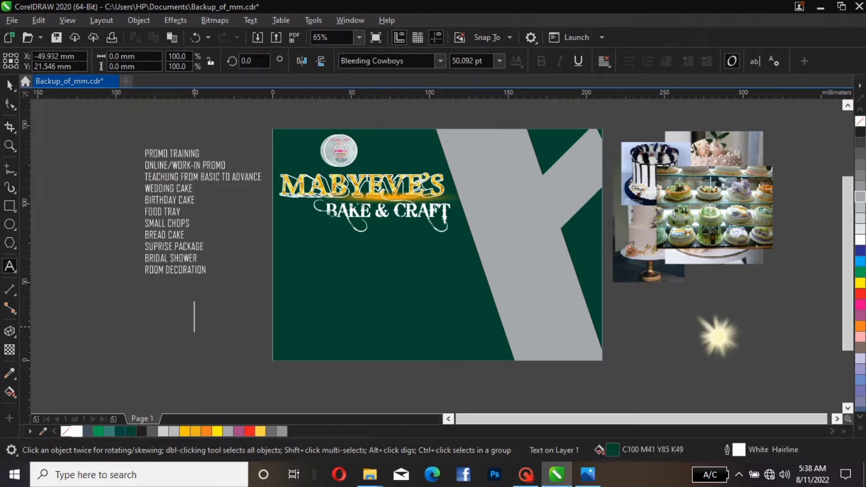
right_click(194, 318)
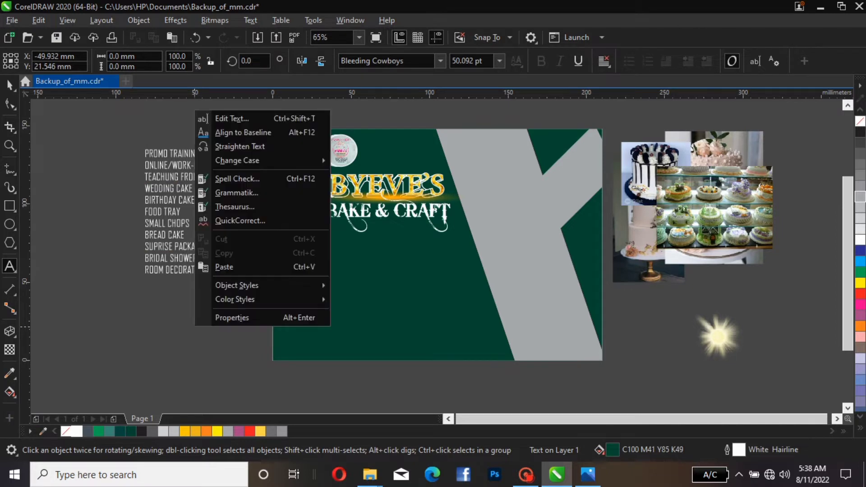
left_click(232, 264)
key("Escape")
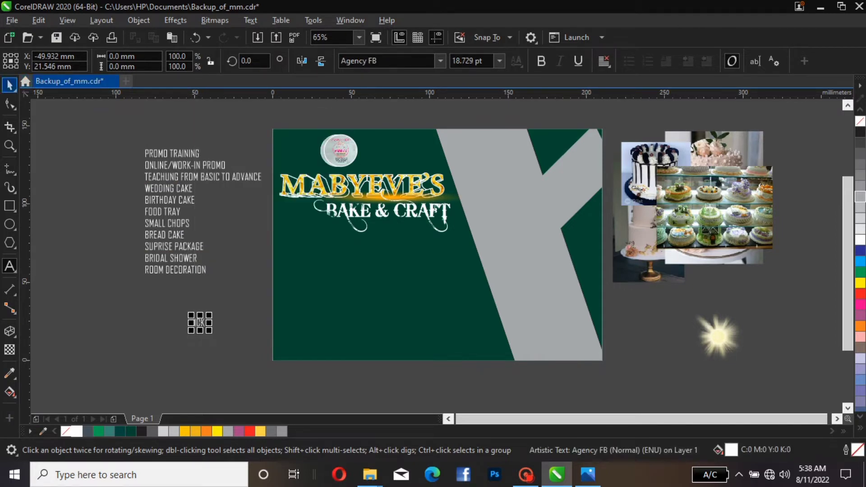
Move the 10K text just below BAKE & CRAFT, enlarge it to about 29 pt, and color it red
key("space")
left_click_drag(200, 322, 365, 243)
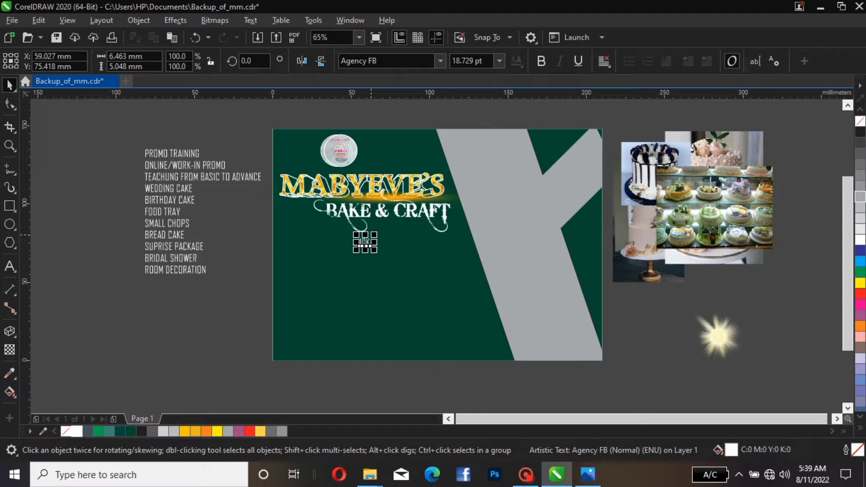
left_click_drag(373, 235, 387, 230)
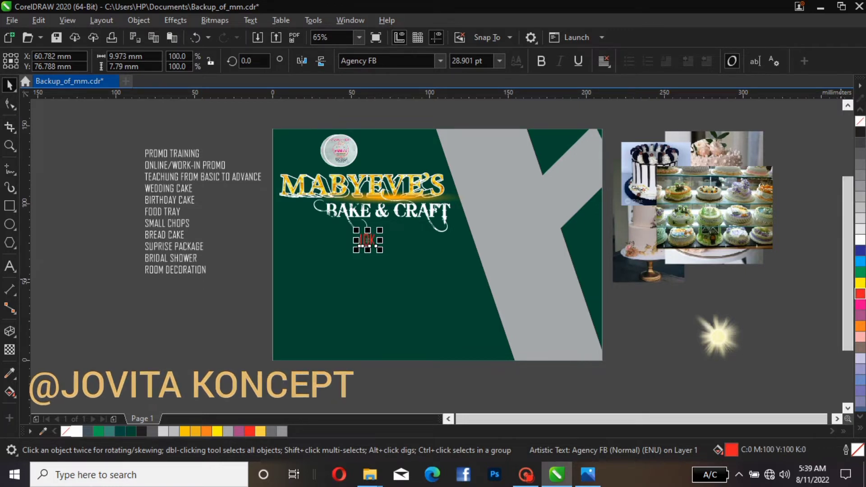
left_click(860, 293)
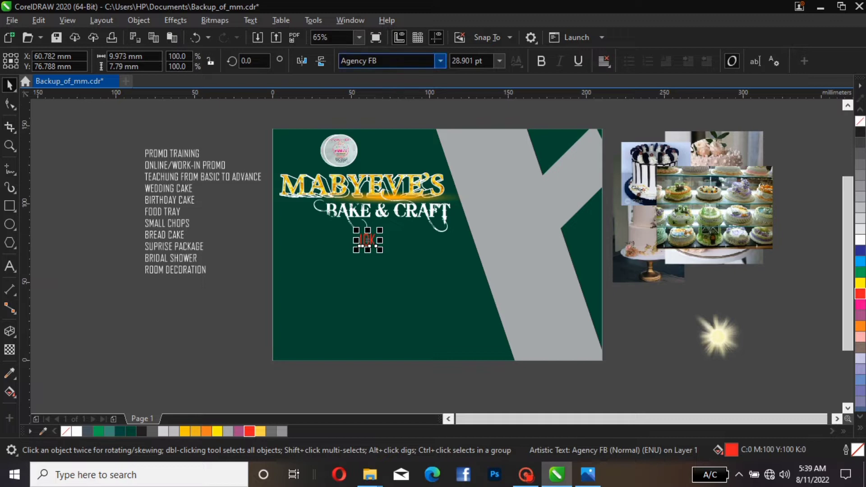
left_click(388, 60)
left_click(380, 60)
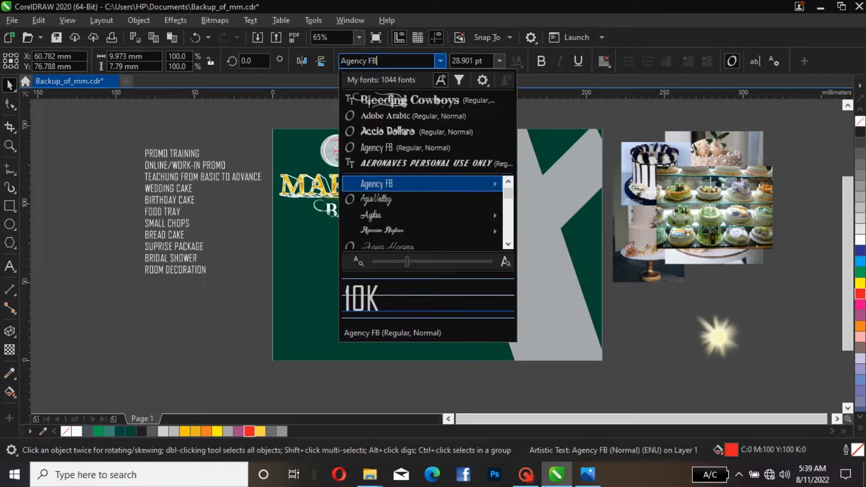
left_click_drag(379, 61, 341, 61)
type("AR")
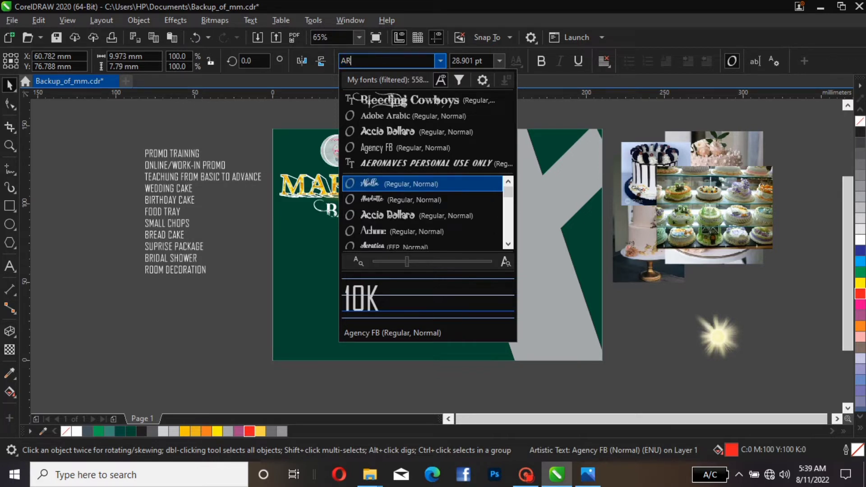
type("O")
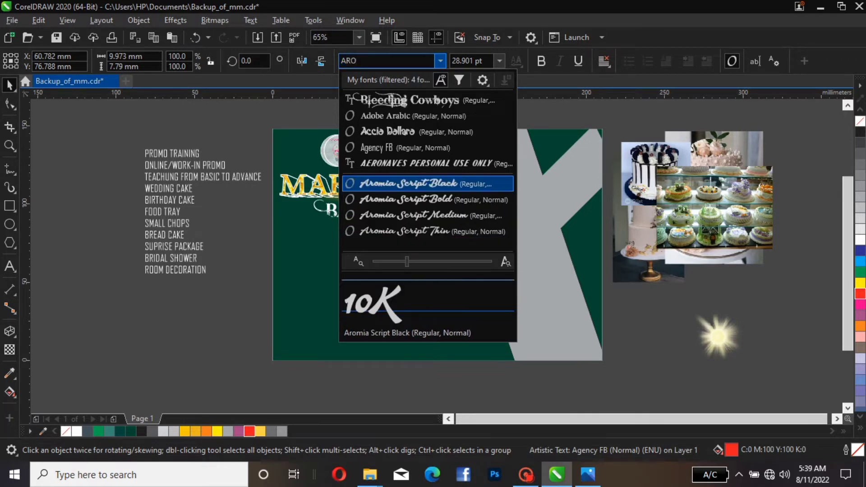
type("mo")
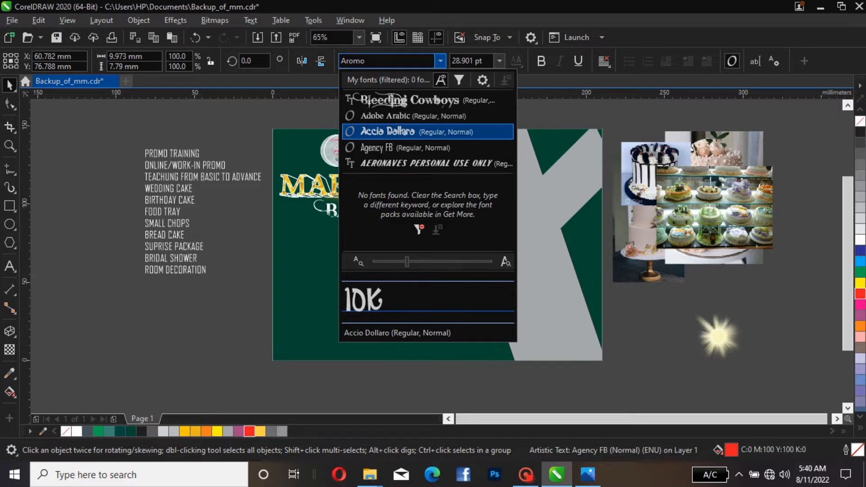
key("Up")
key("Return")
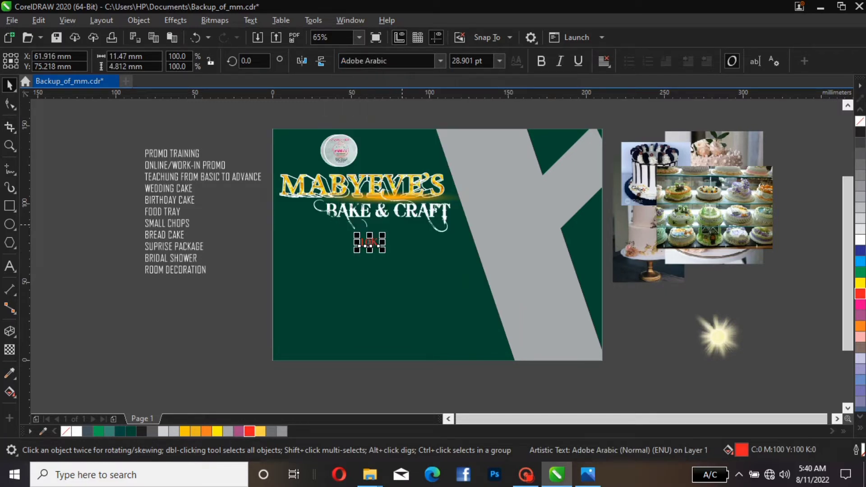
key("ctrl+z")
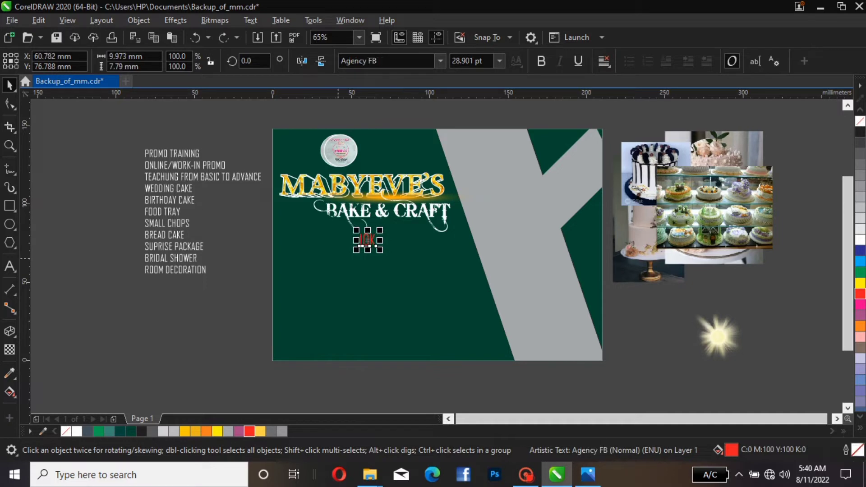
Set the 10K text's font to Accio Dollaro and enlarge it to about 38.6 pt
left_click(440, 60)
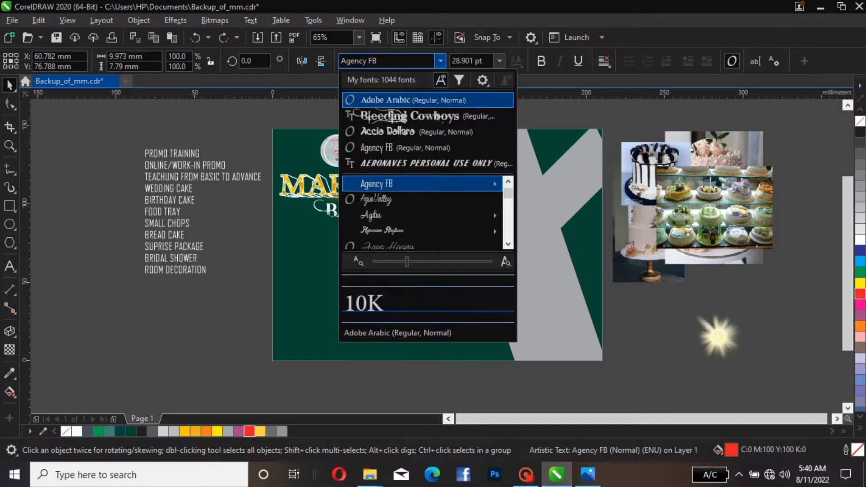
key("Down")
key("Down")
key("Down")
key("Down")
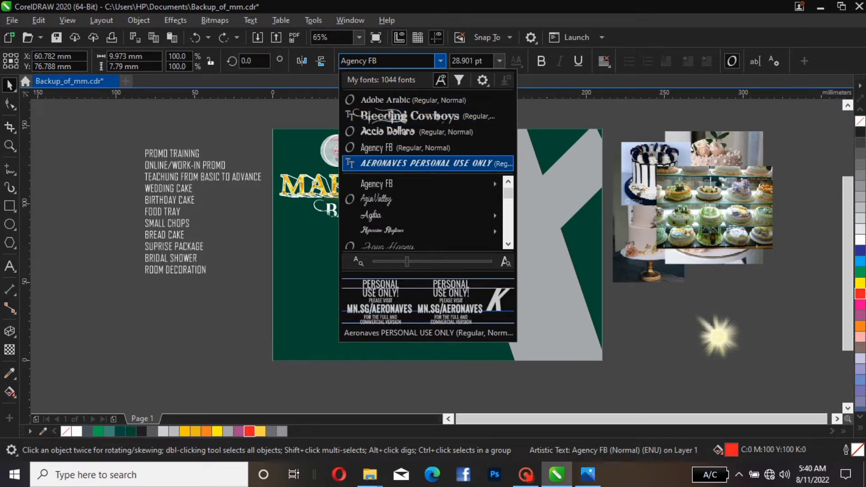
key("Up")
key("Up")
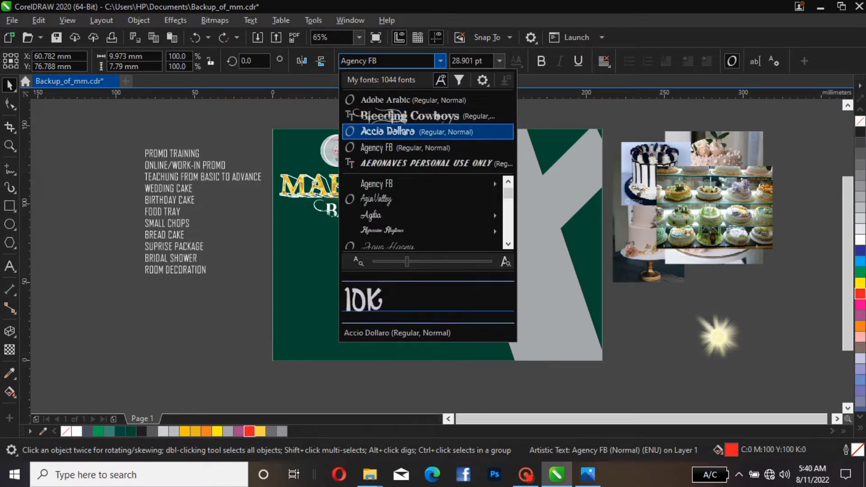
key("Return")
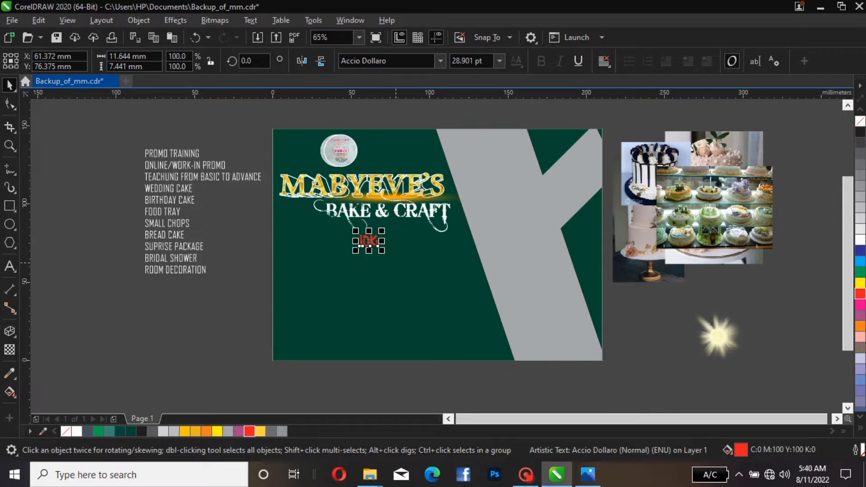
mouse_move(368, 241)
left_mouse_down()
mouse_move(392, 218)
mouse_move(371, 243)
left_mouse_up()
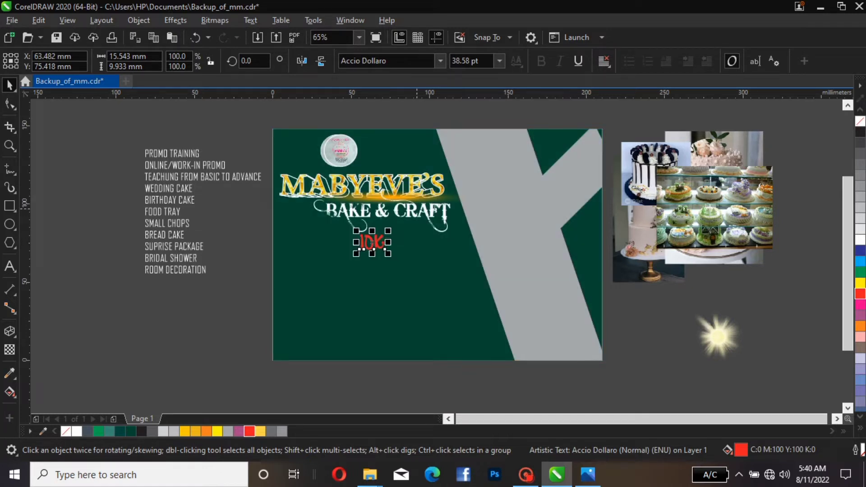
Cut the PROMO TRAINING line from the services list and paste it as separate text
left_click(416, 211)
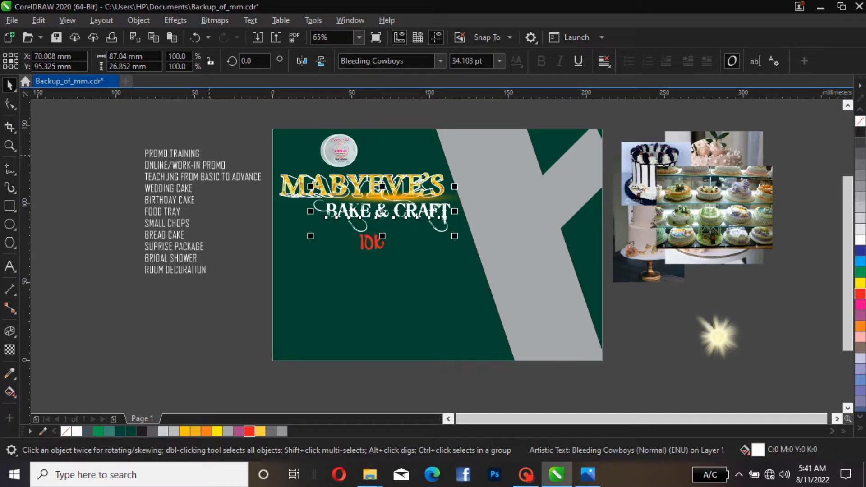
left_click(144, 156)
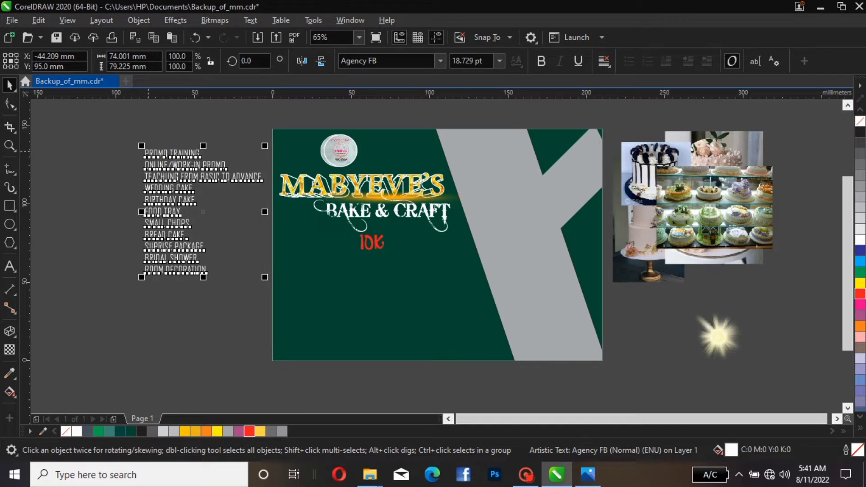
double_click(149, 153)
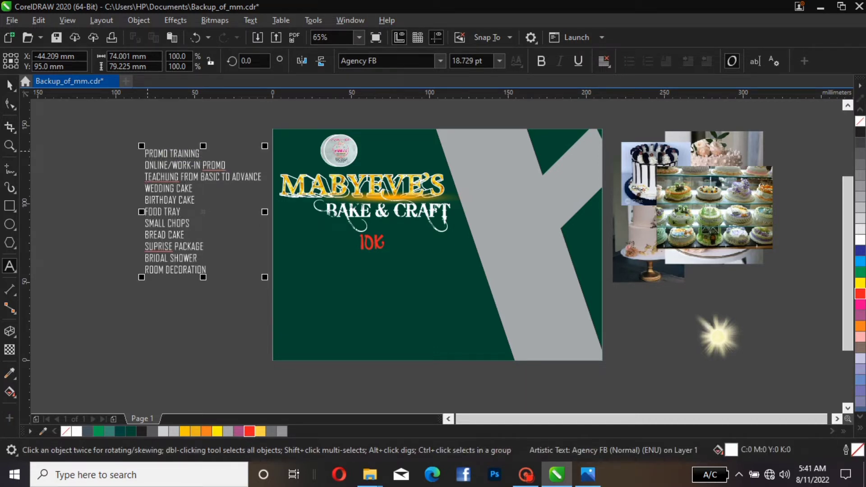
left_click_drag(149, 153, 199, 153)
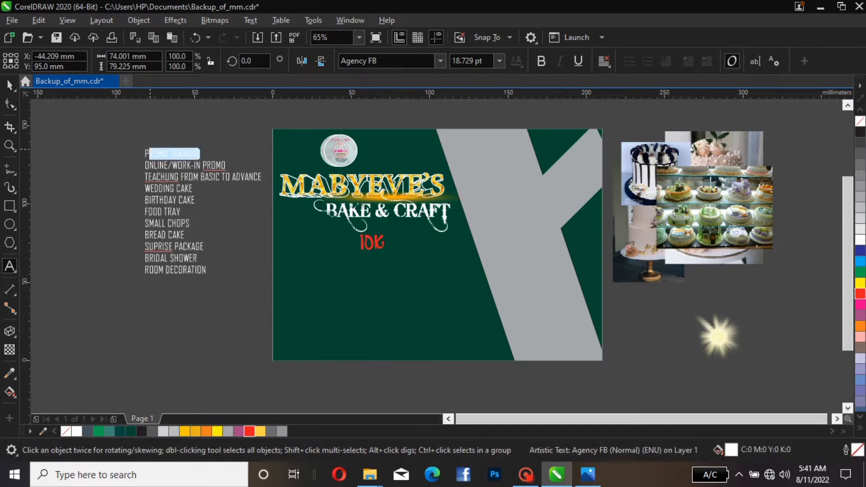
mouse_move(199, 153)
left_mouse_down()
mouse_move(144, 149)
mouse_move(199, 154)
left_mouse_up()
left_click(144, 149)
right_click(179, 149)
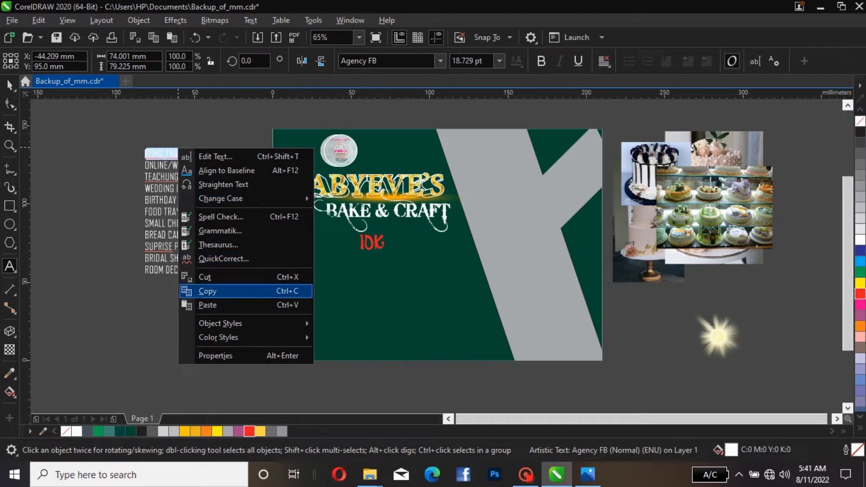
left_click(205, 277)
left_click(226, 319)
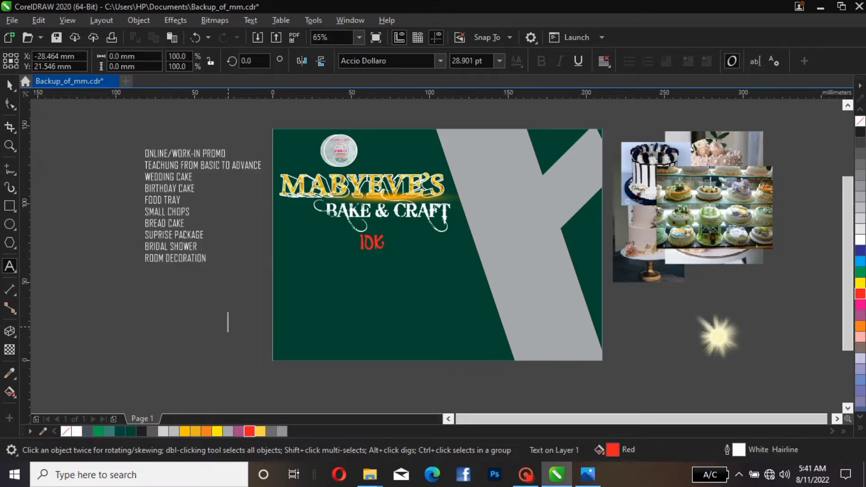
right_click(227, 325)
left_click(258, 267)
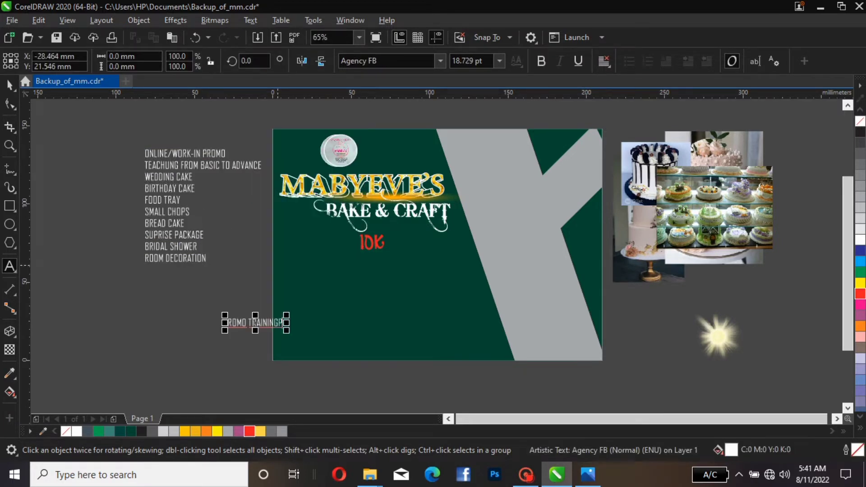
Move the pasted text beneath 10K and correct its first letter so it reads PROMO TRAINING
left_click(9, 85)
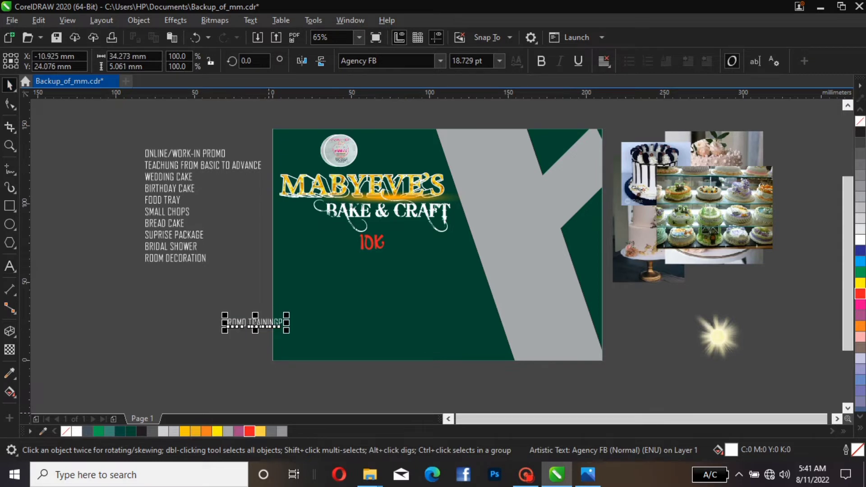
left_click_drag(255, 322, 353, 258)
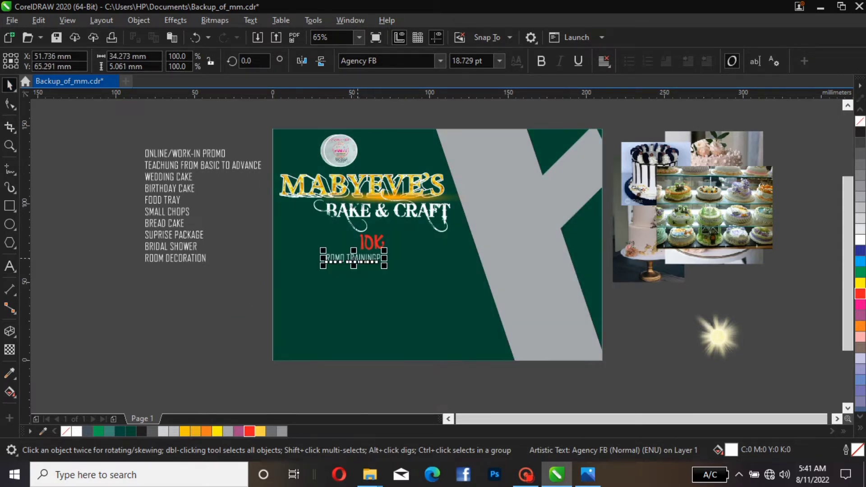
double_click(382, 262)
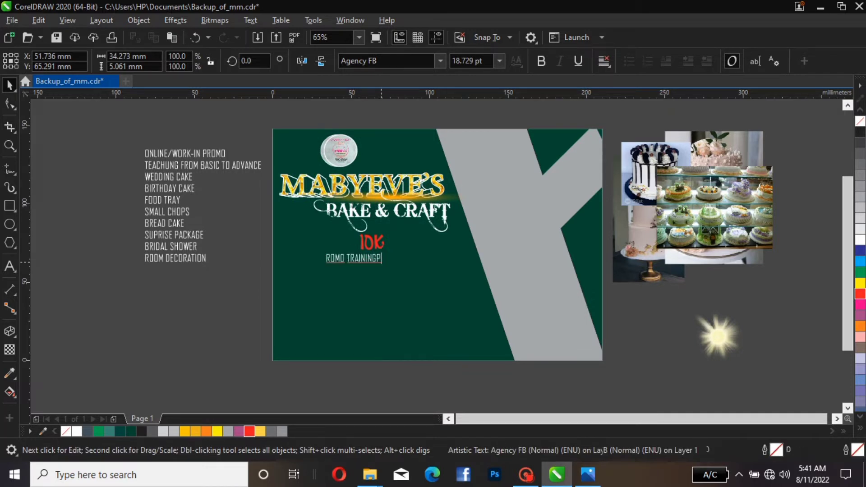
key("BackSpace")
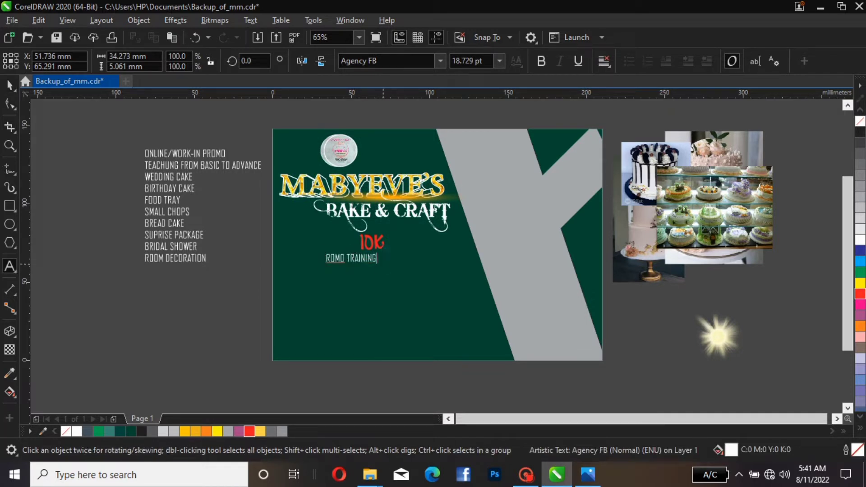
left_click(326, 259)
type("P")
key("ctrl+space")
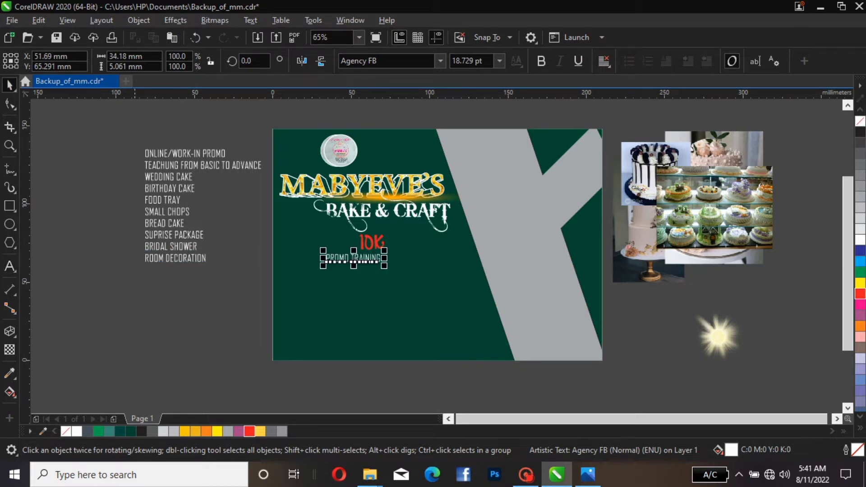
Set PROMO TRAINING's font to Aeronaves PERSONAL USE ONLY and fit it about 48 mm wide under 10K
mouse_move(353, 258)
left_mouse_down()
mouse_move(384, 248)
mouse_move(362, 256)
left_mouse_up()
left_click_drag(367, 257, 367, 257)
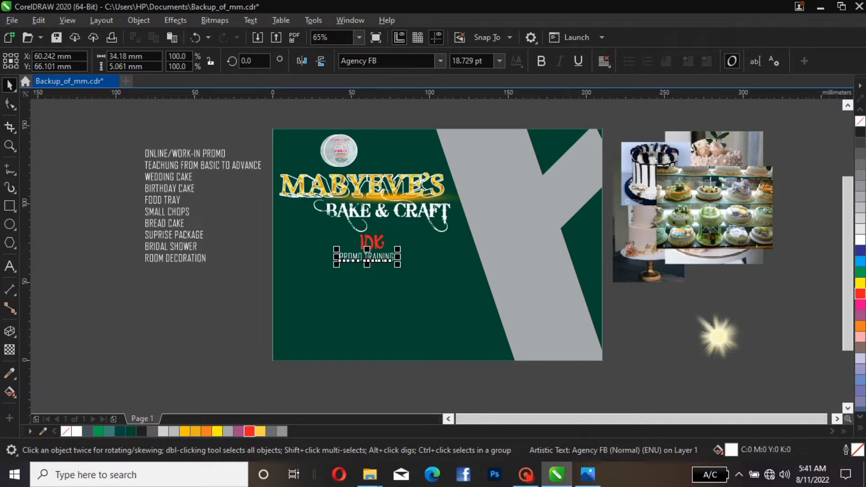
left_click(440, 60)
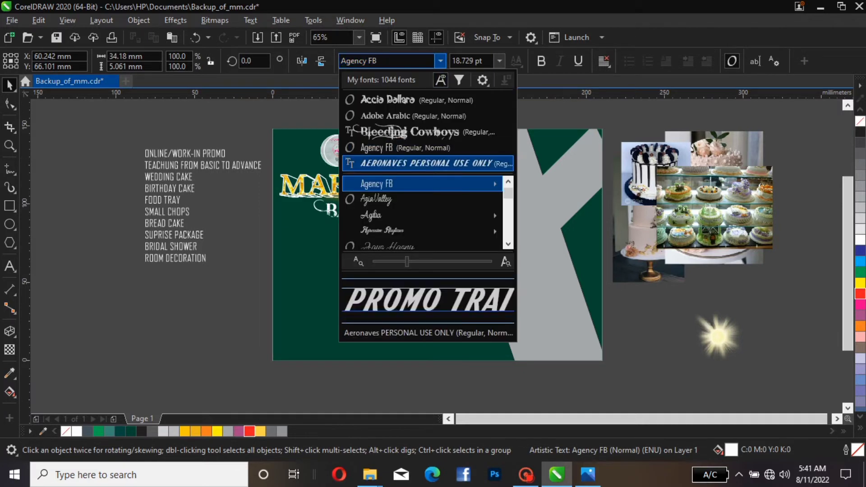
left_click(424, 163)
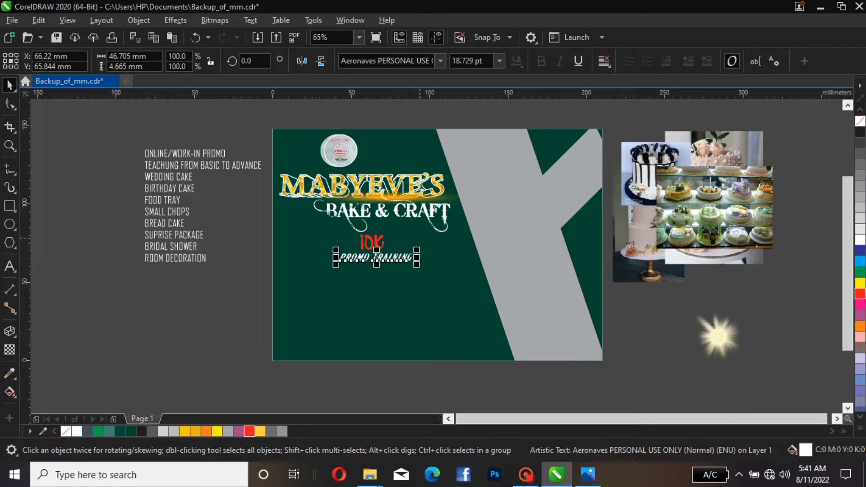
left_click_drag(417, 250, 377, 258)
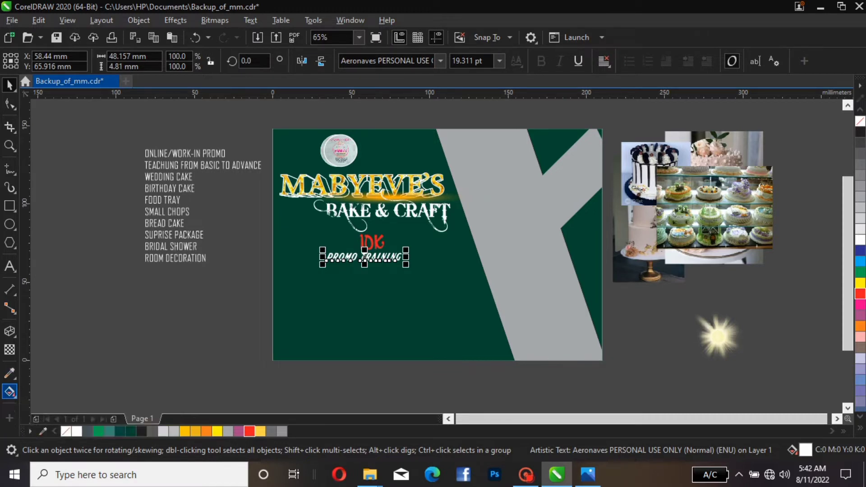
Apply an orange fountain fill across the PROMO TRAINING text
left_click(10, 391)
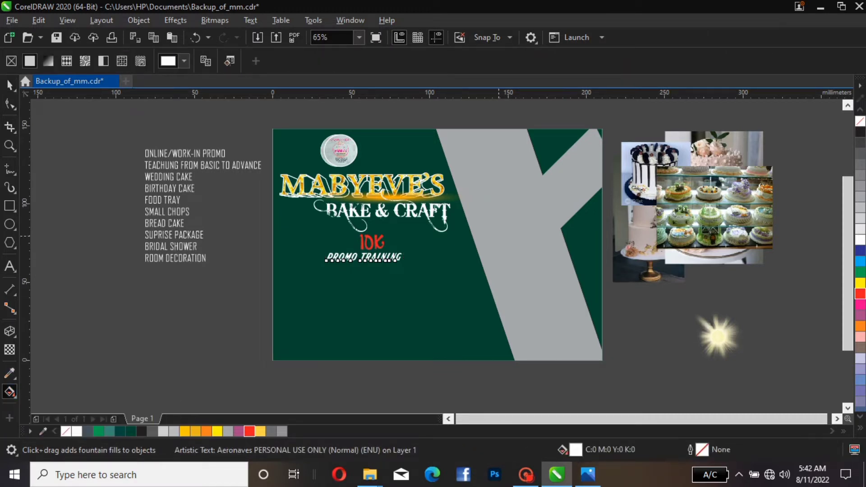
left_click_drag(370, 249, 332, 260)
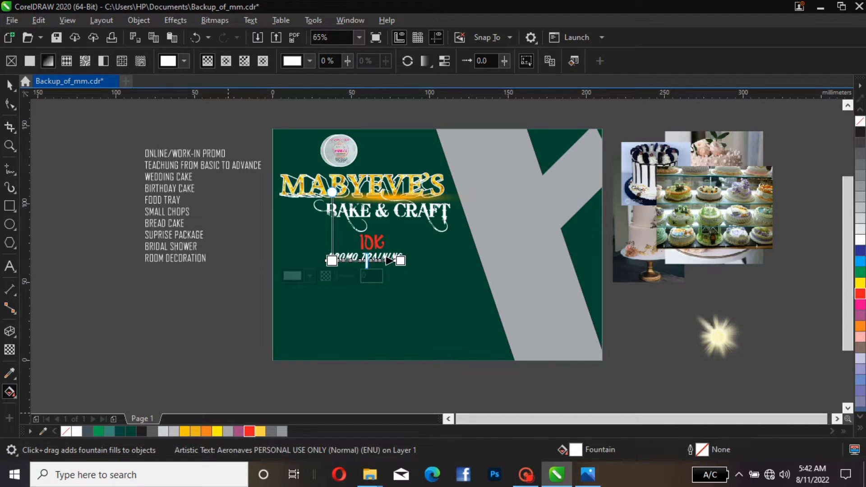
left_click(206, 431)
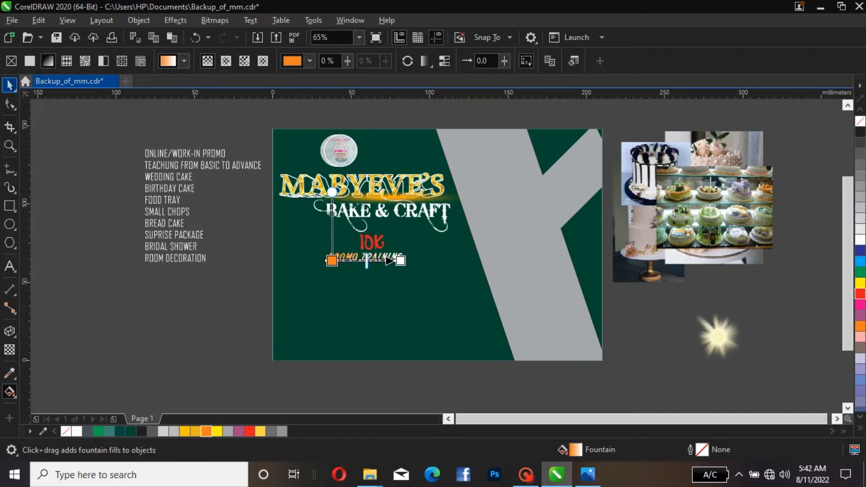
left_click(10, 84)
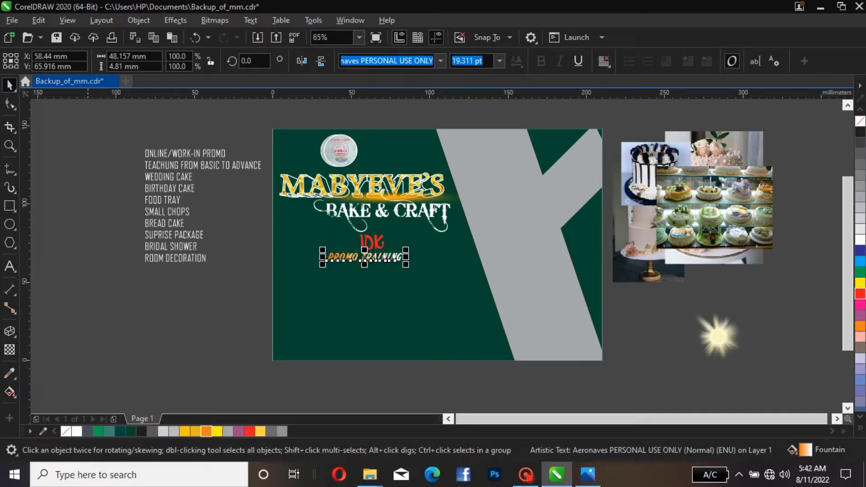
left_click(387, 312)
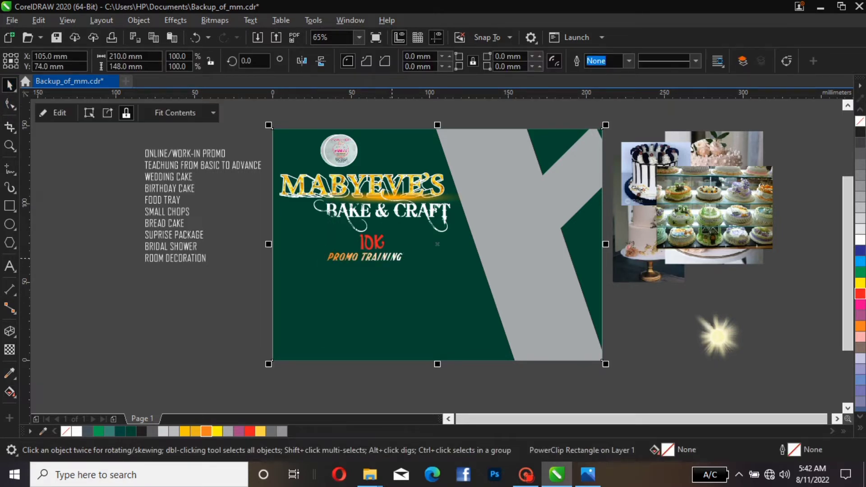
left_click(392, 258)
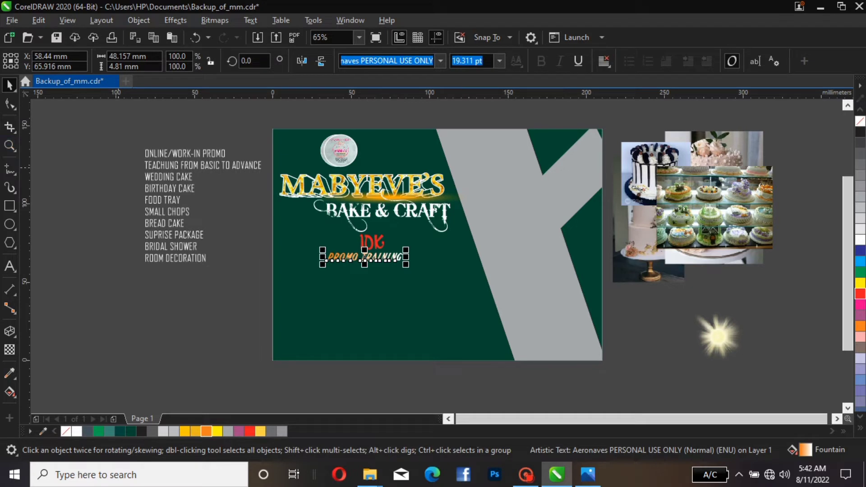
Cut the ONLINE/WORK-IN PROMO line from the services list
left_click(143, 156)
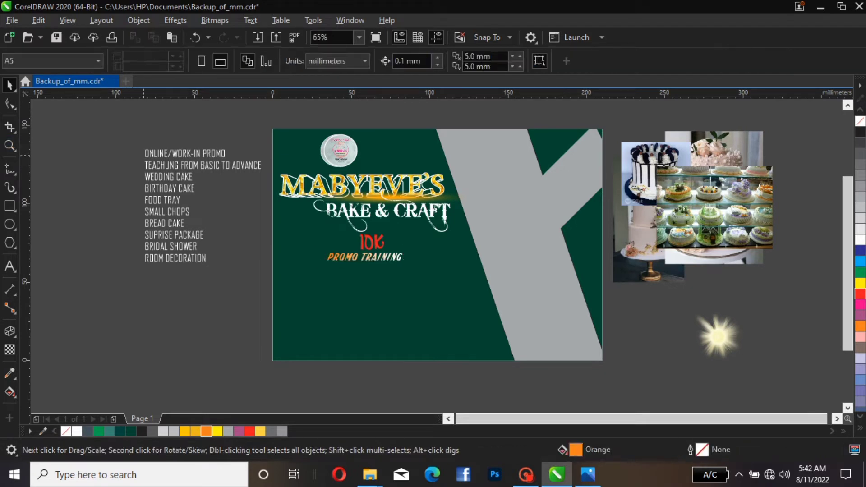
double_click(146, 156)
left_click_drag(145, 156, 226, 155)
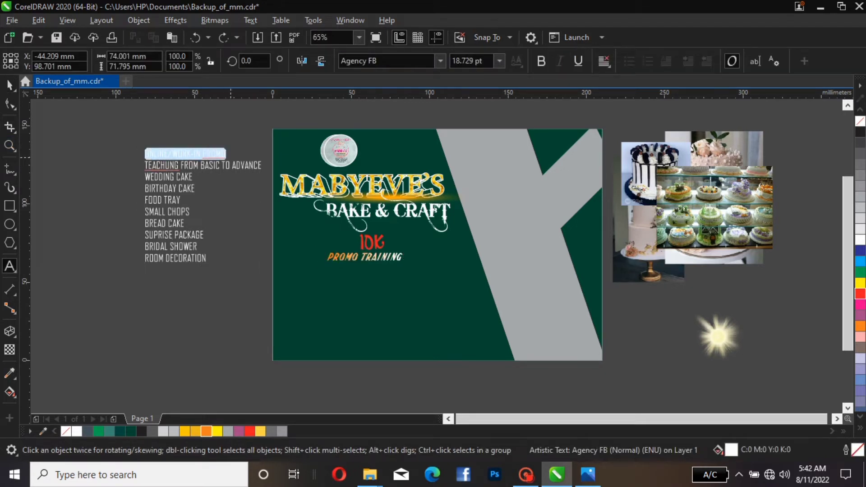
right_click(224, 153)
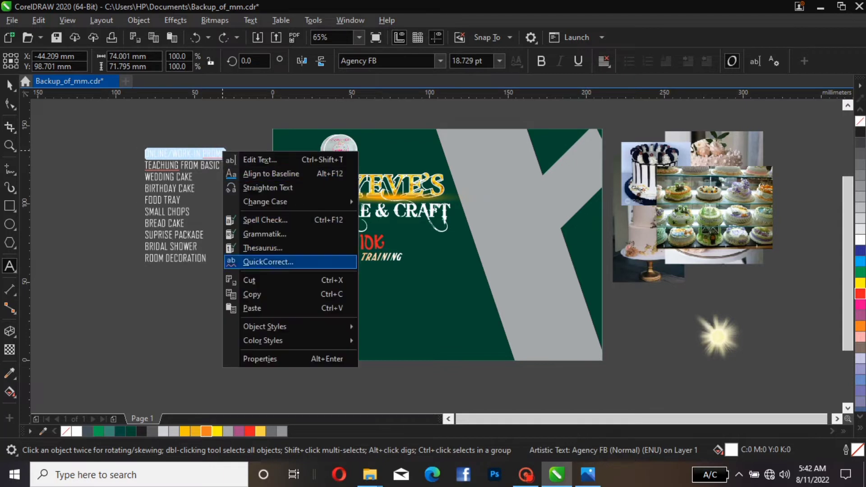
left_click(249, 280)
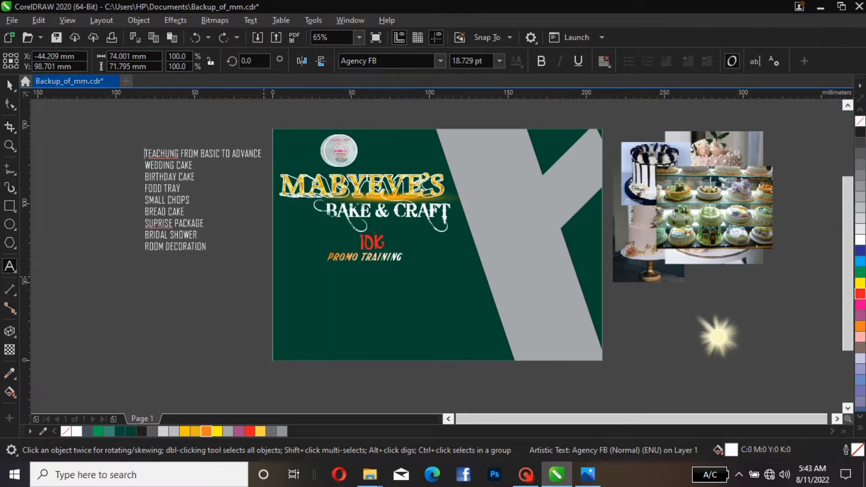
Paste the ONLINE/WORK-IN PROMO line as separate text on the page
left_click(209, 339)
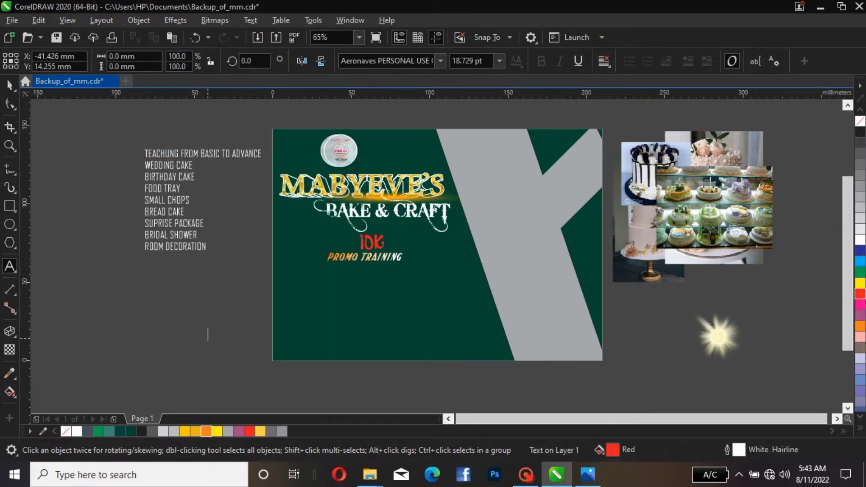
right_click(236, 322)
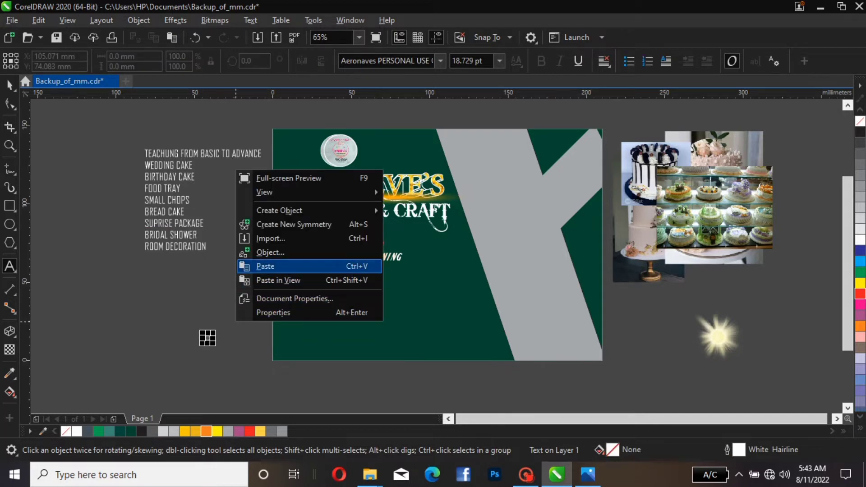
left_click(266, 266)
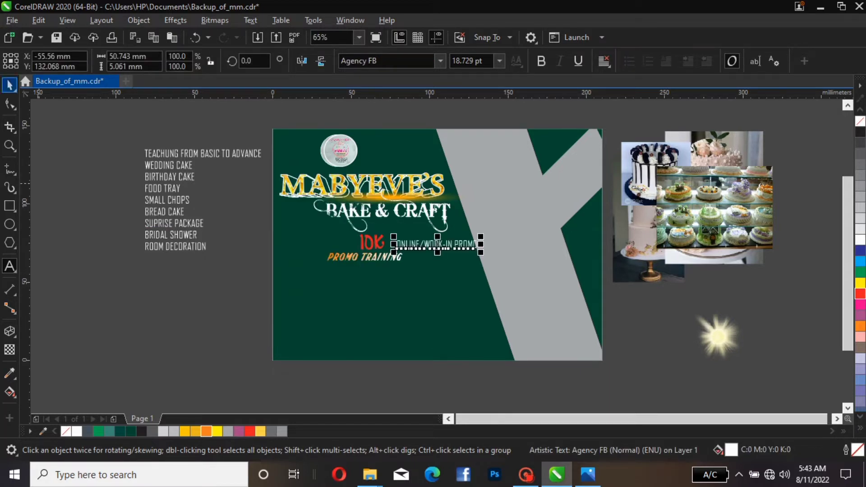
Move the pasted ONLINE/WORK-IN PROMO text beneath PROMO TRAINING on the flyer
left_click(10, 85)
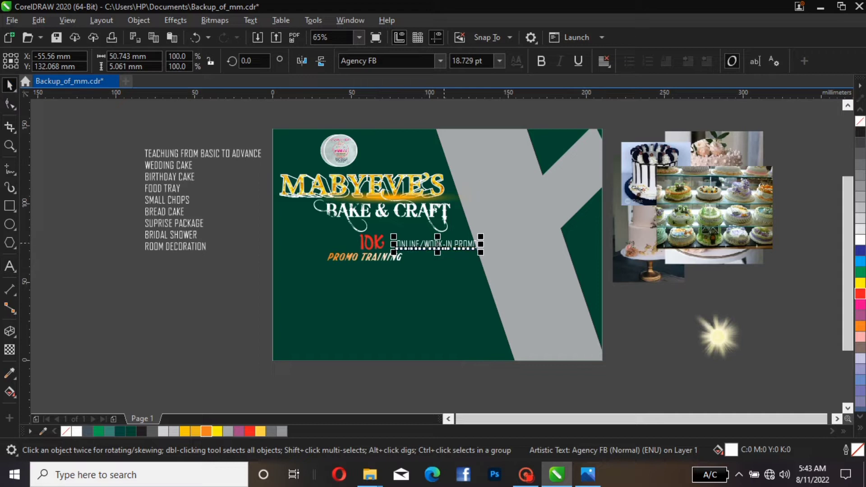
left_click_drag(445, 244, 374, 256)
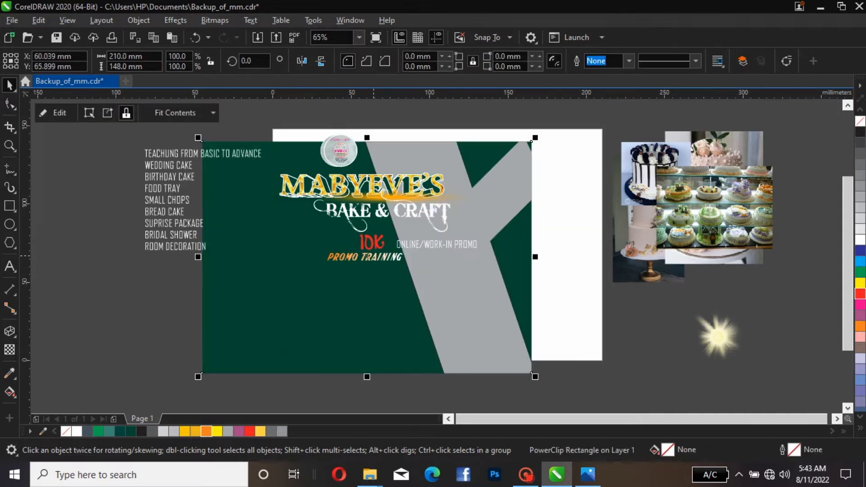
key("ctrl+z")
key("ctrl+z")
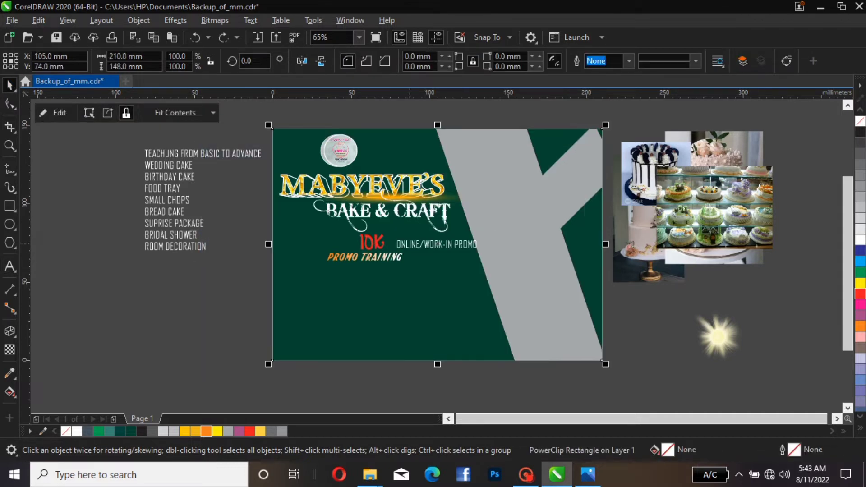
left_click(428, 245)
left_click_drag(428, 245, 354, 277)
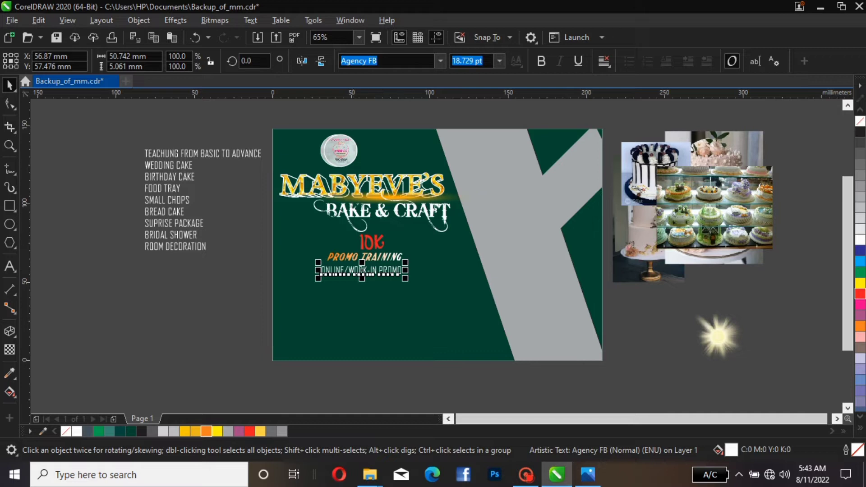
Set the ONLINE/WORK-IN PROMO text's font to Accio Dollaro
left_click(440, 60)
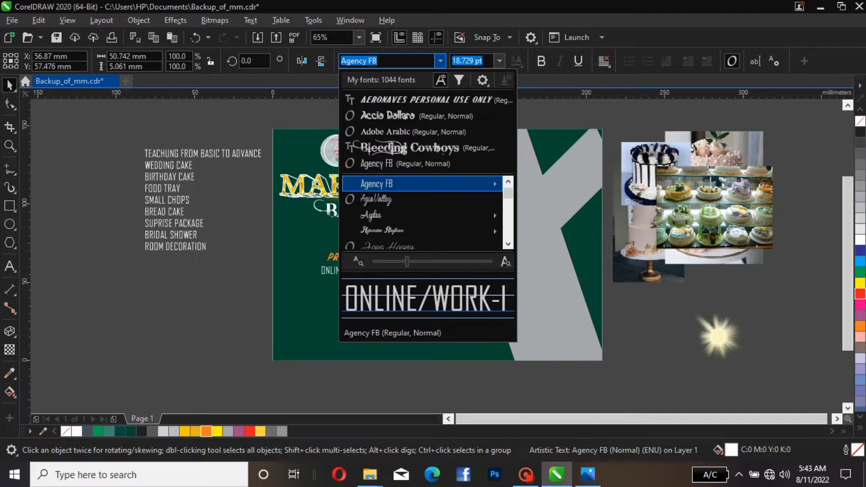
mouse_move(451, 183)
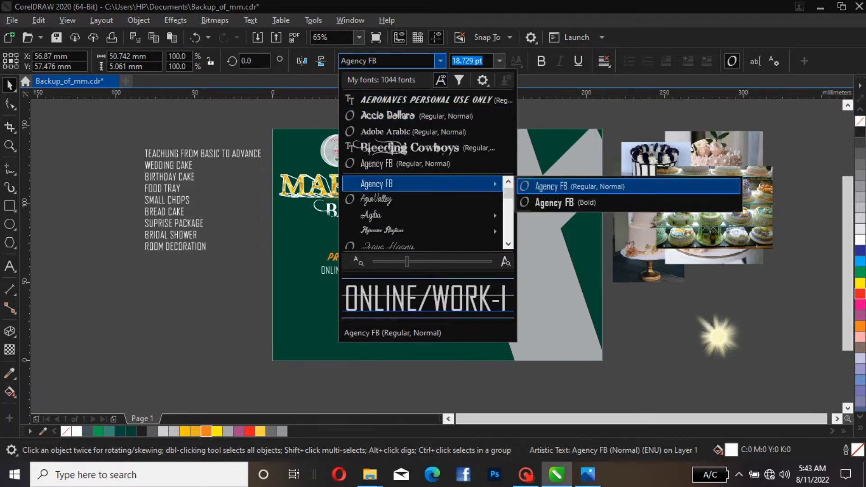
mouse_move(451, 215)
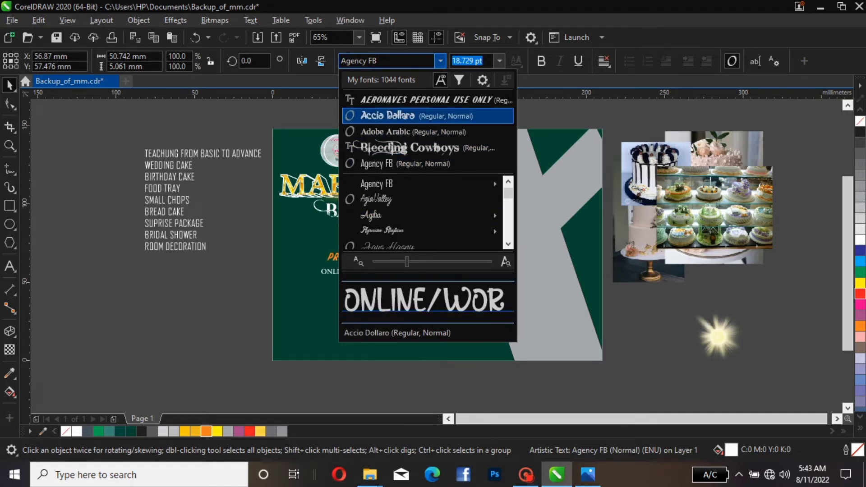
key("Return")
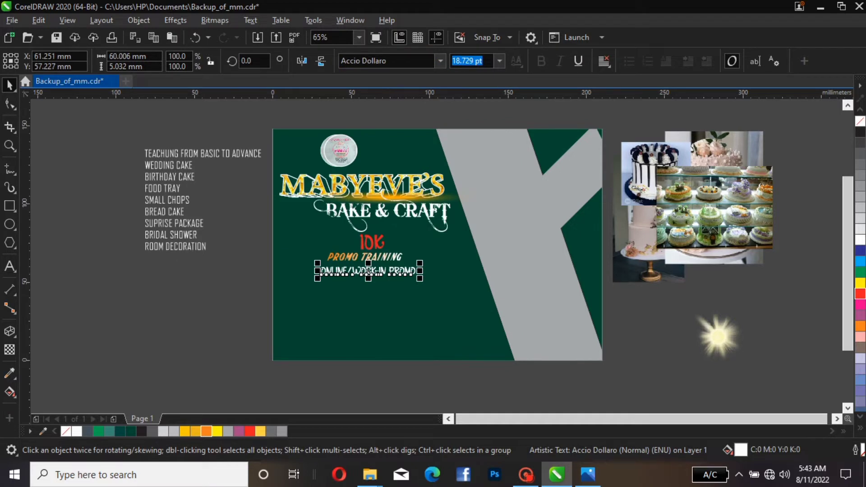
Change the ONLINE/WORK-IN PROMO text's font to Acratica
left_click(387, 61)
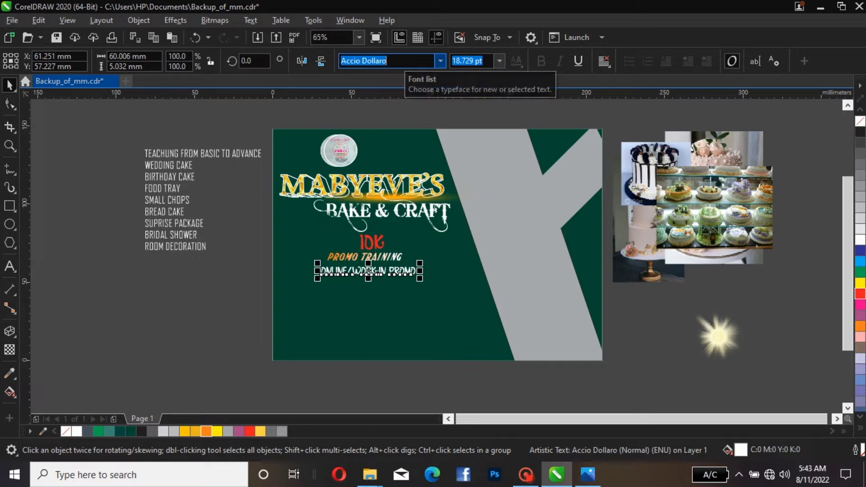
type("Acratica")
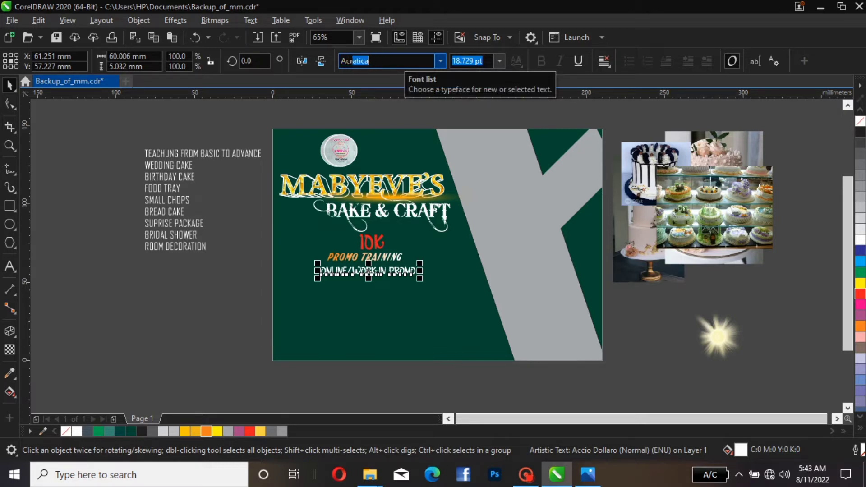
key("Return")
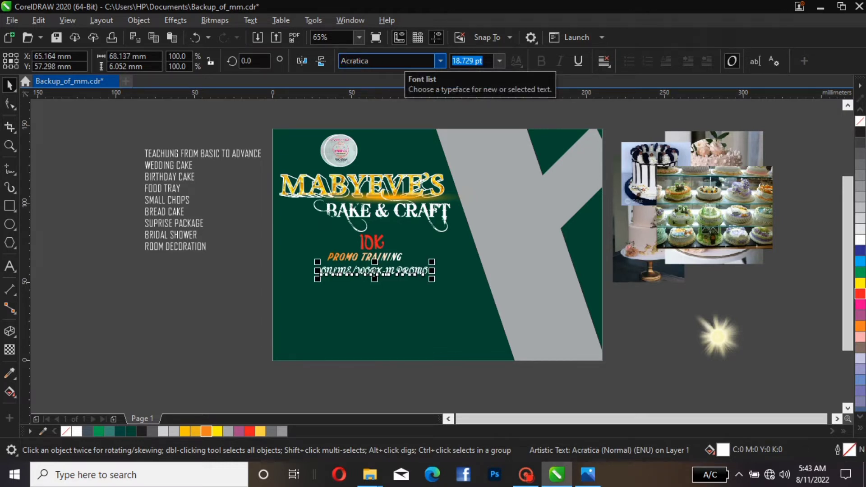
left_click(480, 257)
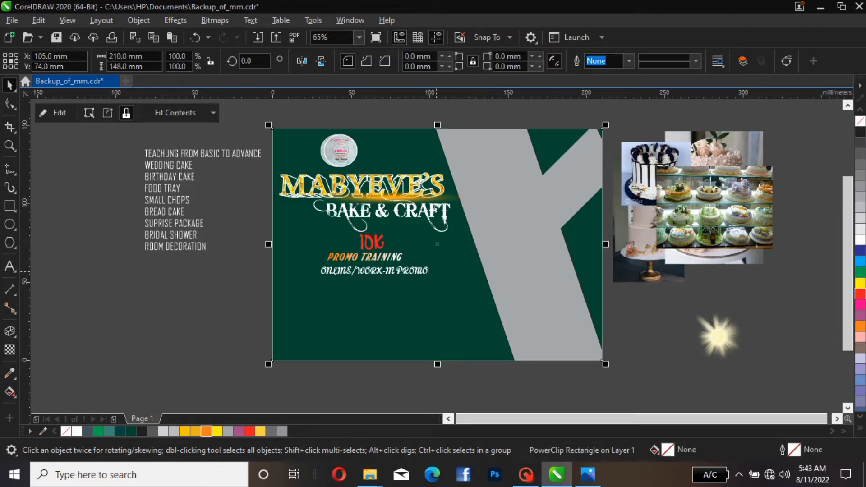
left_click(424, 270)
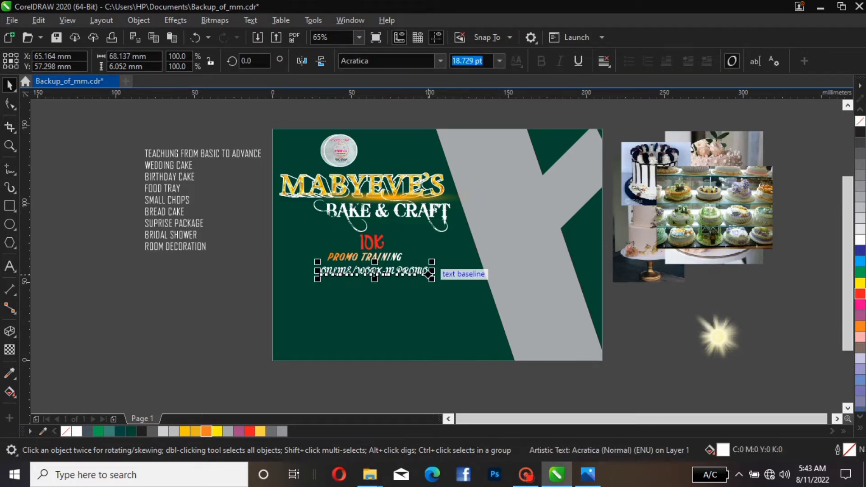
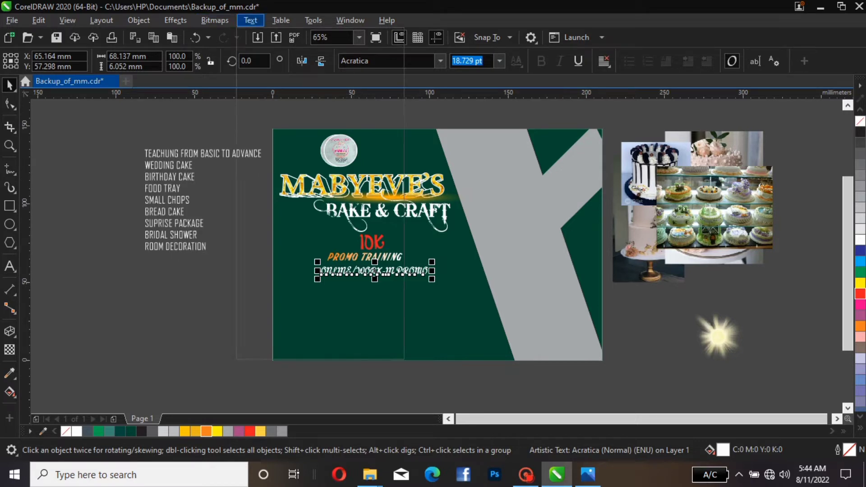
Change the case of the ONLINE/WORK-IN PROMO text to Title Case
left_click(250, 21)
left_click(281, 286)
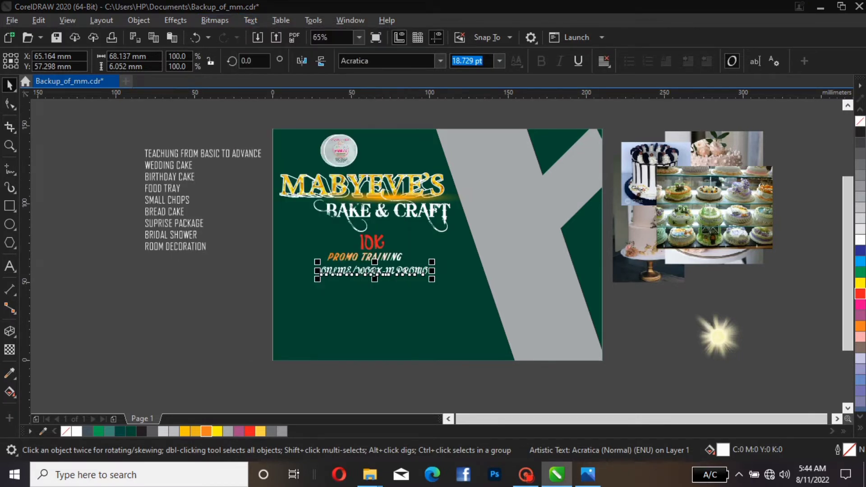
left_click(380, 235)
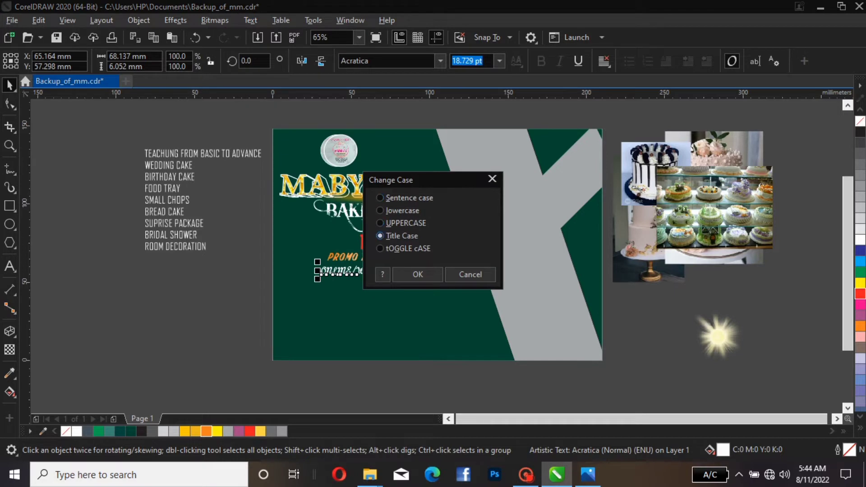
left_click(418, 274)
Shift the Online/work-in Promo text slightly to the right under PROMO TRAINING
left_click(416, 290)
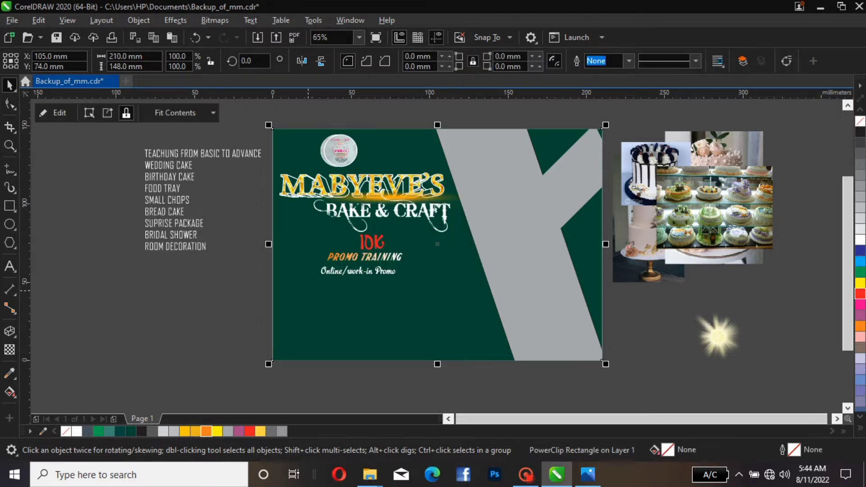
left_click(382, 271)
left_click_drag(382, 271, 400, 271)
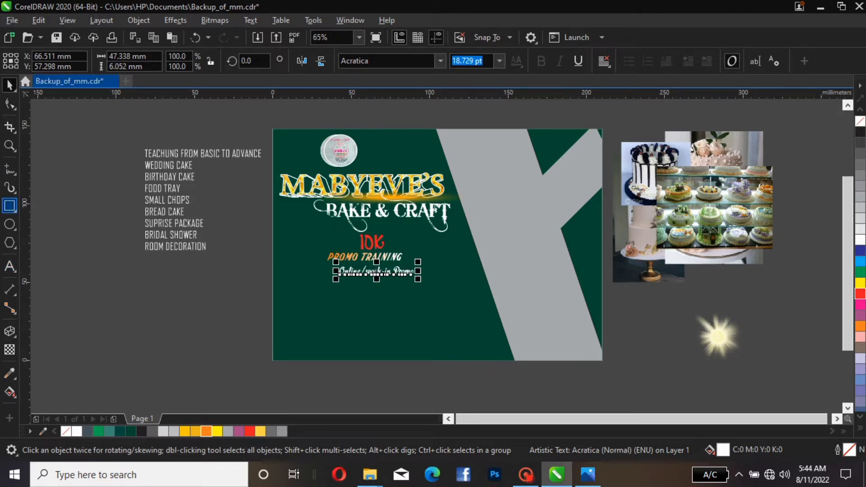
Draw a rectangle about 64 x 12 mm beside the flyer and fill it white
left_click(10, 205)
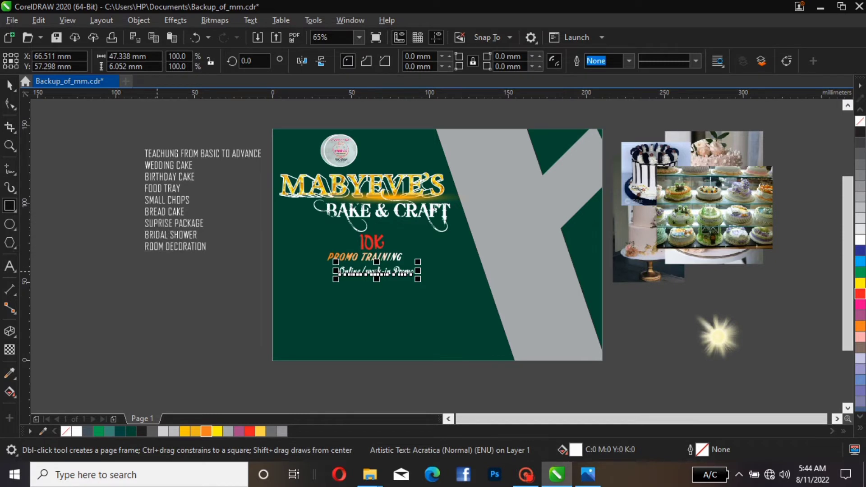
left_click_drag(156, 271, 257, 289)
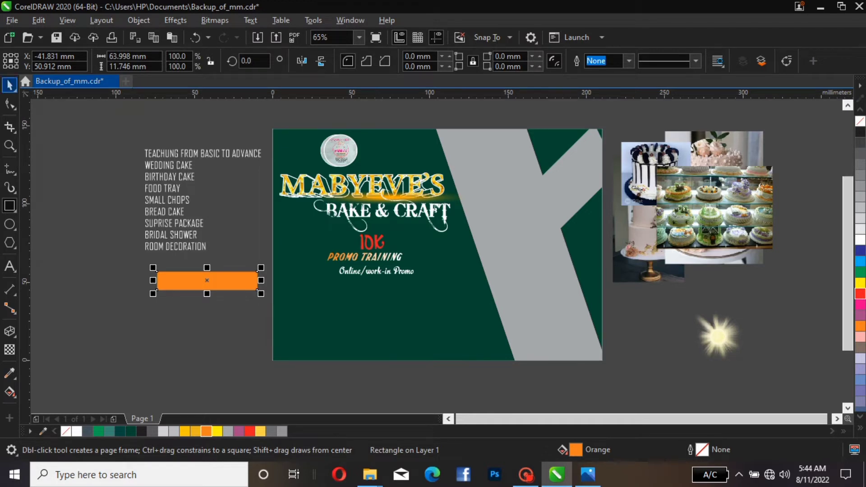
key("space")
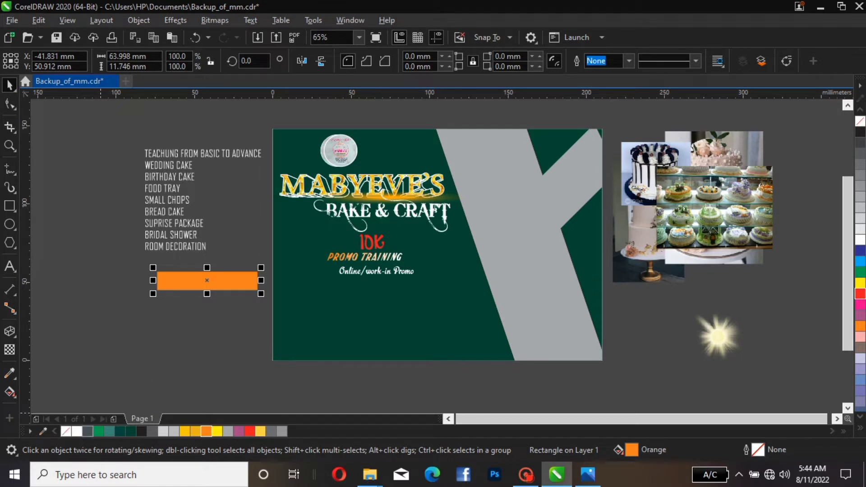
left_click(77, 431)
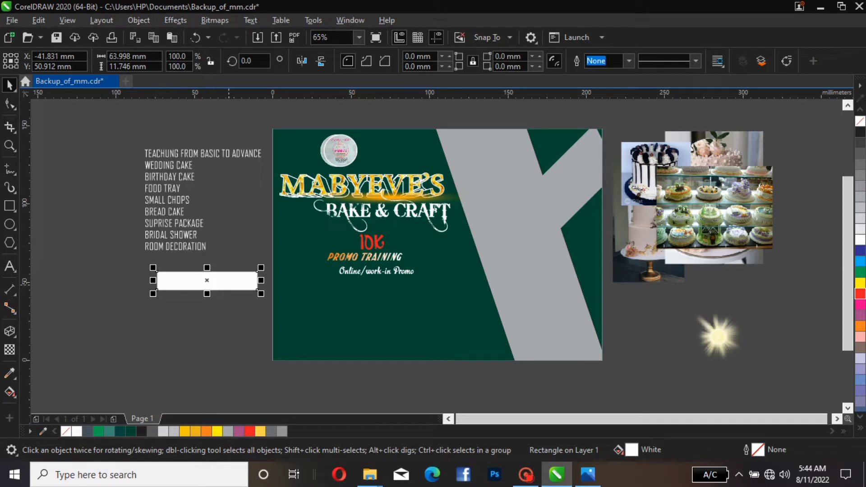
Round the white rectangle's corners to about 5.9 mm
key("F10")
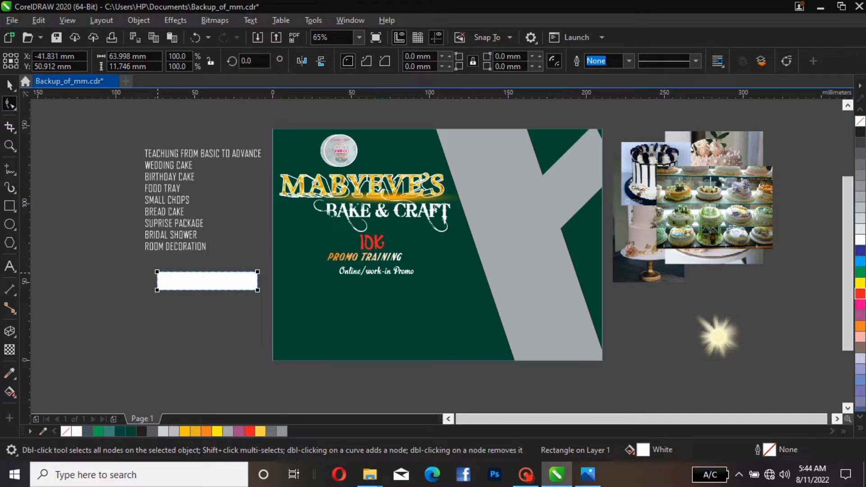
left_click_drag(157, 271, 157, 281)
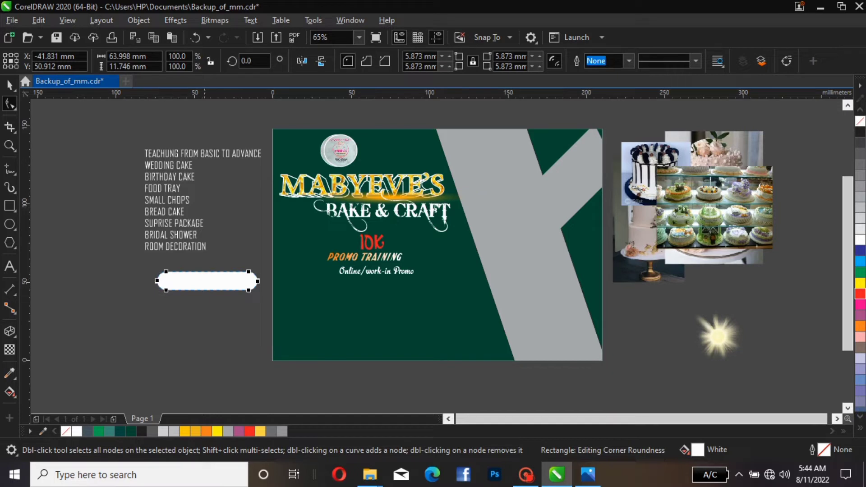
left_click(10, 84)
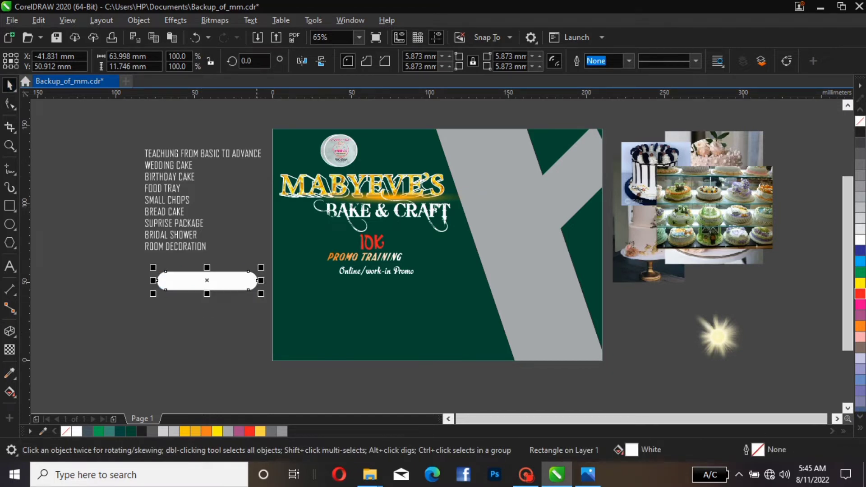
Place the rounded rectangle behind the Online/work-in Promo text and colour the text black
left_click_drag(251, 280, 315, 287)
left_click(376, 271)
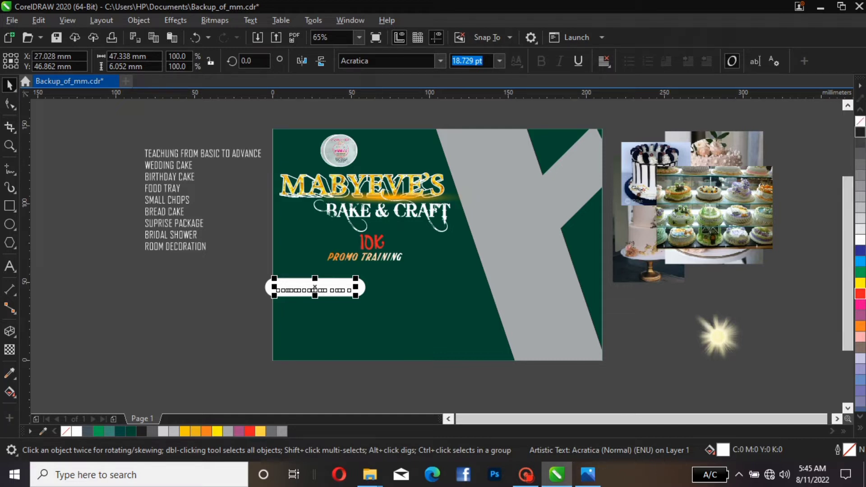
left_click(859, 132)
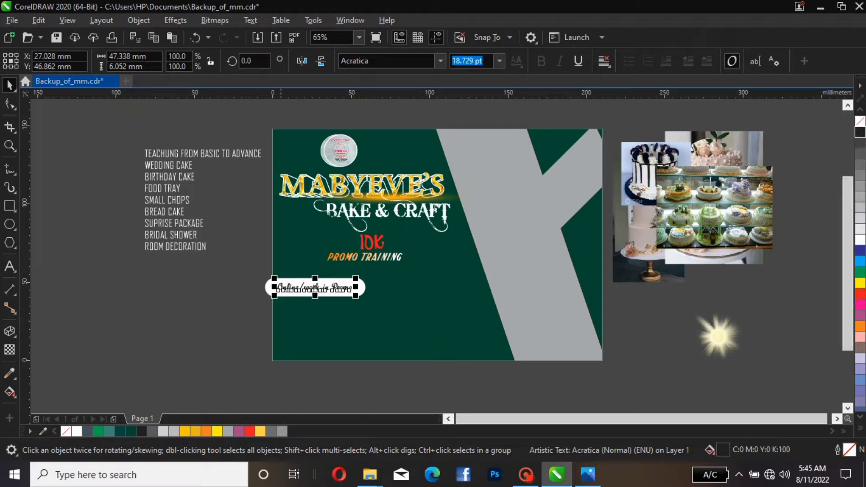
Scale the rounded rectangle down to about 82% so it fits around the text
left_click(363, 288)
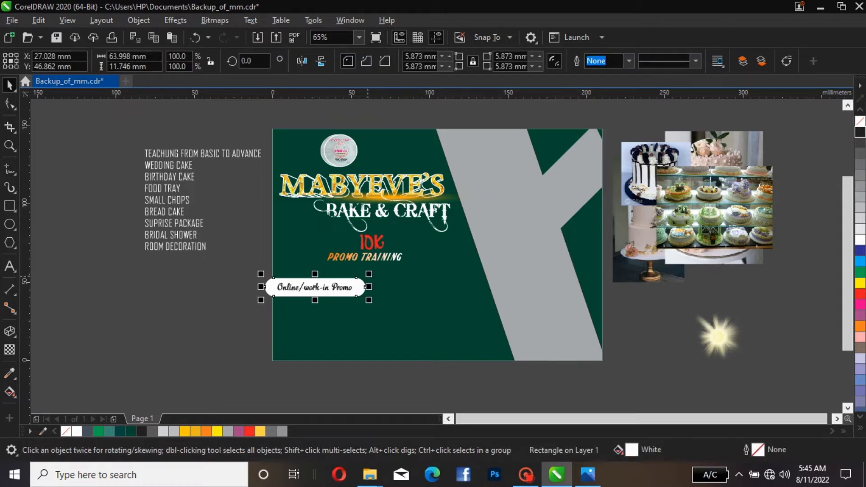
left_click_drag(368, 273, 361, 279)
left_click_drag(356, 277, 357, 278)
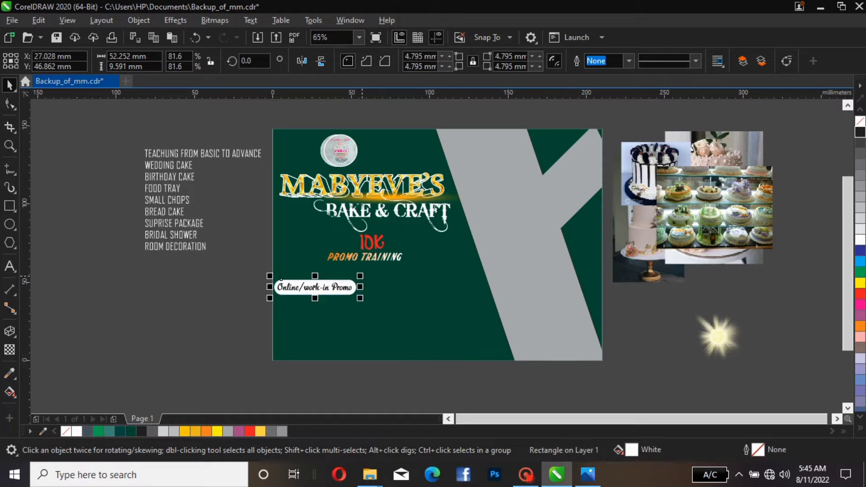
key("Escape")
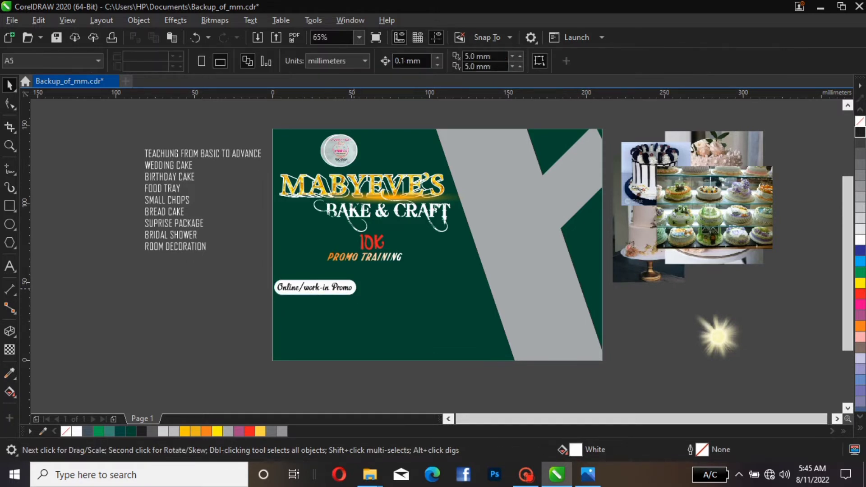
Duplicate the rounded rectangle and nudge the copy slightly upward and sideways behind the label
left_click(354, 288)
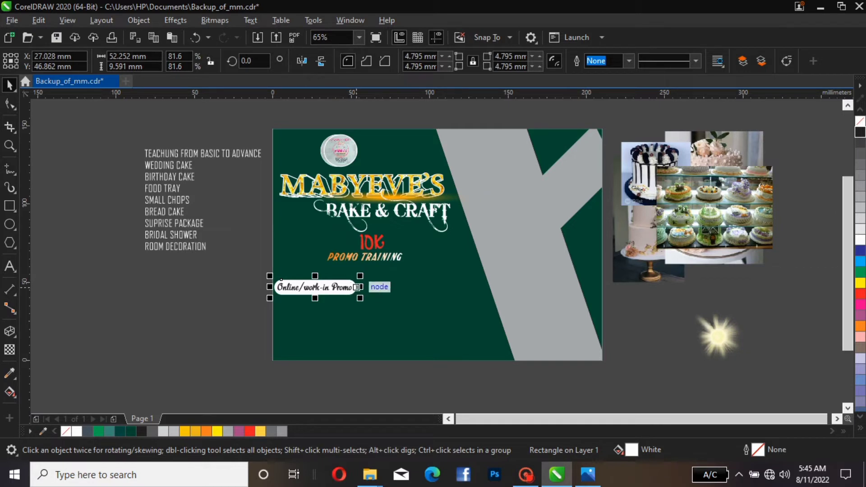
key("Up")
key("Right")
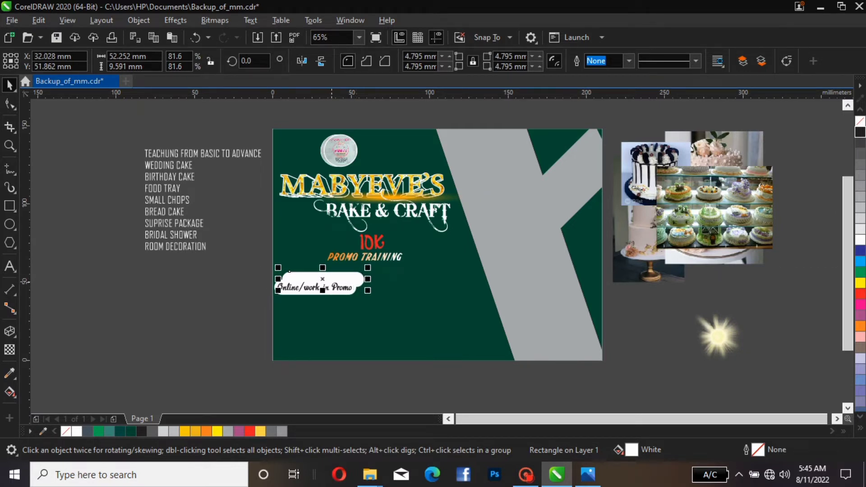
left_click_drag(331, 282, 322, 279)
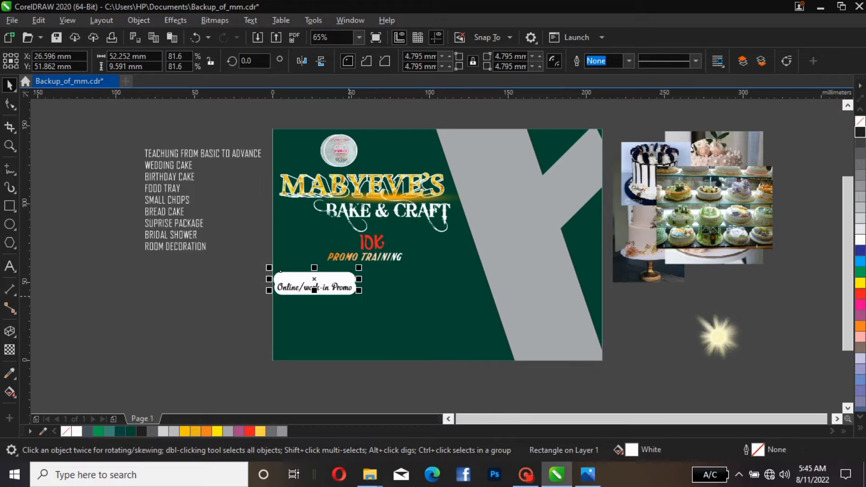
key("Right")
key("Right")
key("Right")
key("Right")
key("Right")
key("Down")
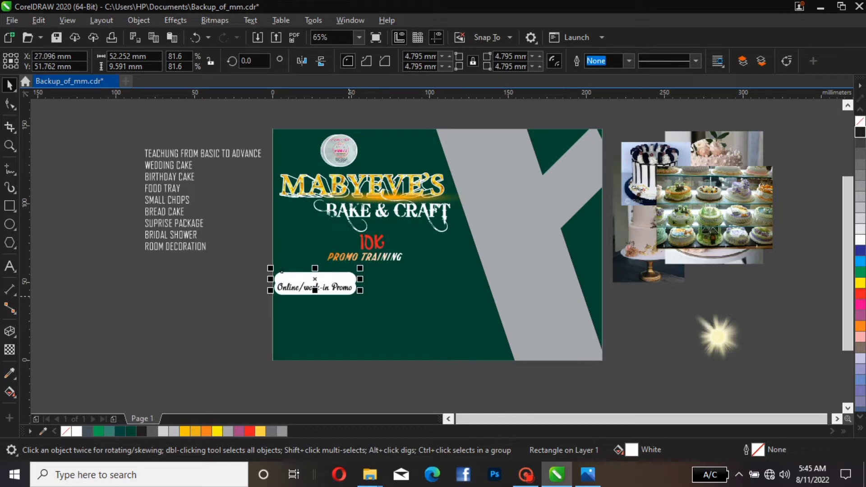
key("Down")
key("Down")
key("Down")
key("Down")
key("Down")
key("Down")
key("Down")
Fill the rectangle copy red and give it a white outline
left_click(249, 432)
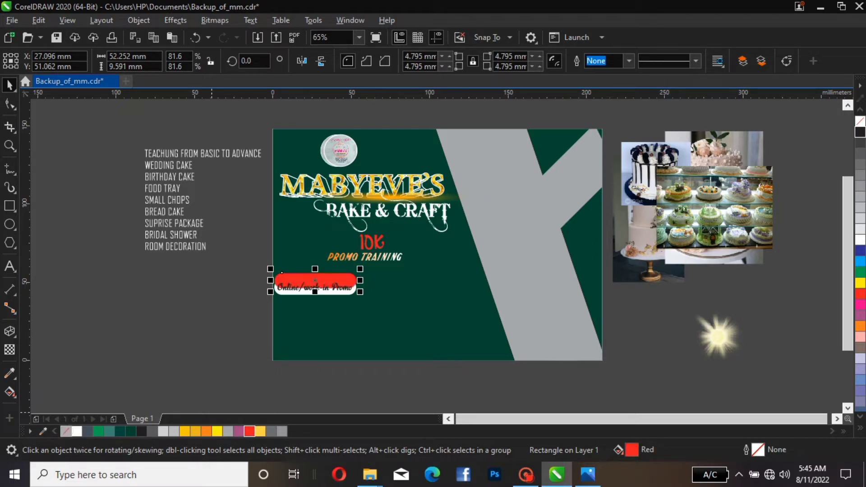
right_click(76, 431)
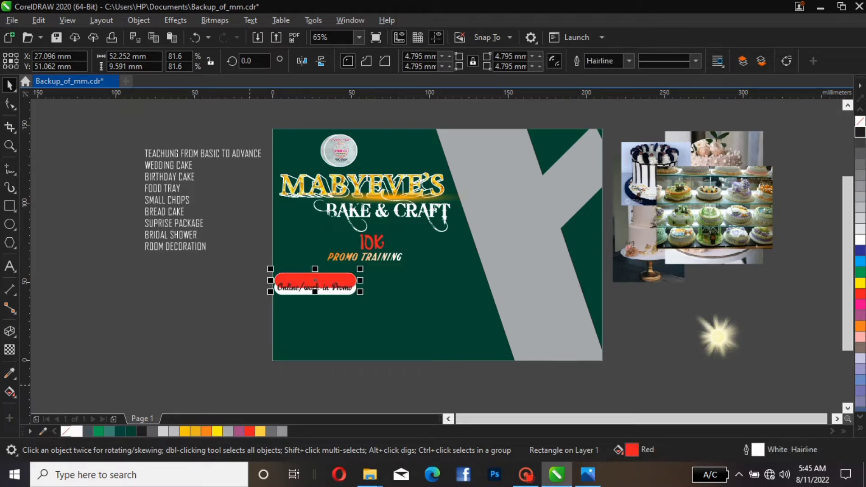
left_click(241, 282)
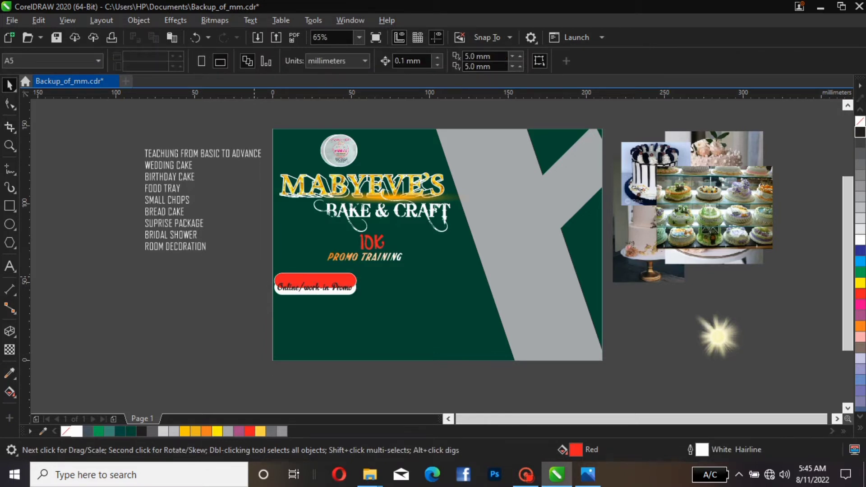
Bring the white rectangle and Online/work-in Promo text in front of the red rectangle
left_click_drag(254, 276, 376, 299)
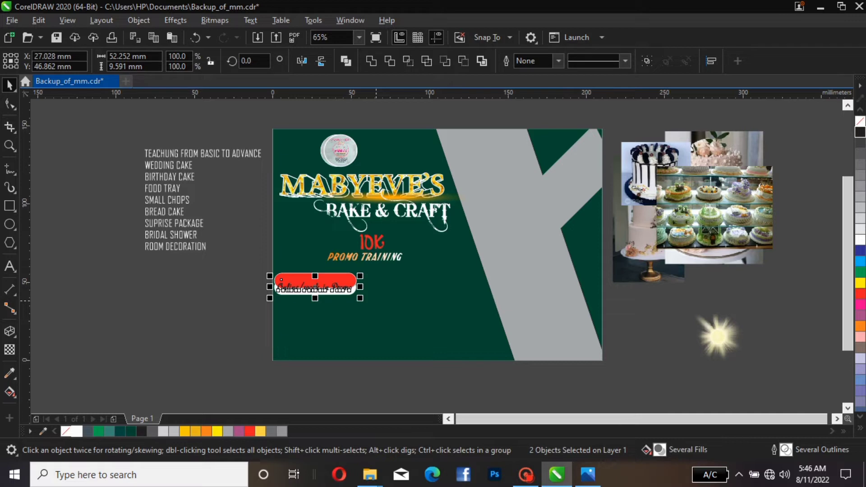
key("shift+Page_Up")
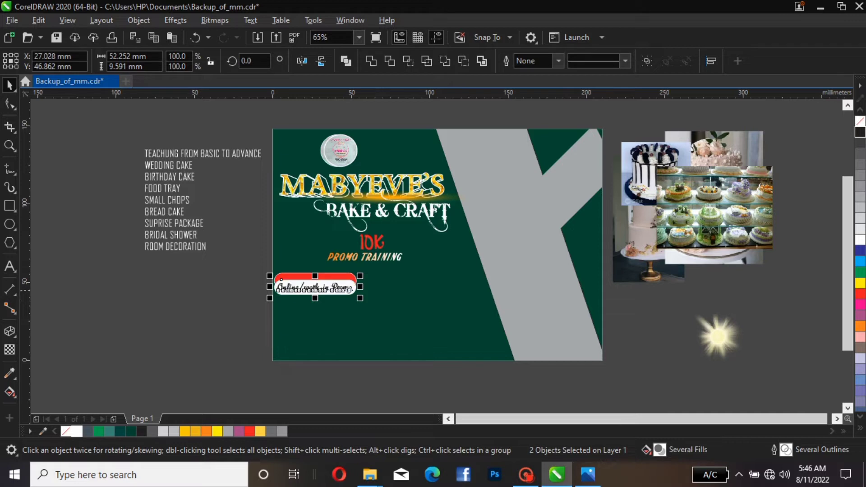
key("Escape")
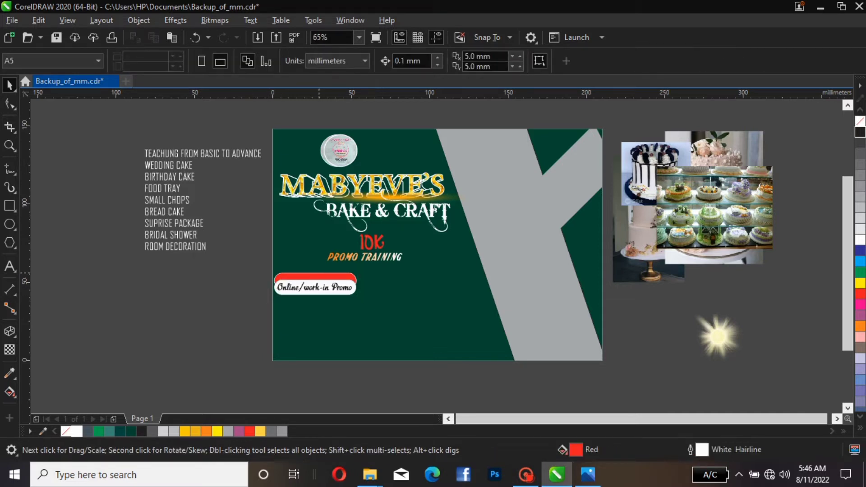
Nudge the red rectangle down so only a thin red edge shows above the white label
left_click(315, 282)
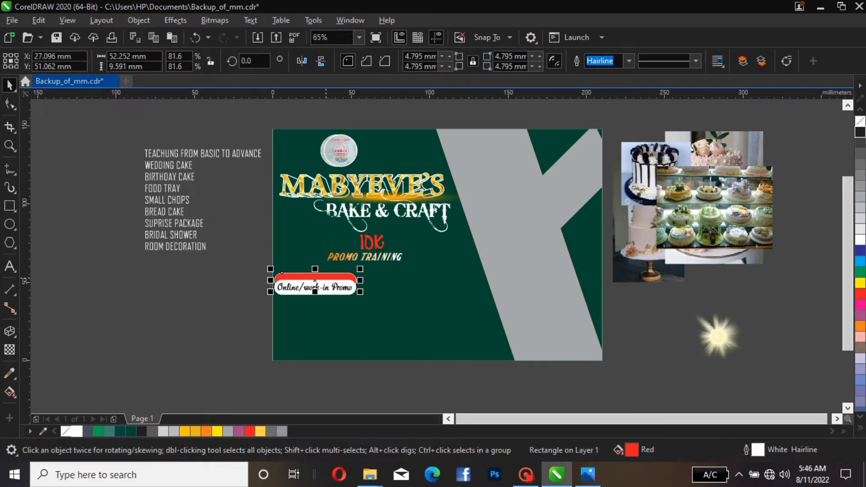
key("Down")
key("Down")
key("Down")
key("Down")
key("Down")
key("Down")
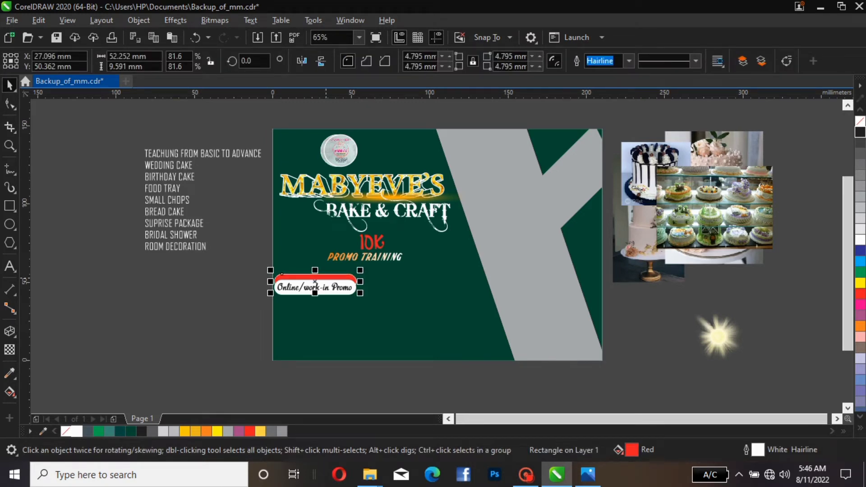
key("Down")
key("Down")
key("Down")
key("Down")
key("Down")
key("Down")
key("Down")
key("Down")
key("Down")
key("Down")
key("Down")
key("Down")
key("Down")
key("Down")
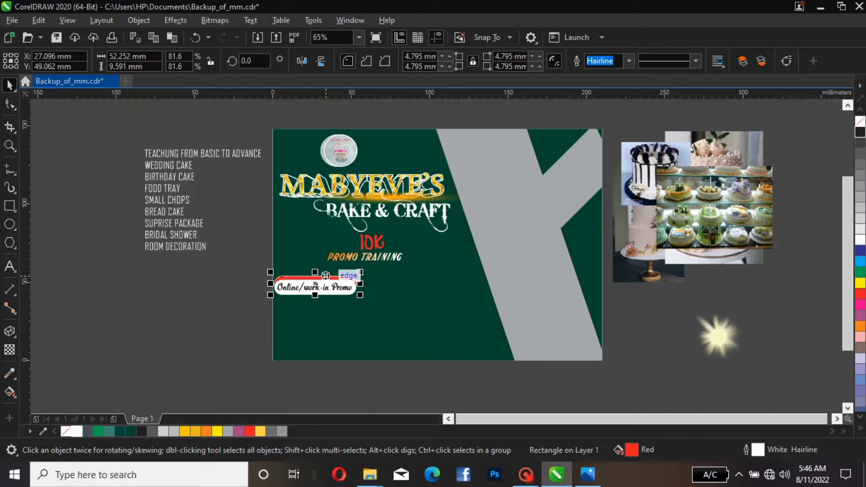
key("Escape")
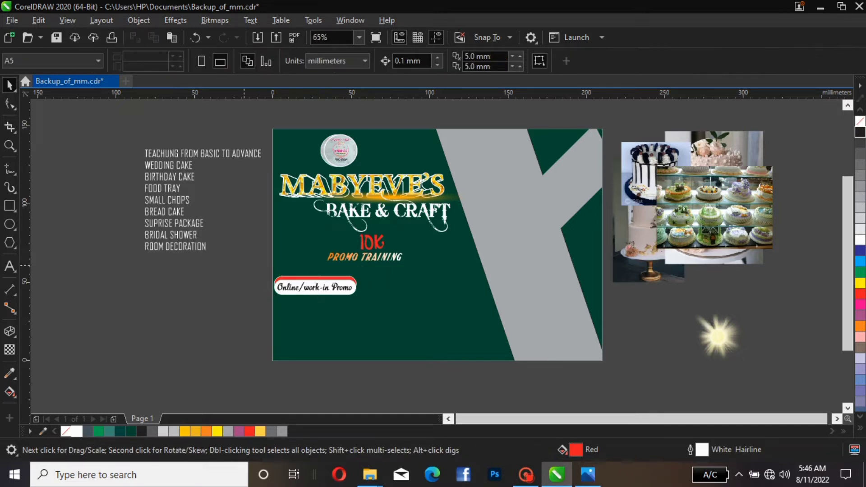
Group the text, white rectangle and red rectangle into one label
left_click_drag(243, 265, 390, 315)
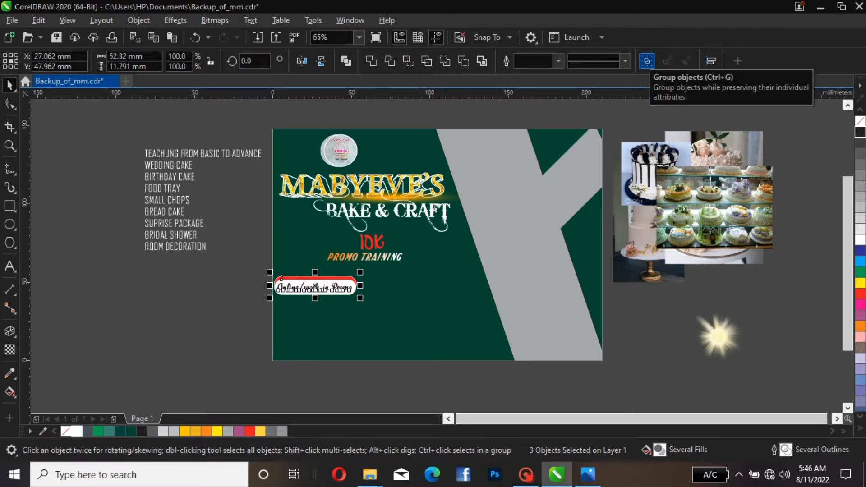
left_click(646, 61)
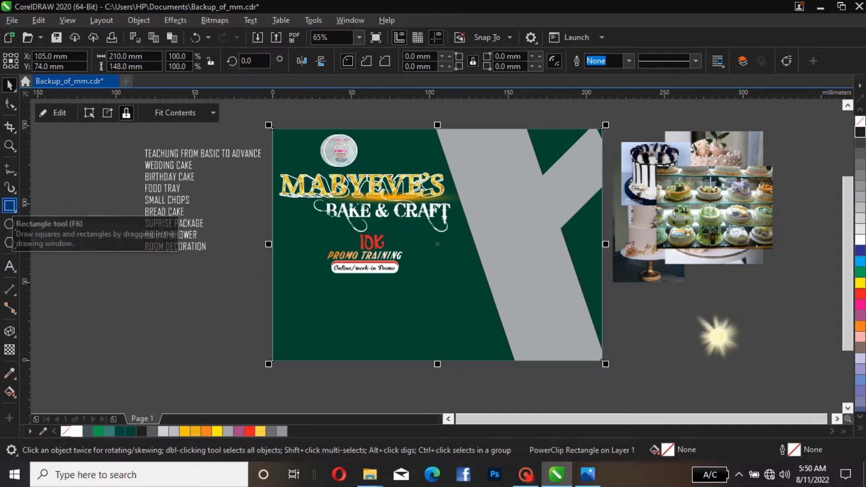
Draw a rectangle about 106 x 61 mm to the left of the flyer
left_click(10, 205)
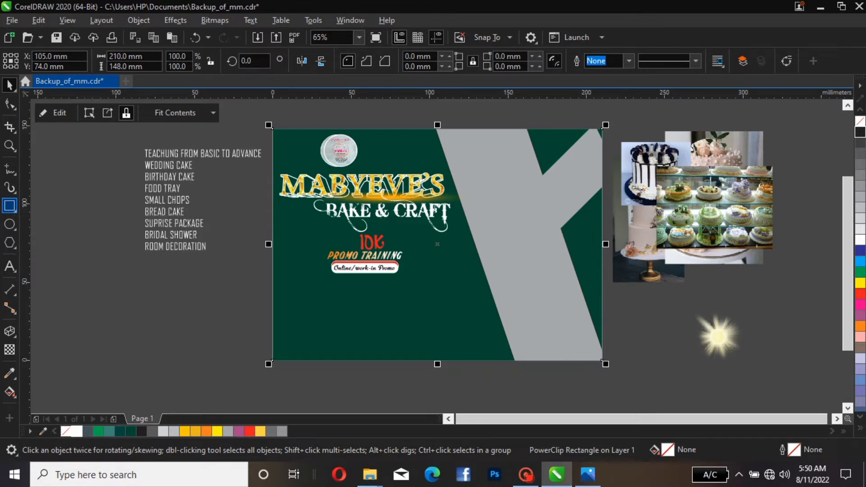
left_click_drag(109, 271, 274, 367)
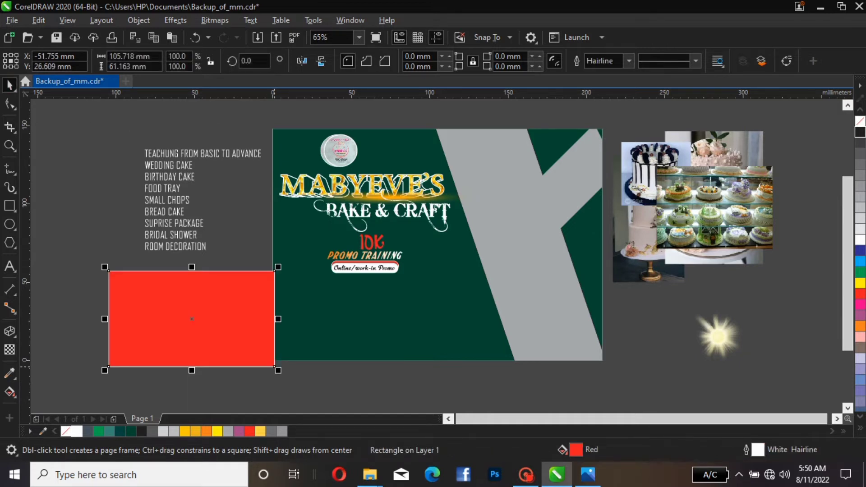
key("space")
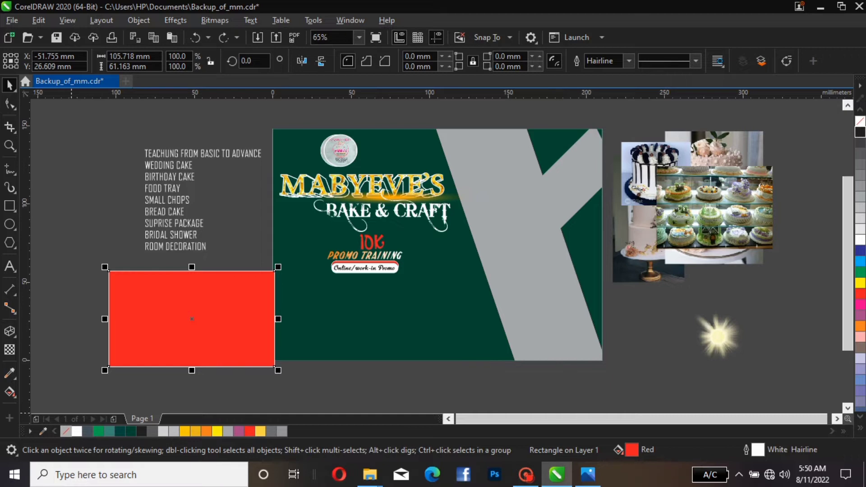
Remove the new rectangle's fill, leaving a white outline, and move it onto the flyer's lower-left area
left_click(66, 432)
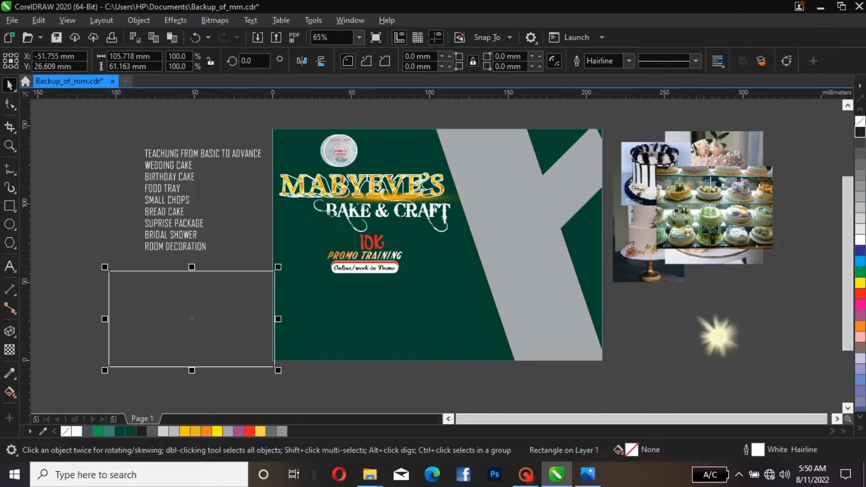
left_click_drag(177, 367, 346, 354)
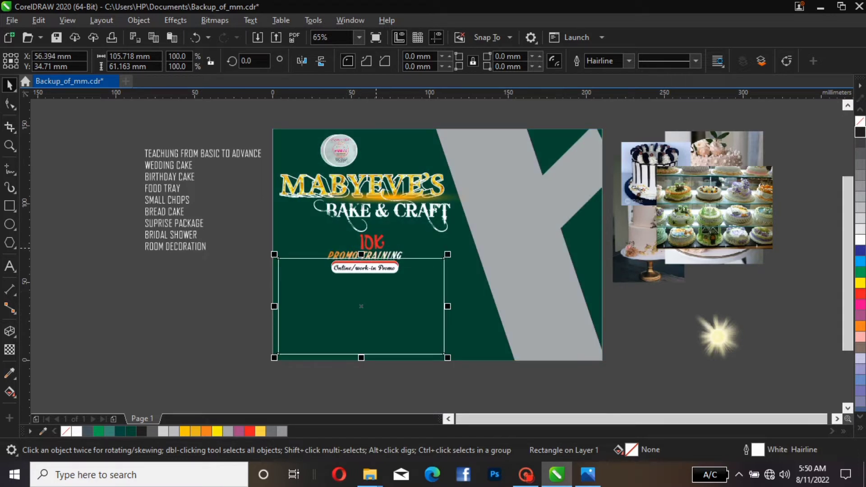
left_click_drag(411, 259, 410, 258)
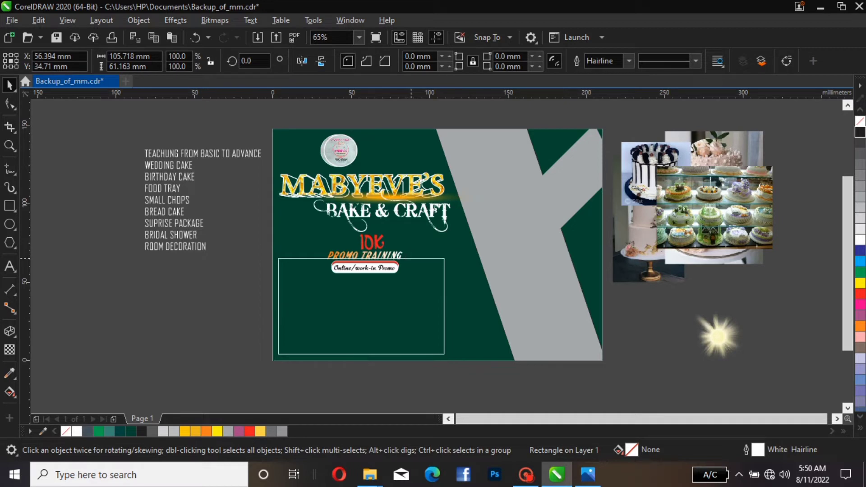
Reposition the 10K price, BAKE & CRAFT subtitle and PROMO TRAINING text closer together above the outline box
left_click(377, 238)
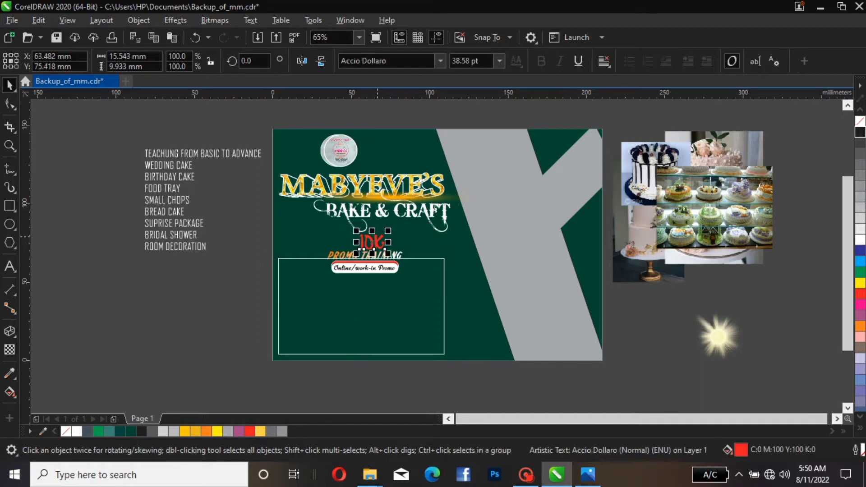
left_click_drag(377, 237, 372, 227)
left_click(425, 210)
left_click_drag(425, 210, 407, 207)
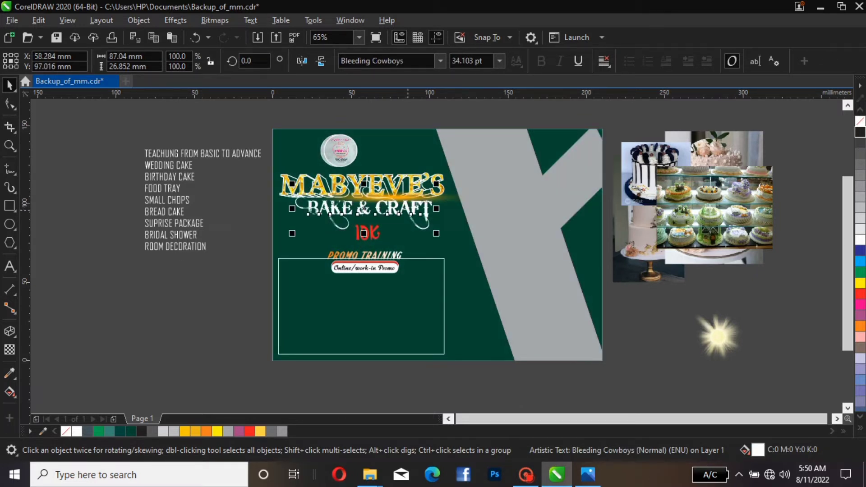
left_click_drag(407, 213, 414, 211)
left_click_drag(364, 256, 399, 245)
Move the grouped Online/work-in Promo label up so it sits on the outline box's top edge
left_click(394, 263)
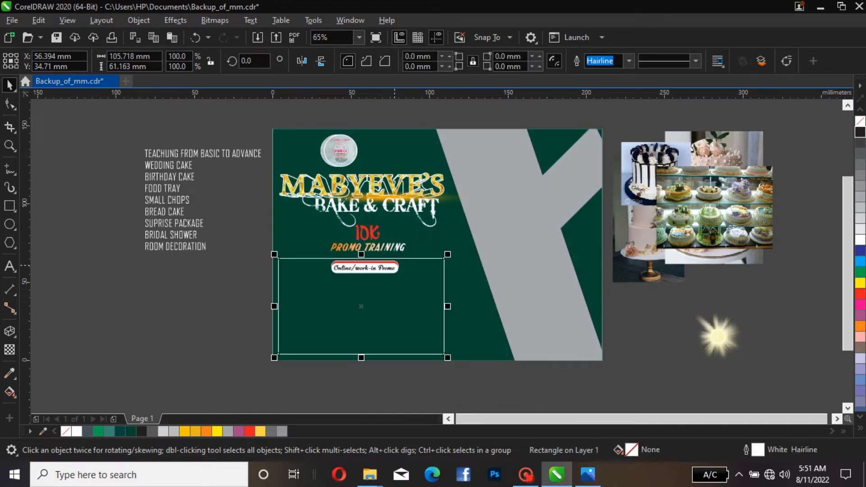
left_click_drag(336, 263, 391, 258)
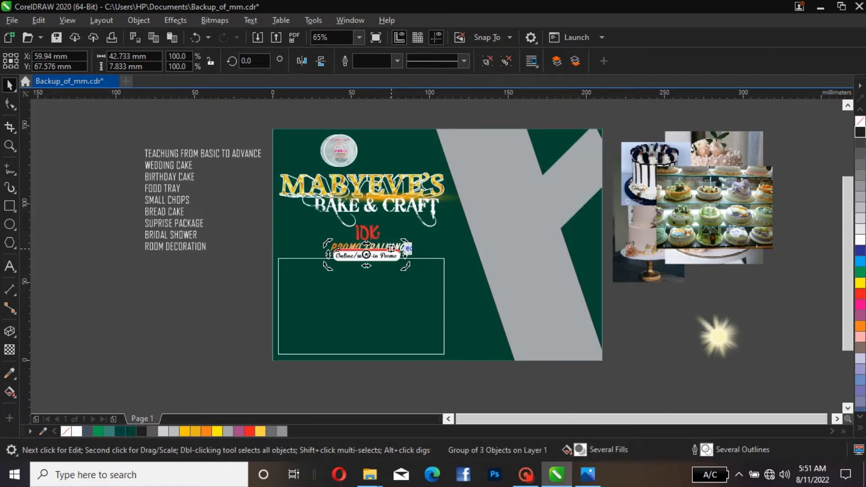
Nudge the PROMO TRAINING text up slightly
left_click(402, 247)
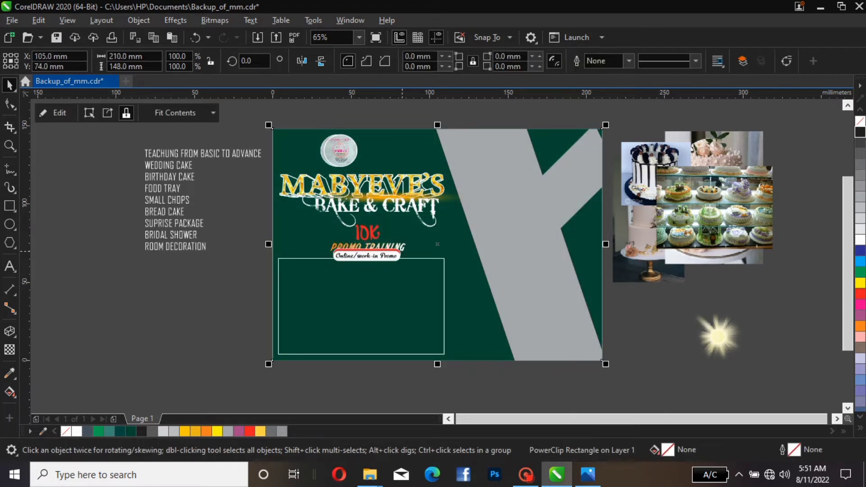
left_click(402, 251)
key("Up")
key("Up")
key("Up")
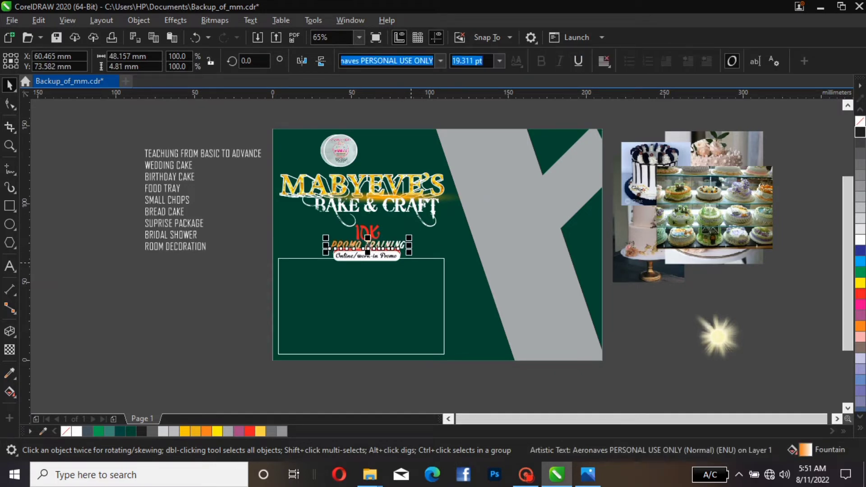
Lower the outline box's top edge slightly and shift the box right so it centers under the label
left_click(416, 257)
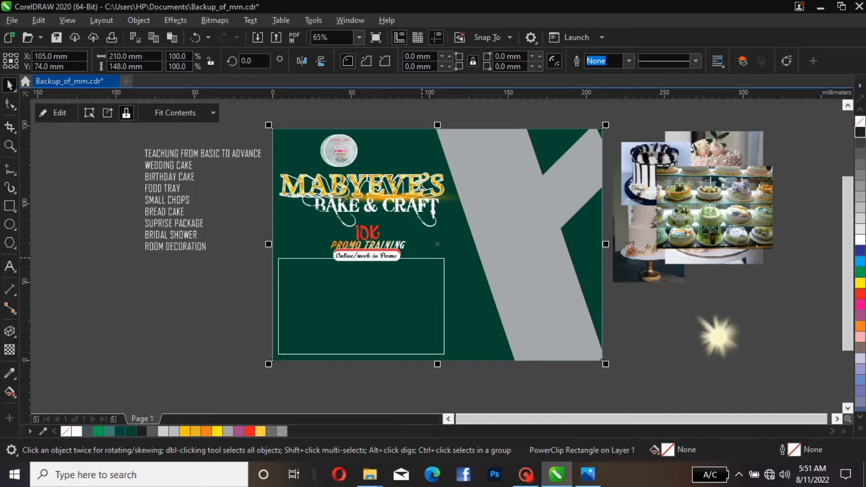
left_click(418, 259)
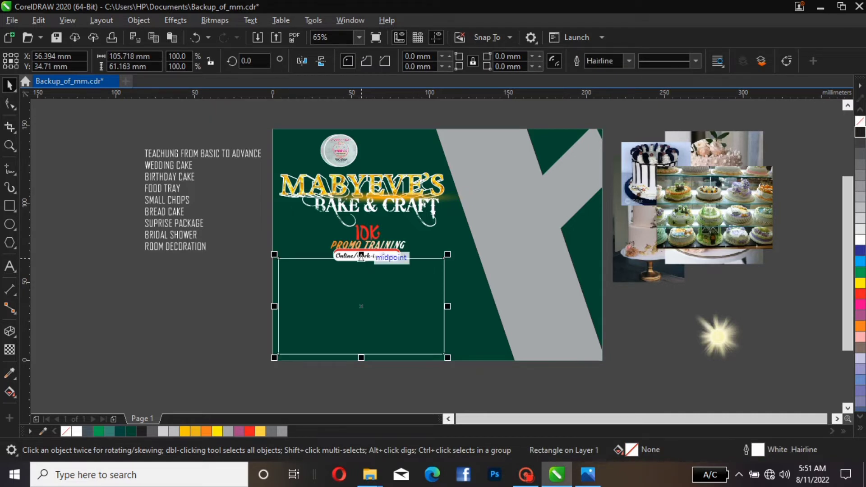
mouse_move(361, 256)
left_mouse_down()
mouse_move(361, 268)
mouse_move(361, 261)
left_mouse_up()
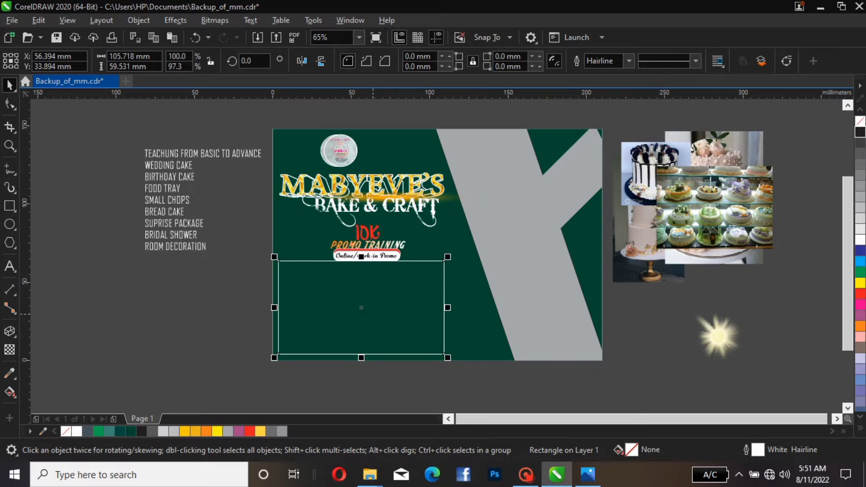
left_click_drag(373, 314, 389, 311)
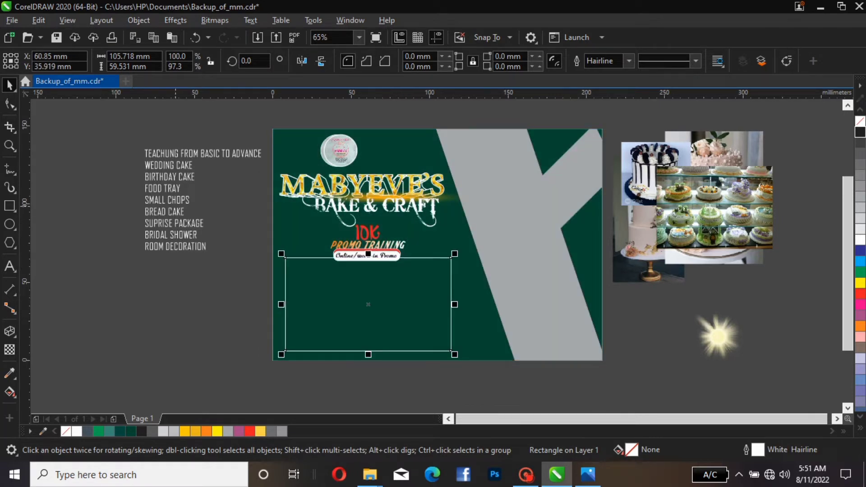
Nudge the 10K price, PROMO TRAINING text and label up together
left_click_drag(249, 198, 474, 268)
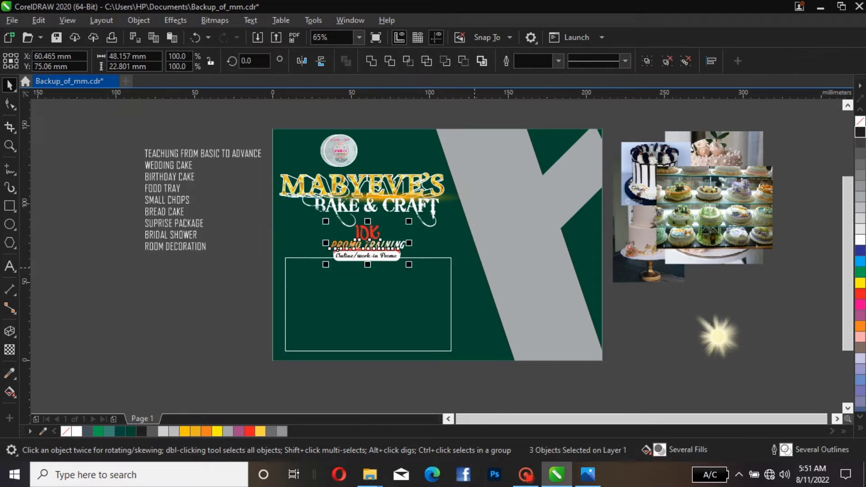
key("Up")
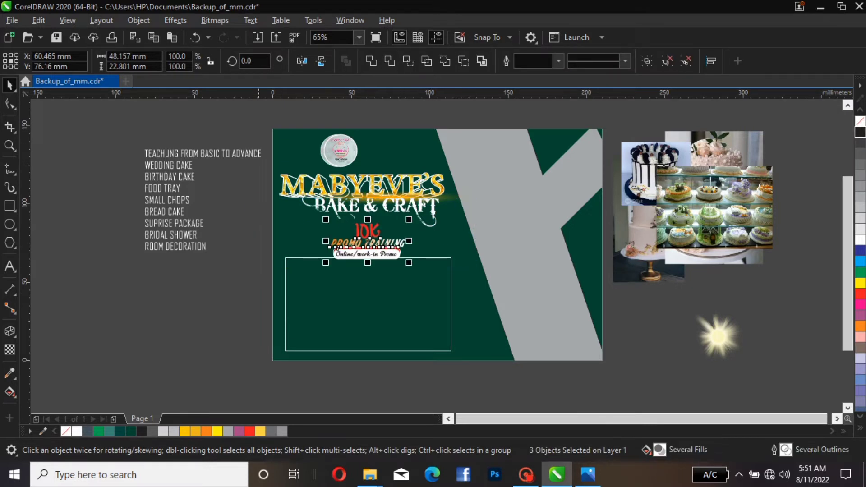
key("Escape")
Lower the outline box's top edge a little more
left_click(340, 210)
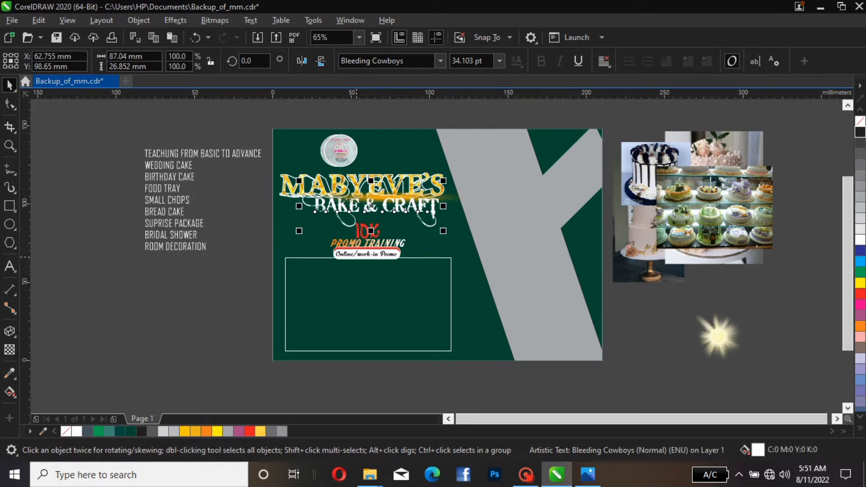
left_click(353, 256)
left_click(402, 251, "alt")
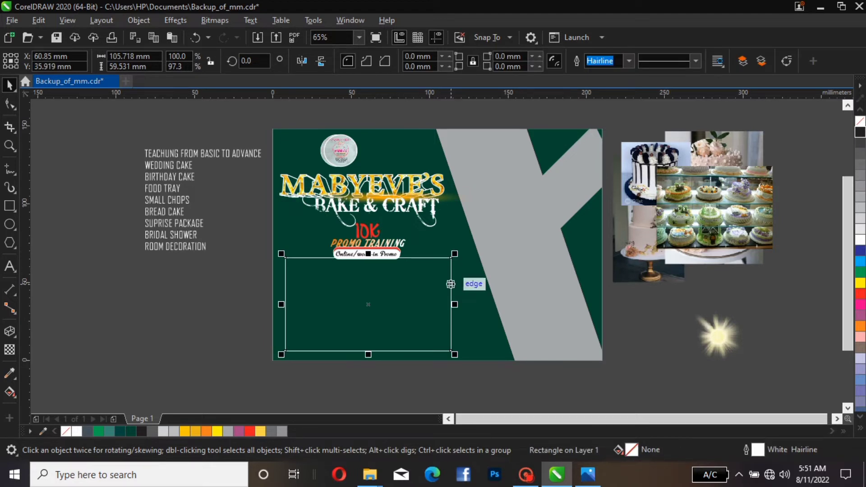
left_click_drag(451, 257, 450, 259)
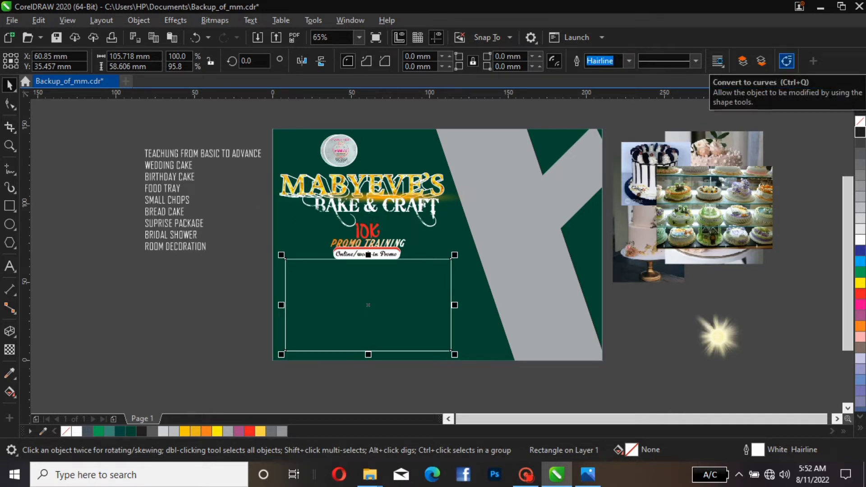
Convert the outline box to curves, break its nodes apart and delete its right side
left_click(787, 60)
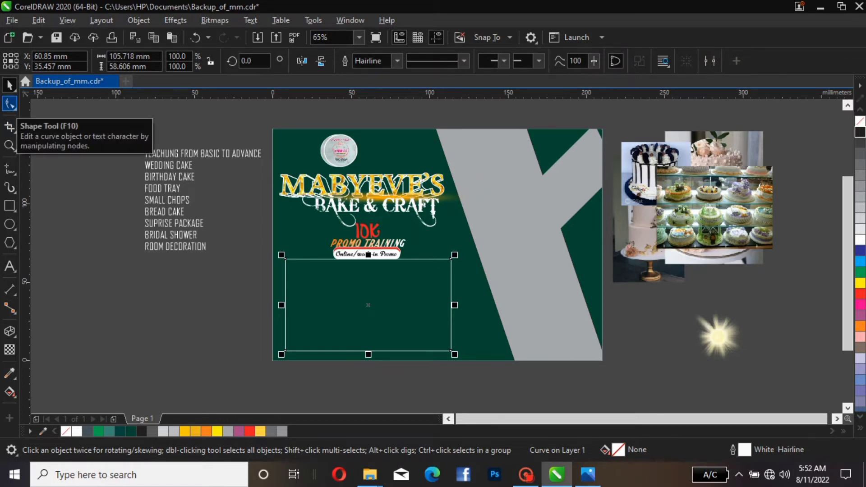
left_click(10, 104)
left_click(48, 104)
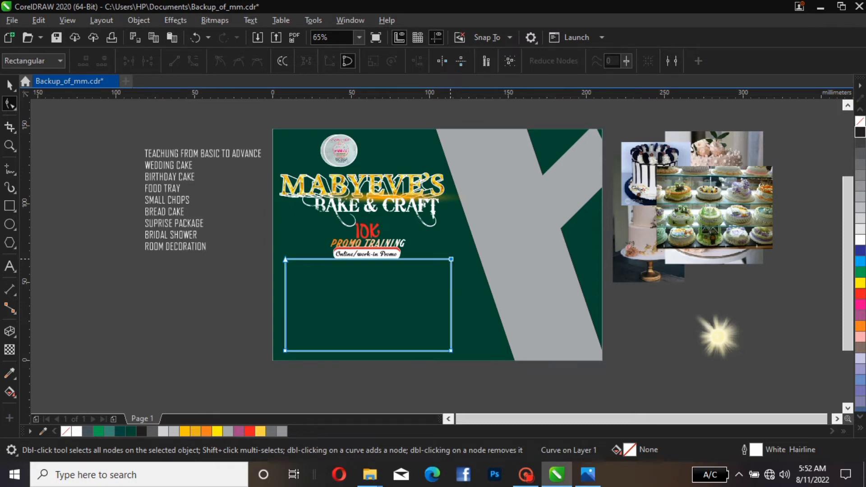
right_click(451, 259)
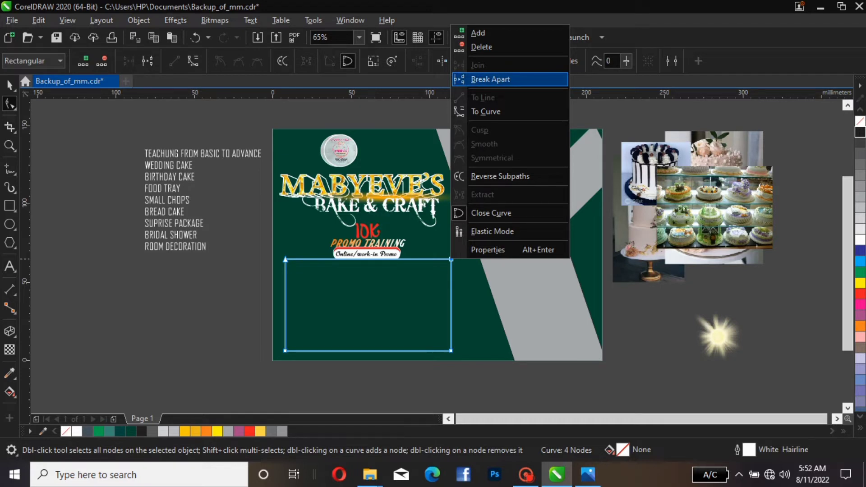
left_click(490, 79)
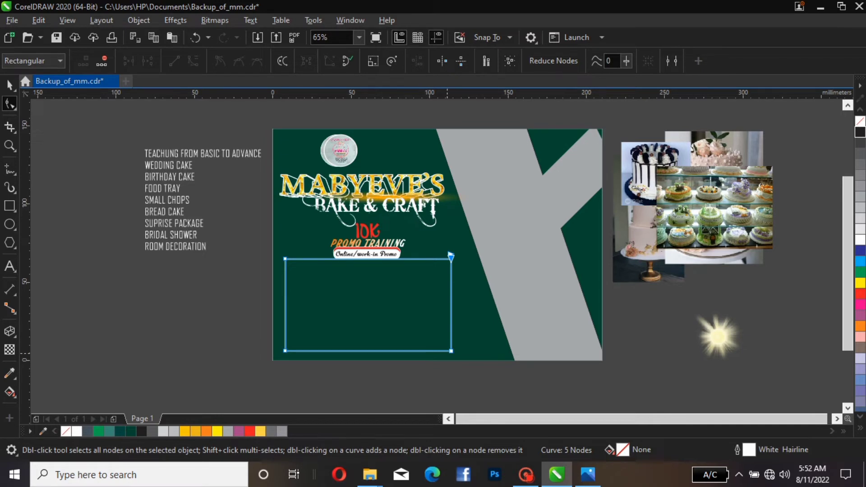
left_click(451, 256)
right_click(451, 255)
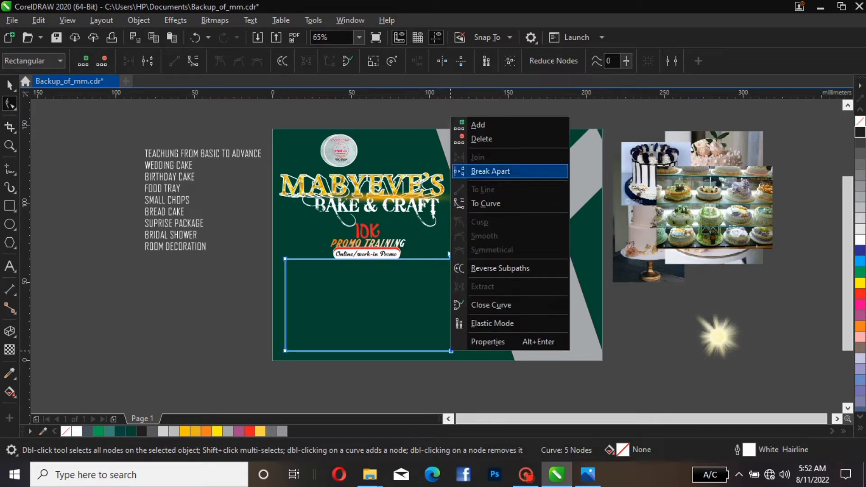
left_click(490, 171)
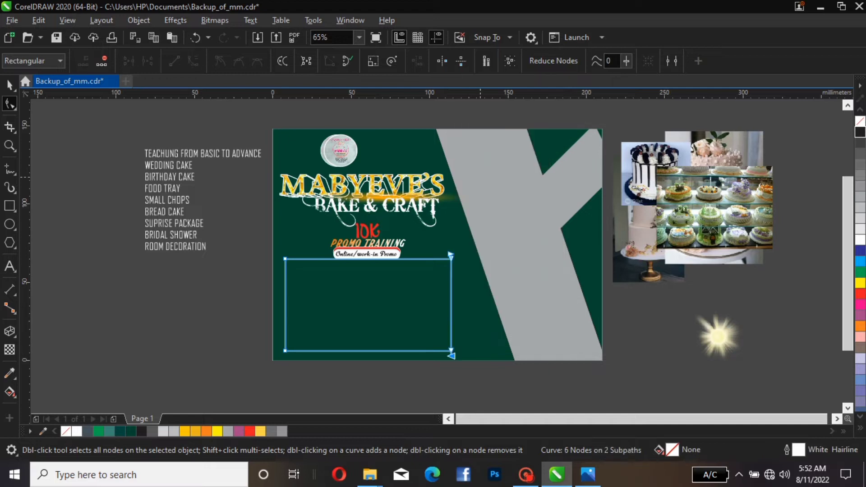
key("ctrl+z")
left_click(450, 305)
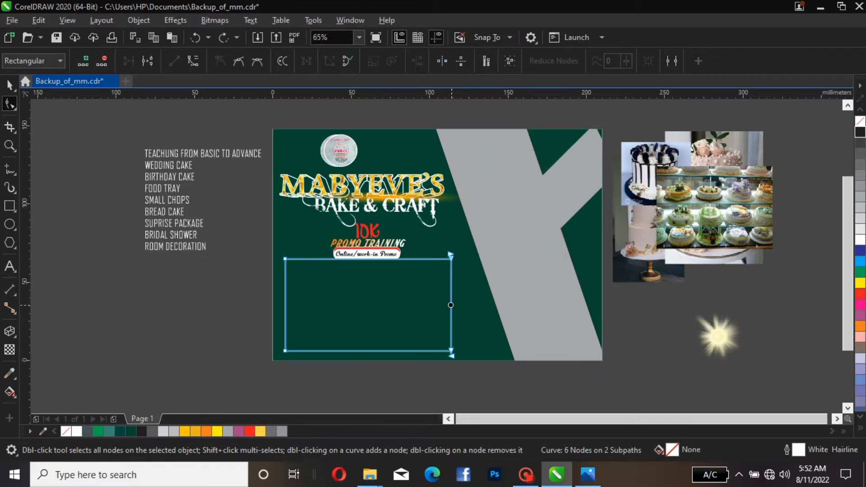
key("Delete")
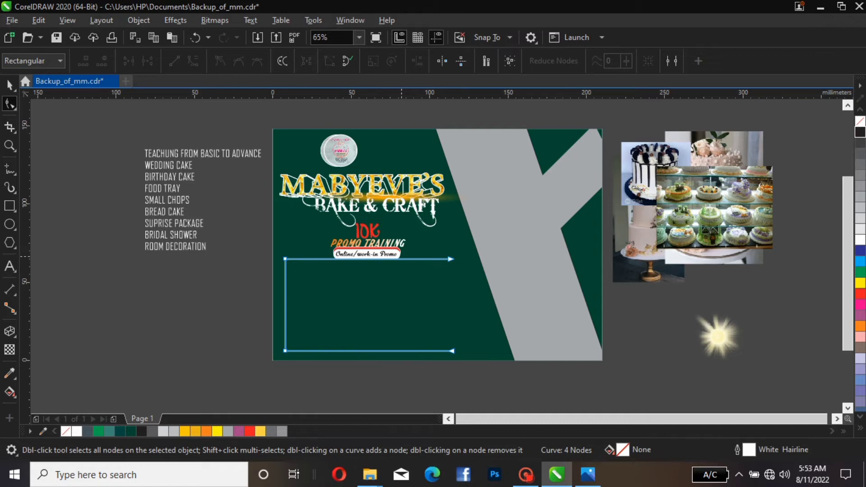
Add a node on the box's top edge at the label and delete the segment so the top line ends there
left_click(401, 258)
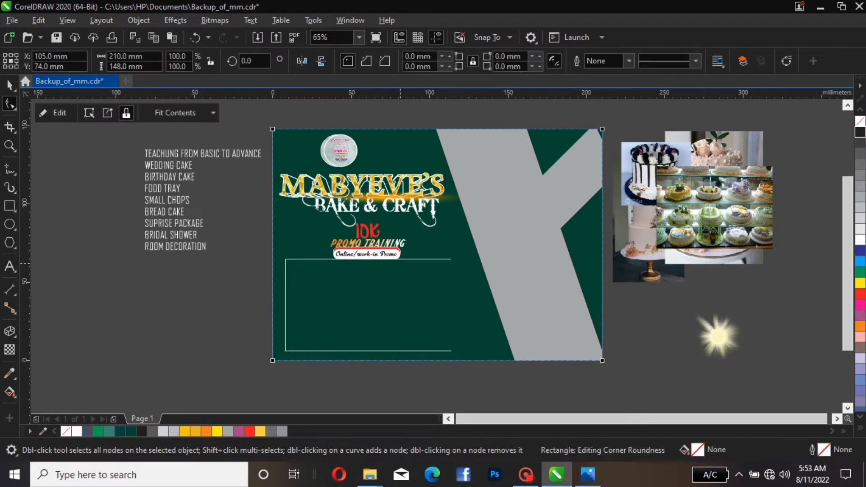
left_click(400, 259)
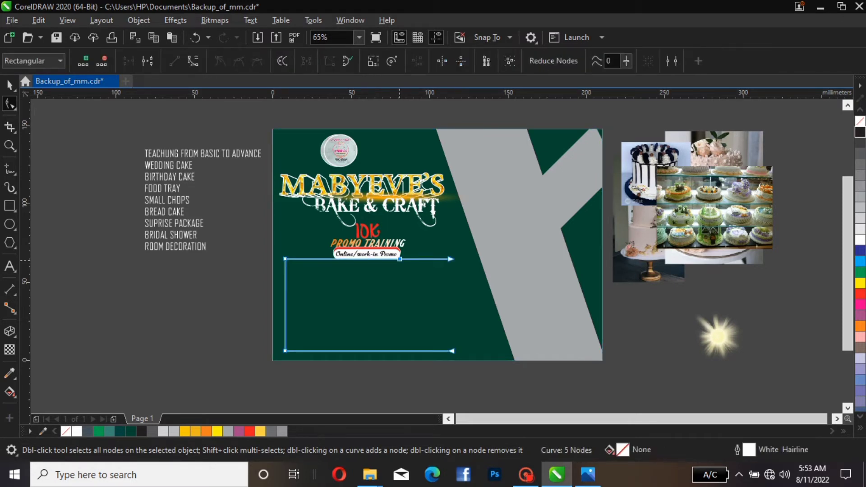
right_click(400, 259)
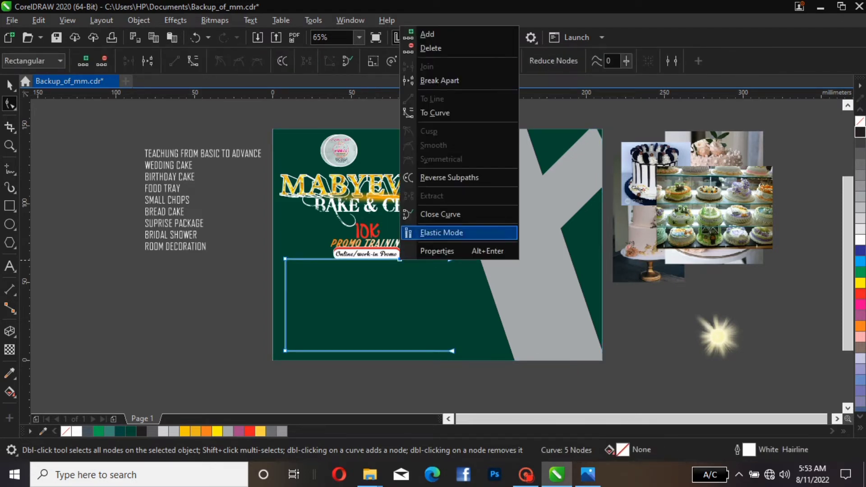
left_click(440, 81)
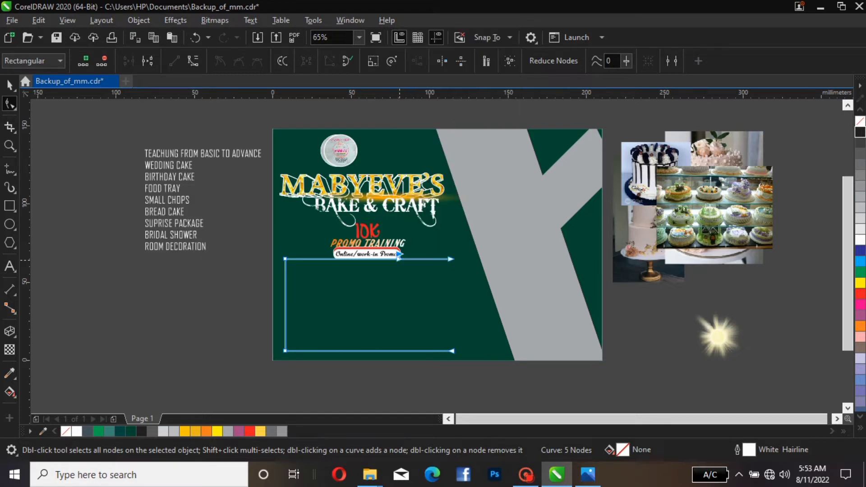
key("ctrl+z")
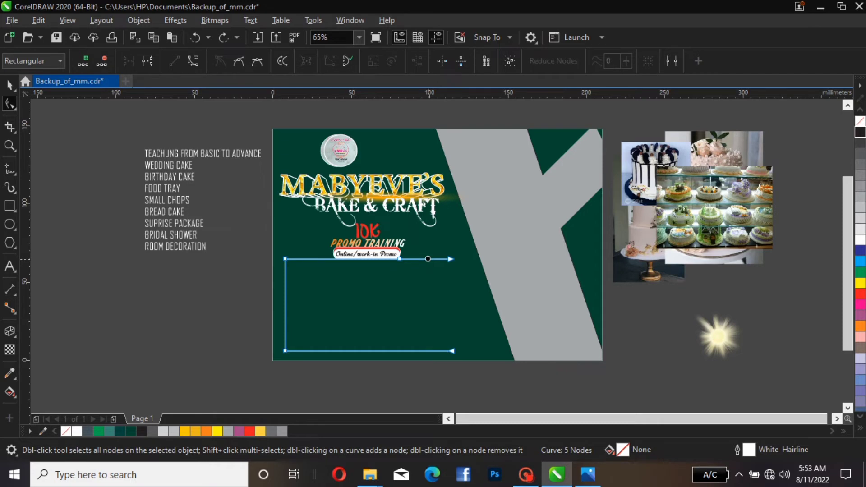
right_click(428, 259)
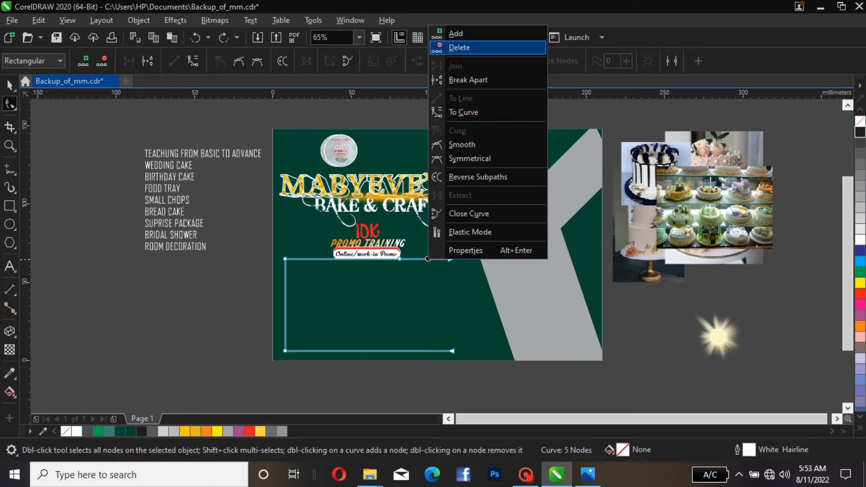
left_click(459, 48)
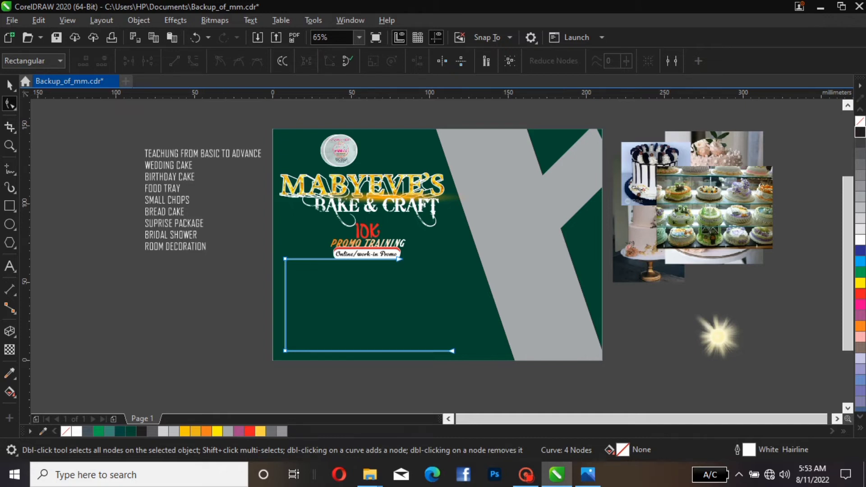
Move the sparkle graphic onto the flyer beside the Online/work-in Promo label
key("space")
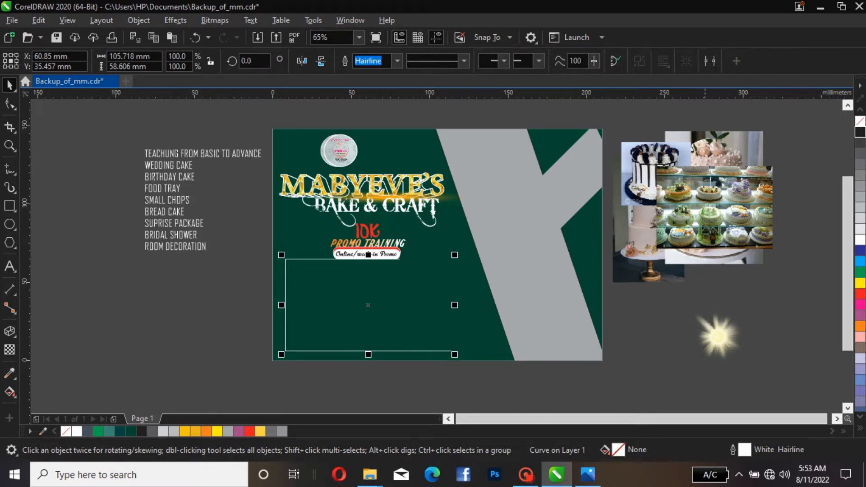
left_click(731, 339)
left_click_drag(732, 339, 429, 267)
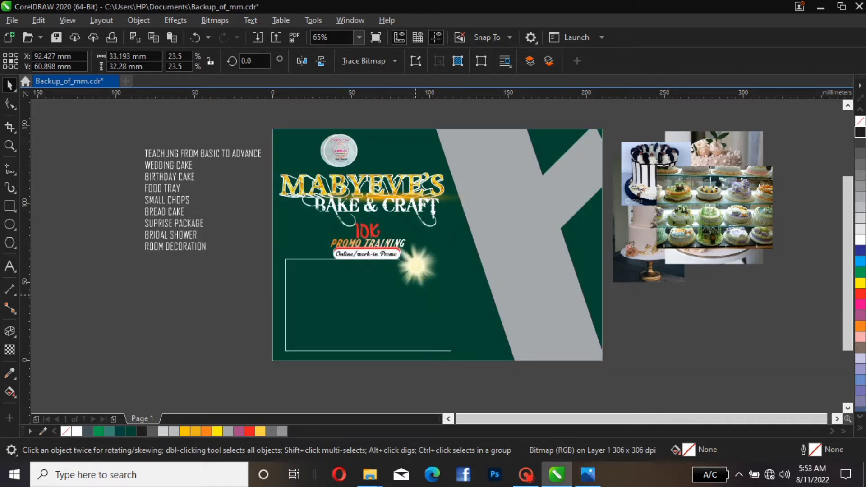
Raise the sparkle slightly and nudge the BAKE & CRAFT heading down a little
left_click_drag(417, 294, 417, 272)
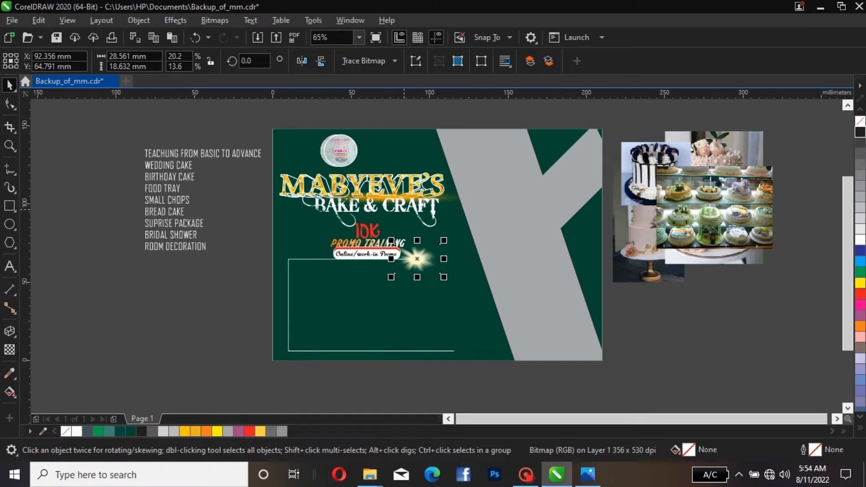
left_click(404, 209)
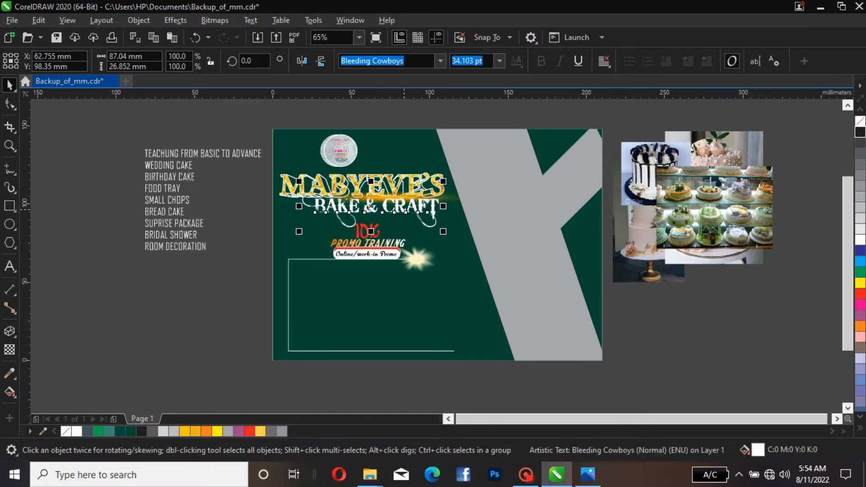
key("Down")
key("Down")
key("Down")
key("Down")
key("Down")
key("Down")
key("Down")
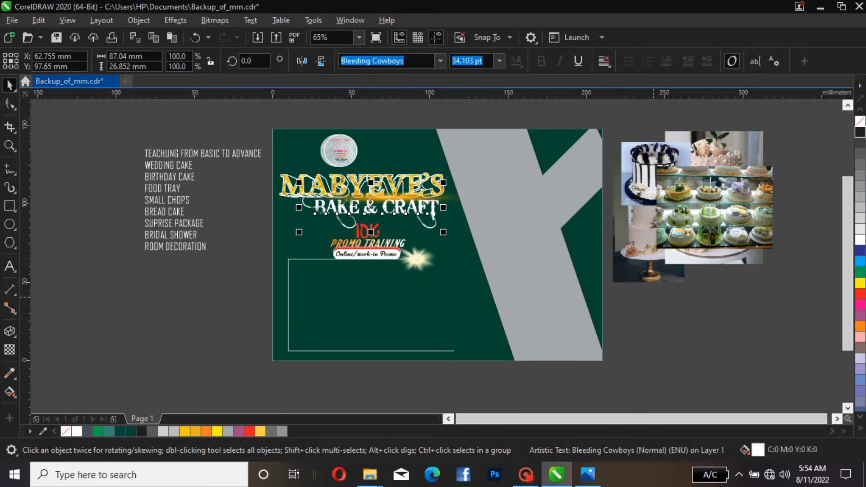
key("Escape")
Cut the line TEACHUNG FROM BASIC TO ADVANCE from the service list and paste it as separate text along the frame's bottom edge
key("Tab")
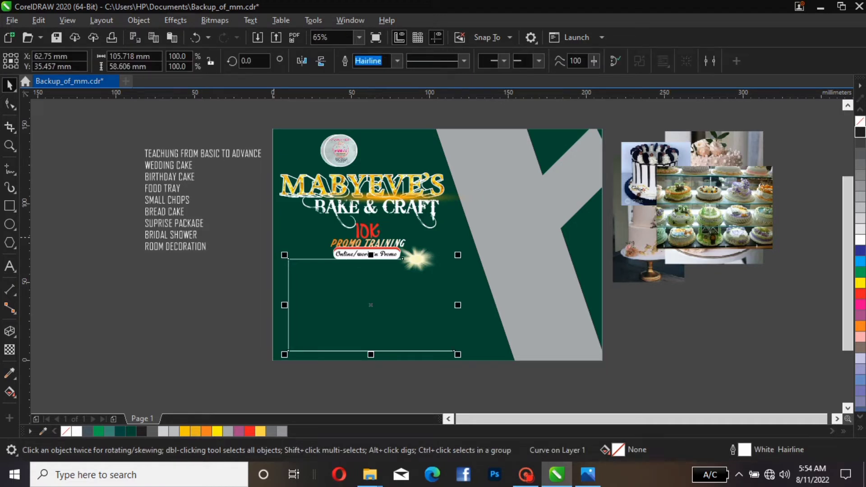
key("Tab")
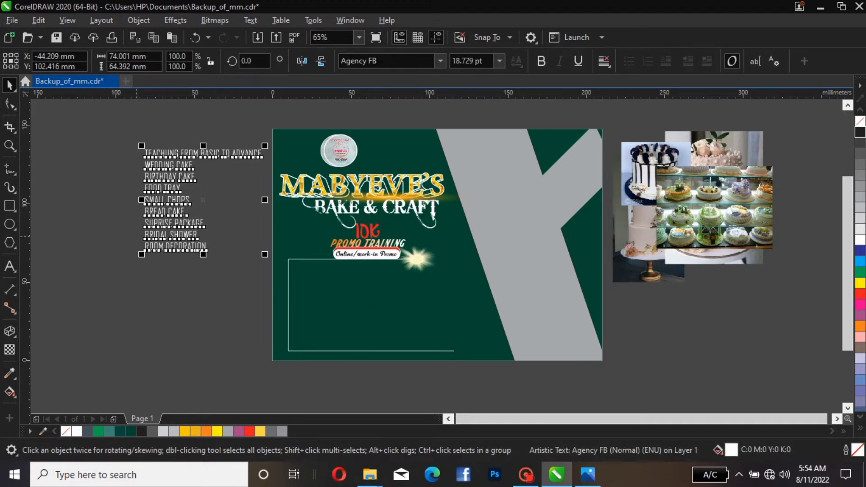
key("Escape")
double_click(146, 152)
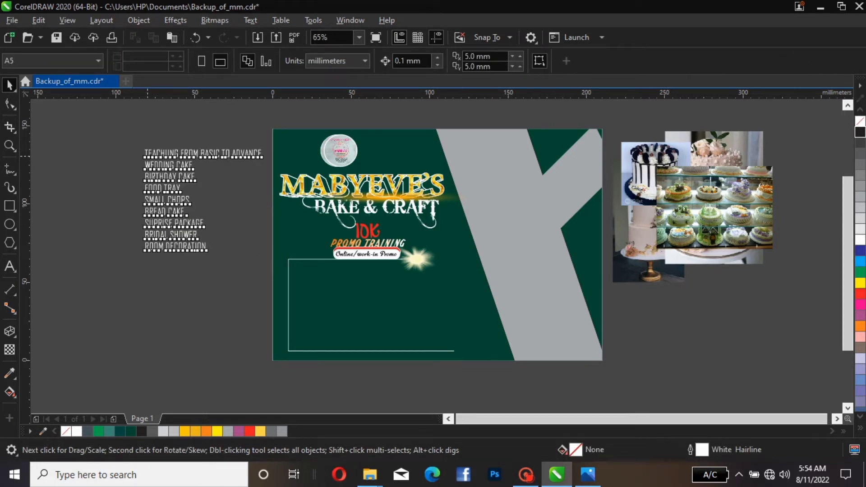
left_click_drag(146, 153, 262, 154)
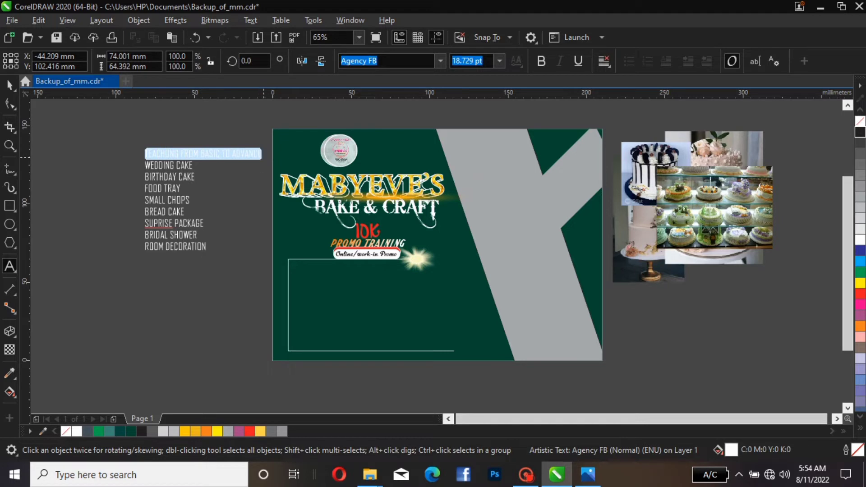
right_click(263, 155)
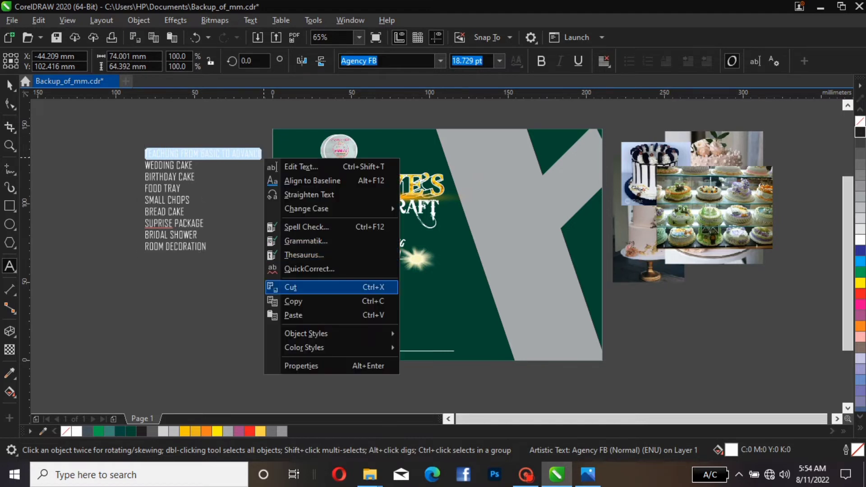
left_click(288, 287)
left_click(187, 319)
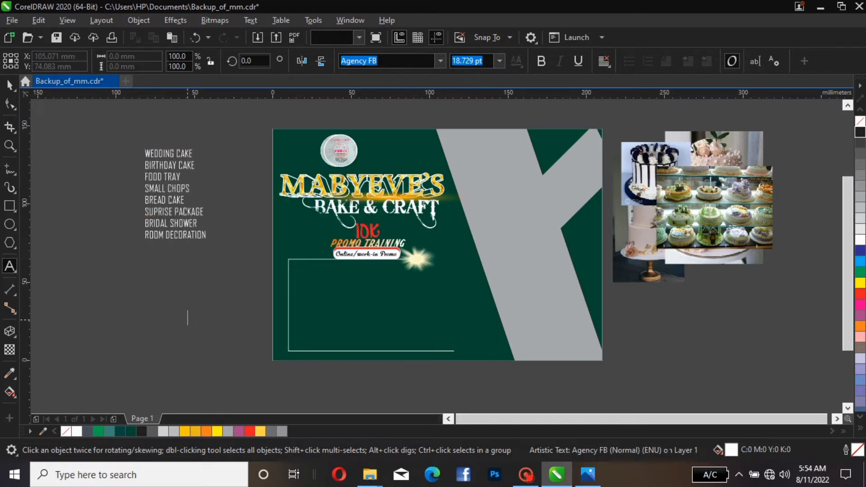
right_click(199, 315)
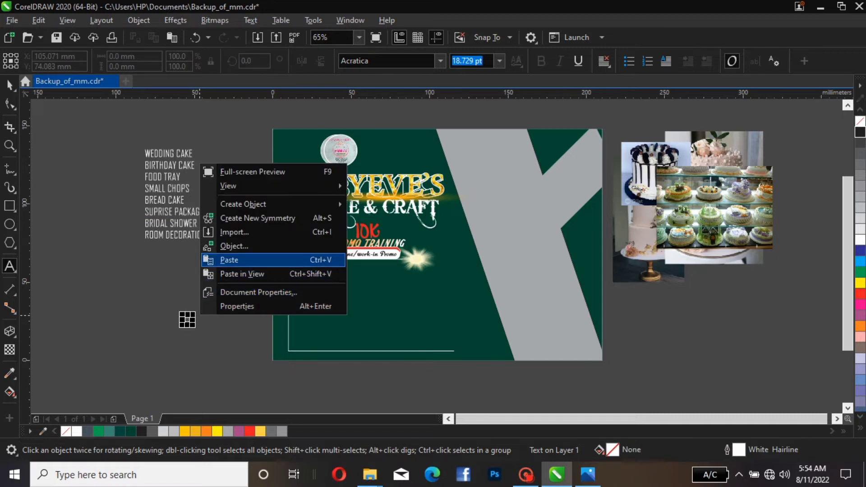
left_click(229, 260)
left_click_drag(437, 248, 356, 356)
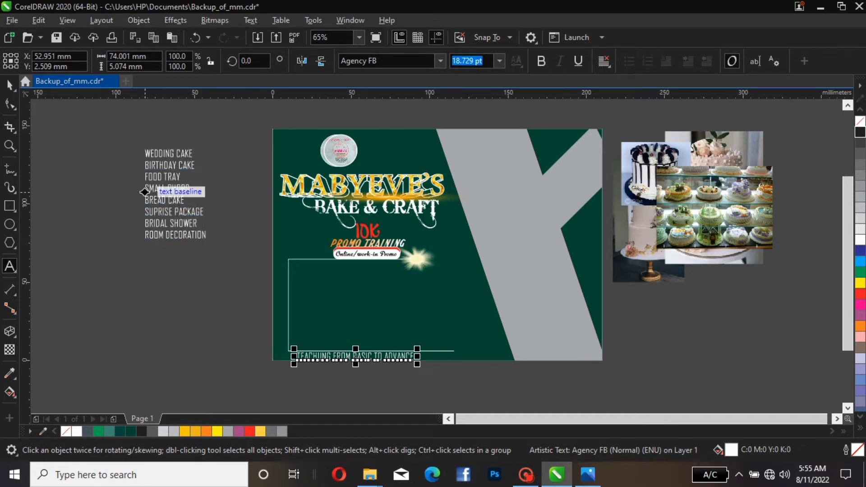
Cut the last four services, from BREAD CAKE to ROOM DECORATION, and paste them as a separate text block inside the frame
left_click_drag(144, 195, 206, 237)
key("ctrl+c")
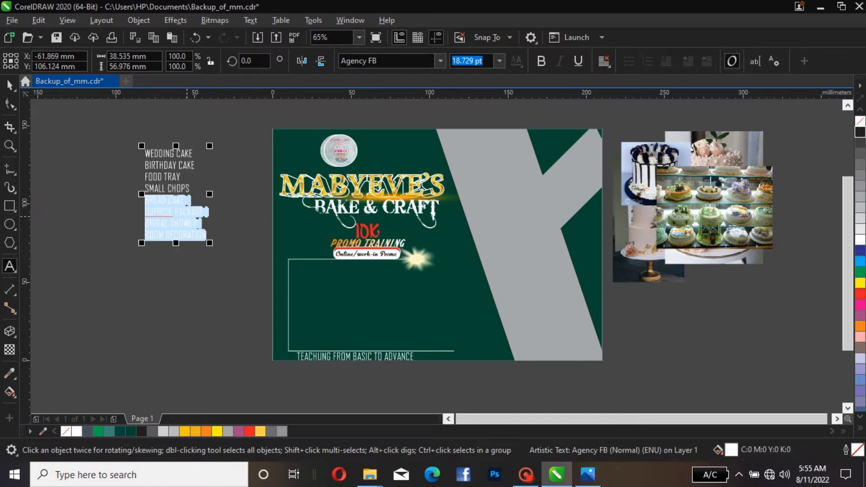
right_click(187, 217)
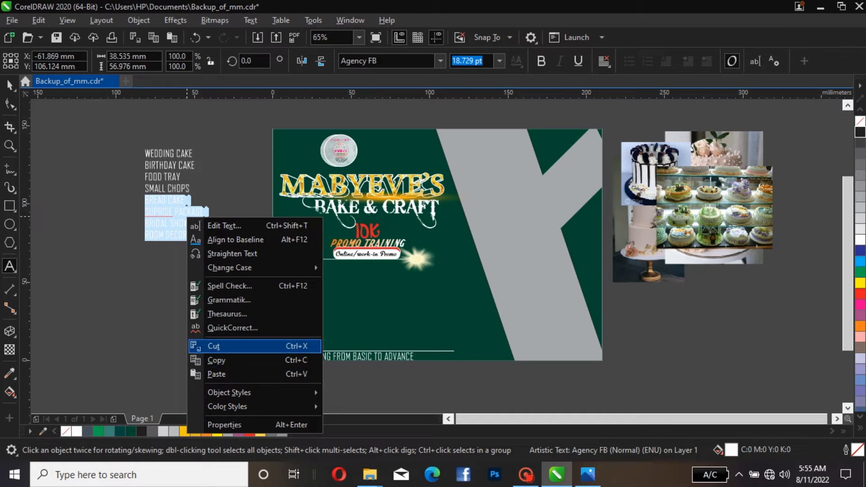
left_click(212, 346)
left_click(377, 276)
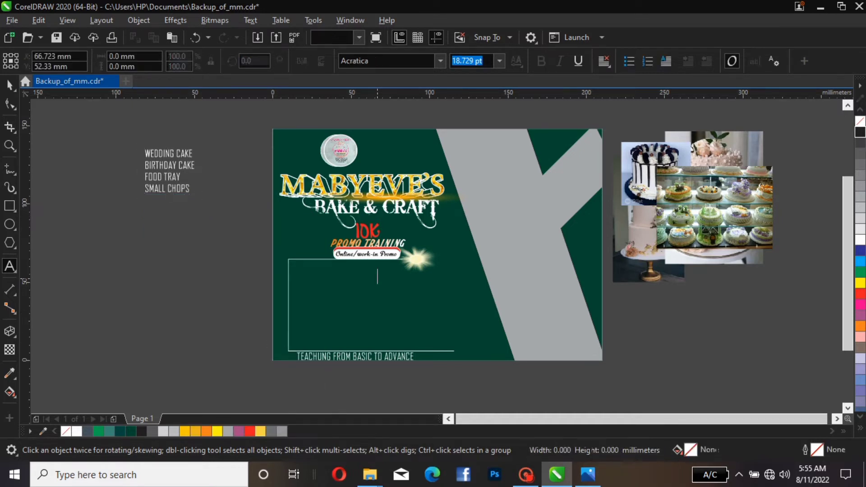
right_click(377, 275)
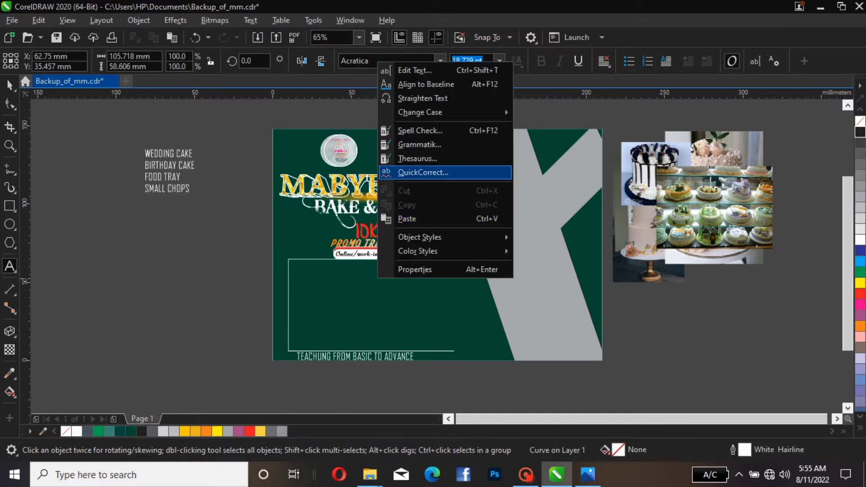
left_click(406, 218)
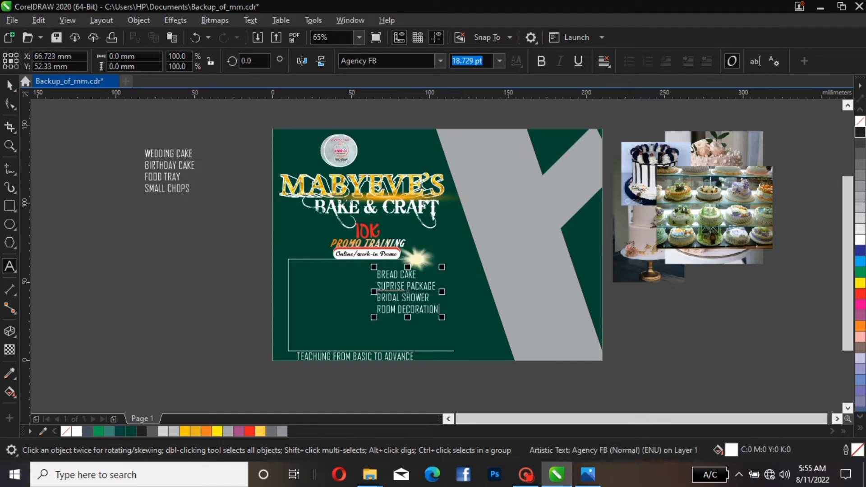
left_click(9, 86)
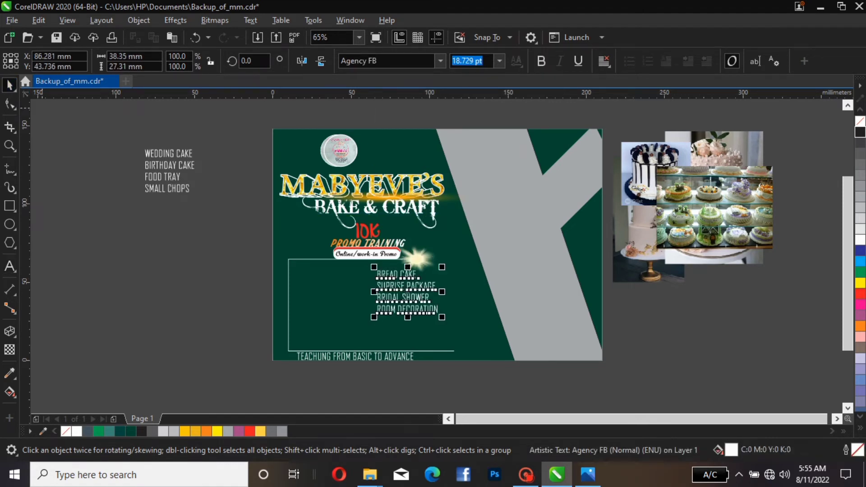
Move the remaining four-item service list into the frame and enlarge it to about 24.9 pt
left_click_drag(167, 171, 322, 280)
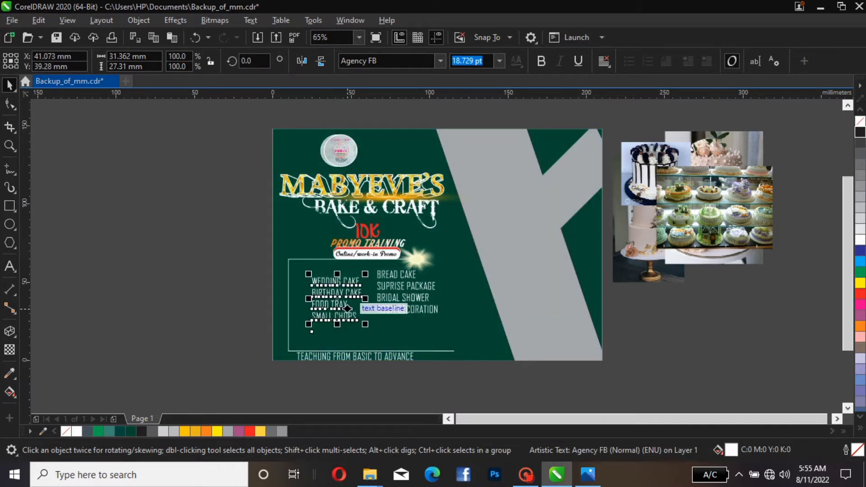
left_click_drag(365, 324, 391, 340)
mouse_move(343, 288)
left_mouse_down()
mouse_move(319, 274)
mouse_move(328, 282)
left_mouse_up()
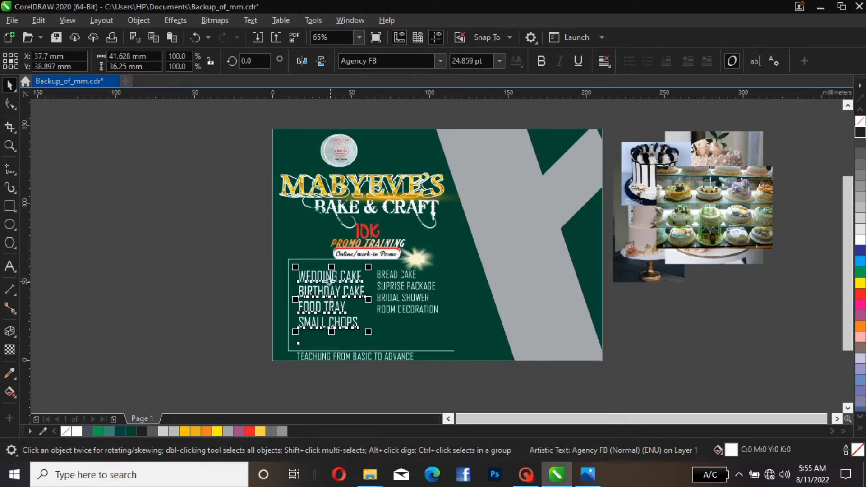
Enlarge the second service column to about 27 pt and place it beside the first column
left_click(411, 304)
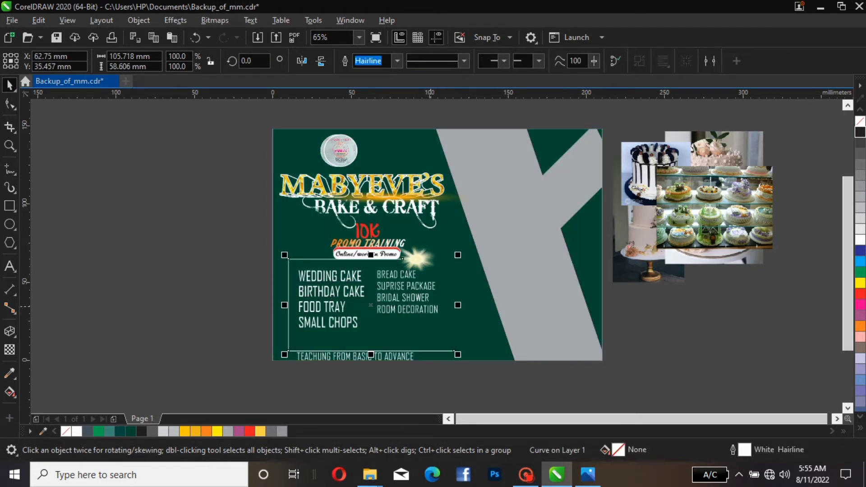
left_click(440, 314)
left_click_drag(439, 314, 468, 336)
left_click_drag(420, 299, 410, 301)
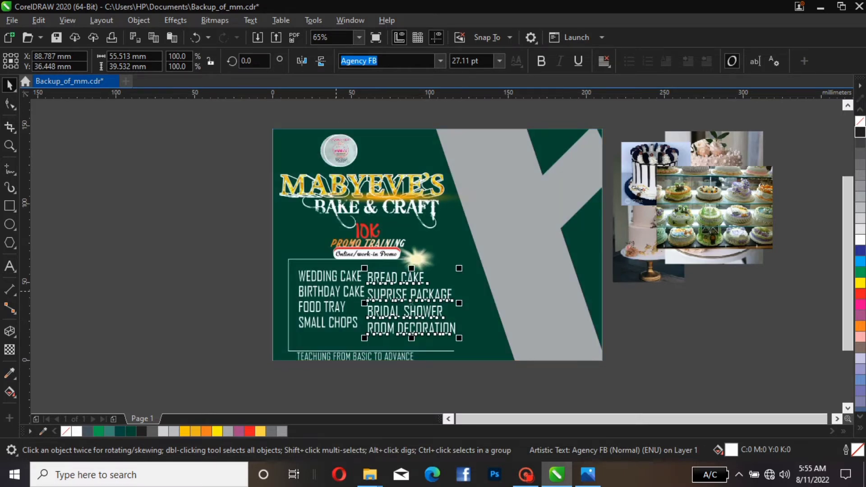
left_click_drag(336, 291, 335, 294)
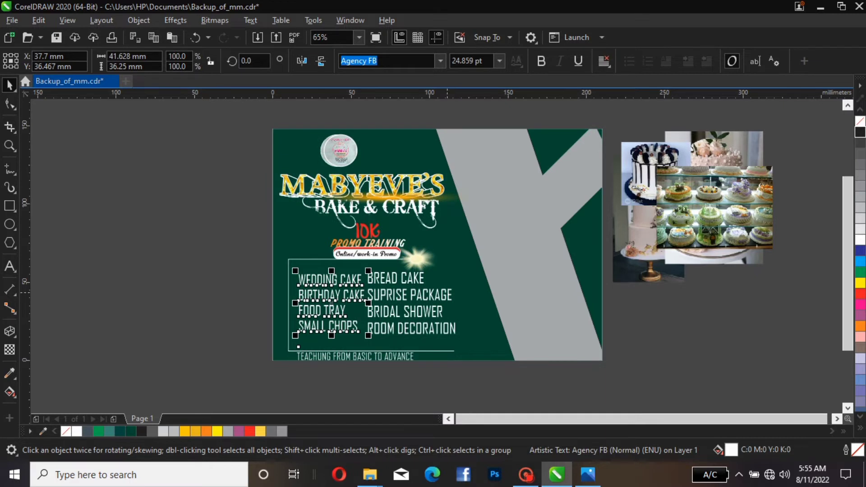
Nudge the second service column to the right in small steps
left_click(446, 293)
key("Right")
key("Right")
key("Right")
key("Right")
key("Right")
key("Right")
key("Right")
key("Right")
key("Right")
key("Right")
key("Right")
key("Right")
key("Right")
key("Right")
key("Right")
key("Right")
key("Right")
key("Right")
key("Right")
key("Right")
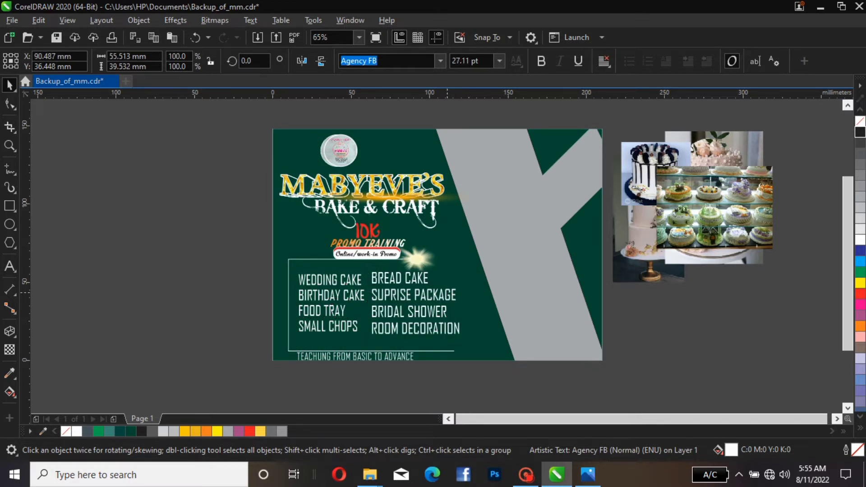
key("Right")
key("Right")
key("Right")
key("Right")
key("Right")
key("Right")
key("Right")
key("Right")
key("Right")
key("Right")
key("Right")
key("Right")
key("Right")
key("Right")
key("Right")
key("Right")
key("Right")
key("Right")
key("Right")
key("Right")
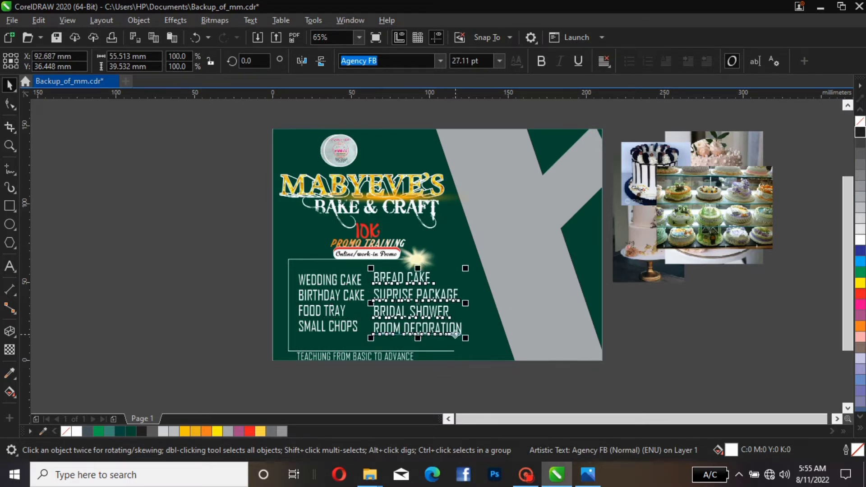
key("Escape")
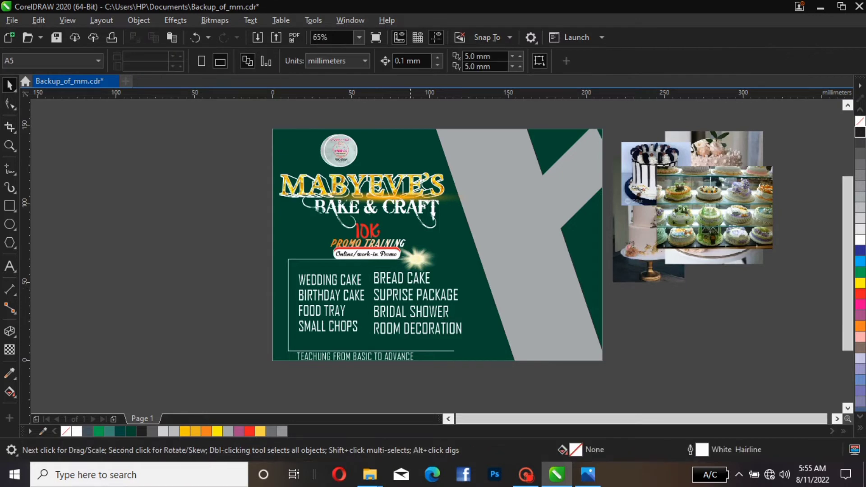
left_click(432, 297)
key("Right")
key("Right")
key("Right")
key("Right")
key("Right")
key("Right")
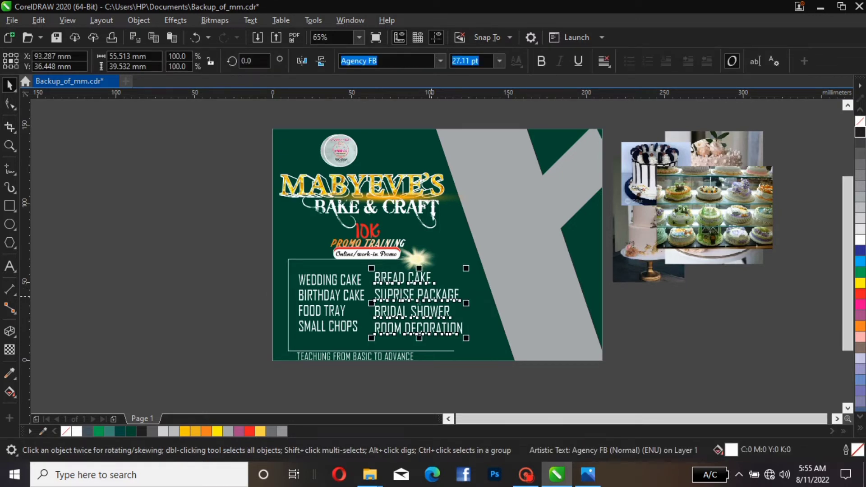
key("Right")
key("Right")
key("Right")
key("Right")
key("Right")
key("Right")
key("Right")
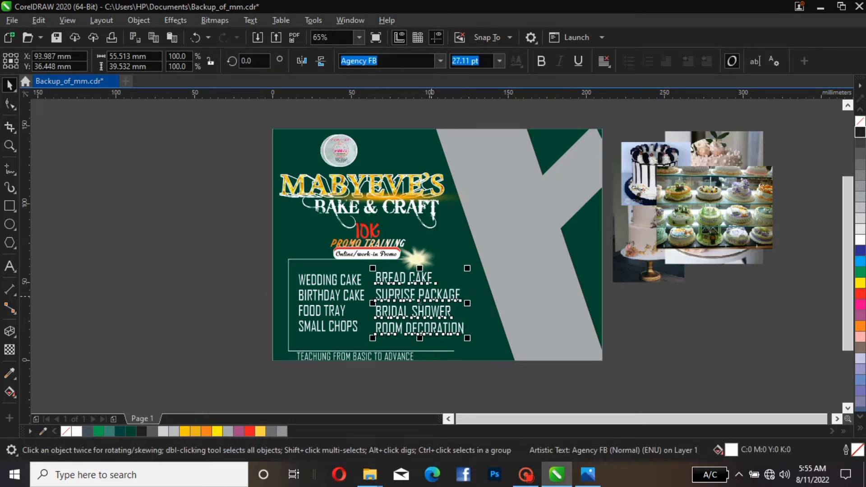
key("Right")
key("Right")
key("Right")
key("Right")
key("Right")
key("Right")
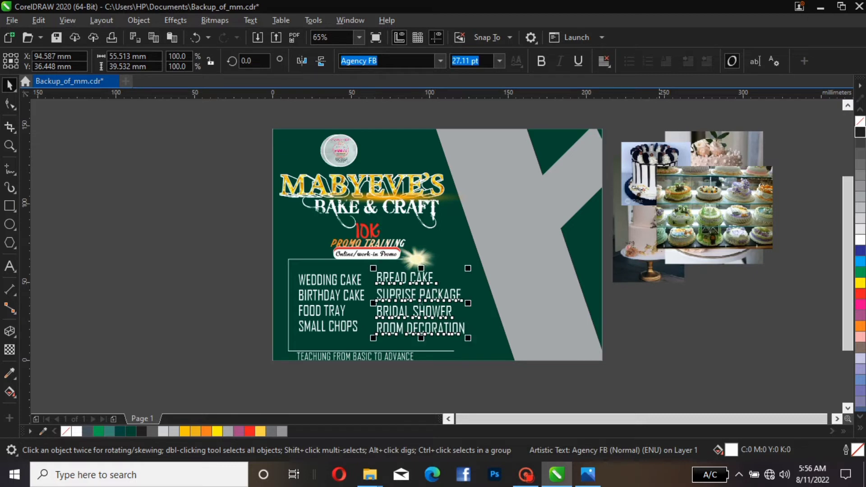
key("Escape")
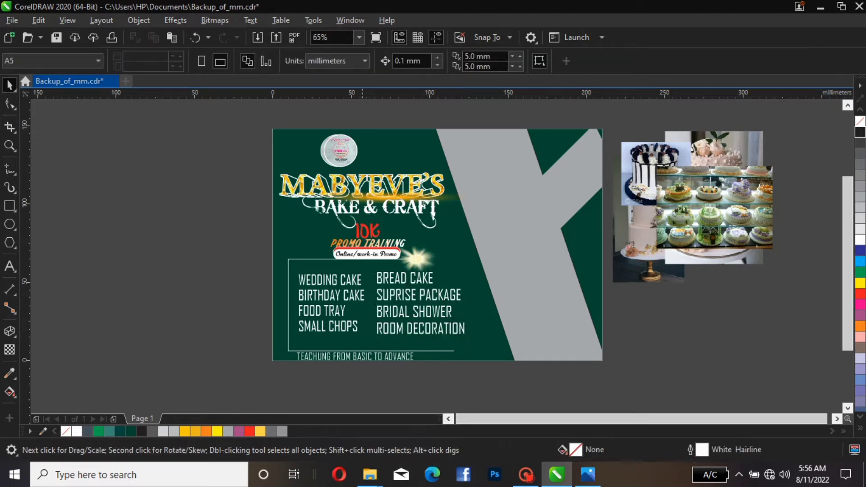
Raise the outline frame's bottom edge slightly so it sits above the TEACHUNG FROM BASIC TO ADVANCE line
left_click(362, 356)
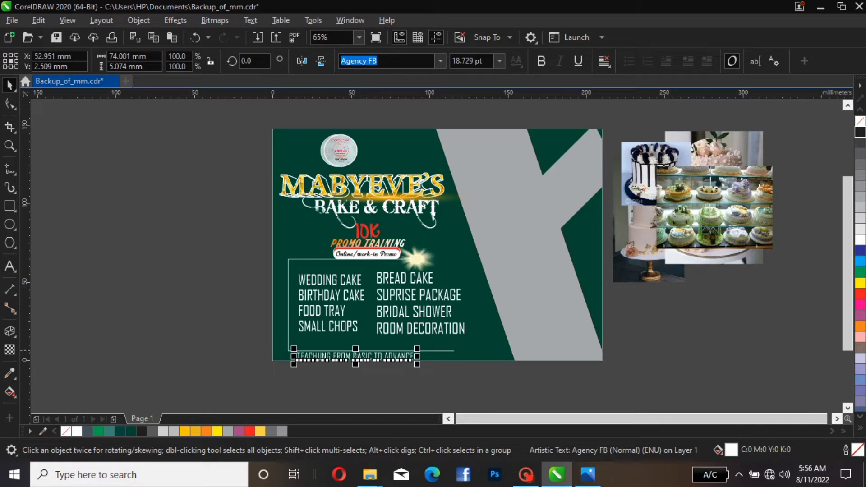
key("Escape")
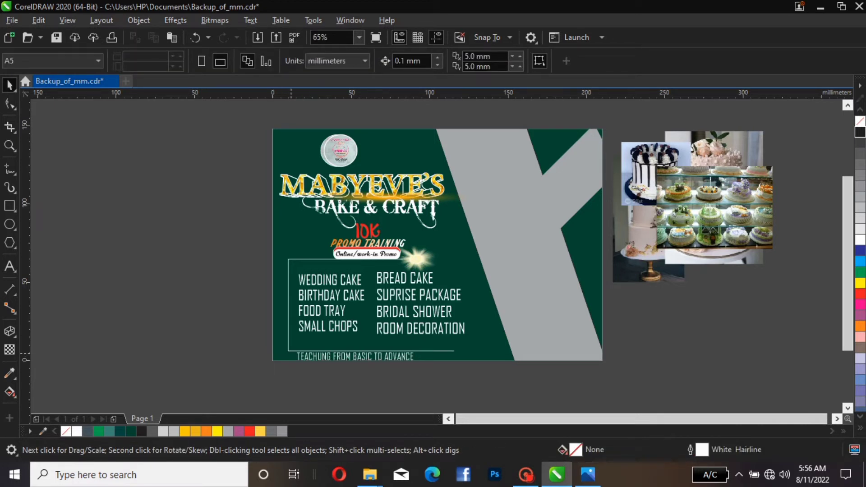
left_click(291, 354)
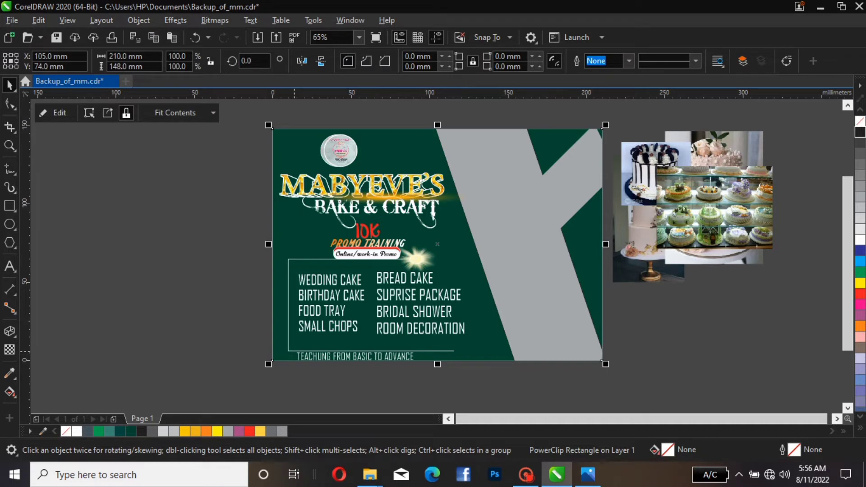
left_click(291, 352, "ctrl")
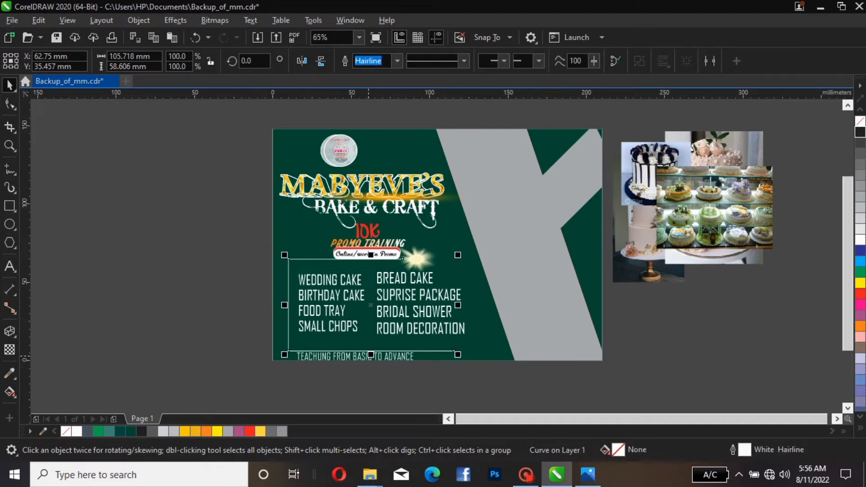
left_click_drag(371, 355, 371, 347)
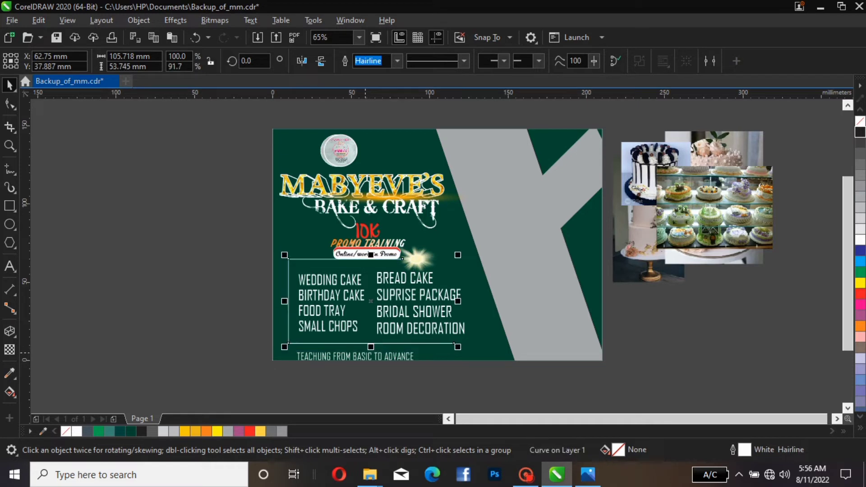
left_click(355, 356)
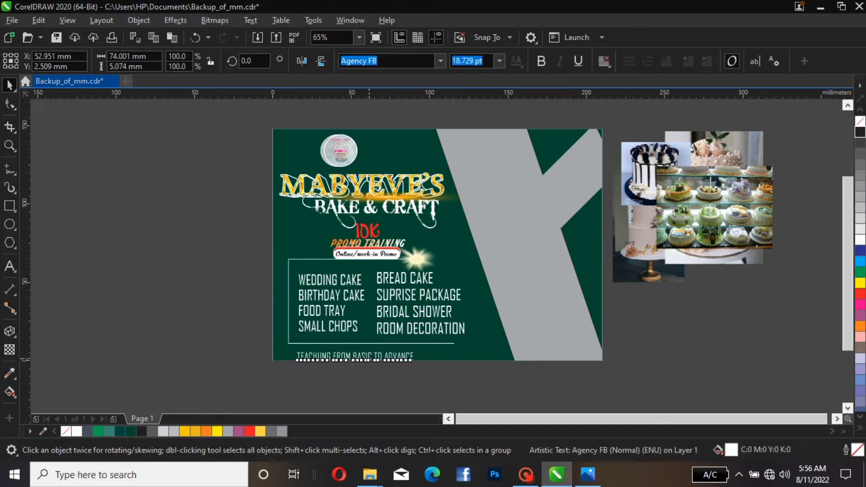
Move the TEACHUNG FROM BASIC TO ADVANCE line up slightly and fill it orange
left_click_drag(355, 356, 361, 351)
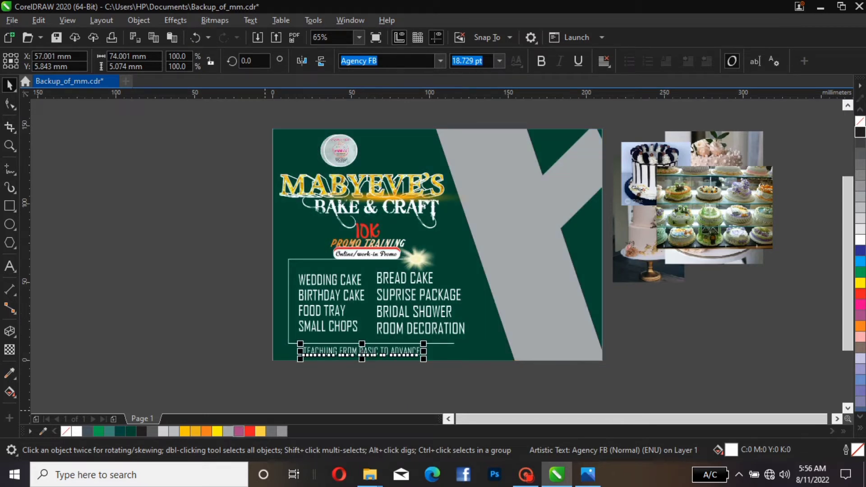
left_click(238, 431)
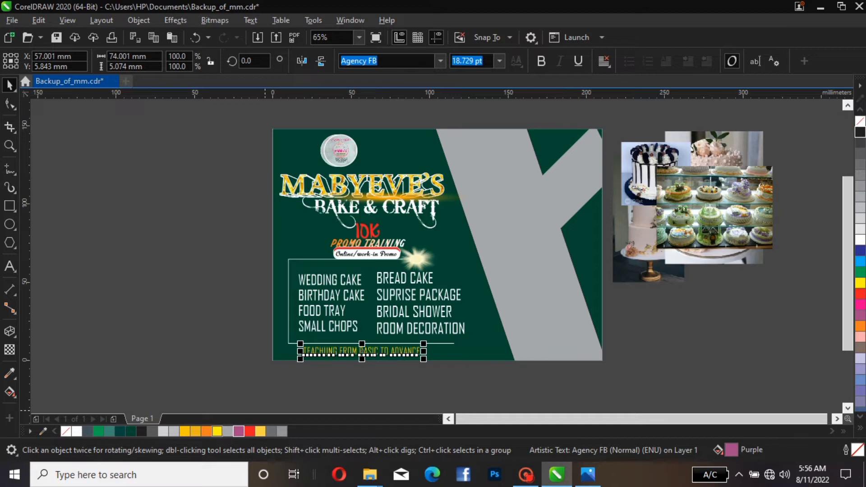
left_click(217, 432)
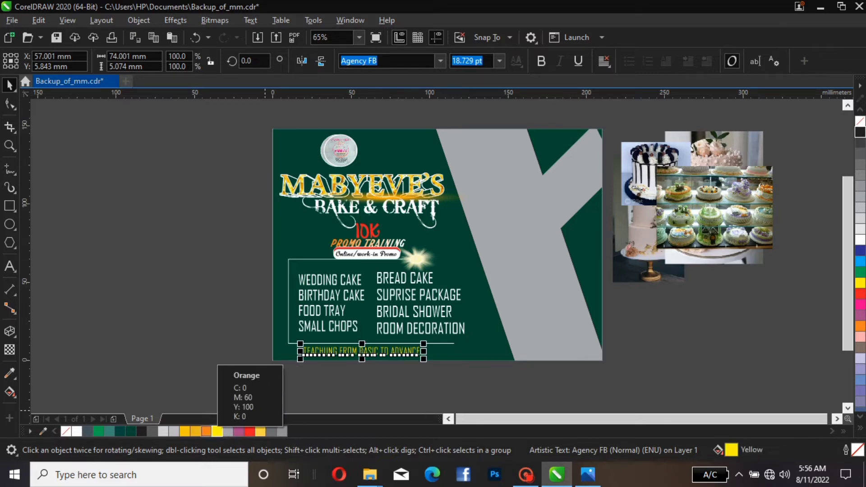
left_click(207, 431)
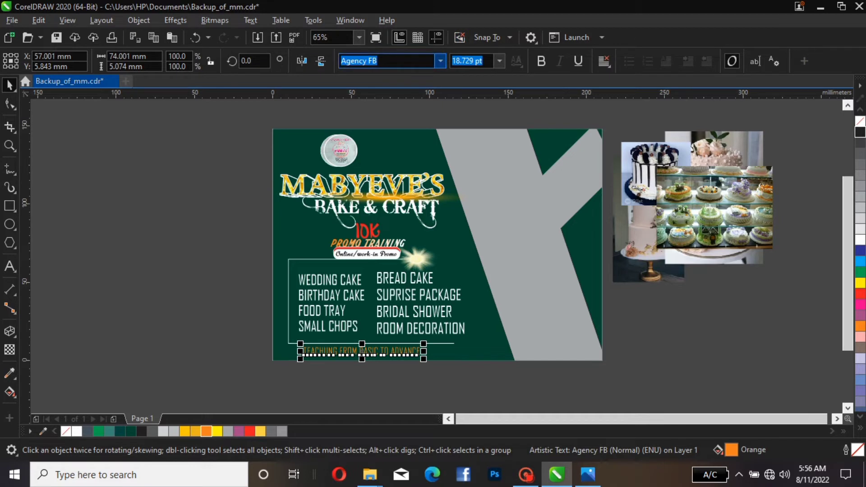
Change the TEACHUNG FROM BASIC TO ADVANCE line's font to Accio Dollaro
left_click(440, 61)
mouse_move(431, 184)
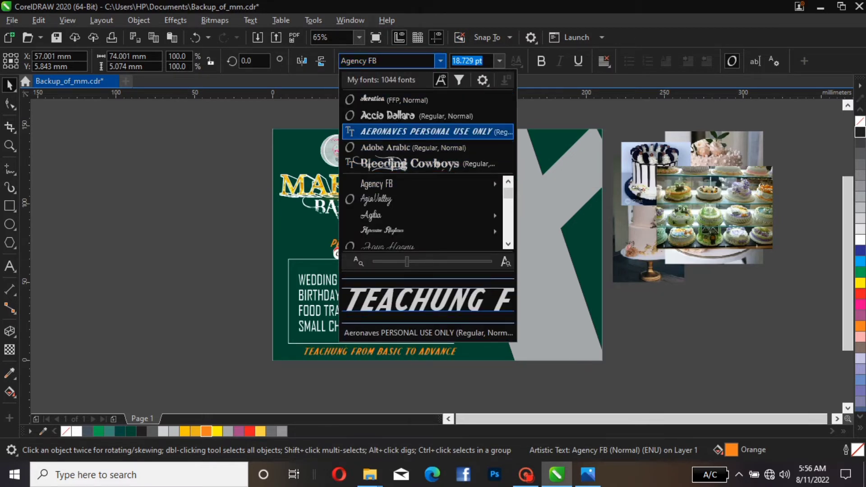
key("Up")
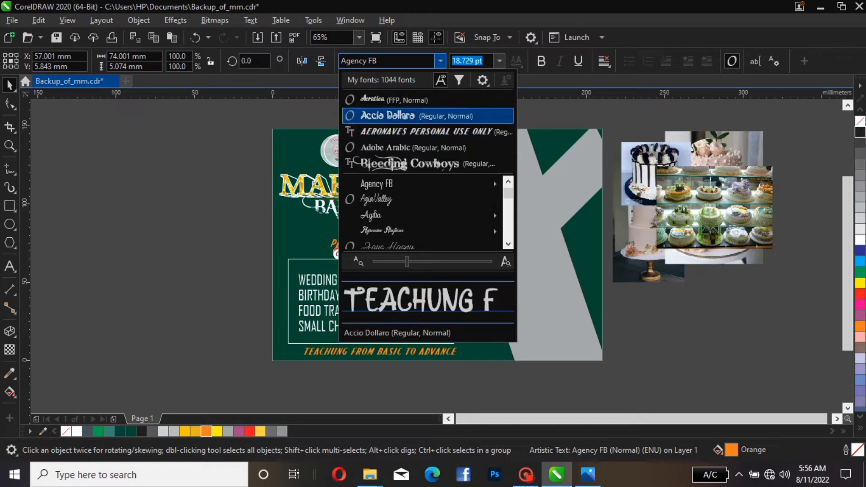
key("Return")
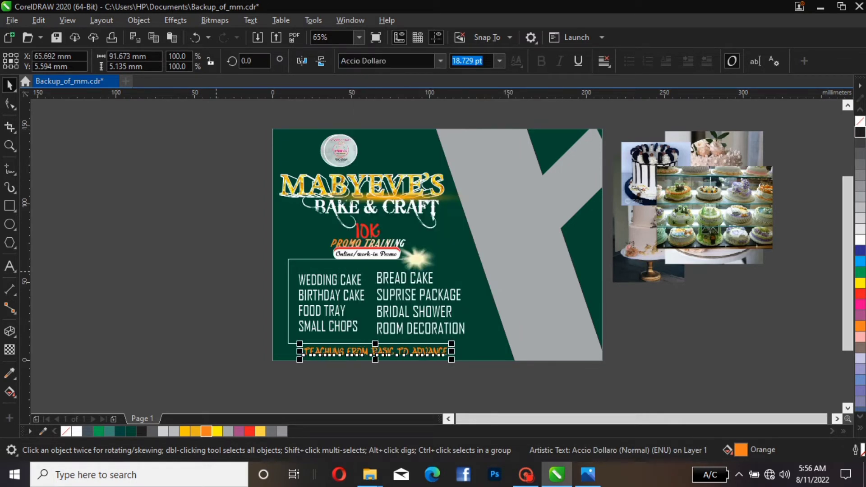
key("Escape")
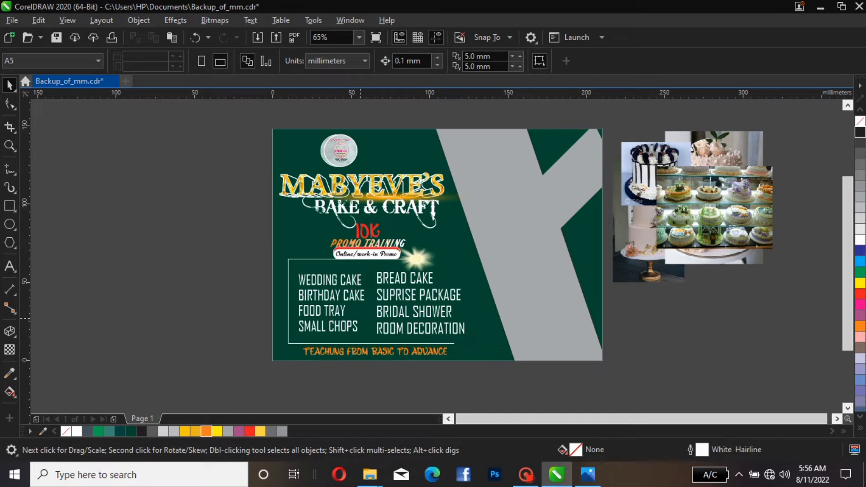
Draw a small star about 6.5 × 7.3 mm with the Star tool beside the page
left_click(9, 224)
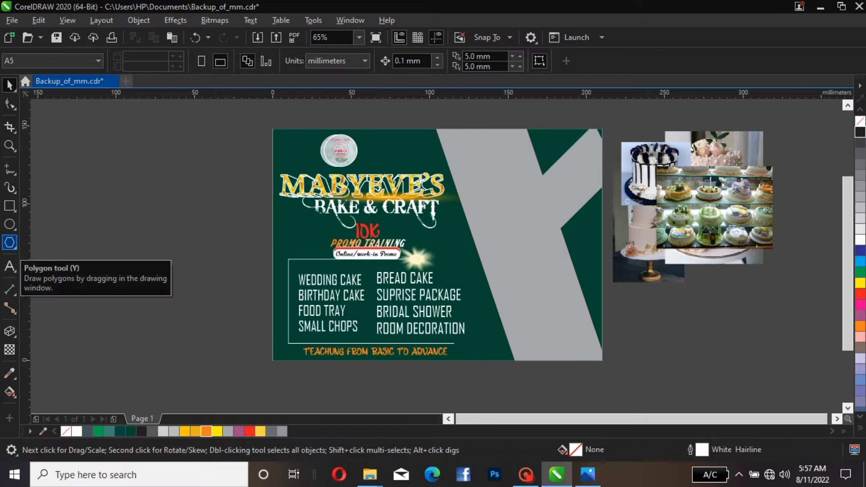
left_click(10, 242)
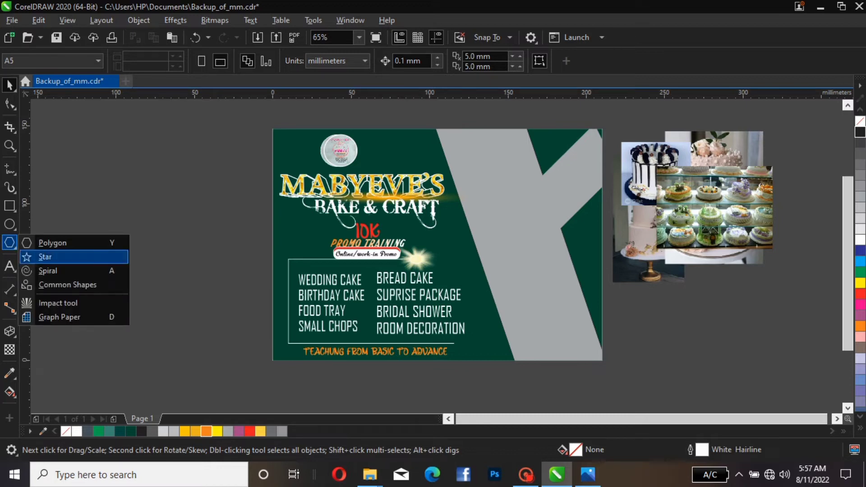
left_click(46, 257)
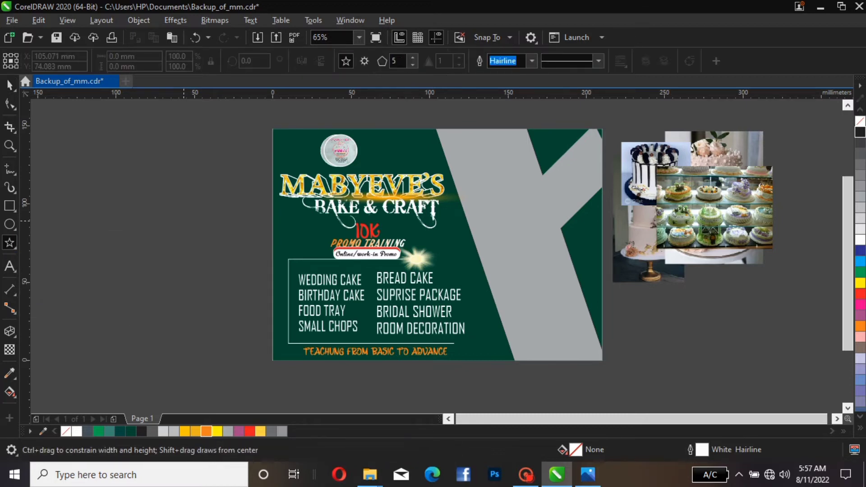
mouse_move(183, 221)
left_mouse_down()
mouse_move(192, 238)
mouse_move(189, 227)
left_mouse_up()
key("space")
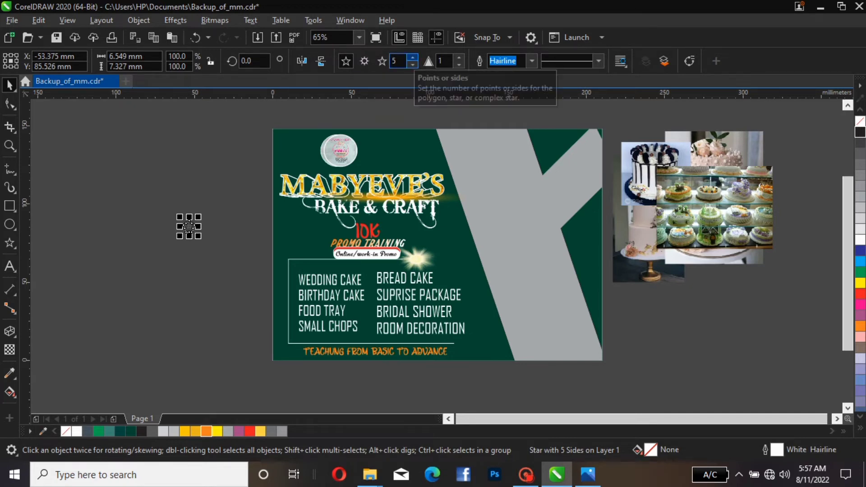
Set the star's number of points to 7
left_click(413, 58)
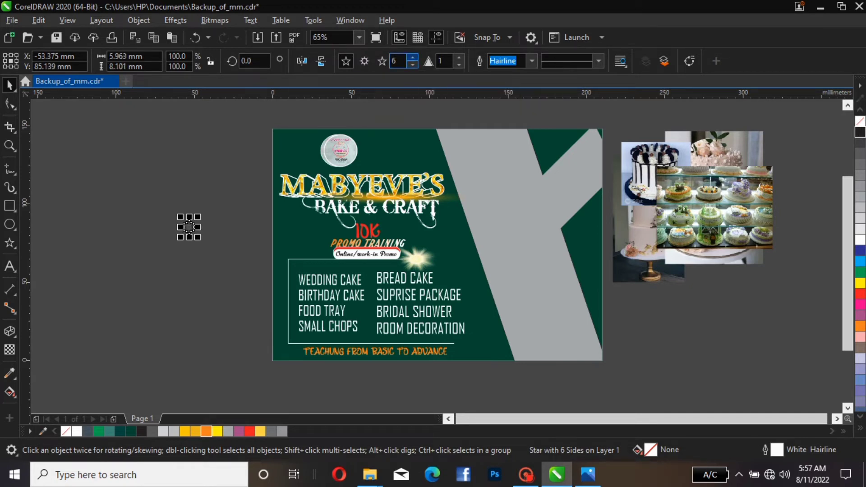
left_click(413, 58)
left_click(413, 58)
left_click(413, 58)
left_click(412, 58)
left_click(412, 57)
left_click(412, 58)
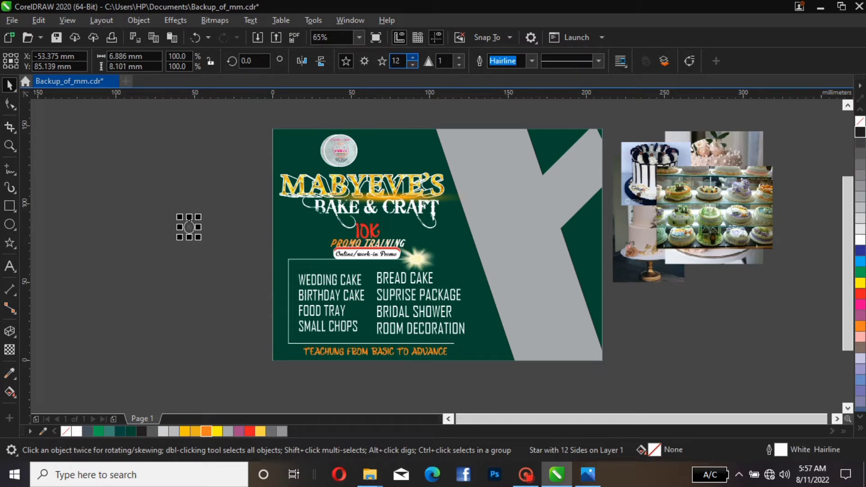
left_click(413, 57)
left_click(413, 65)
left_click(412, 64)
left_click(412, 64)
left_click(413, 64)
left_click(413, 65)
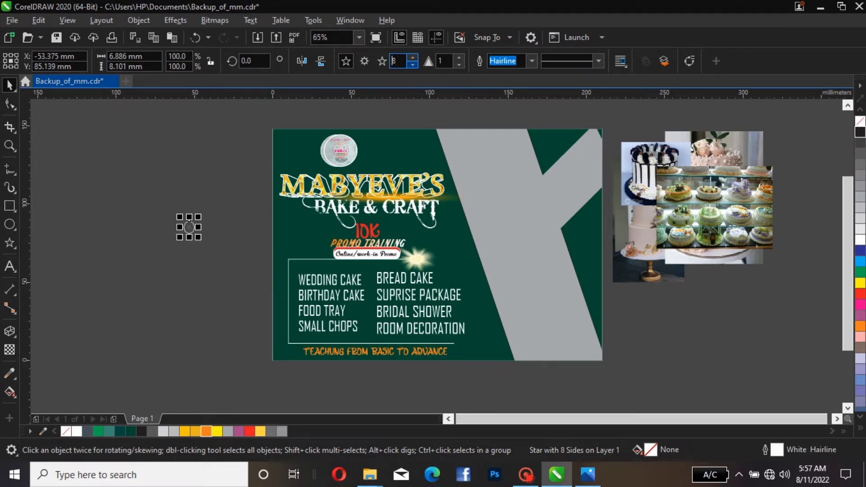
left_click(412, 65)
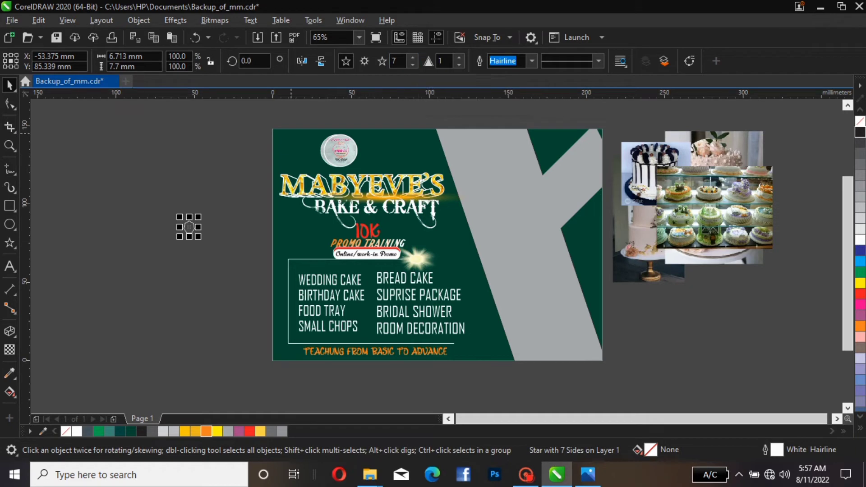
Place the star, about 3.1 mm wide, beside WEDDING CAKE and give it a yellow fill and white outline
left_click_drag(189, 227, 293, 278)
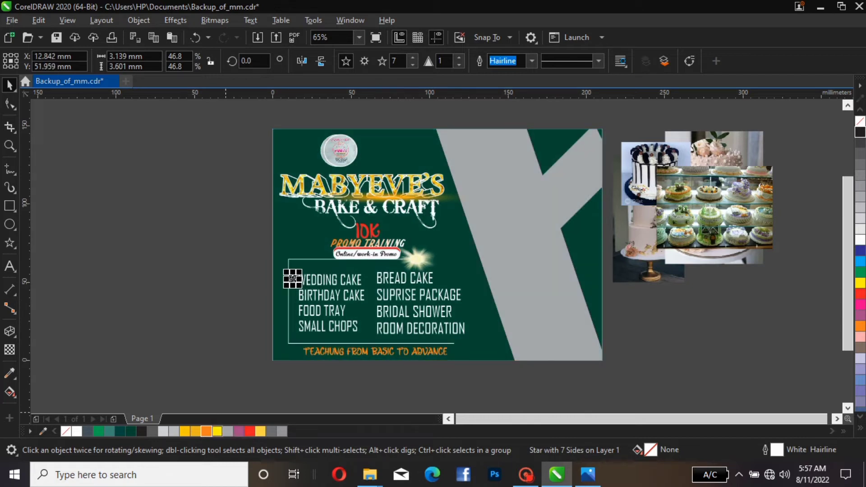
left_click(217, 431)
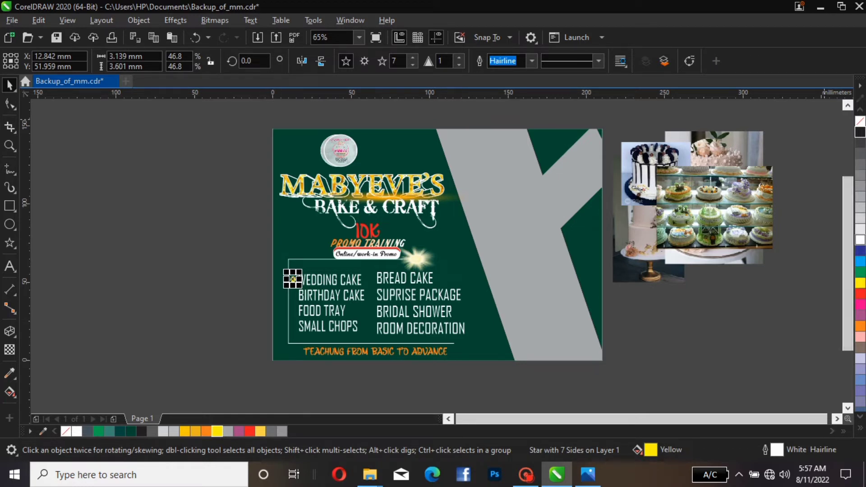
right_click(860, 239)
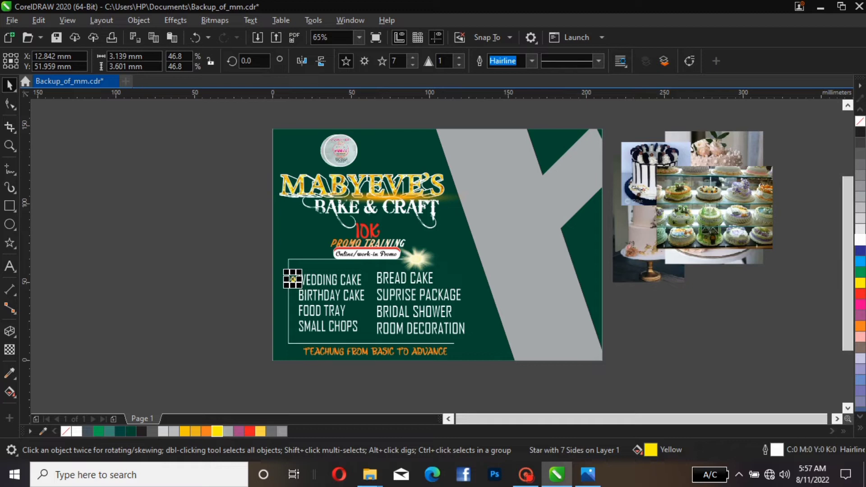
Duplicate the yellow star as bullets beside each of the four items in the first service column
left_click(9, 85)
left_click(271, 251)
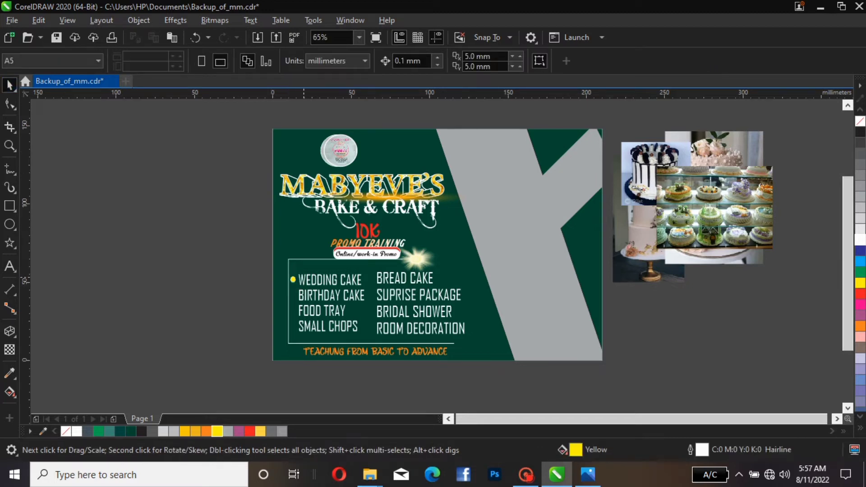
left_click(292, 279)
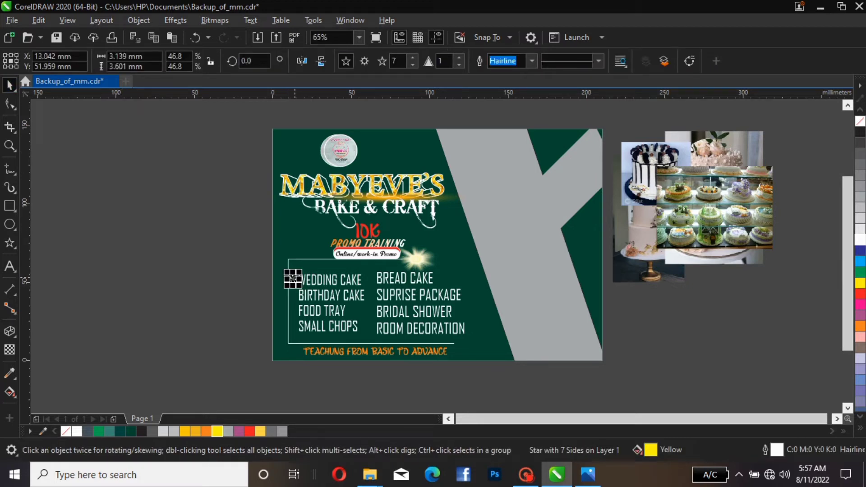
key("Escape")
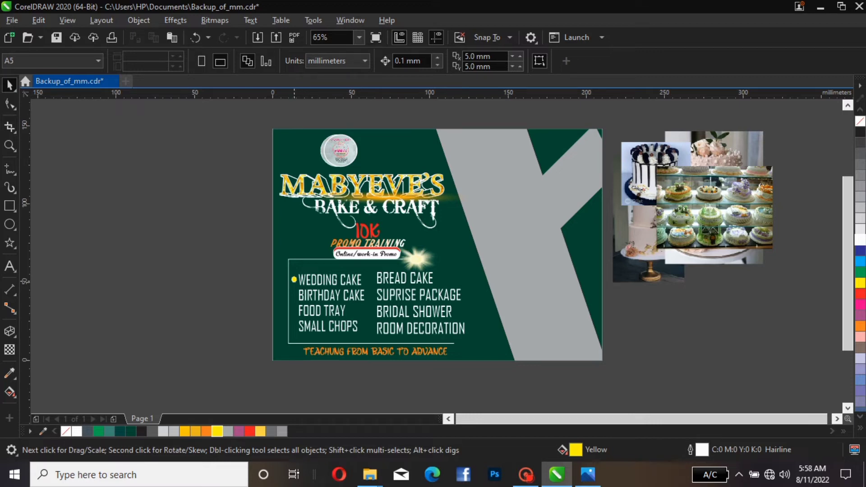
left_click(294, 280)
left_click_drag(294, 280, 294, 320)
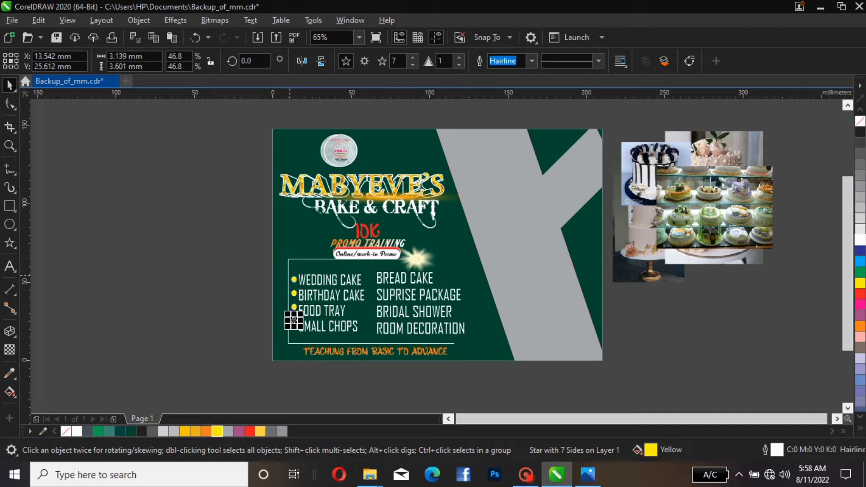
key("Escape")
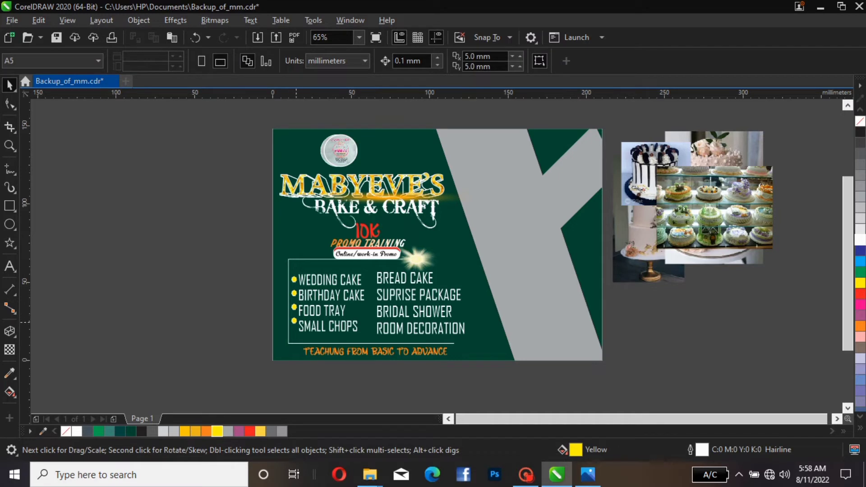
left_click(293, 320)
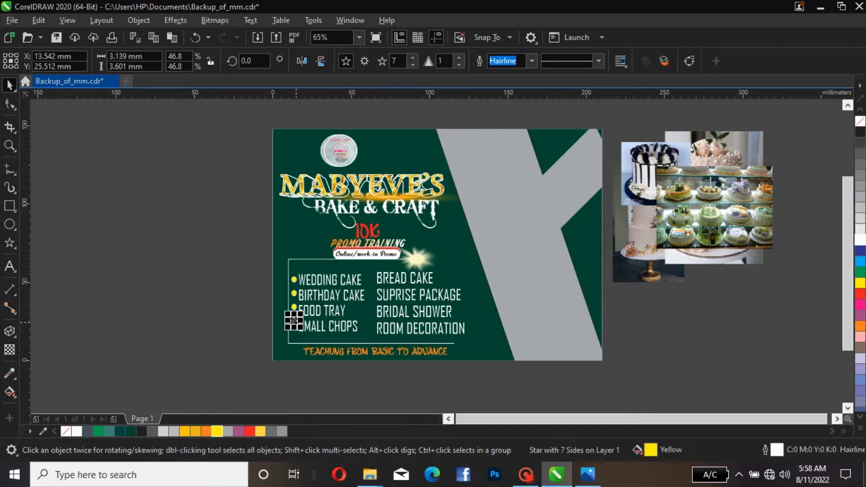
left_click_drag(294, 321, 293, 323)
left_click_drag(294, 322, 293, 294)
left_click(236, 289)
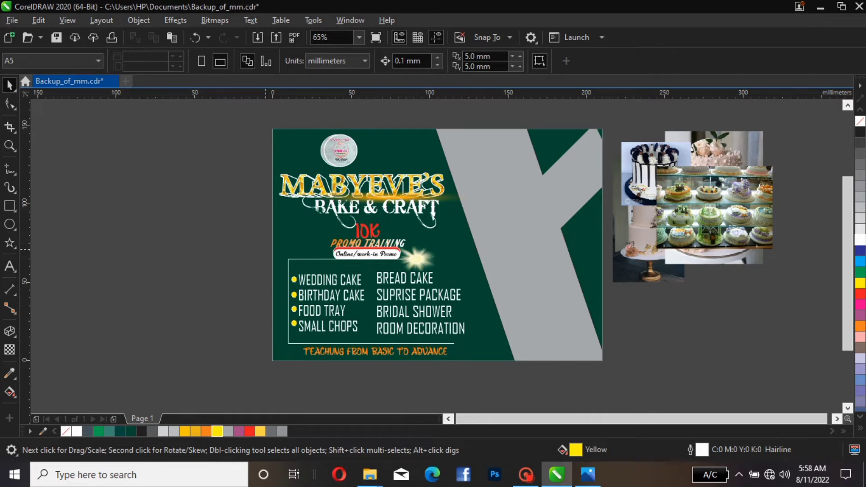
Copy the four star bullets beside the second service column's items and nudge them left
left_click_drag(266, 249, 311, 339)
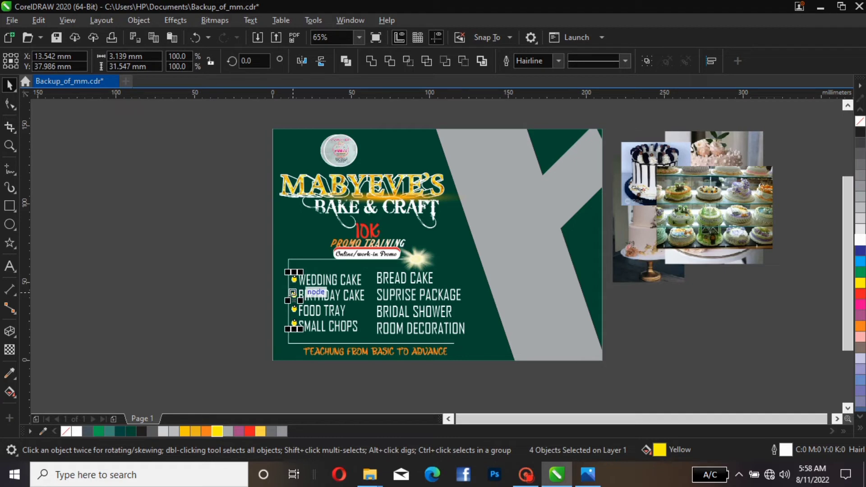
left_click_drag(292, 293, 371, 301)
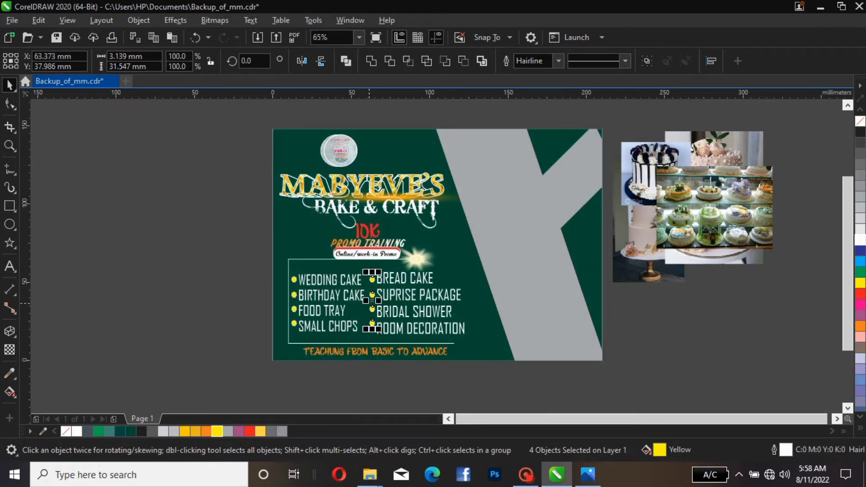
key("Left")
key("Left")
key("Left")
key("Left")
key("Left")
key("Left")
key("Left")
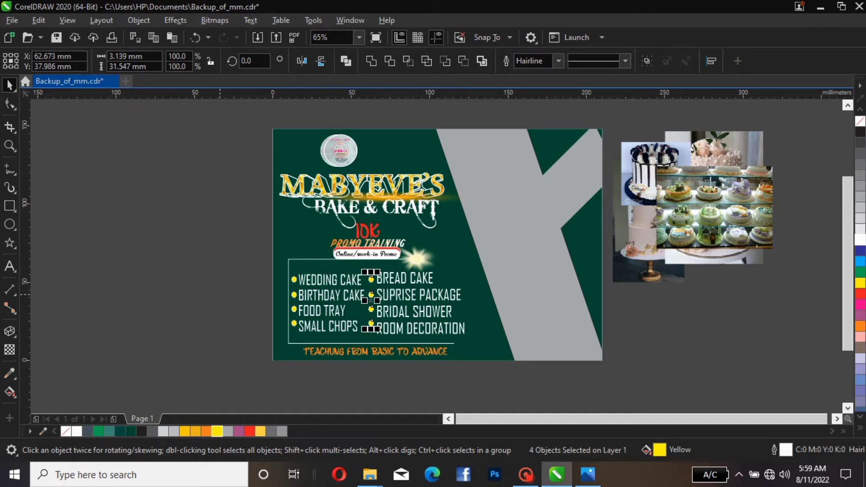
key("Escape")
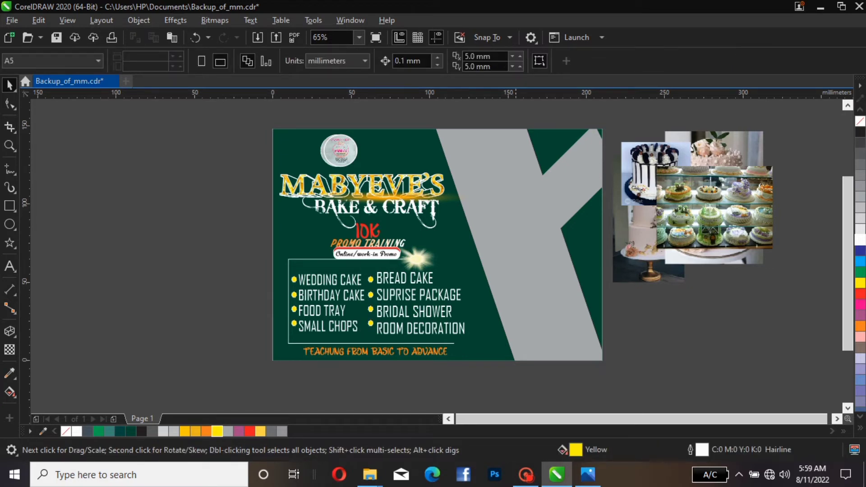
left_click_drag(362, 382, 400, 247)
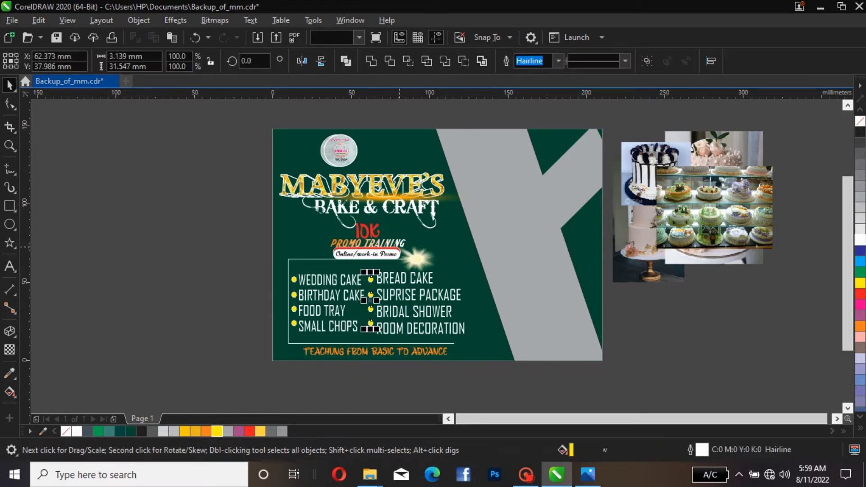
key("Escape")
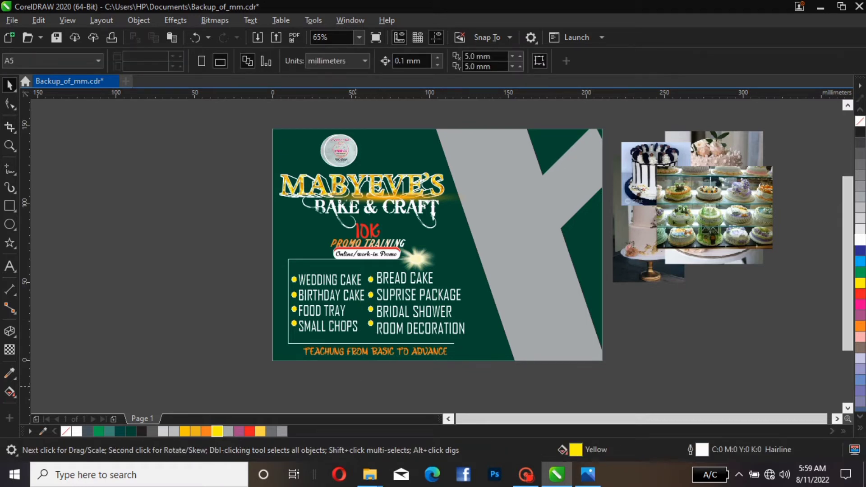
left_click_drag(457, 391, 277, 315)
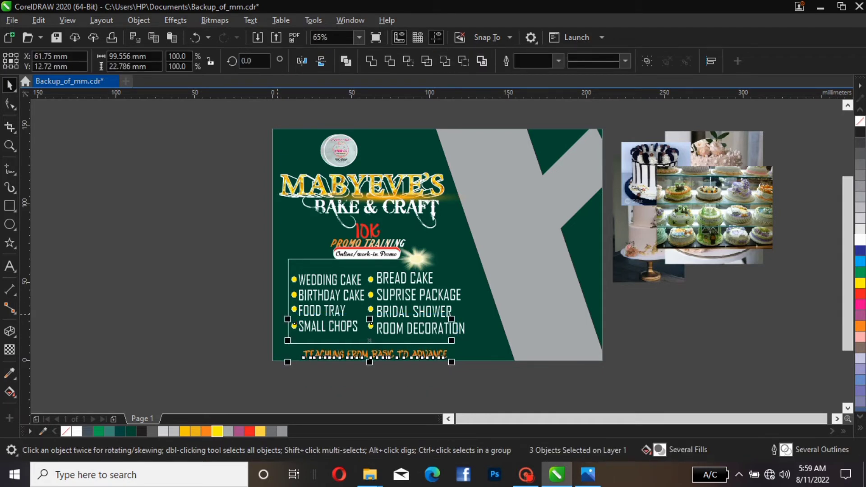
key("Escape")
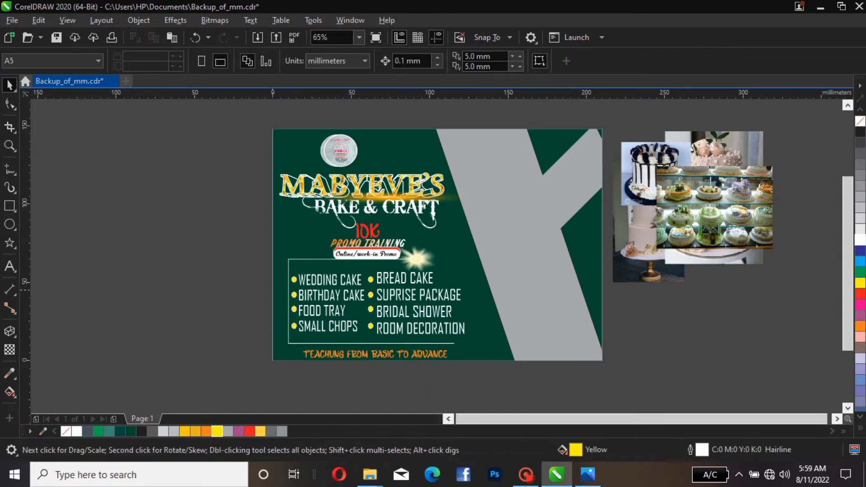
left_click_drag(244, 289, 408, 323)
left_click_drag(259, 300, 402, 315)
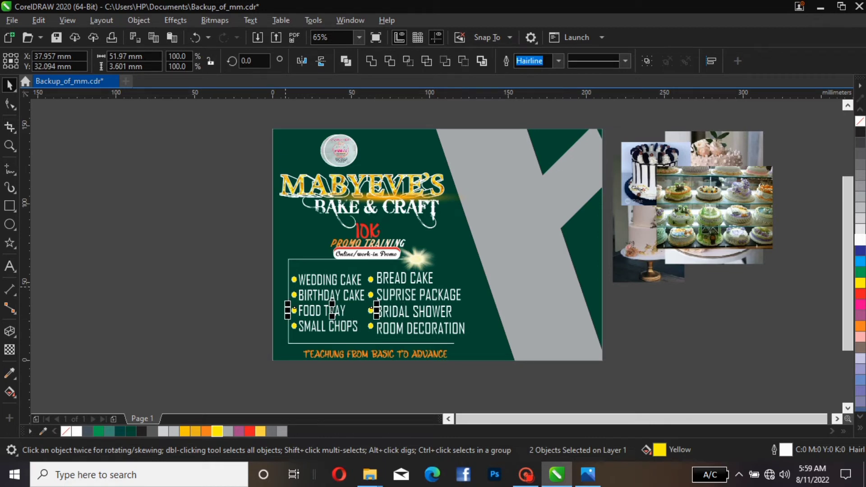
left_click(261, 267)
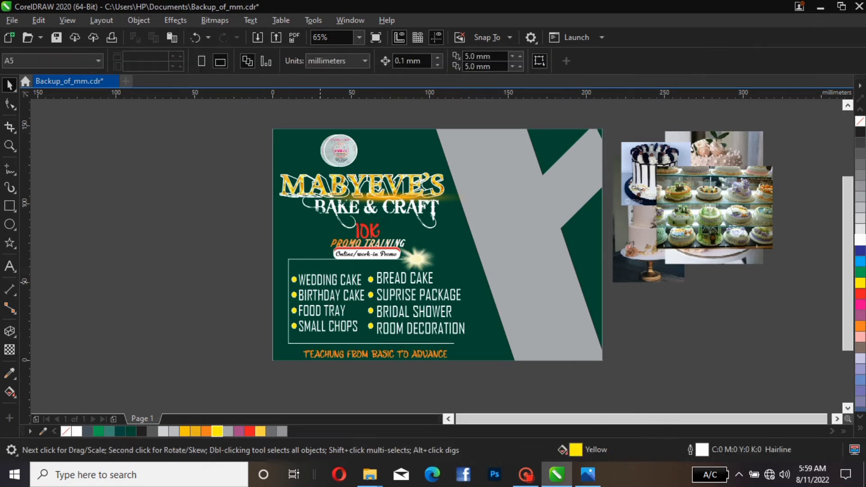
Set the first service column's text size to 27.11 pt to match the second column
left_click(320, 280)
left_click_drag(368, 271, 371, 268)
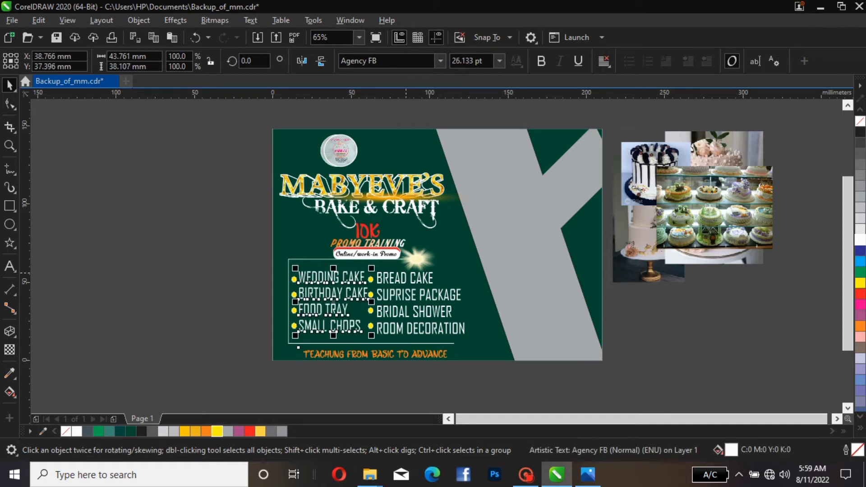
left_click(410, 297)
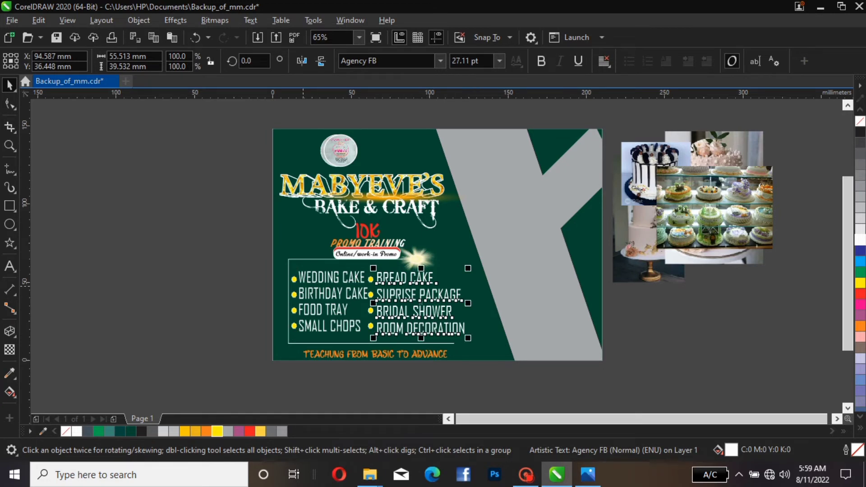
left_click(303, 287)
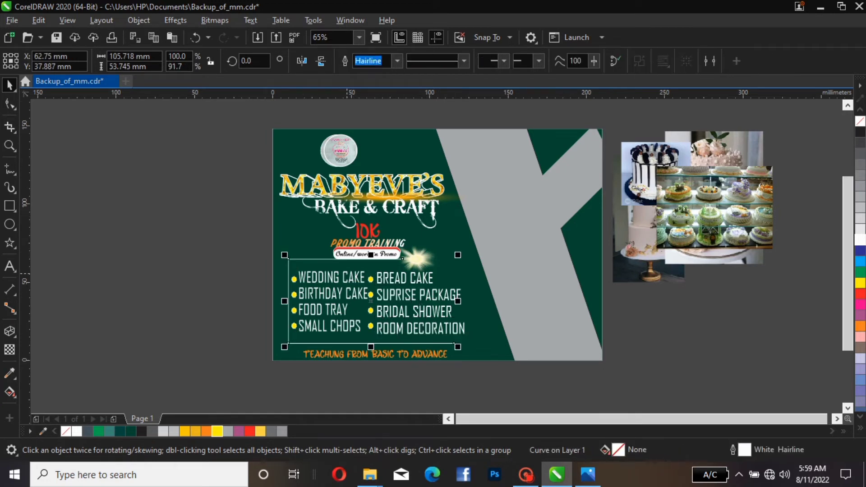
left_click(347, 273)
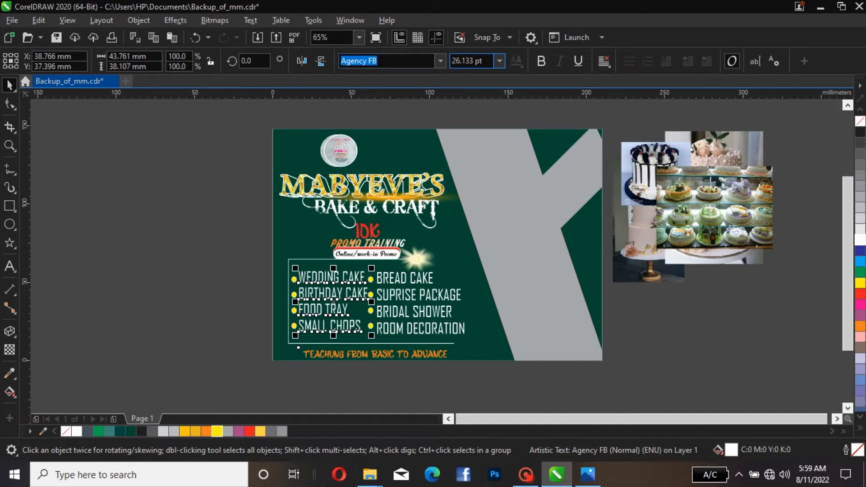
left_click_drag(483, 61, 452, 61)
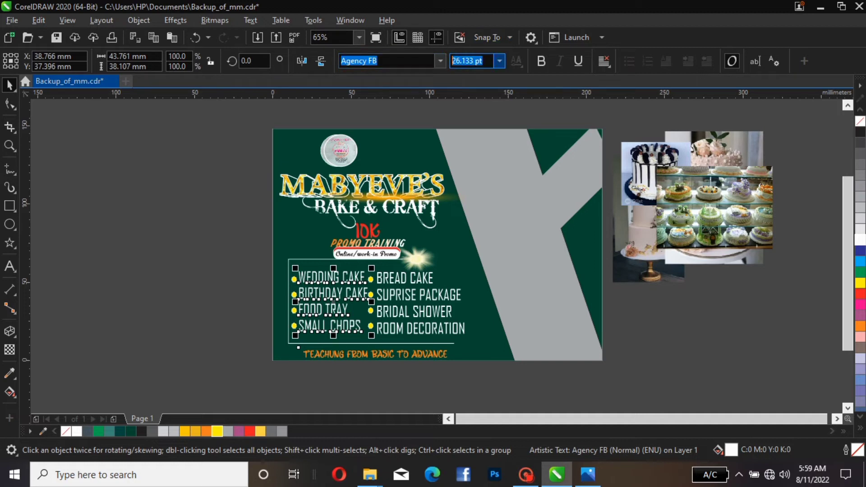
type("27")
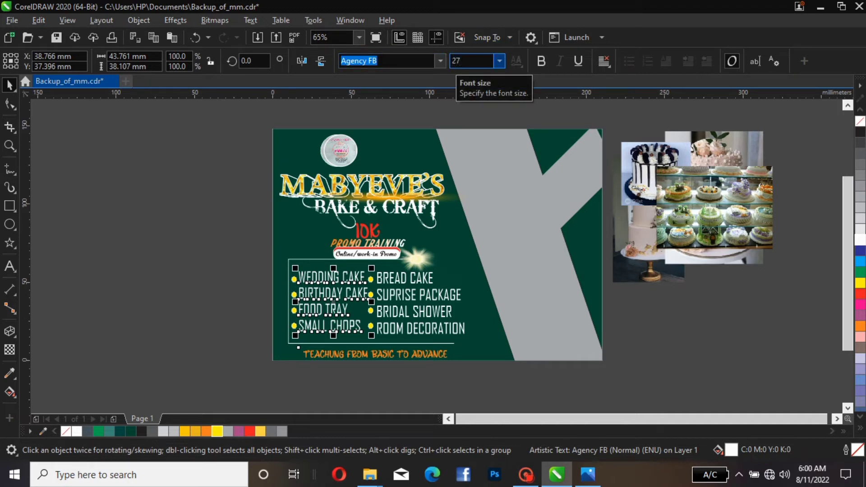
type(".11")
key("Return")
key("Escape")
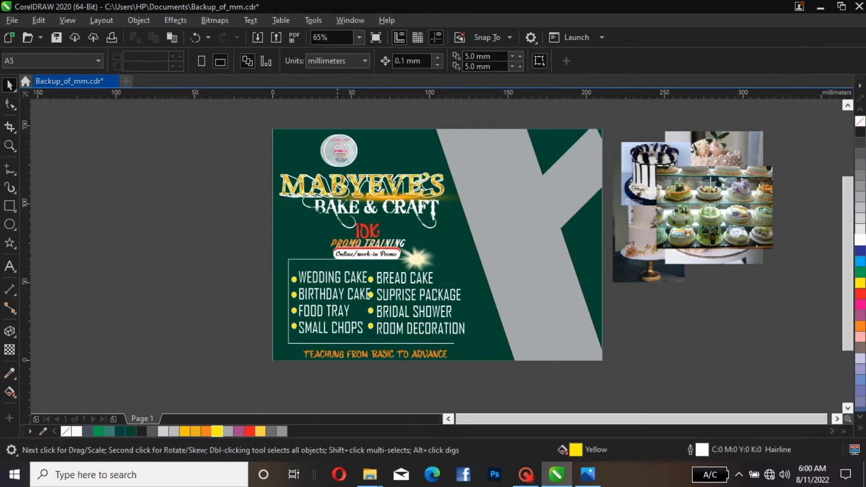
Nudge the first column's four star bullets up to line up with their items
left_click_drag(246, 238, 304, 346)
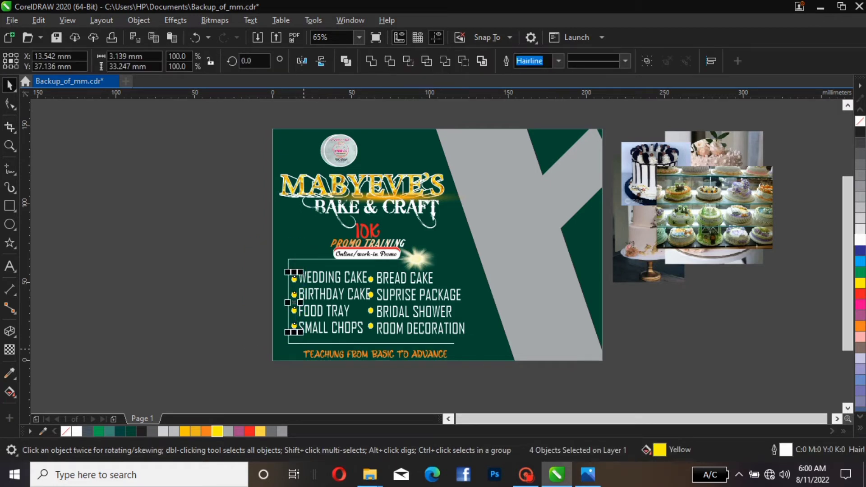
key("Up")
key("Up")
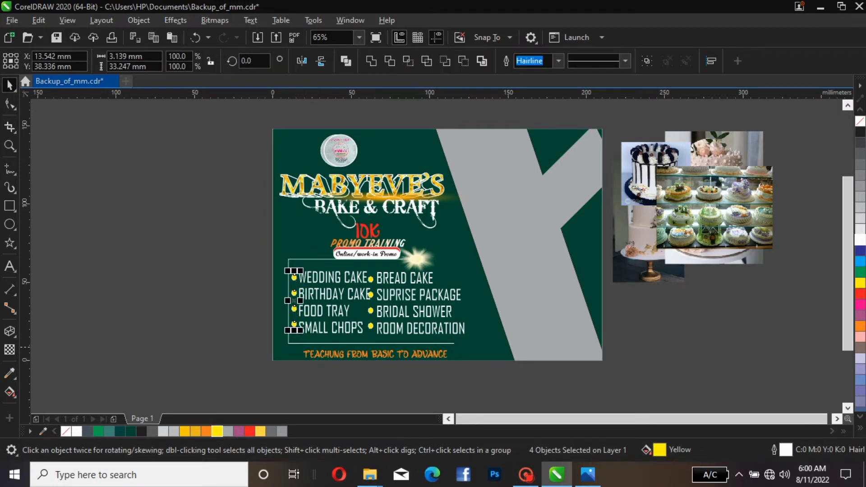
key("Escape")
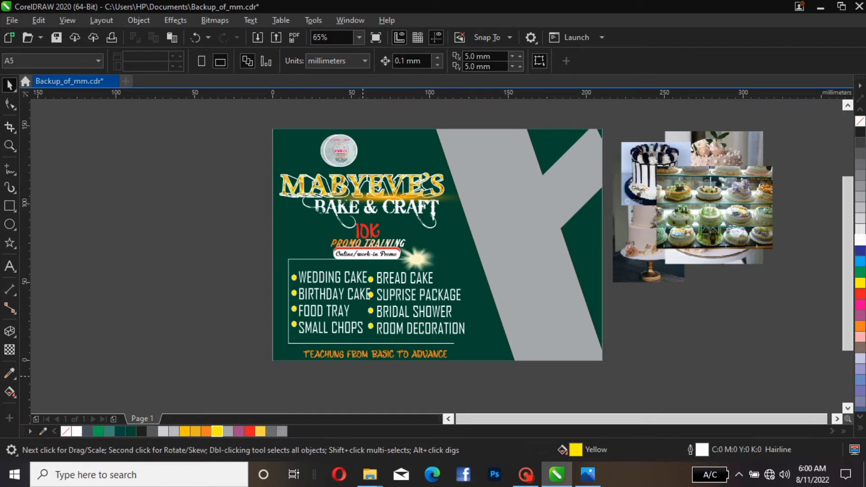
Nudge the second column's four star bullets right and up beside their items
left_click_drag(363, 376, 389, 260)
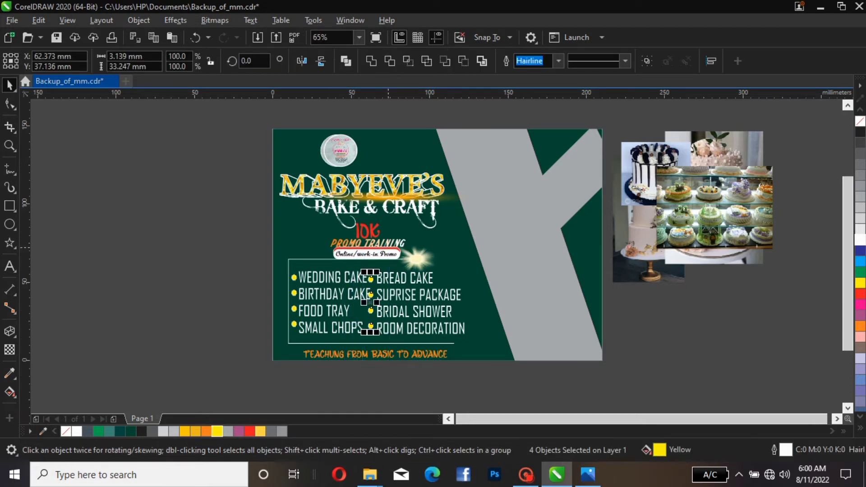
left_click(388, 249)
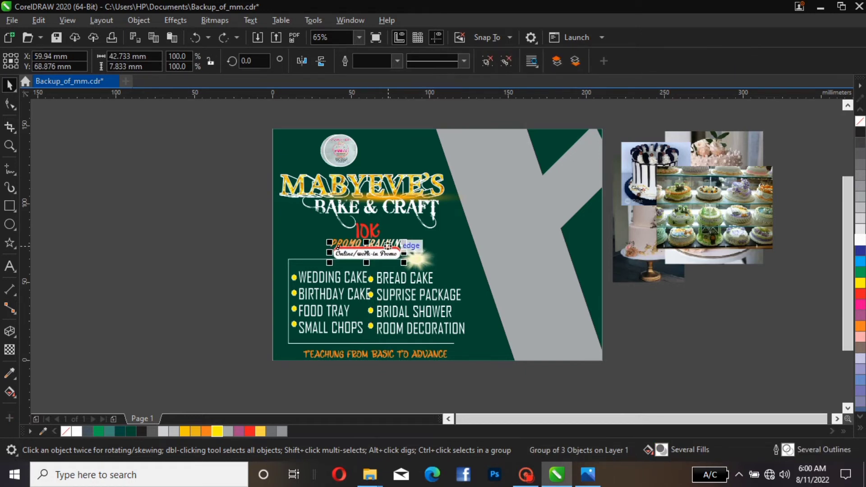
key("ctrl+z")
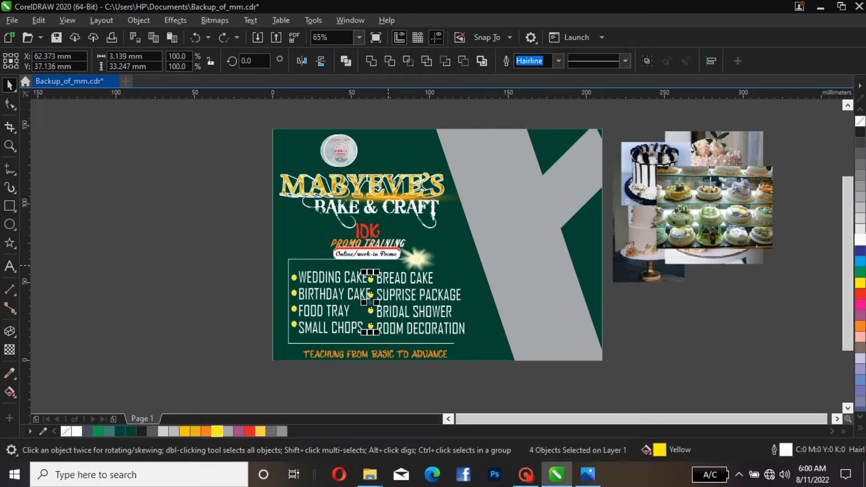
key("Right")
key("Right")
key("Right")
key("Right")
key("Right")
key("Right")
key("Up")
key("Up")
key("Up")
key("Right")
key("Right")
key("Right")
key("Right")
key("Right")
key("Right")
key("Right")
key("Right")
key("Right")
key("Right")
key("Right")
key("Right")
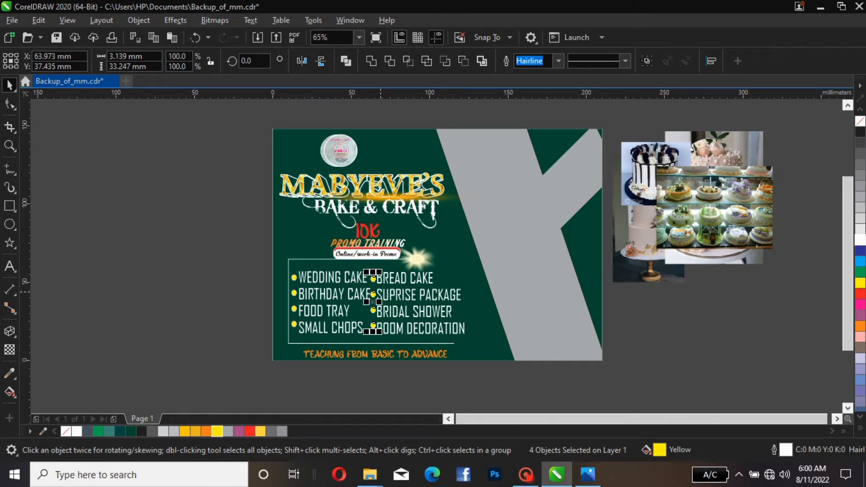
key("Escape")
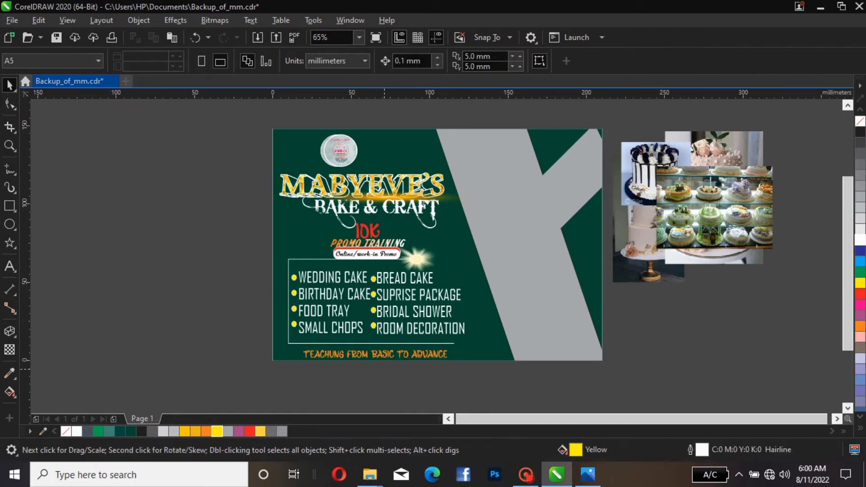
Move the second column's service text slightly right and nudge it up
mouse_move(420, 279)
left_mouse_down()
mouse_move(430, 274)
mouse_move(425, 281)
left_mouse_up()
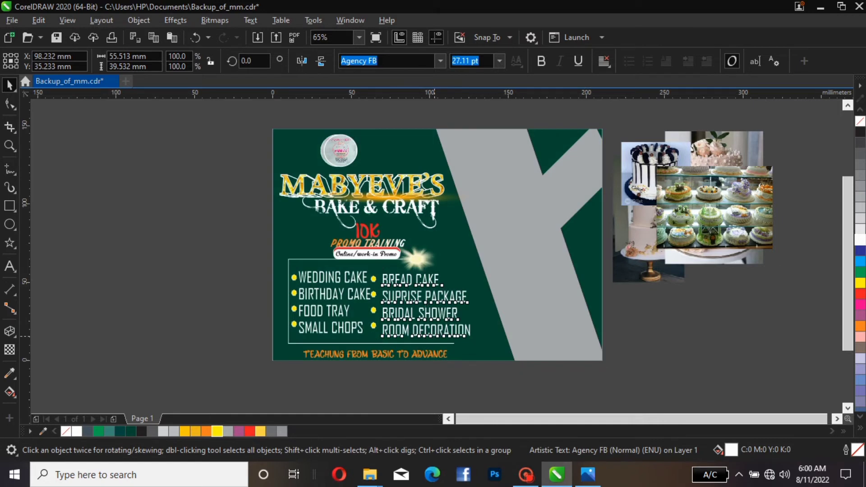
key("Up")
key("Up")
key("Up")
key("Up")
key("Up")
key("Up")
key("Up")
key("Up")
key("Up")
key("Up")
key("Up")
left_click(434, 334)
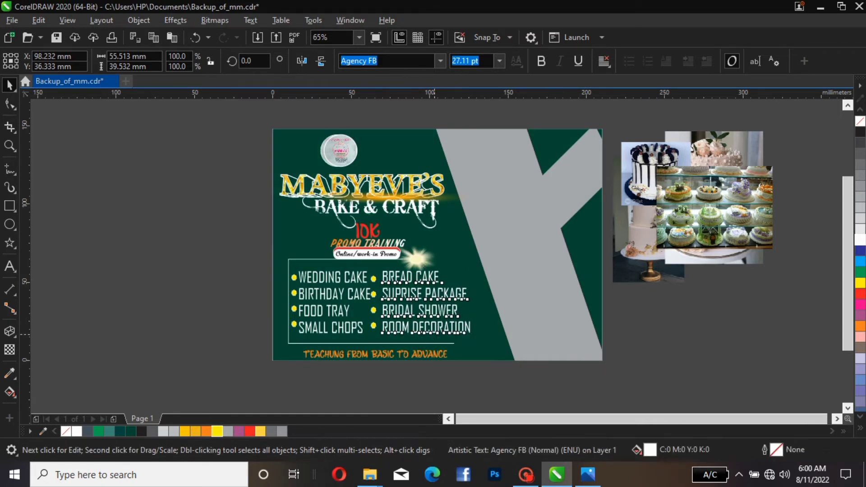
key("Up")
key("Up")
key("Up")
key("Up")
key("Up")
key("Up")
key("Up")
key("Up")
key("Up")
key("Up")
key("Up")
key("Up")
key("Up")
key("Up")
key("Up")
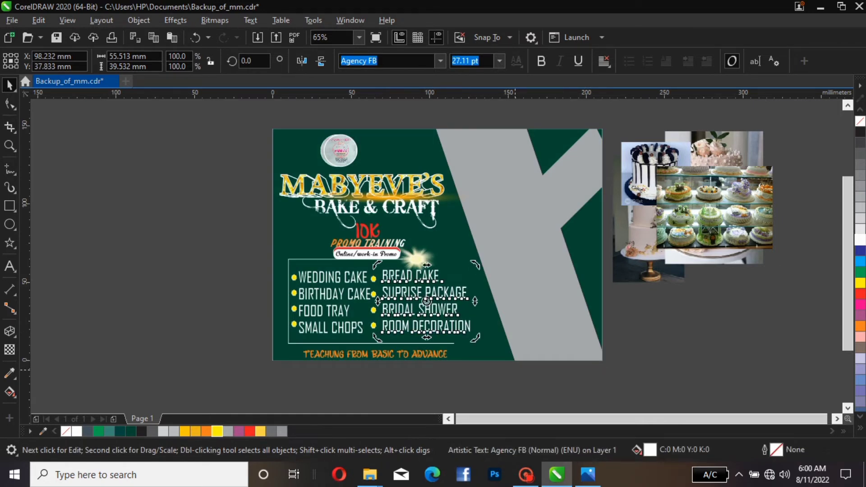
key("Escape")
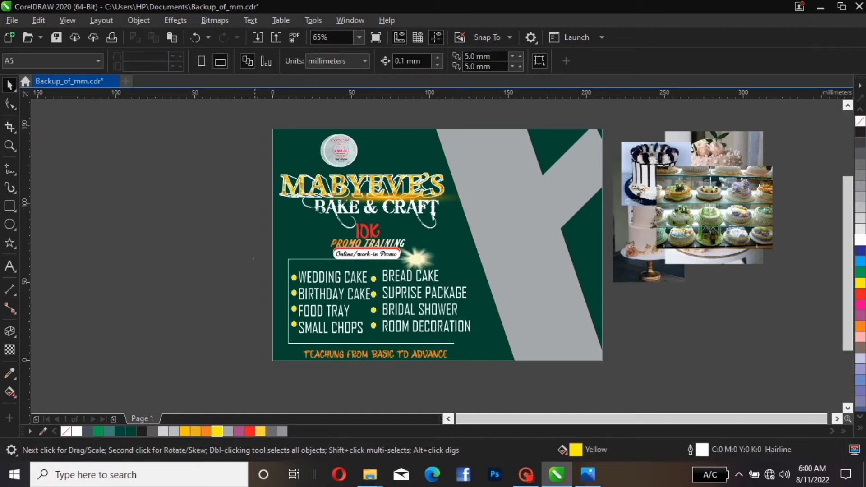
Nudge the star bullets beside WEDDING CAKE and BREAD CAKE up
left_click_drag(252, 258, 388, 292)
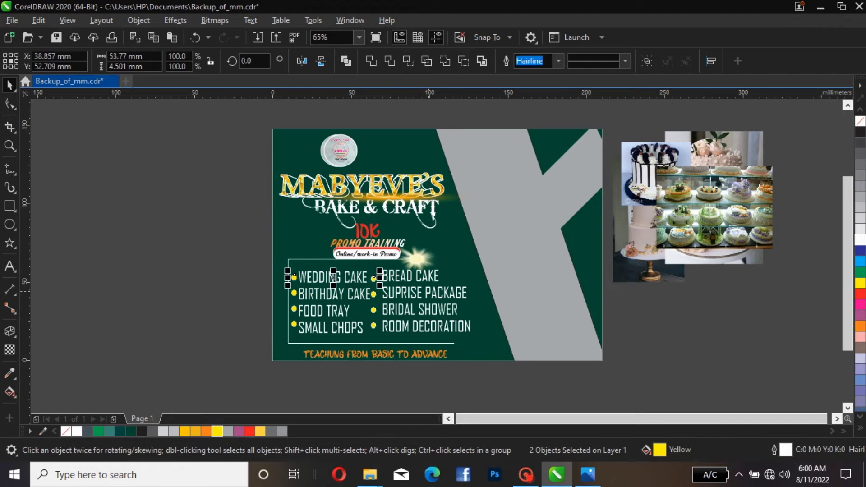
key("Up")
key("Up")
key("Up")
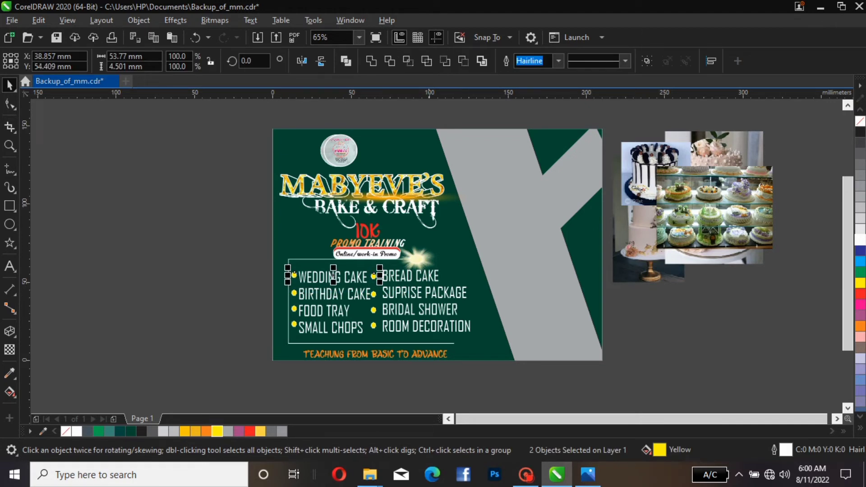
left_click(453, 381)
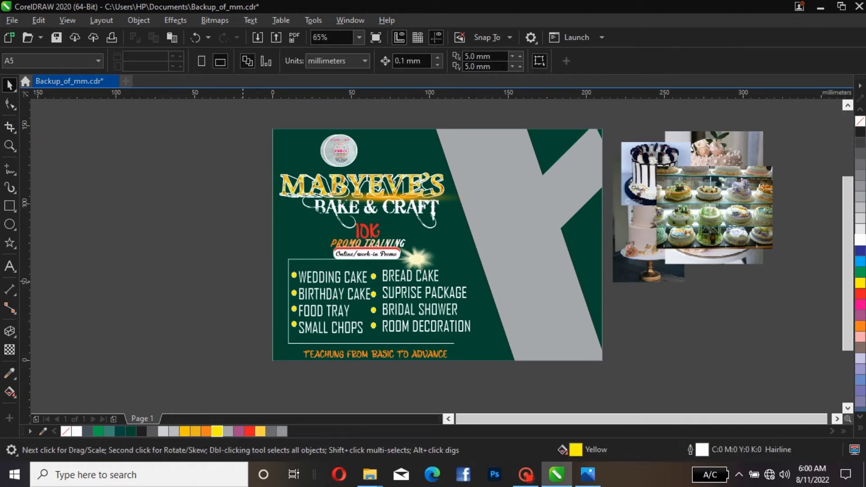
Nudge the second column's four star bullets further right
left_click_drag(242, 281, 381, 309)
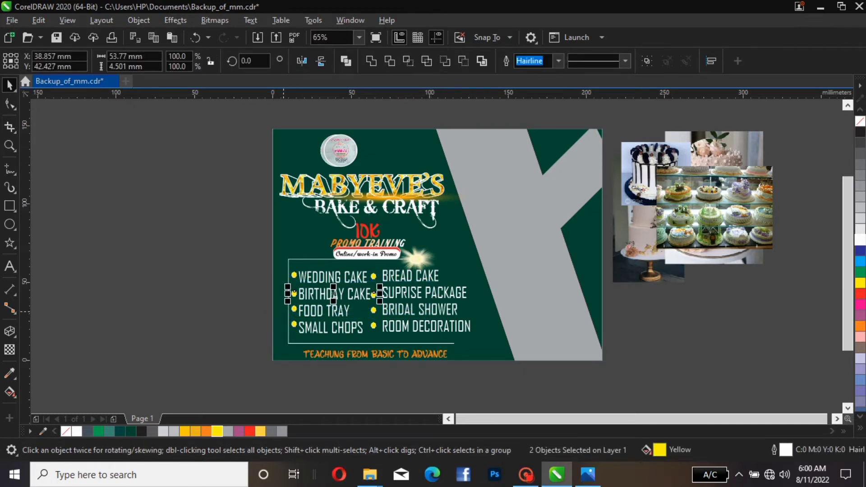
key("Escape")
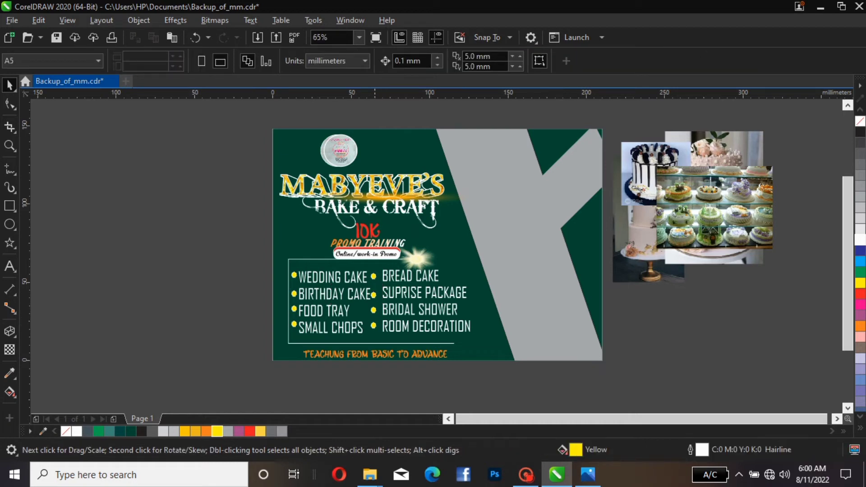
left_click_drag(362, 377, 389, 255)
key("Right")
key("Right")
key("Right")
key("Right")
key("Right")
key("Right")
key("Right")
key("Right")
key("Right")
key("Right")
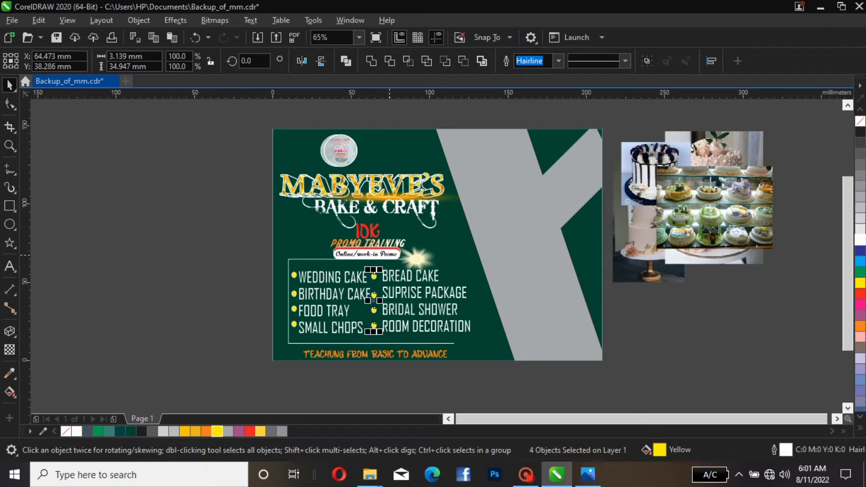
key("Escape")
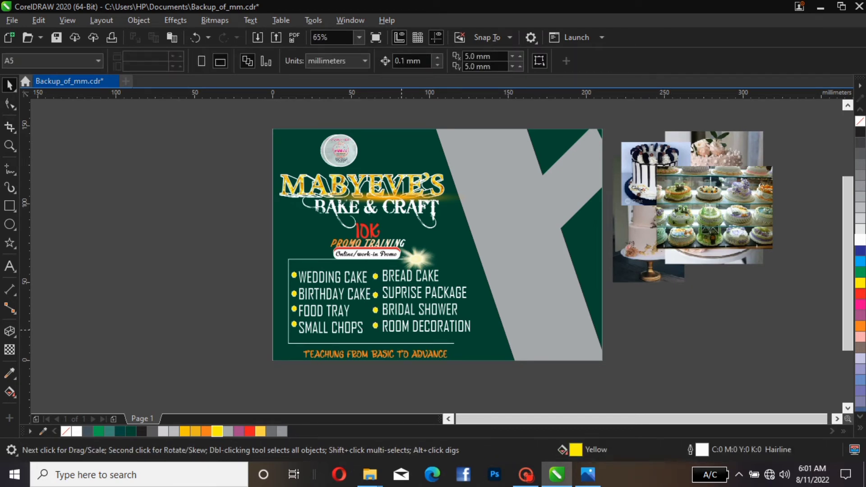
Nudge the bottom tagline TEACHUNG FROM BASIC TO ADVANCE up and give it a white outline
left_click(361, 354)
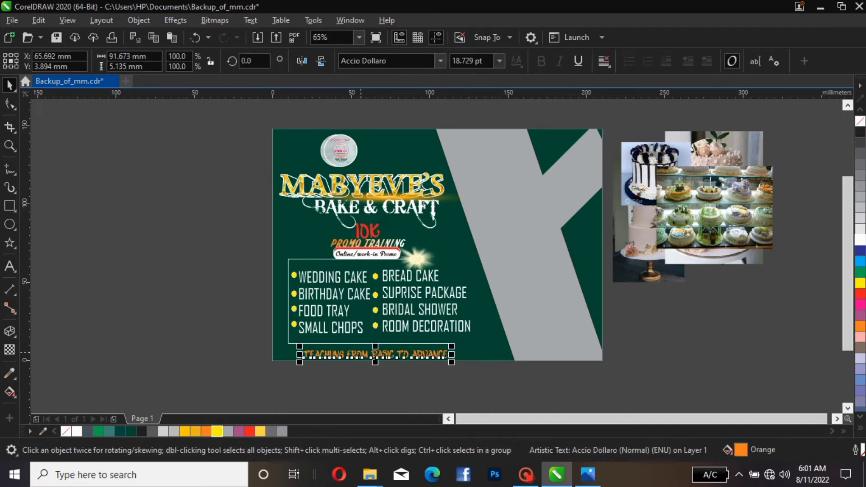
key("Up")
key("Up")
key("Up")
key("Up")
key("Up")
key("Up")
key("Up")
key("Up")
key("Up")
key("Up")
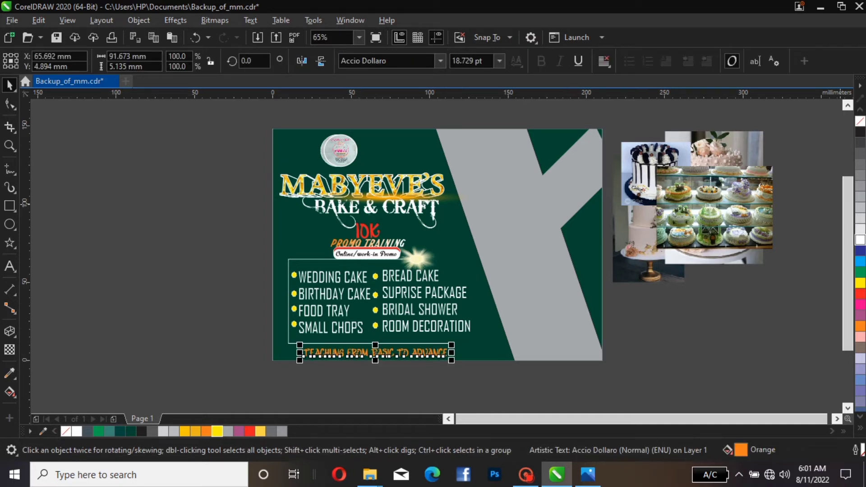
right_click(860, 240)
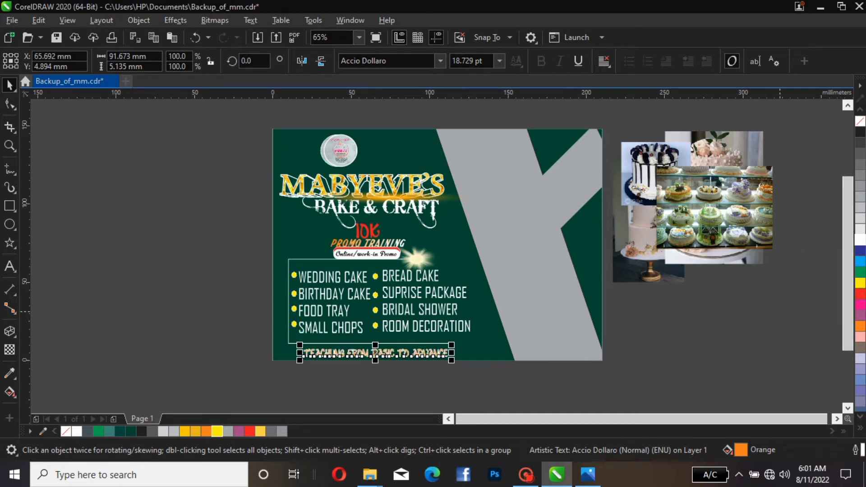
key("Escape")
left_click(433, 356)
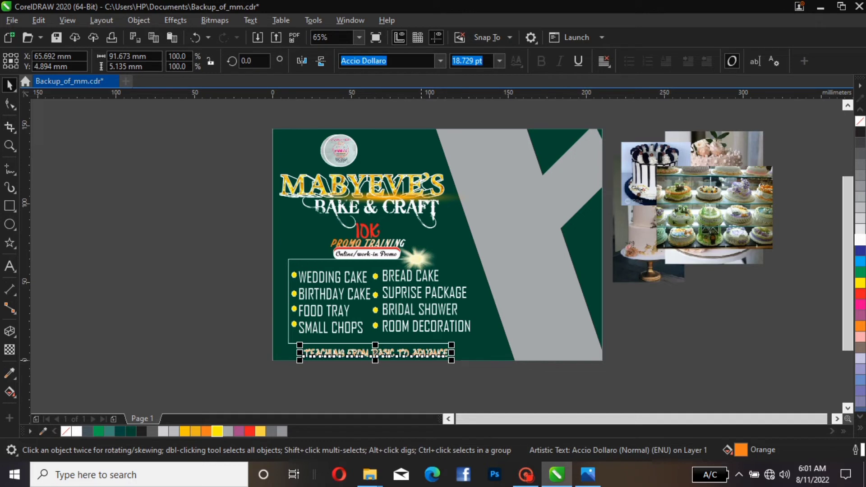
Nudge the bottom tagline up slightly and fill it with the yellow C0 M15 Y83 K0 colour
left_click_drag(413, 356, 413, 354)
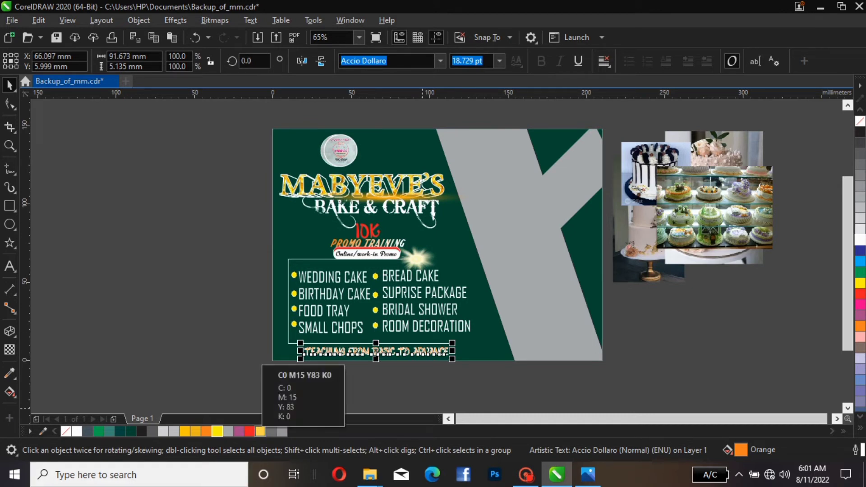
left_click(260, 431)
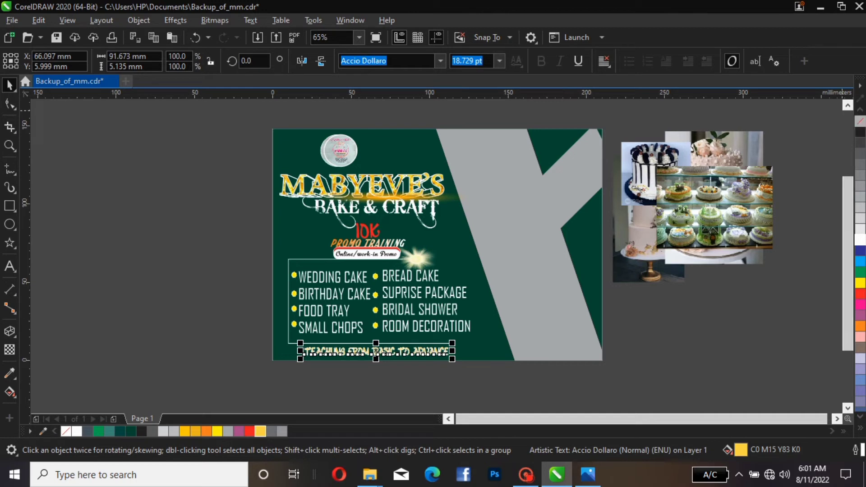
key("Escape")
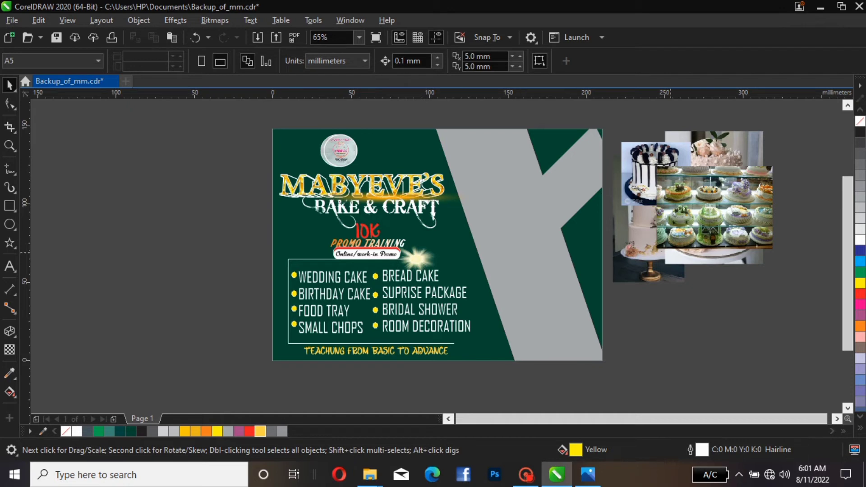
Rearrange the cake photos beside the flyer, shifting the display-case, top and white cake images
left_click_drag(682, 194, 717, 230)
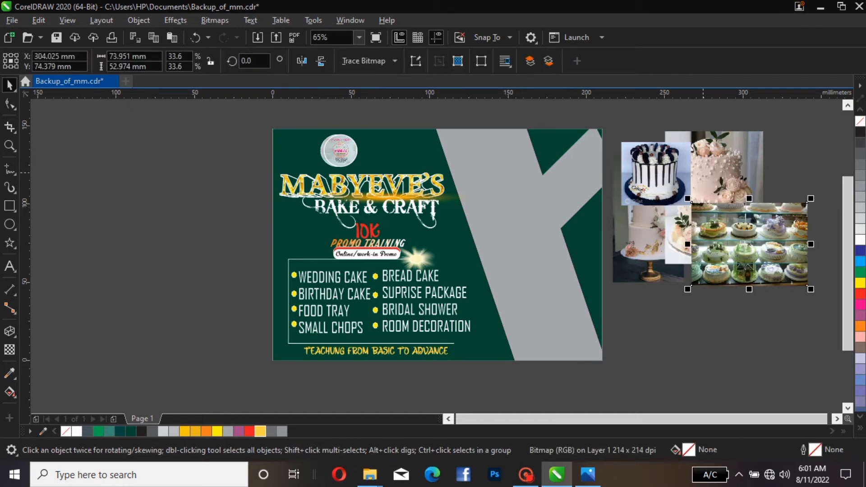
left_click(710, 161)
left_click_drag(709, 162, 719, 165)
left_click(658, 178)
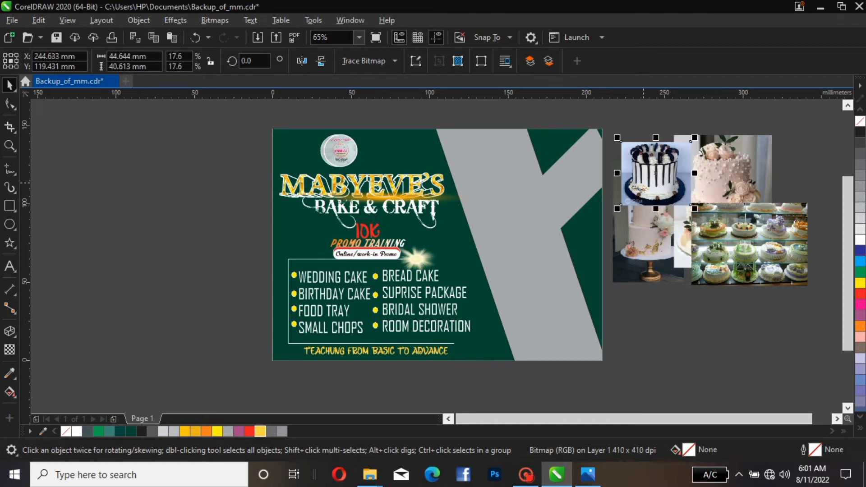
left_click(661, 243)
left_click_drag(661, 243, 661, 251)
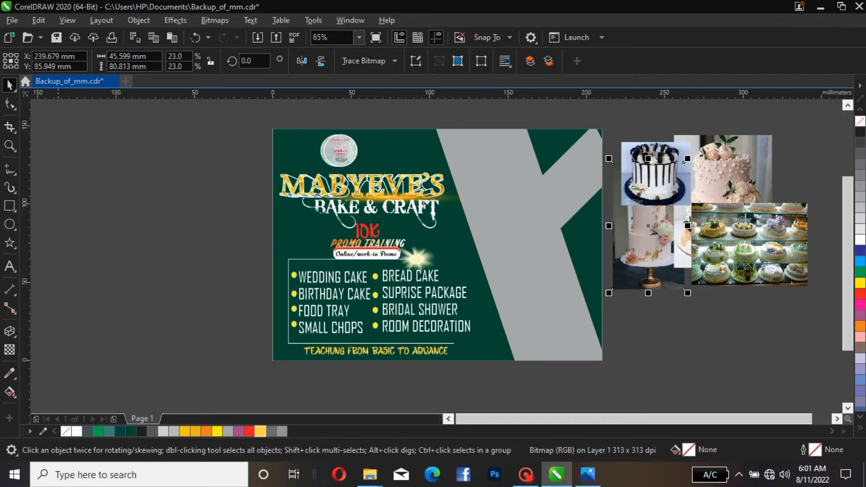
Draw a circle about 45 mm wide off the page to the left and move it slightly
left_click(9, 224)
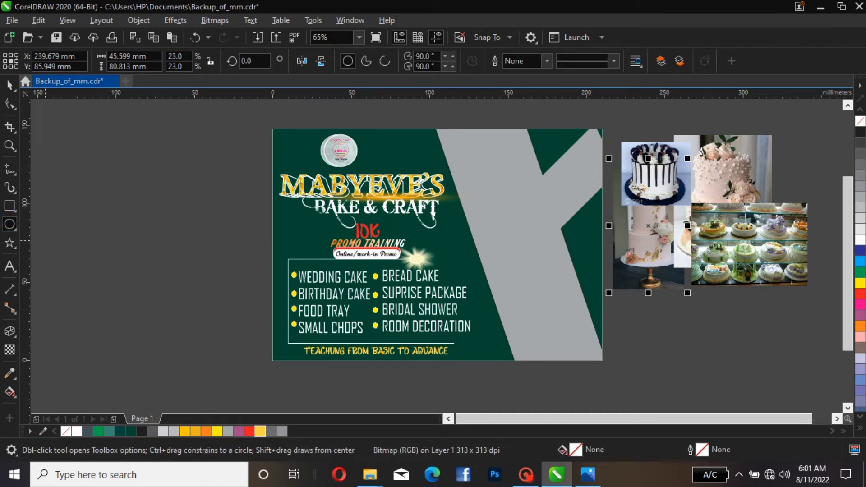
left_click_drag(124, 205, 196, 275)
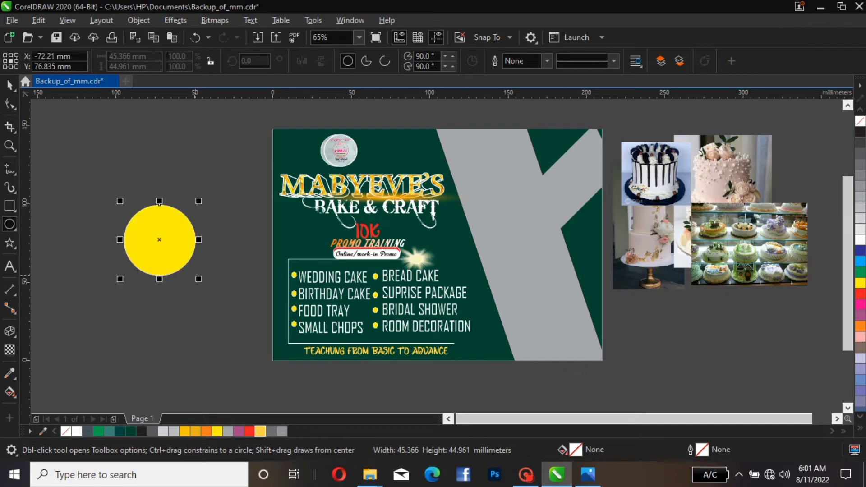
key("space")
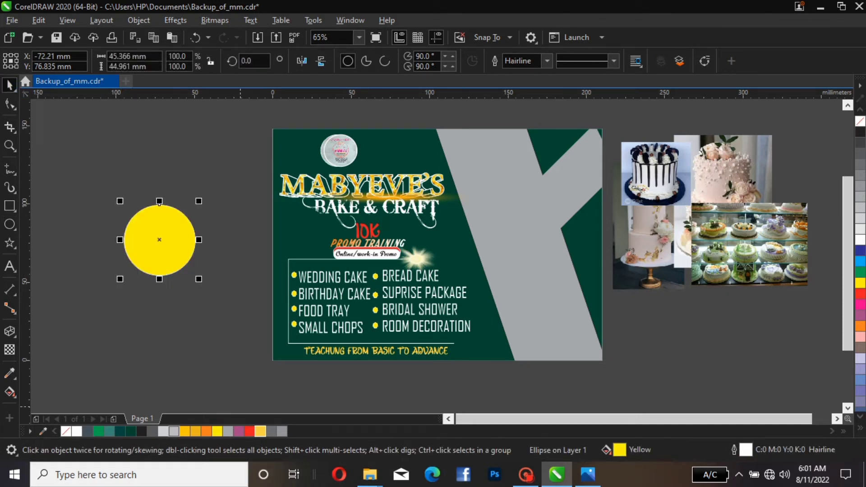
left_click(176, 235)
left_click_drag(176, 235, 201, 224)
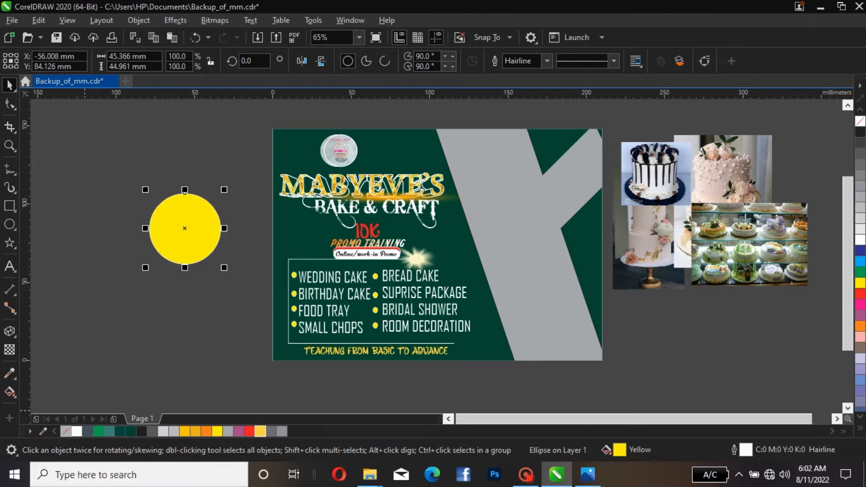
Remove the circle's fill and set its outline width to 4.0 pt
left_click(66, 431)
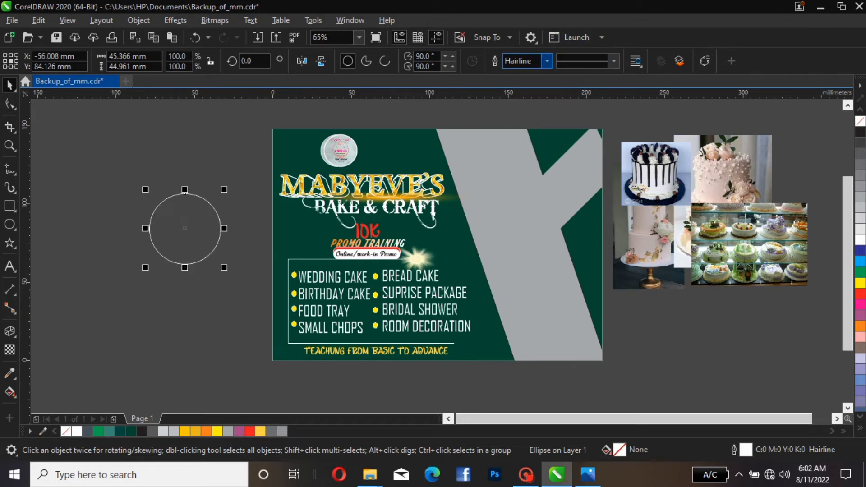
left_click(546, 61)
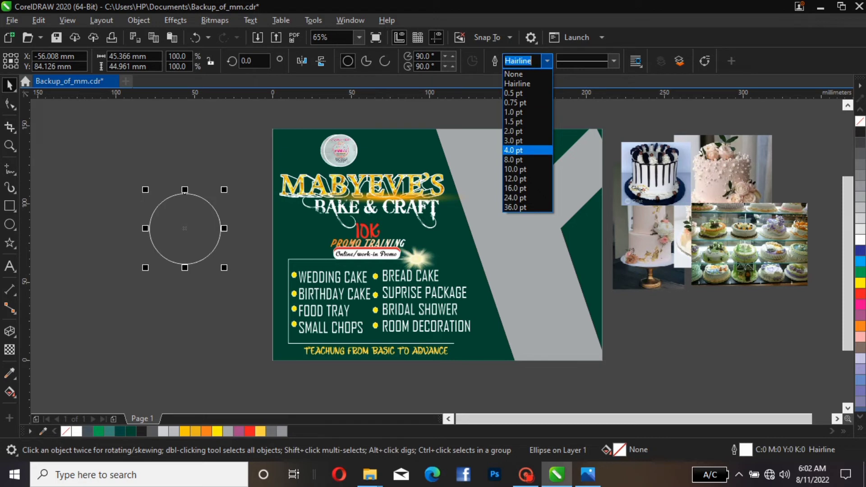
key("Return")
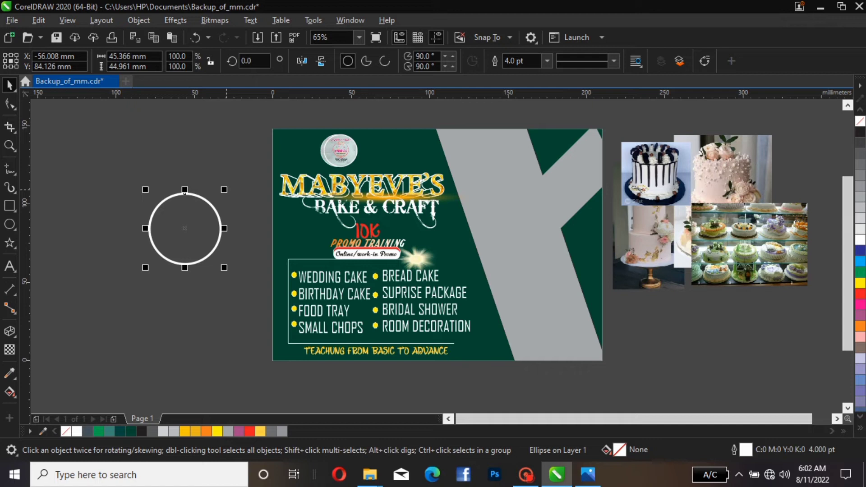
Create two larger concentric copies of the ring, at about 118% and 132% scale
left_click_drag(224, 189, 233, 172)
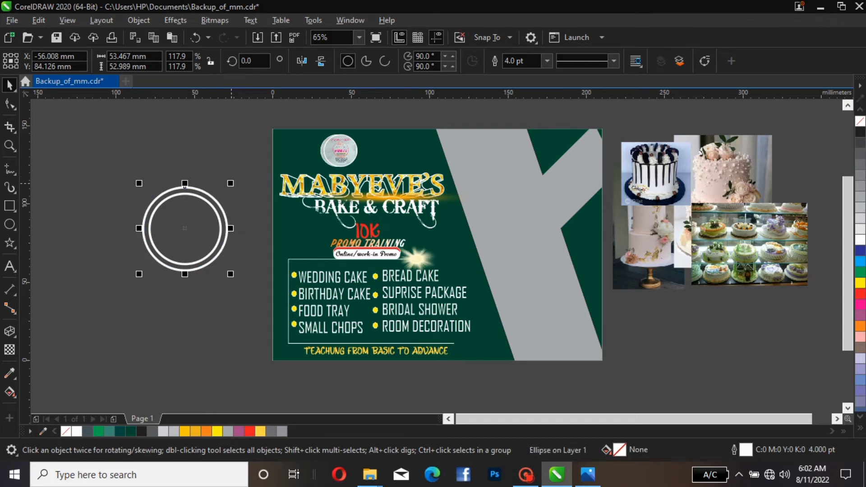
left_click_drag(231, 184, 235, 177)
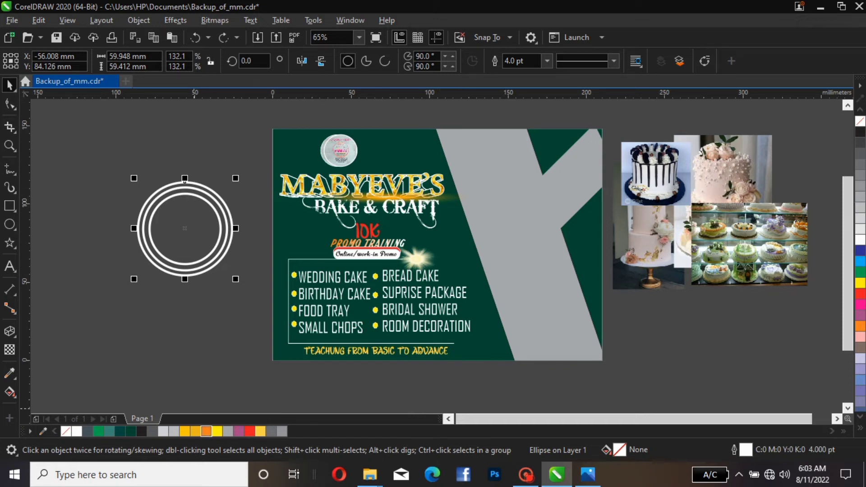
Fill the largest circle orange, move it behind the rings and remove its outline
left_click(207, 431)
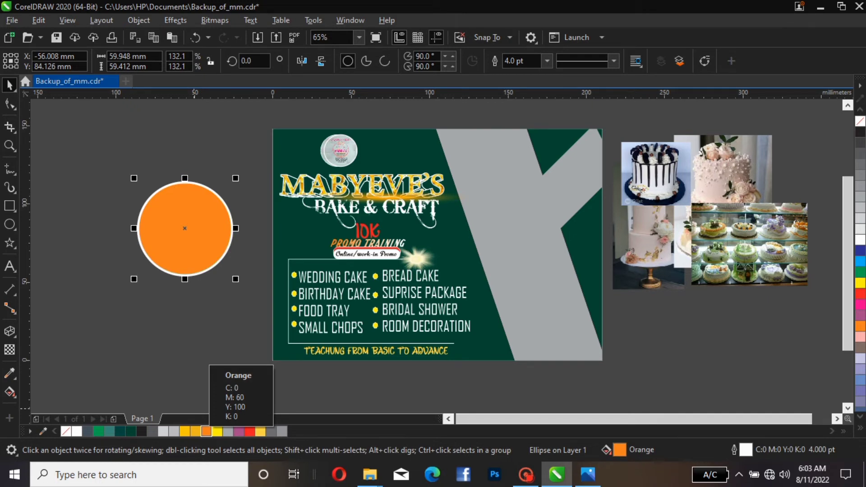
key("ctrl+k")
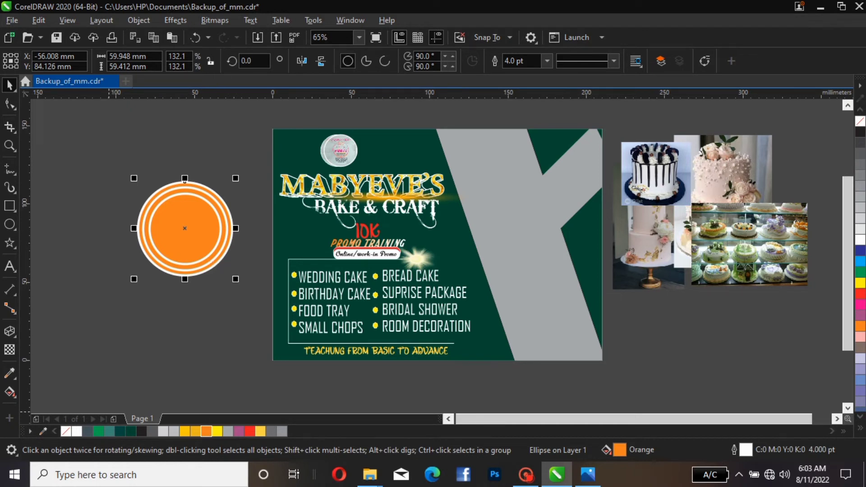
right_click(66, 431)
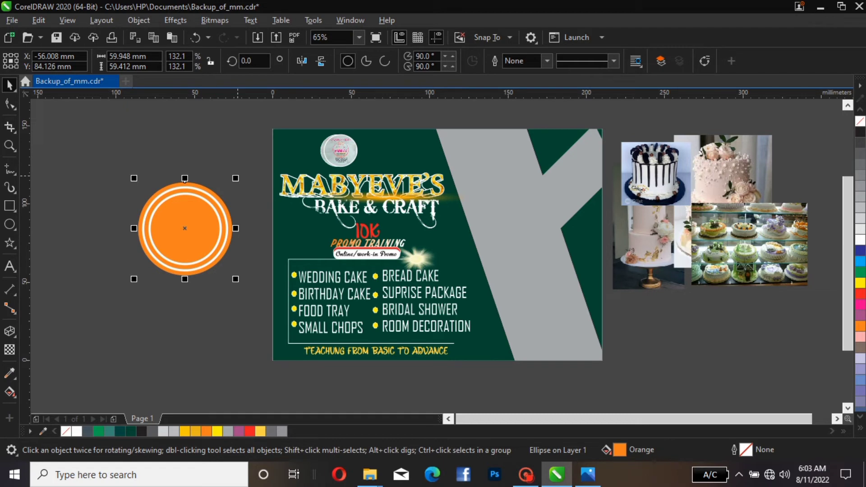
Shrink the orange circle to about 54 mm so it matches the middle ring
left_click_drag(237, 176, 230, 183)
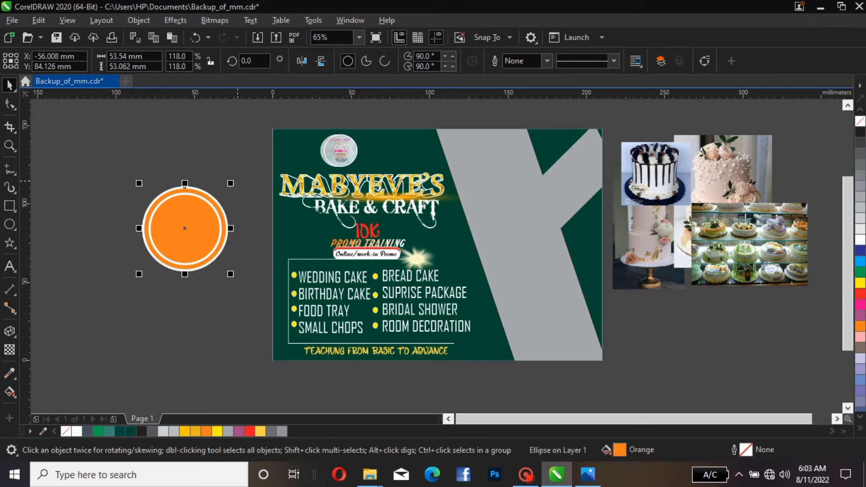
left_click(238, 220)
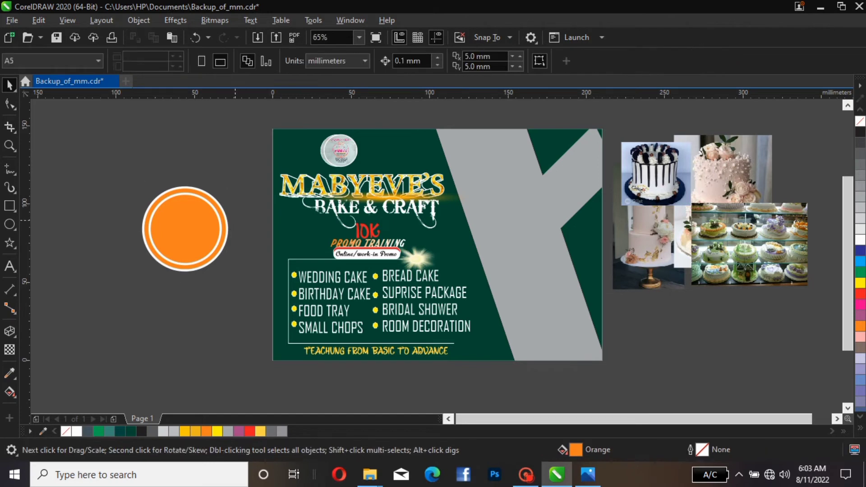
Give the middle ring a gold C7 M29 Y100 K0 outline 8.0 pt wide
left_click(223, 244)
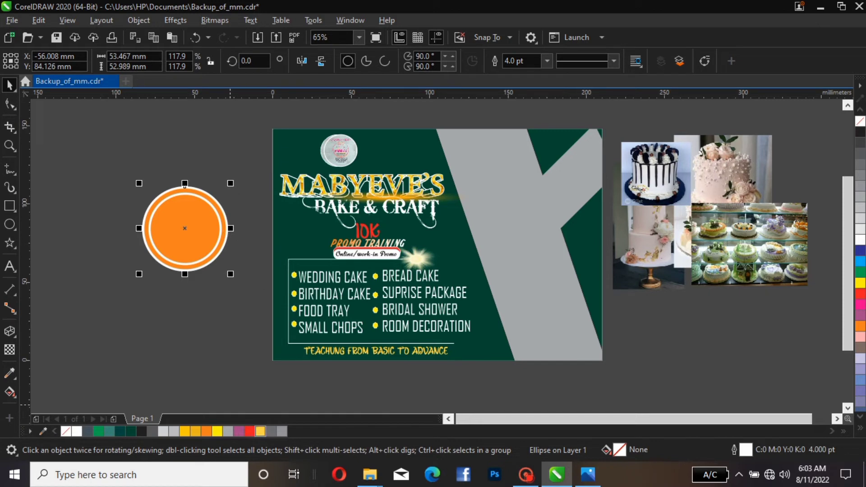
right_click(261, 431)
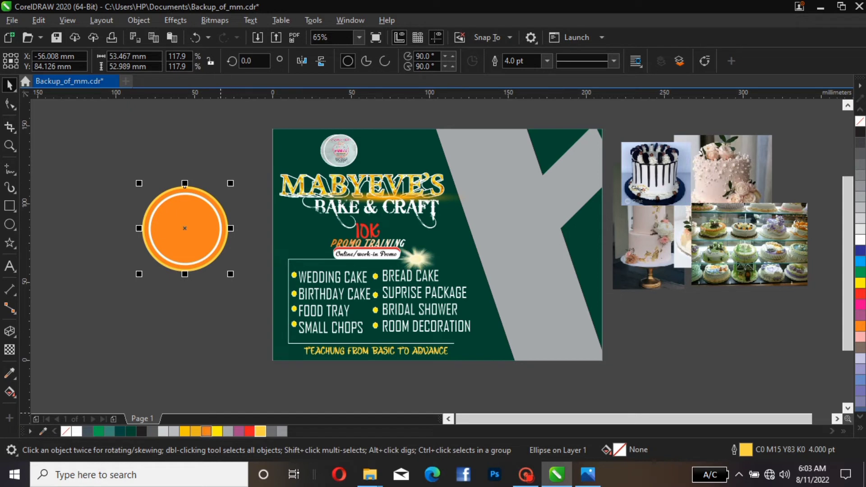
right_click(195, 431)
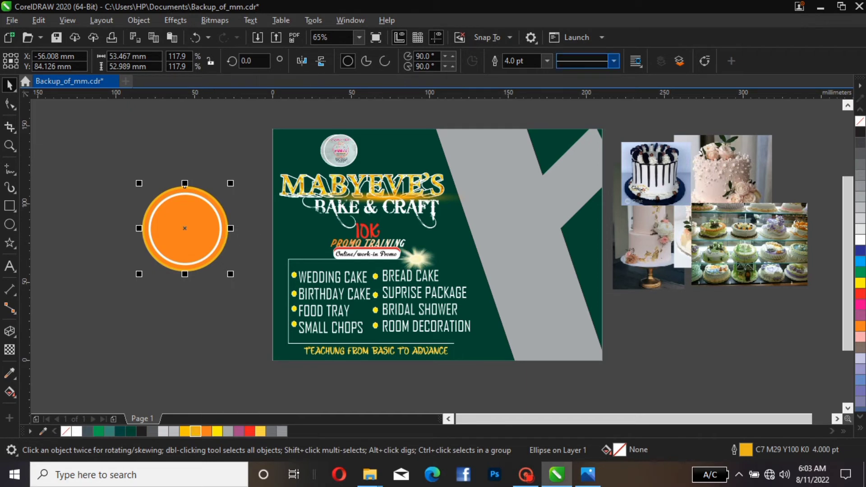
left_click(547, 60)
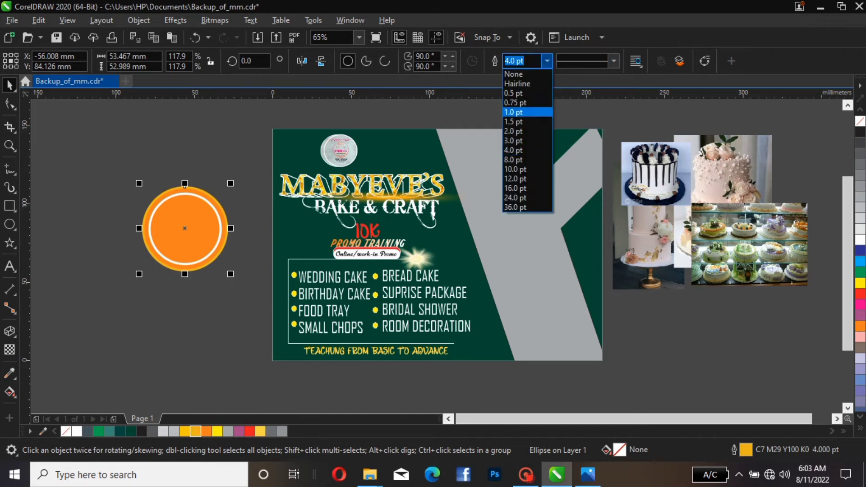
left_click(514, 159)
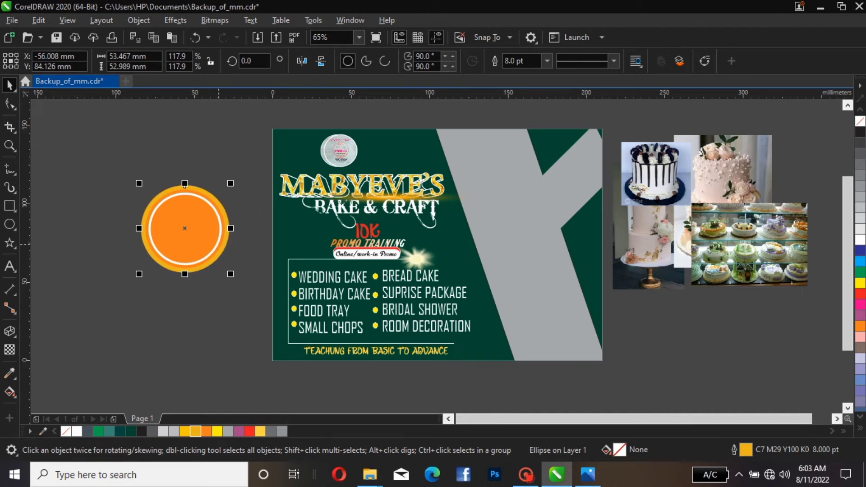
Colour the inner ring's outline yellow-orange C0 M22 Y100 K0
left_click(217, 243)
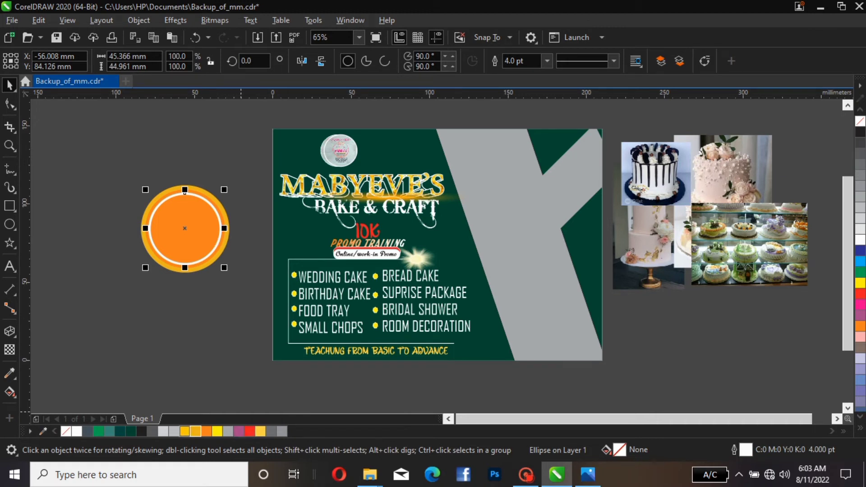
right_click(185, 431)
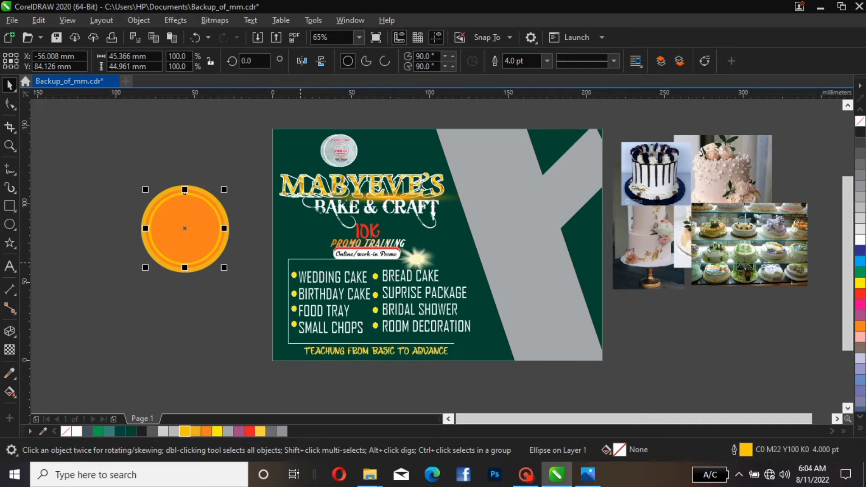
key("Escape")
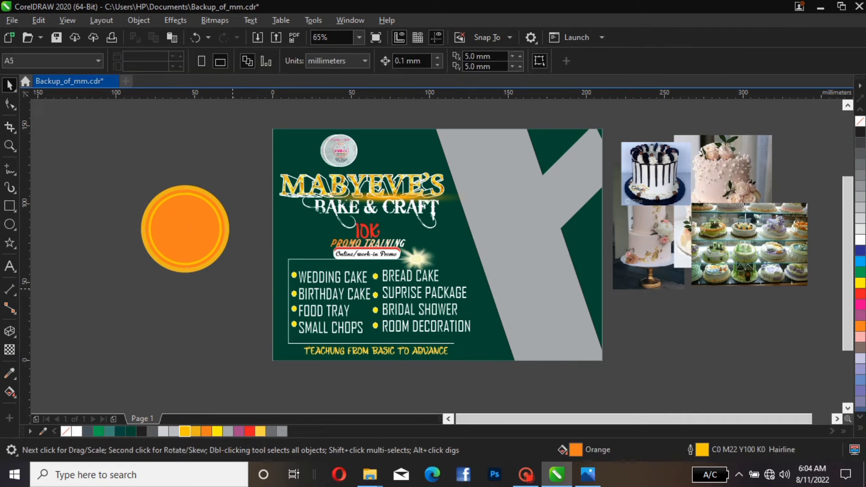
Convert the 8 pt gold ring to curves and break its path apart at the right edge with the Shape tool
left_click(227, 234)
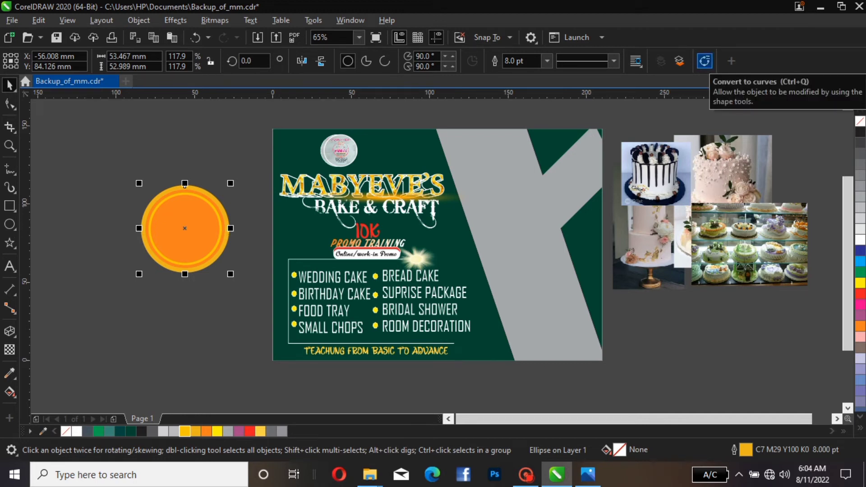
left_click(705, 61)
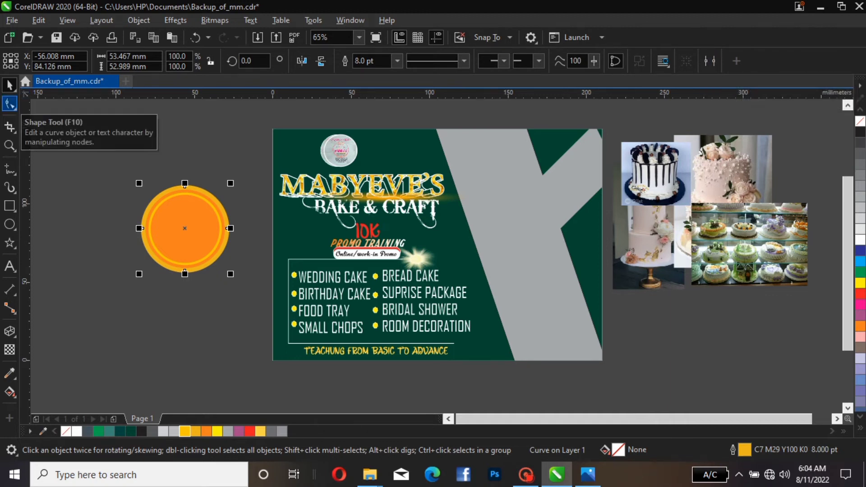
left_click(10, 104)
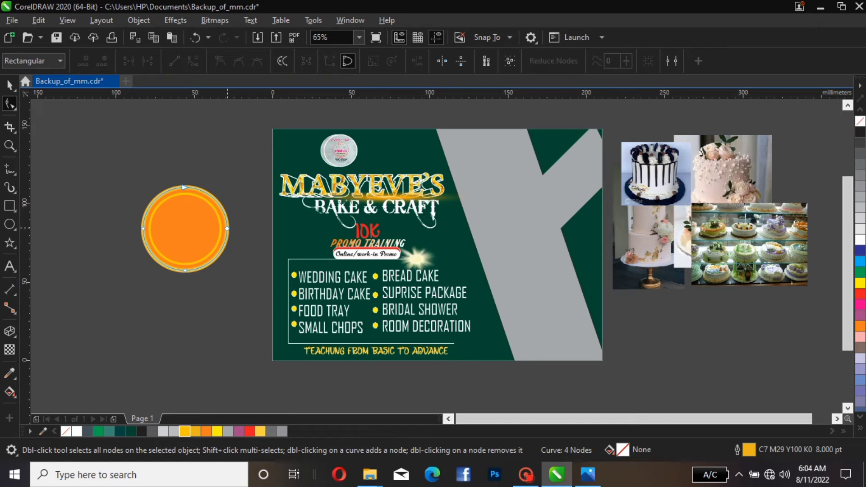
left_click(227, 229)
right_click(228, 228)
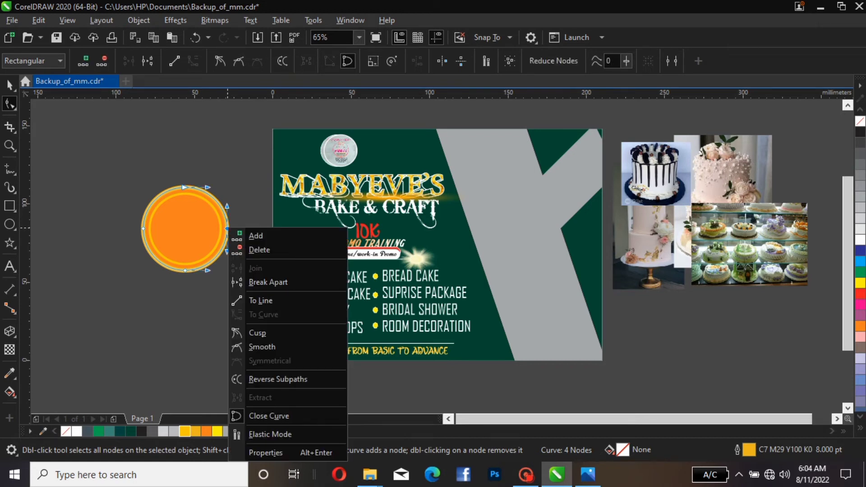
left_click(268, 281)
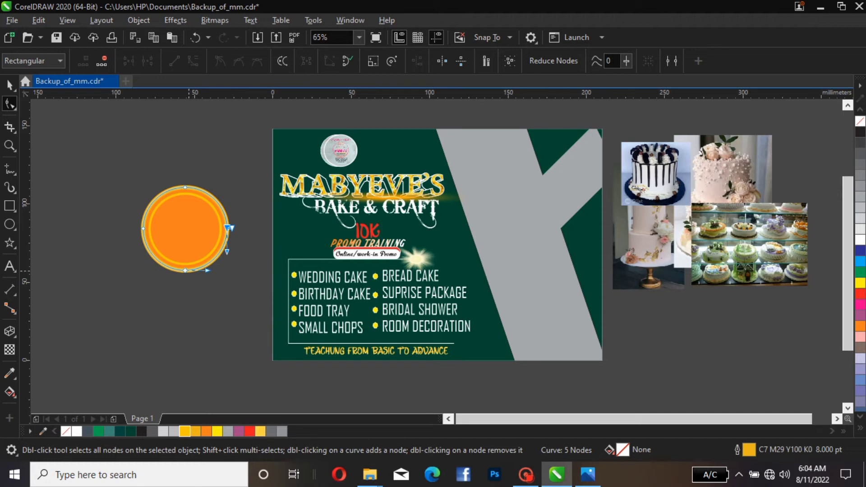
Break the gold ring apart at its bottom node and delete the lower-right segment to open a gap
left_click(185, 270)
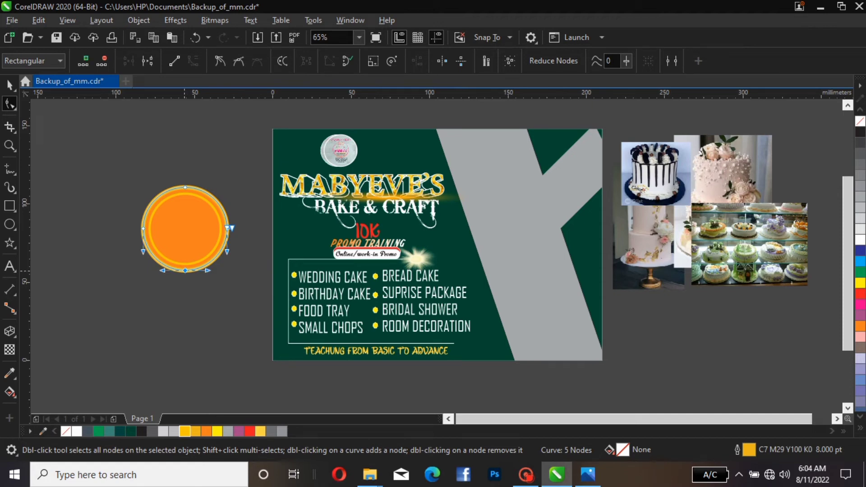
right_click(184, 271)
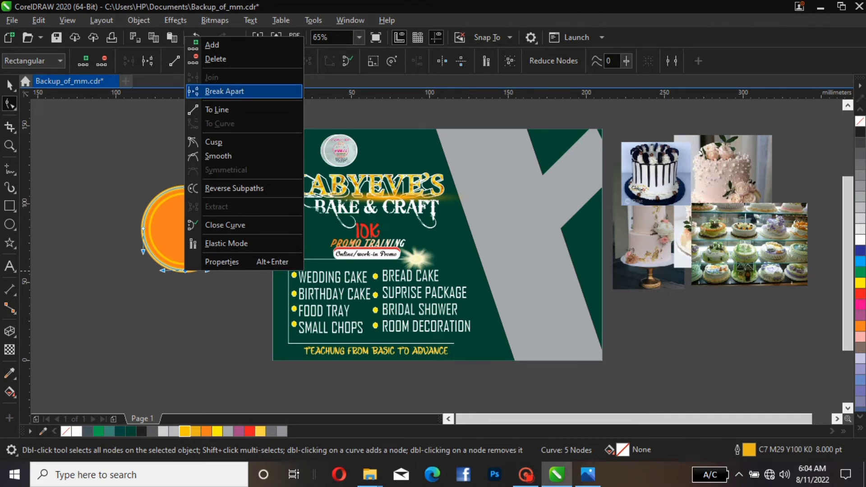
left_click(224, 91)
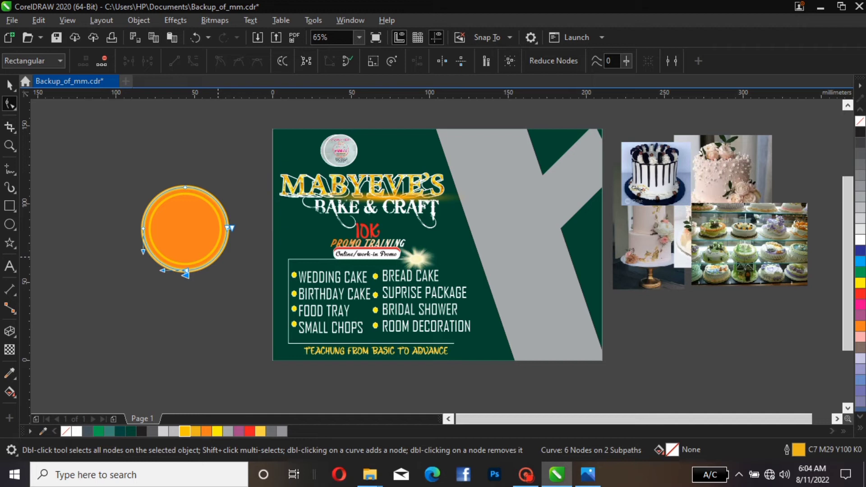
left_click(217, 255)
right_click(216, 255)
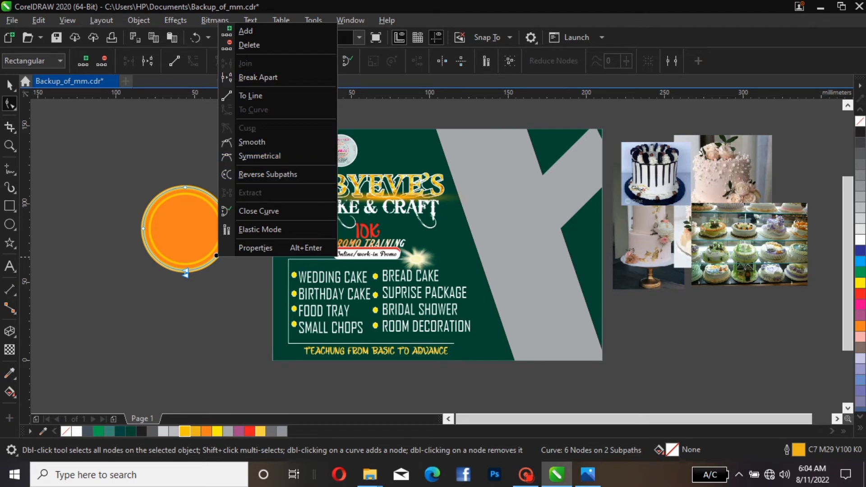
key("Return")
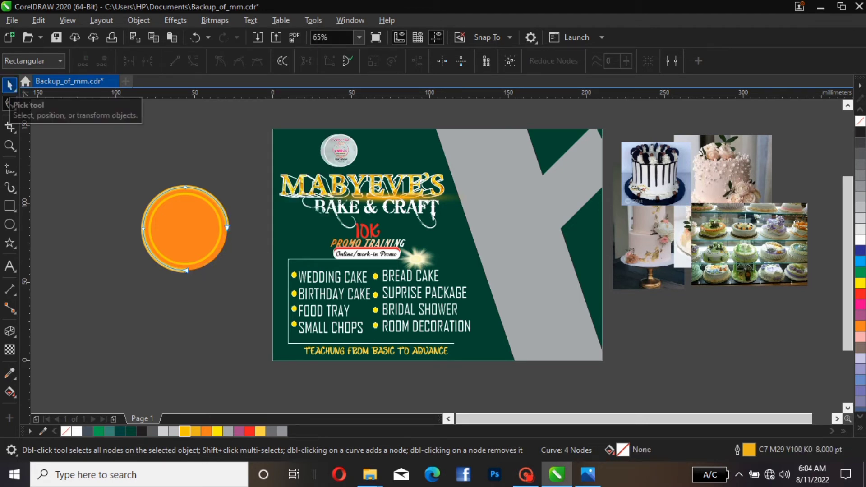
left_click(10, 85)
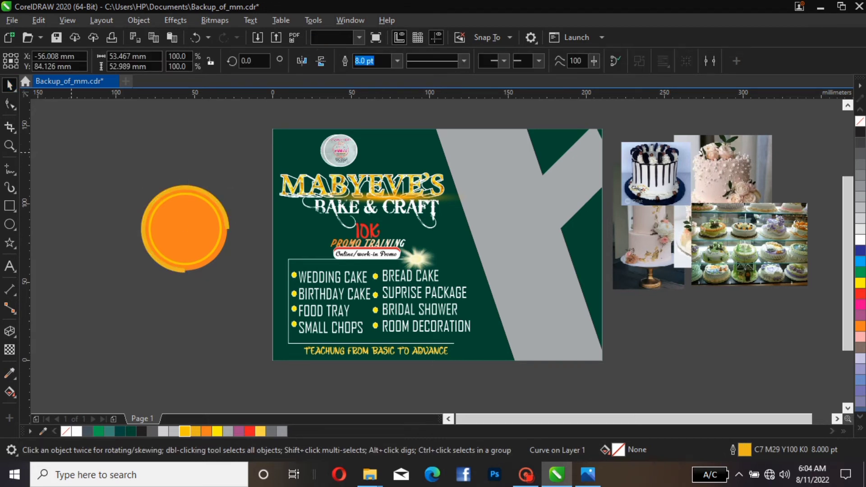
left_click(164, 174)
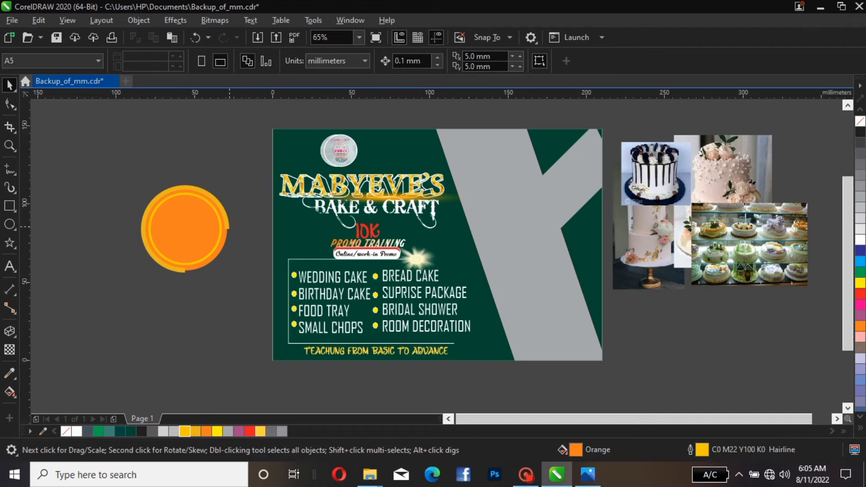
Give the grouped badge circles a yellow outline
left_click(229, 226)
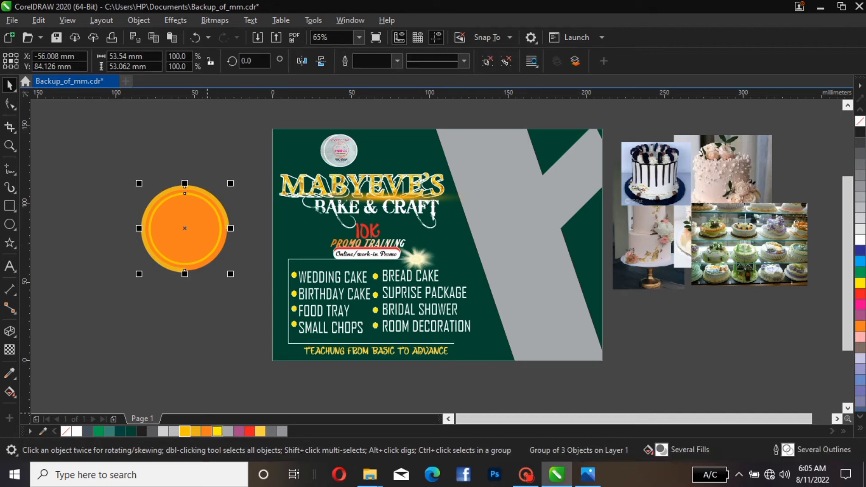
left_click(217, 431)
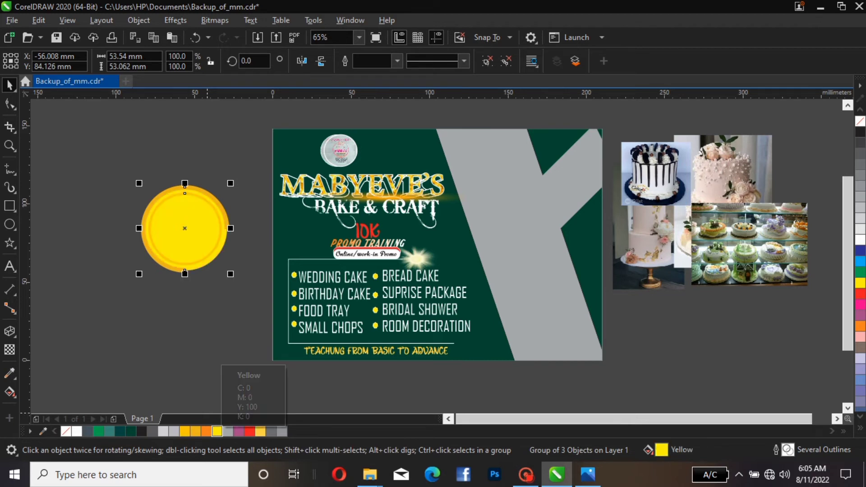
key("ctrl+z")
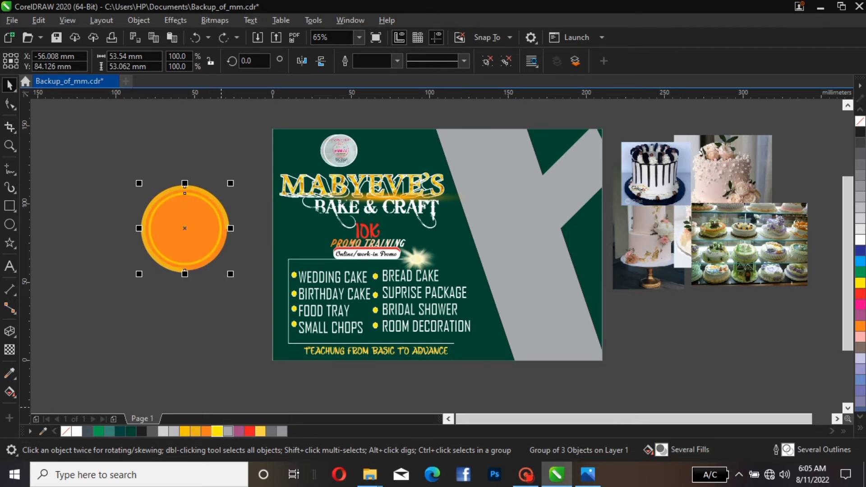
right_click(217, 431)
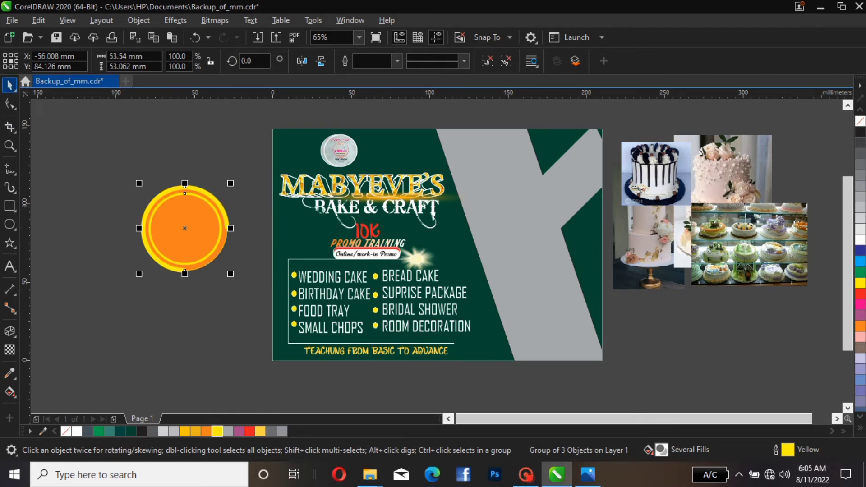
PowerClip the drip-cake photo inside the orange circle of the badge
left_click(629, 165)
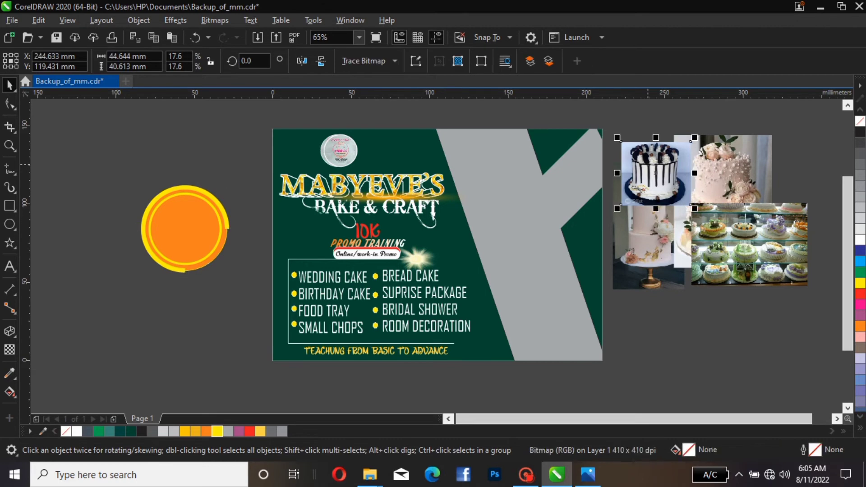
left_click_drag(628, 171, 184, 338)
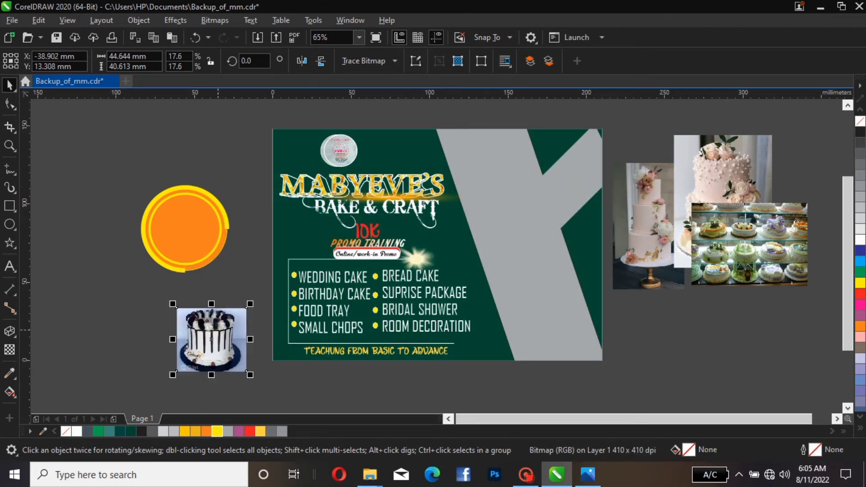
right_click(219, 338)
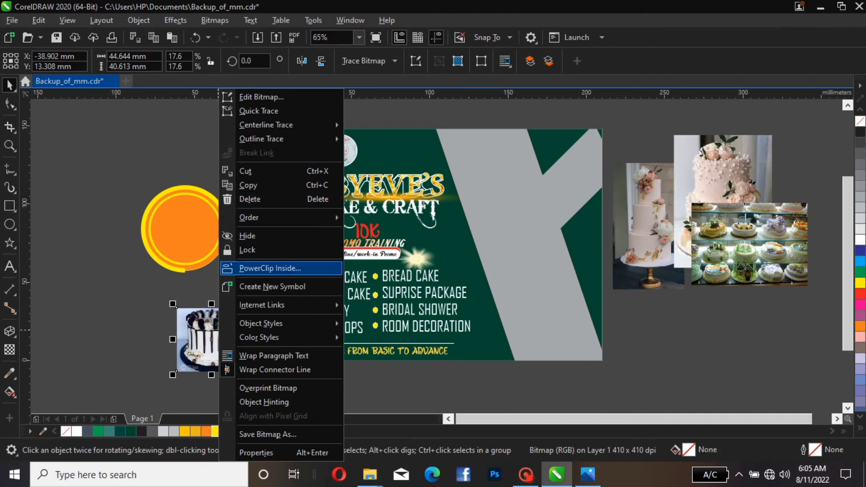
left_click(270, 268)
left_click(221, 227)
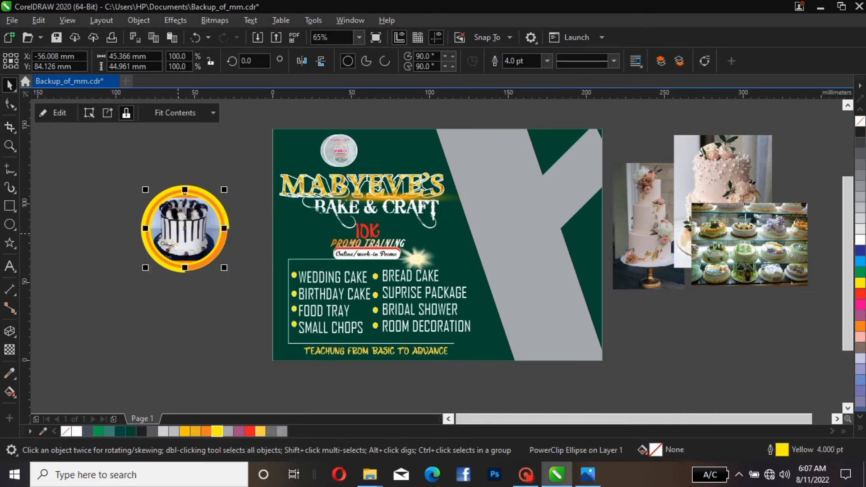
Edit the PowerClip contents and enlarge the cake photo to about 55 × 50 mm to fill the circle
left_click(54, 112)
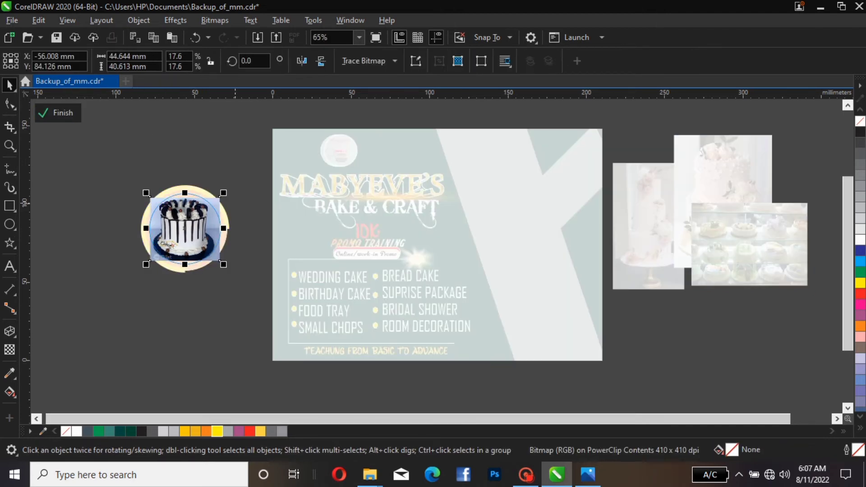
mouse_move(224, 190)
left_mouse_down()
mouse_move(226, 177)
mouse_move(232, 186)
left_mouse_up()
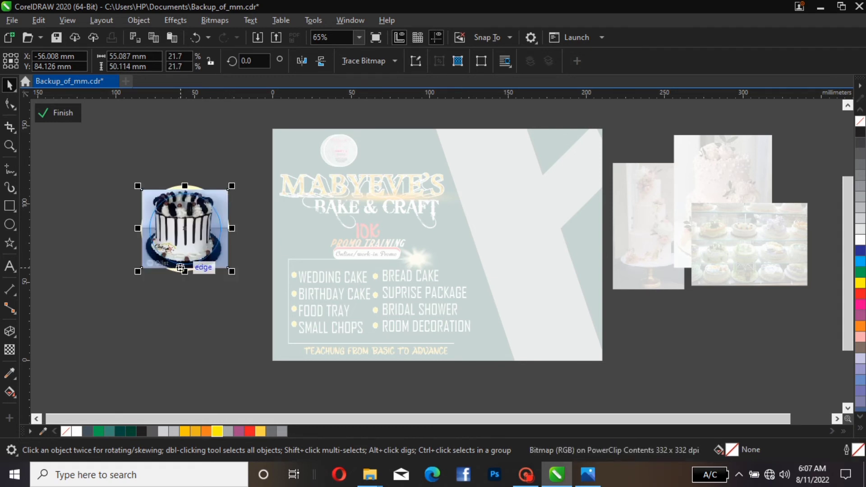
left_click(57, 112)
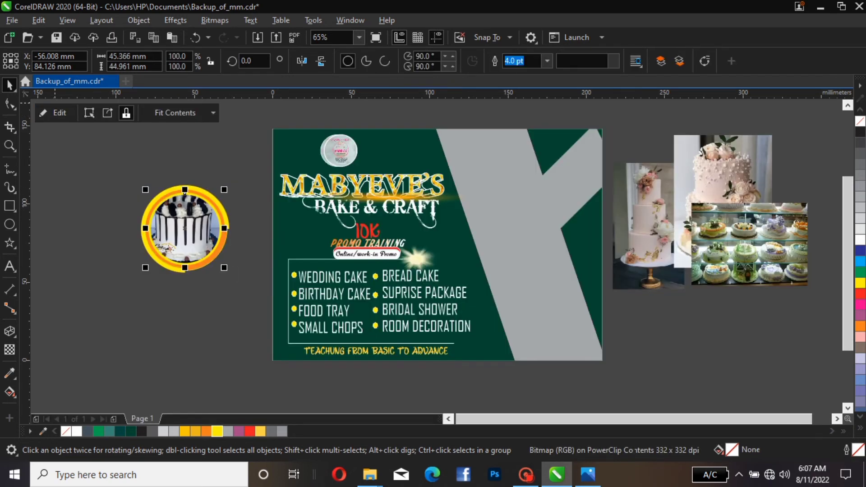
Group the clipped photo circle together with its two rings
left_click(233, 161)
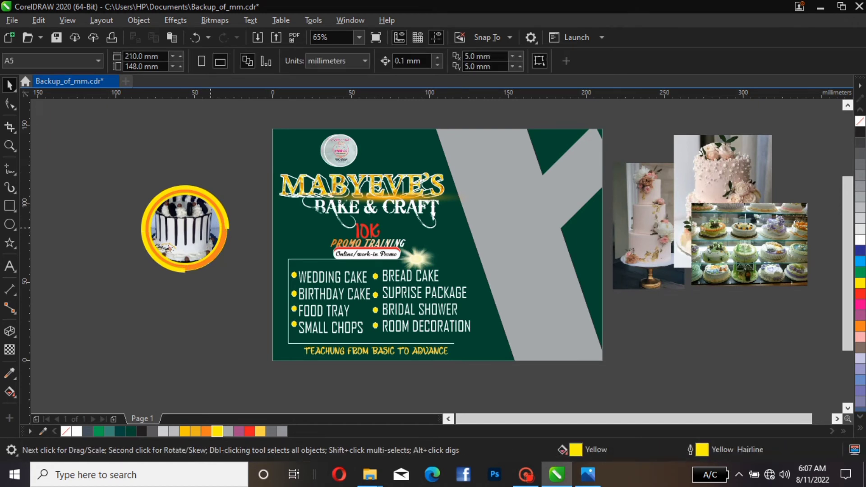
left_click(175, 189)
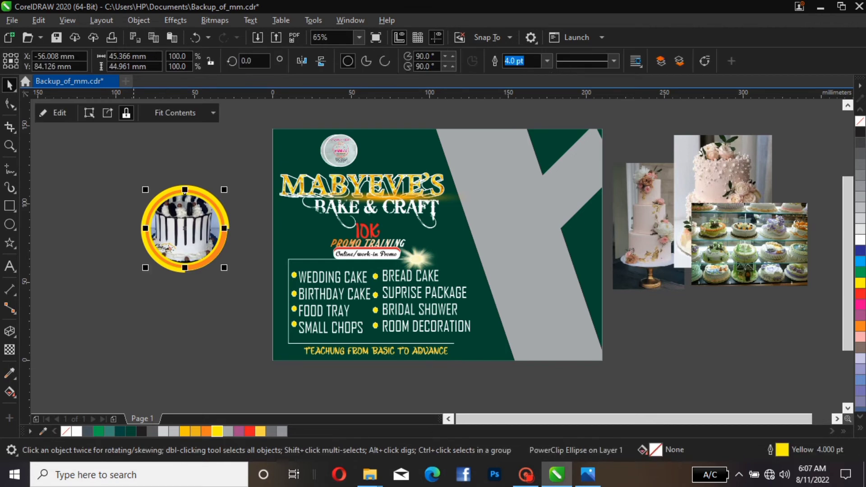
left_click(225, 150)
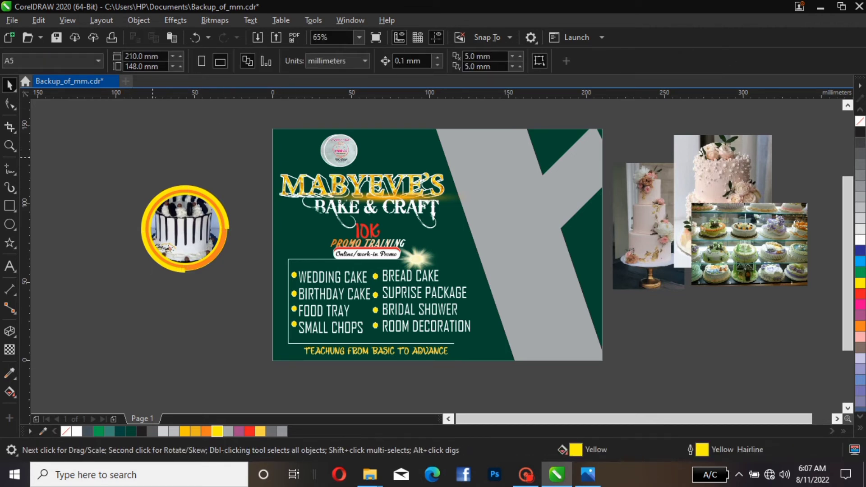
left_click_drag(122, 153, 259, 287)
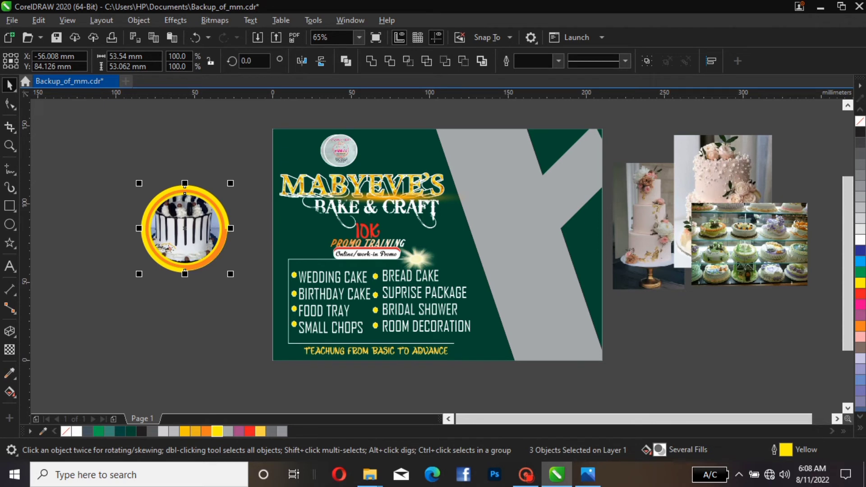
left_click(647, 61)
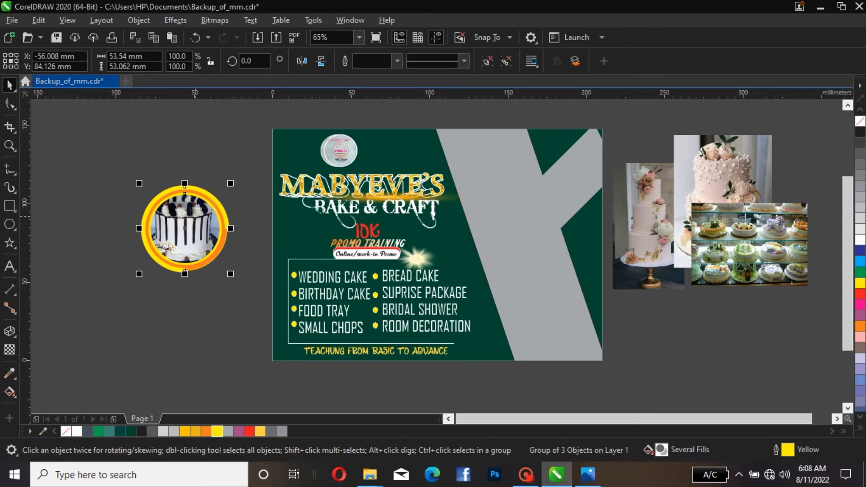
Move the ring badge onto the flyer's top-right corner over the grey shape
left_click_drag(185, 270, 504, 166)
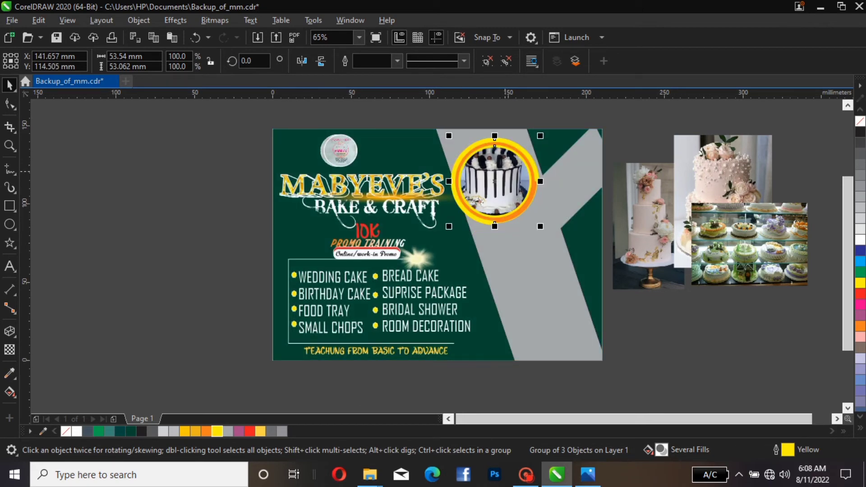
key("Right")
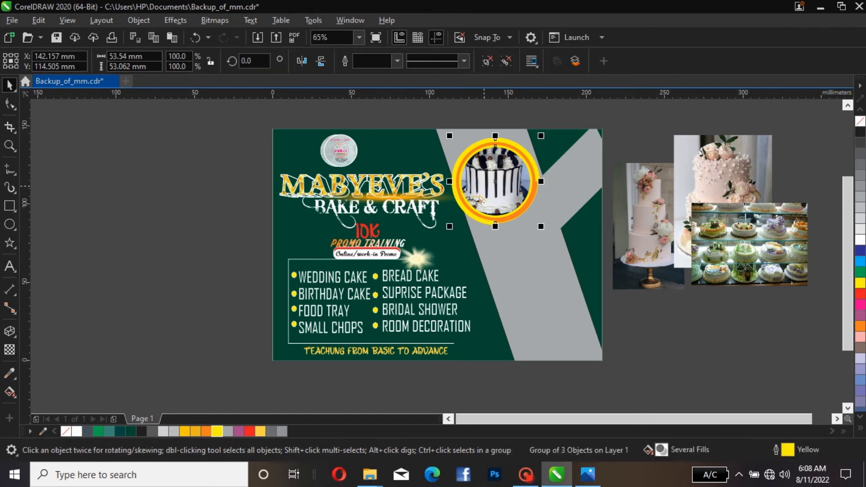
Duplicate the badge, placing the copy beside the page
left_click_drag(495, 181, 193, 208)
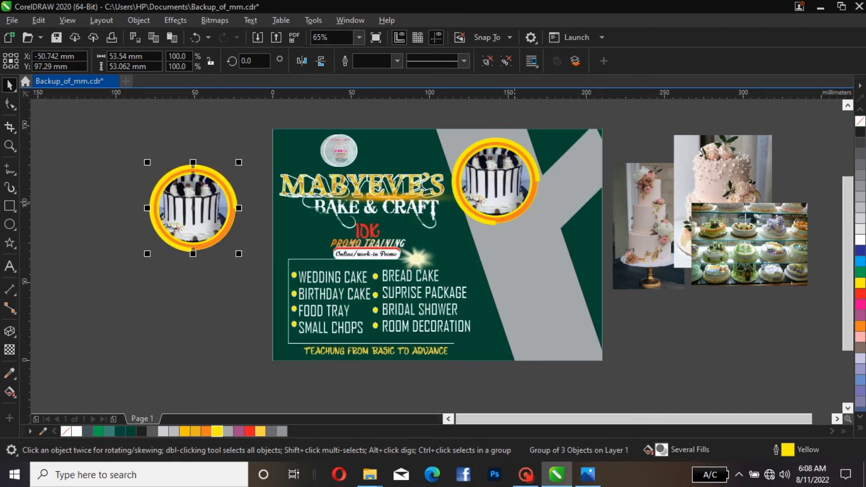
left_click(193, 208)
key("Escape")
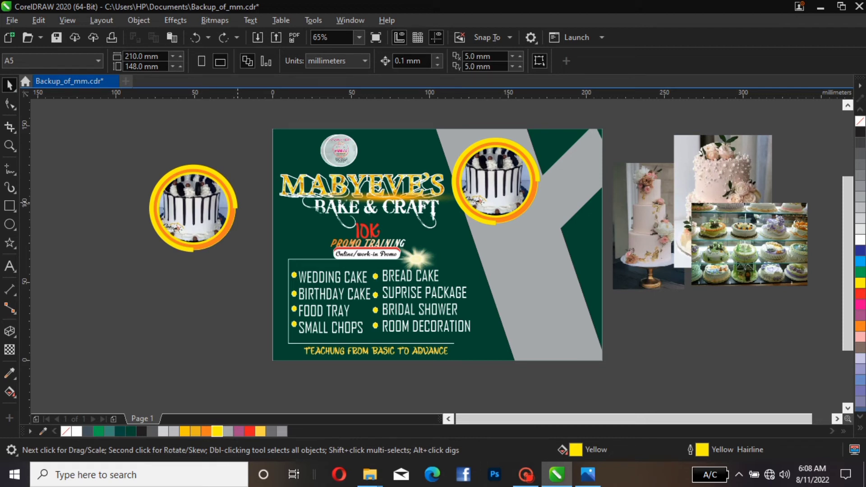
Fill the copy's inner circle green
left_click(235, 203)
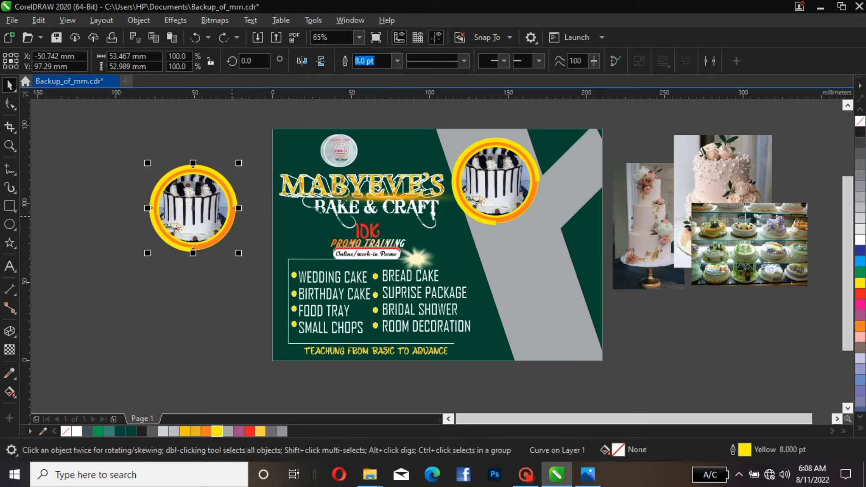
left_click(229, 233)
left_click(228, 231)
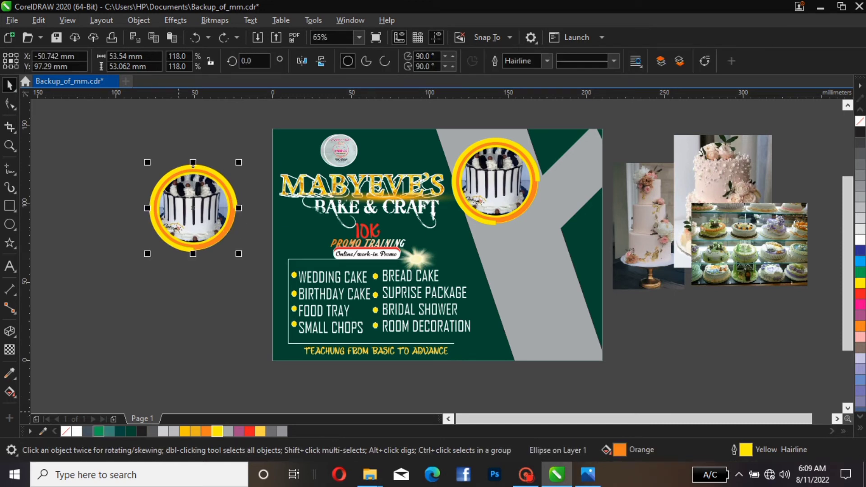
left_click(98, 431)
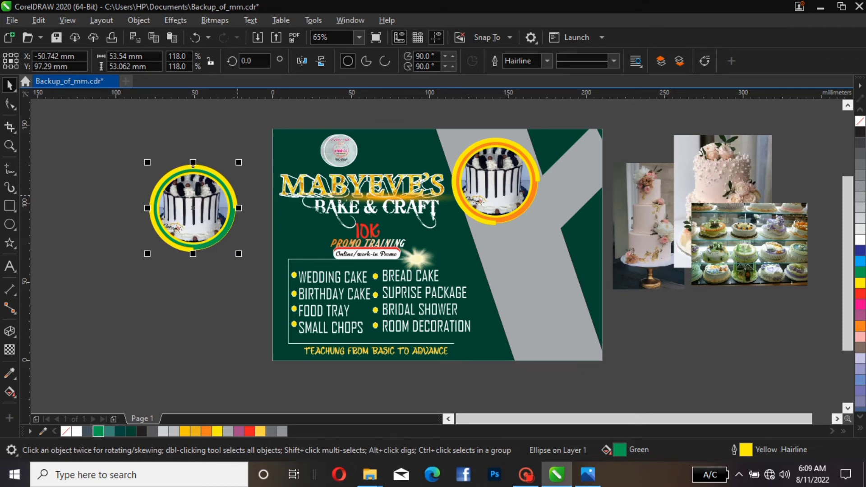
key("Escape")
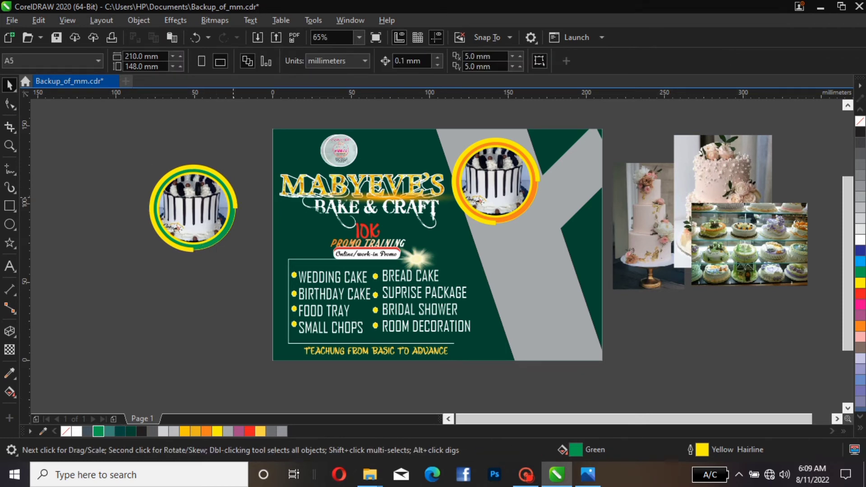
Scale the copy's gold outer ring to about 56 mm and mirror it horizontally
left_click(234, 197)
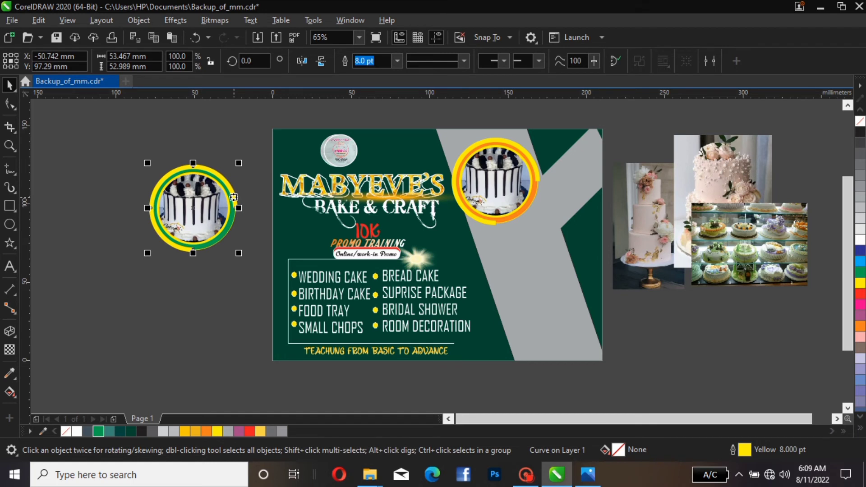
key("ctrl+z")
left_click_drag(238, 163, 242, 148)
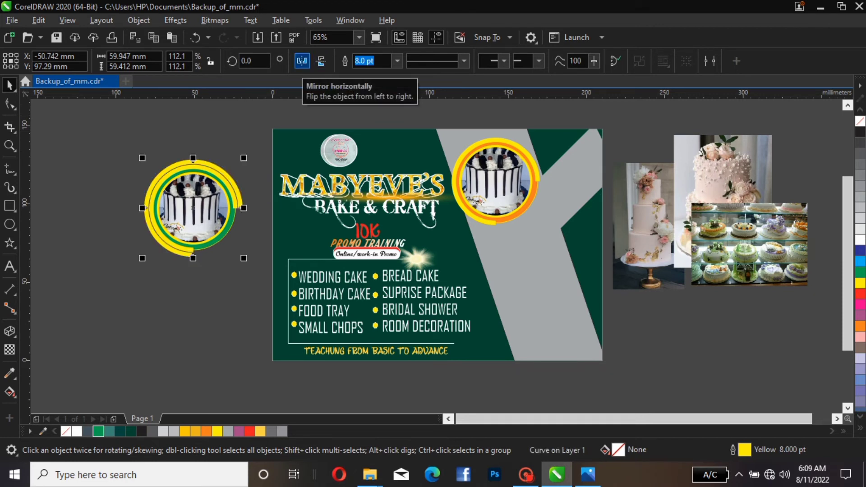
left_click(302, 61)
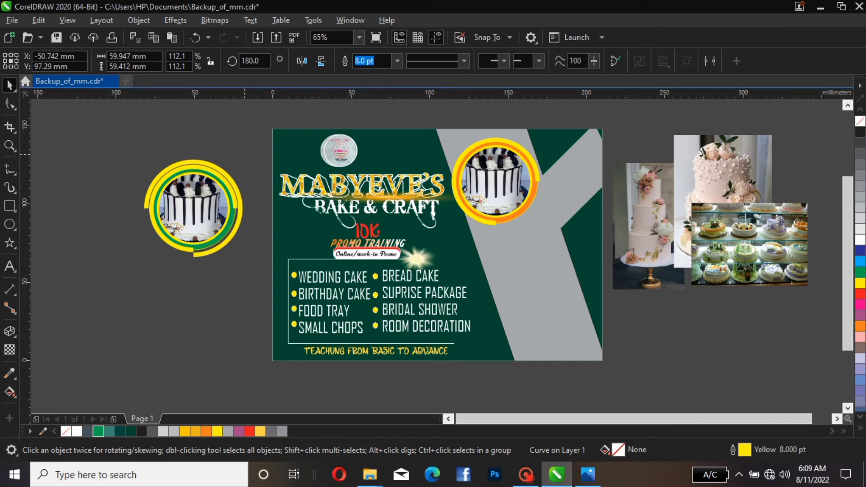
left_click_drag(142, 258, 145, 254)
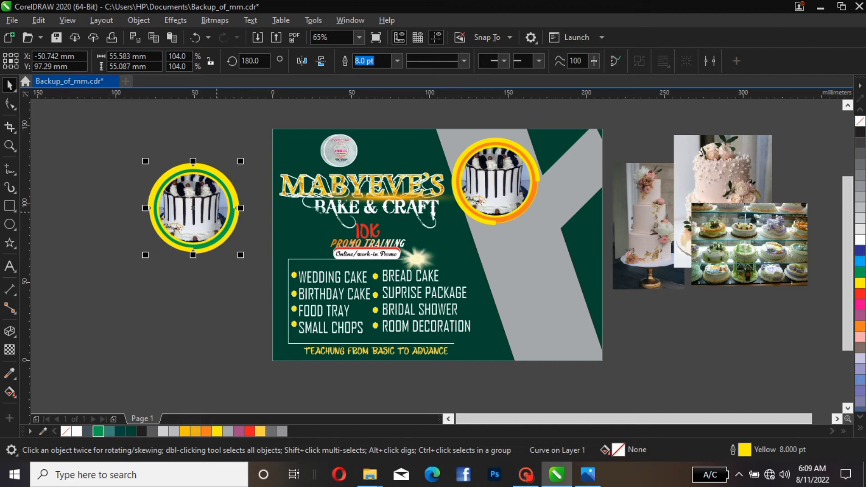
Set the copy's inner partial ring outline width to 4 pt
key("Escape")
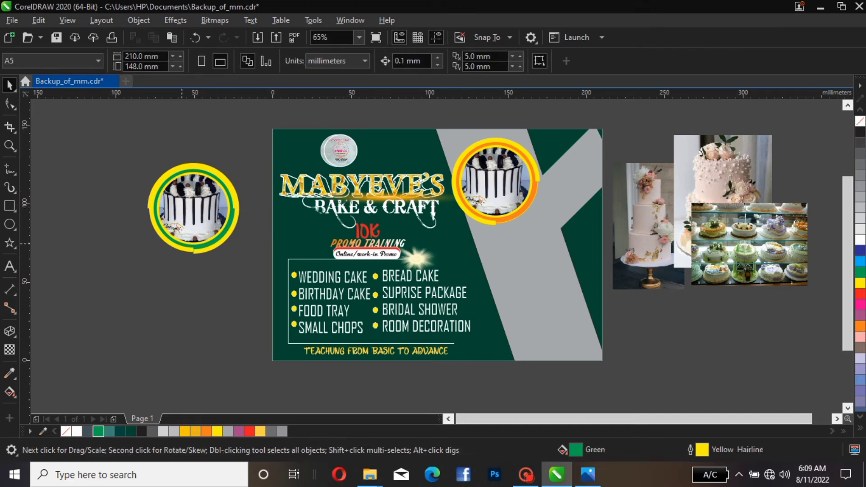
left_click(194, 248)
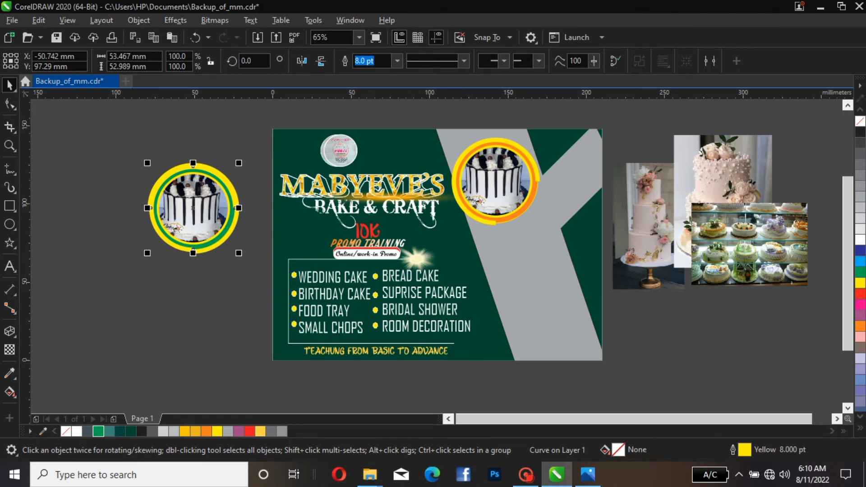
left_click(396, 60)
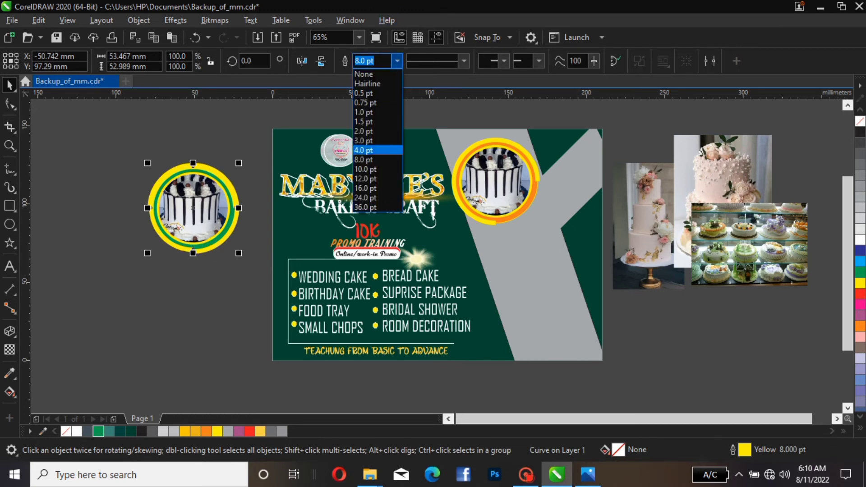
key("Return")
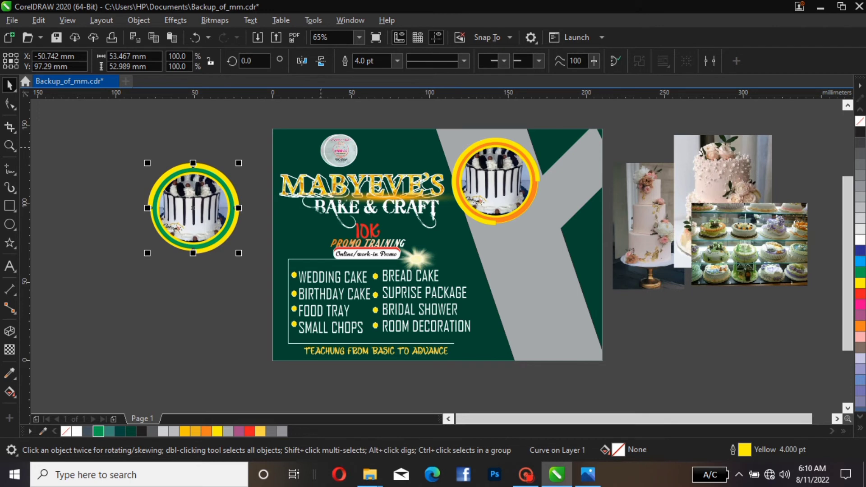
key("Escape")
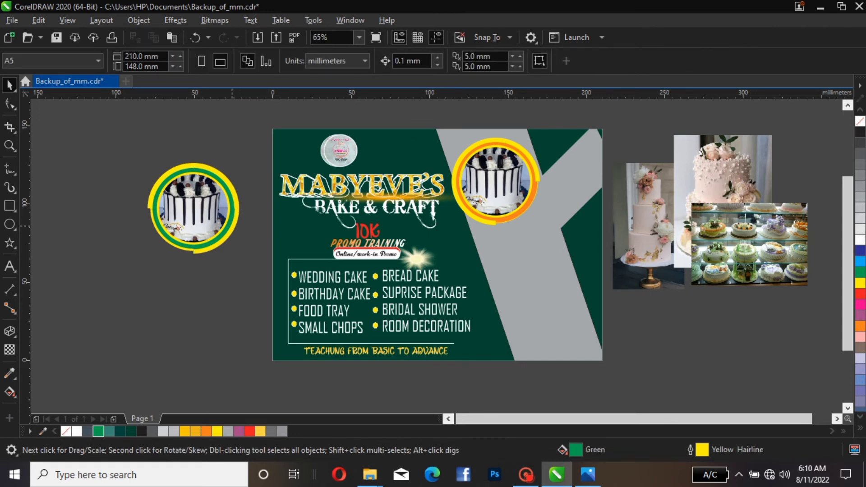
left_click(231, 224)
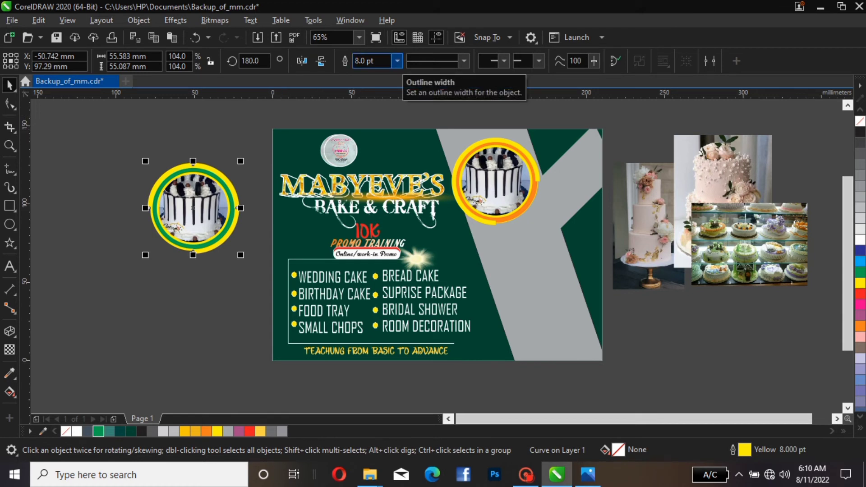
left_click(397, 60)
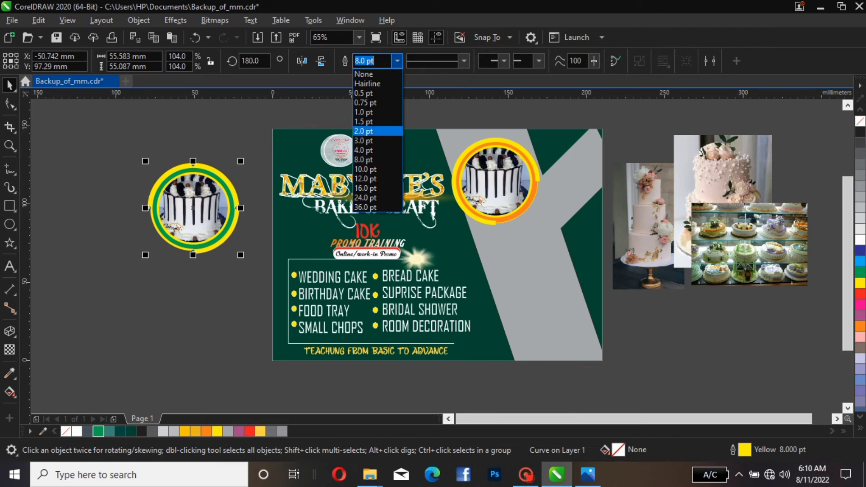
left_click(256, 134)
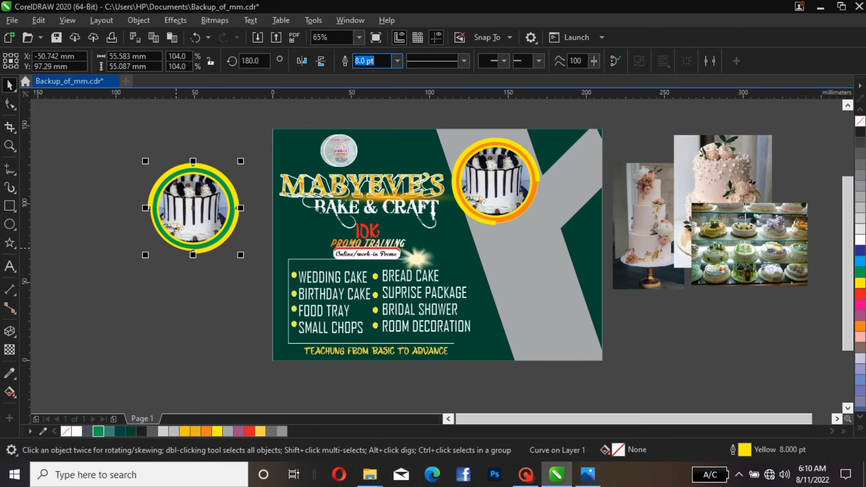
key("ctrl+z")
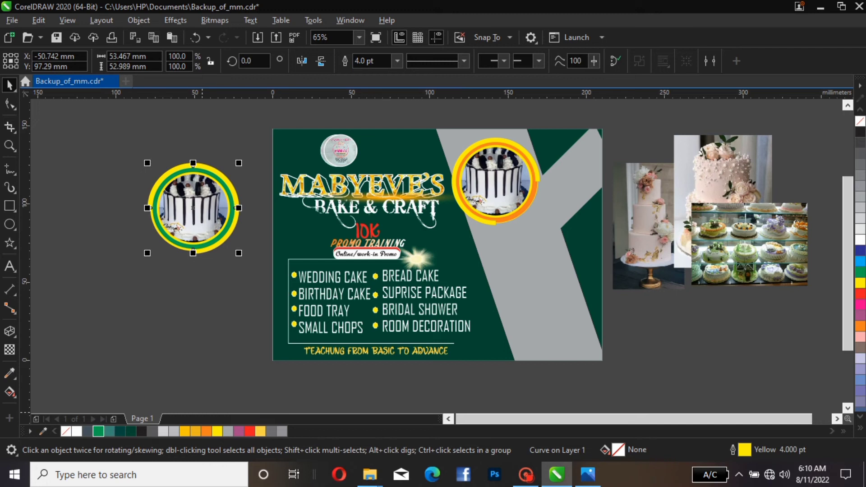
Color the copy's inner partial ring outline orange and set its width to 8 pt
right_click(206, 431)
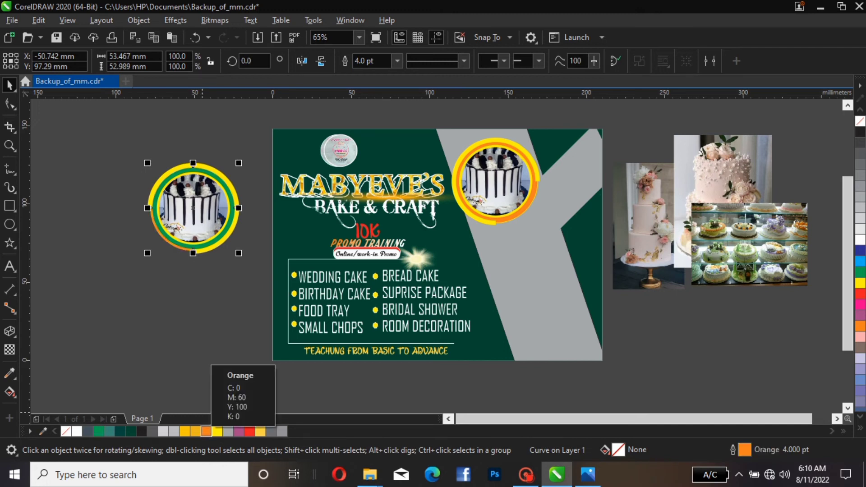
left_click(397, 61)
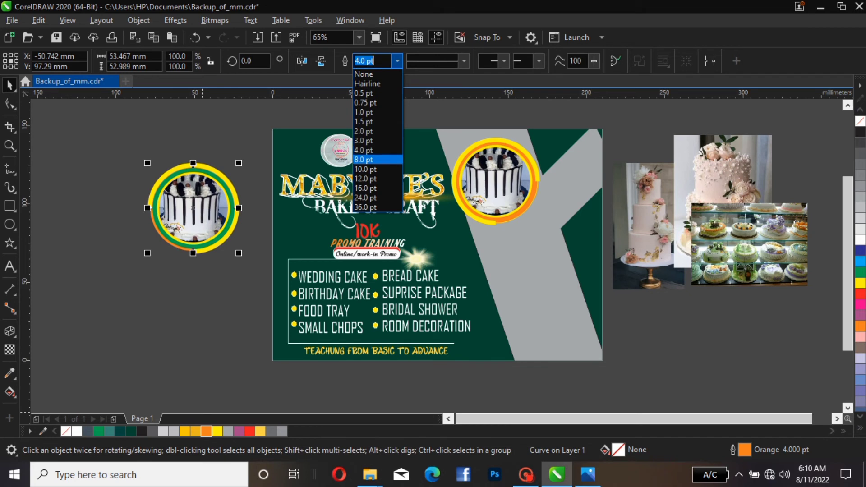
left_click(364, 160)
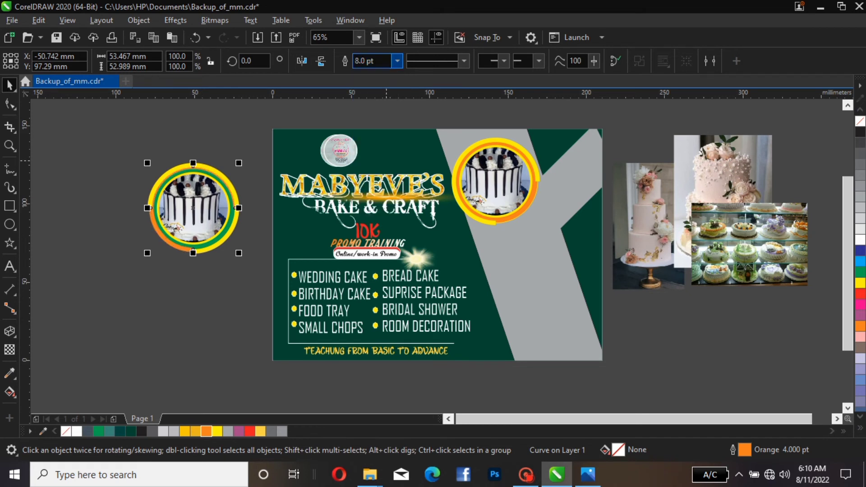
key("Escape")
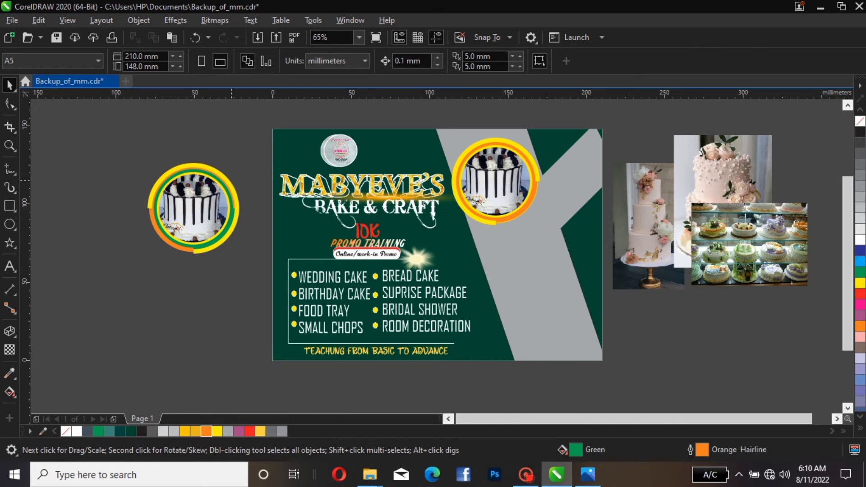
Place the cake-display photo inside the copy's circular frame with PowerClip
left_click(193, 208)
key("Escape")
left_click(199, 206)
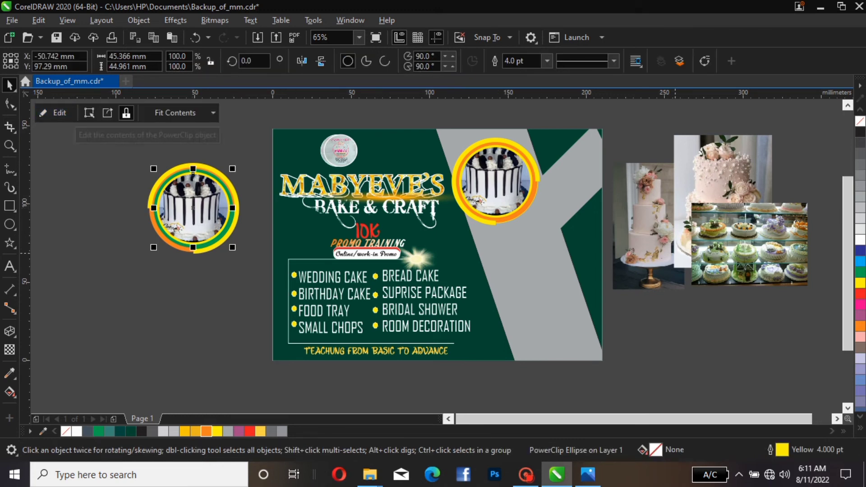
left_click(713, 254)
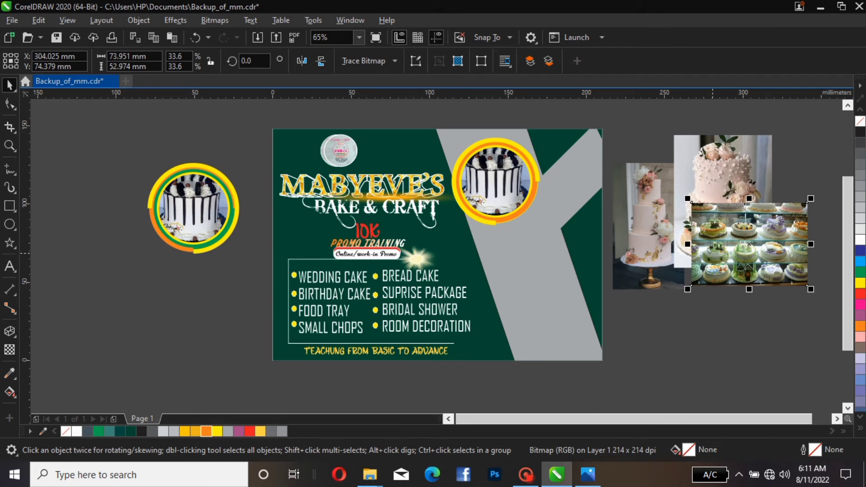
right_click(712, 254)
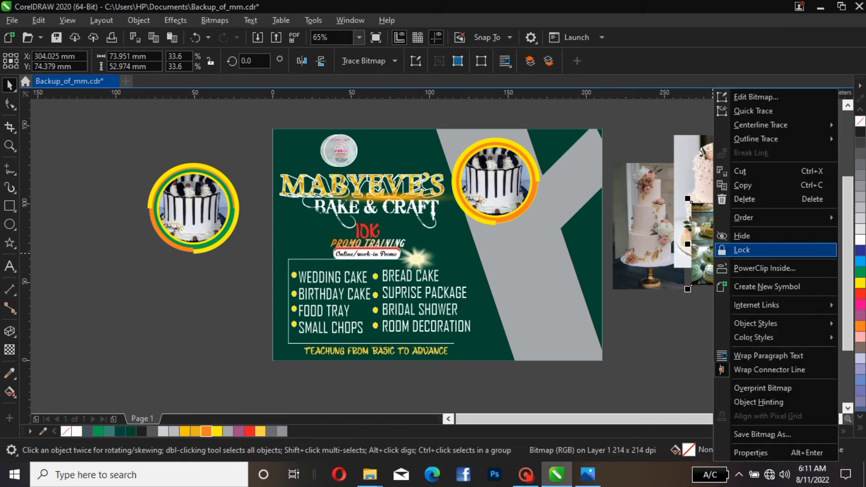
left_click(764, 268)
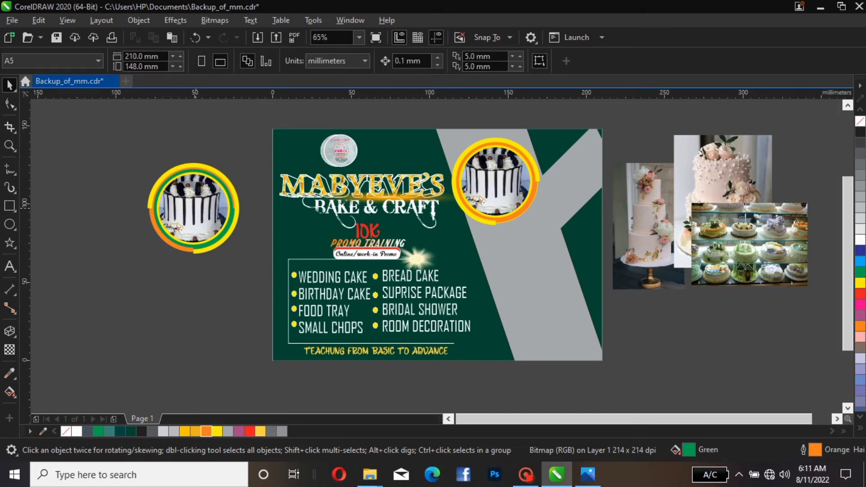
left_click(194, 207)
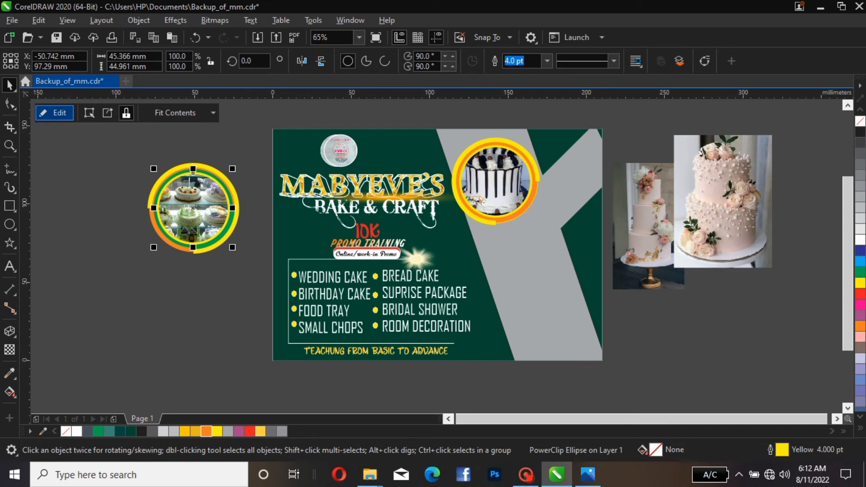
Edit the PowerClip contents to reposition the cake-display photo within the circular frame
left_click(54, 113)
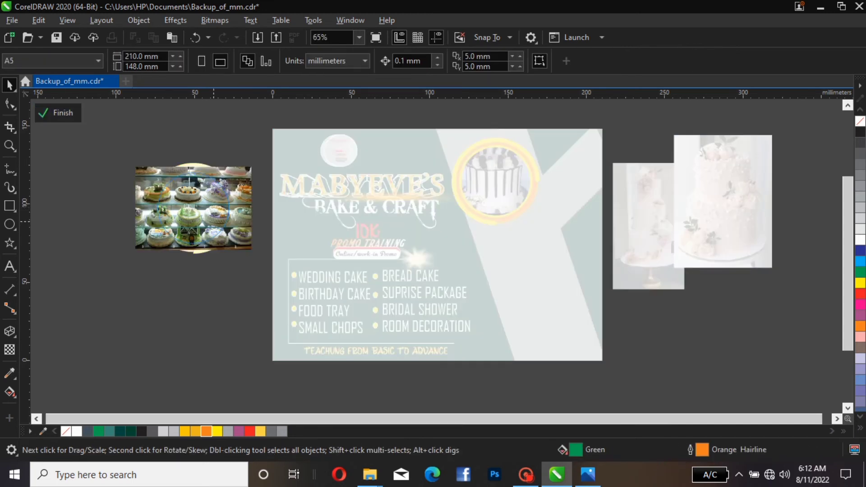
left_click(213, 221)
left_click(108, 149)
left_click(59, 113)
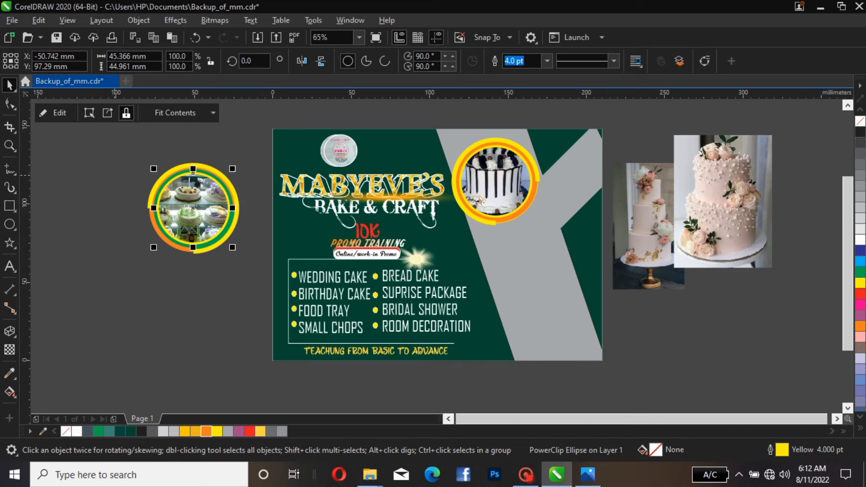
Group the copy badge's circle, rings and photo, and move the group onto the flyer's lower-right corner
left_click_drag(117, 140, 272, 284)
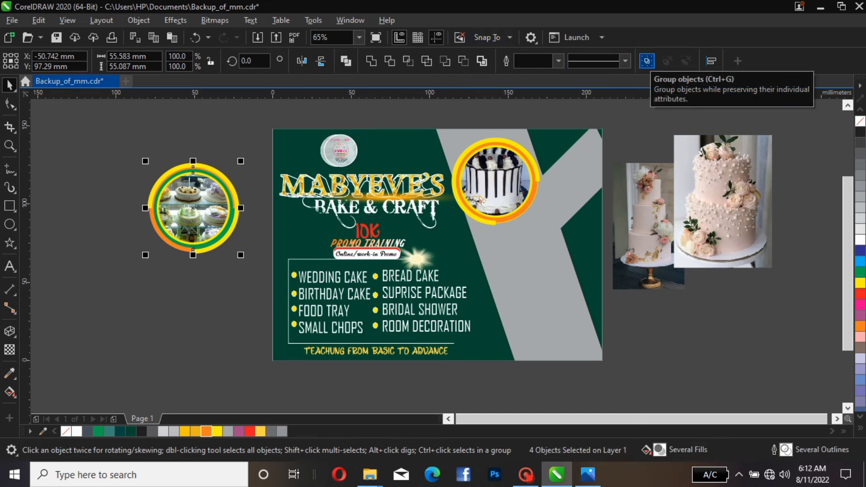
left_click(647, 61)
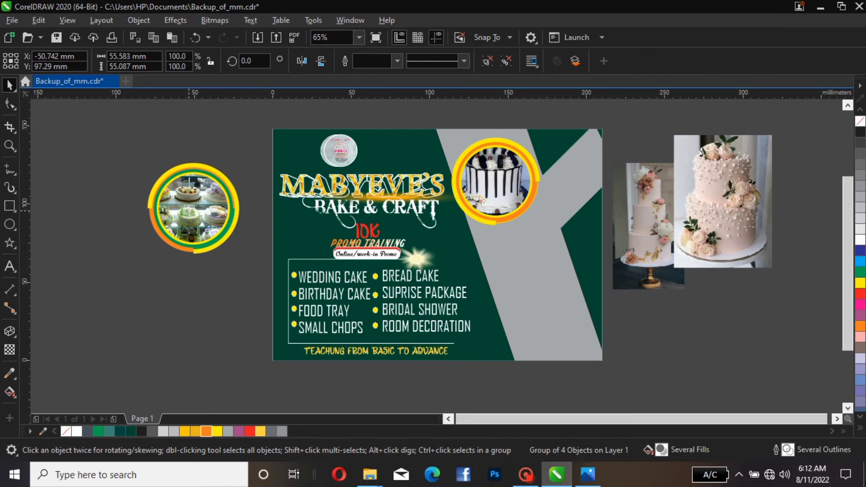
left_click_drag(194, 208, 539, 313)
Scale the upper-right cake badge down to about 47 mm wide
left_click(536, 158)
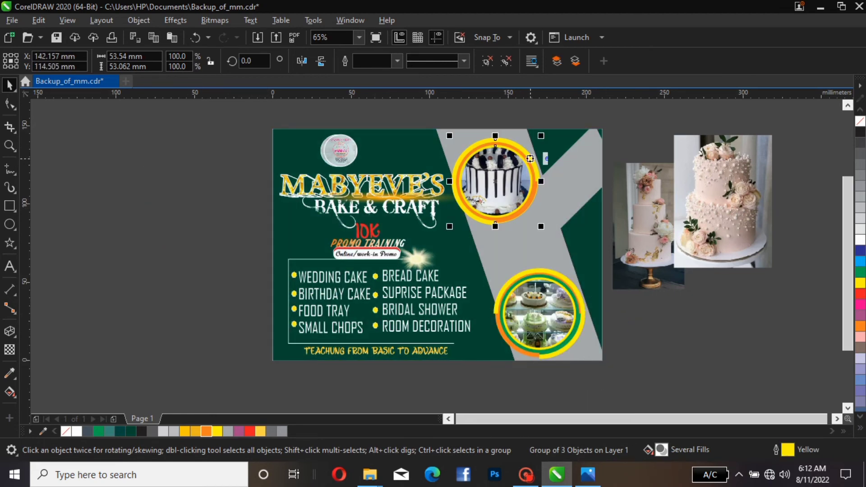
left_click_drag(540, 226, 554, 239)
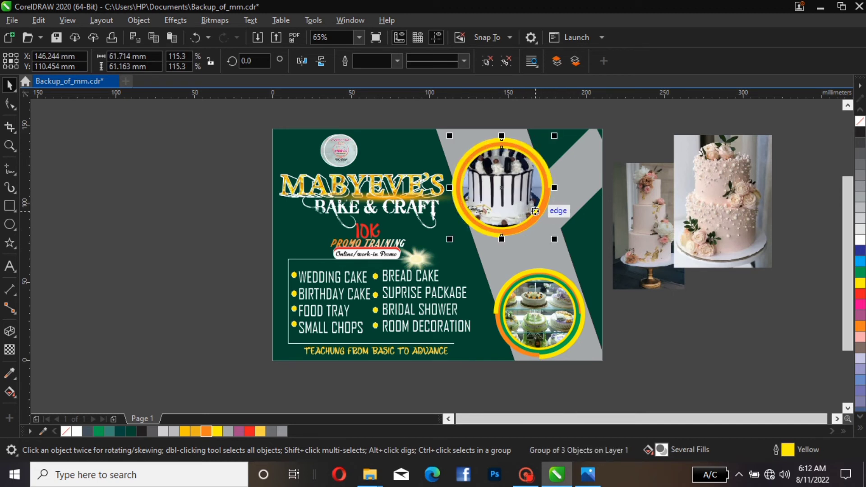
left_click(552, 236)
left_click(538, 219)
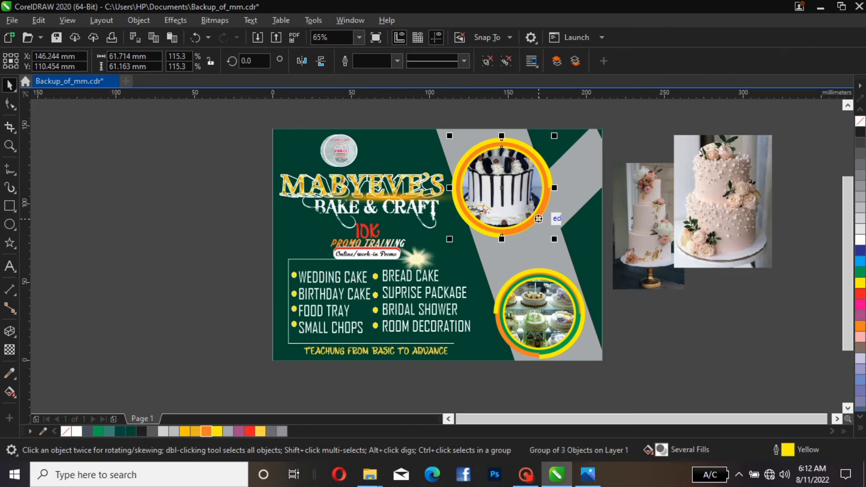
left_click_drag(553, 239, 531, 216)
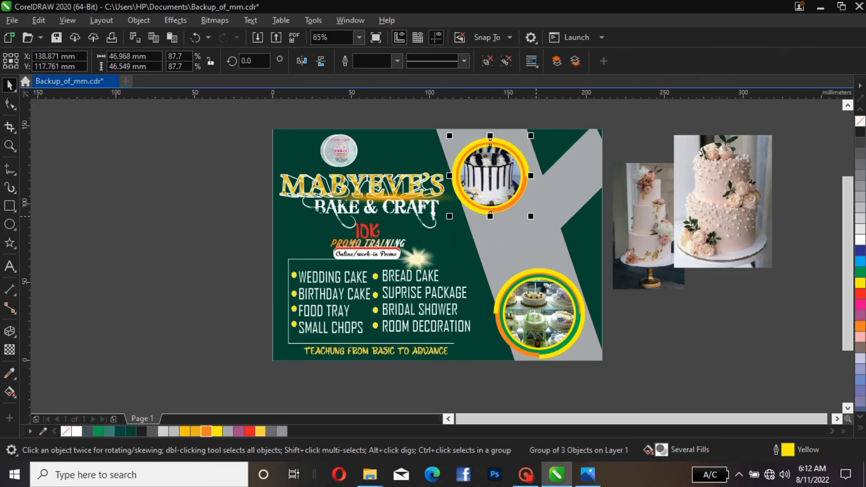
Edit the background PowerClip contents to nudge the gray diagonal band slightly left
left_click(473, 226)
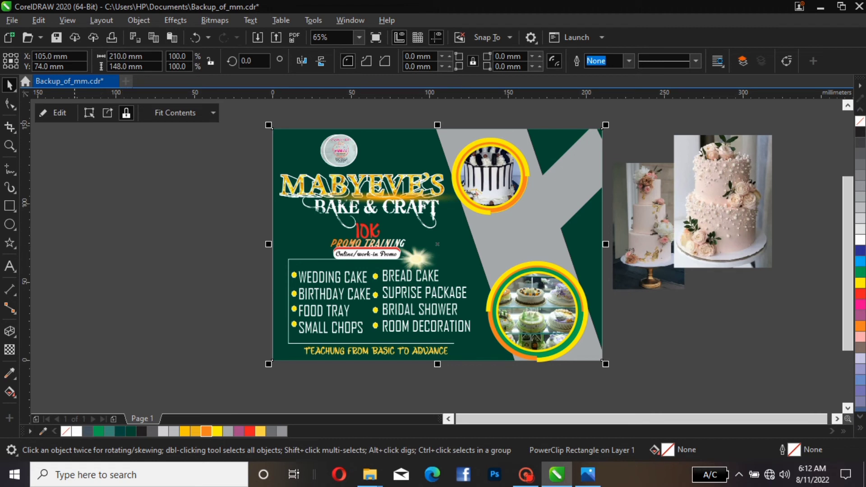
left_click(54, 112)
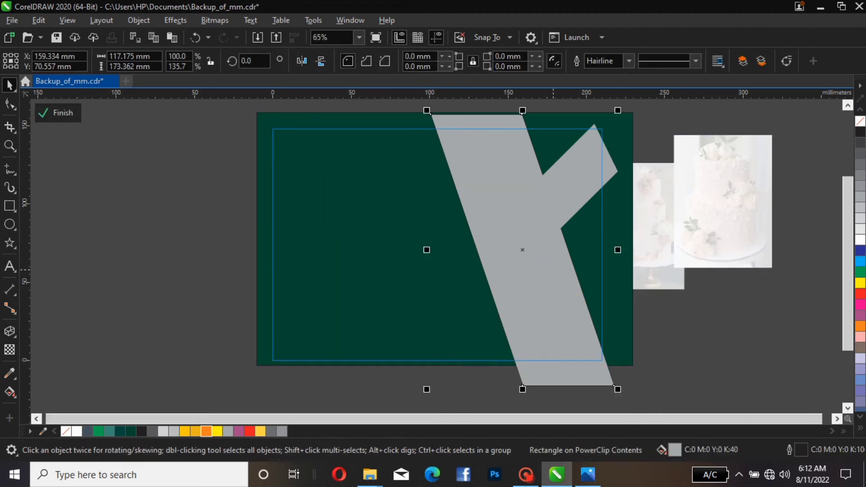
key("Left")
key("Left")
key("Left")
key("Left")
key("Left")
key("Left")
key("Left")
key("Left")
key("Left")
key("Left")
key("Left")
key("Left")
key("Left")
key("Left")
key("Left")
key("Left")
key("Left")
key("Left")
key("Left")
key("Left")
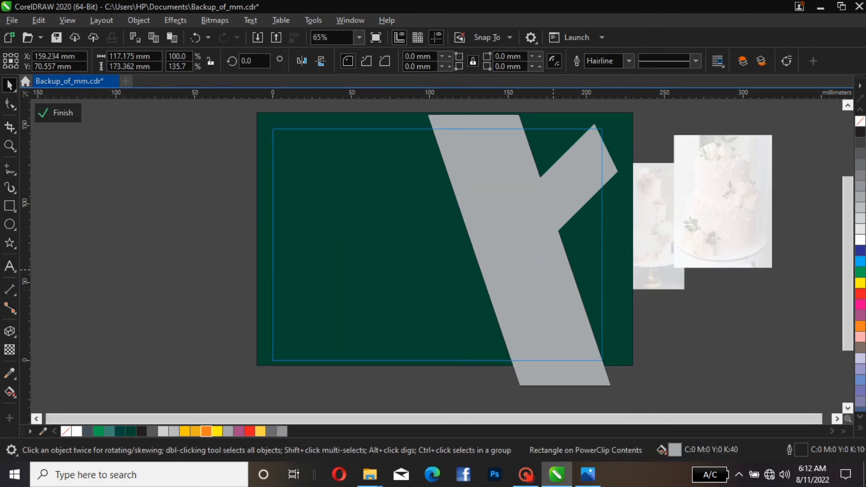
key("Left")
key("Left")
key("Left")
key("Left")
key("Left")
key("Left")
key("Left")
key("Left")
key("Left")
key("Left")
key("Left")
key("Left")
key("Left")
key("Left")
key("Left")
key("Left")
key("Left")
key("Left")
key("Left")
key("Left")
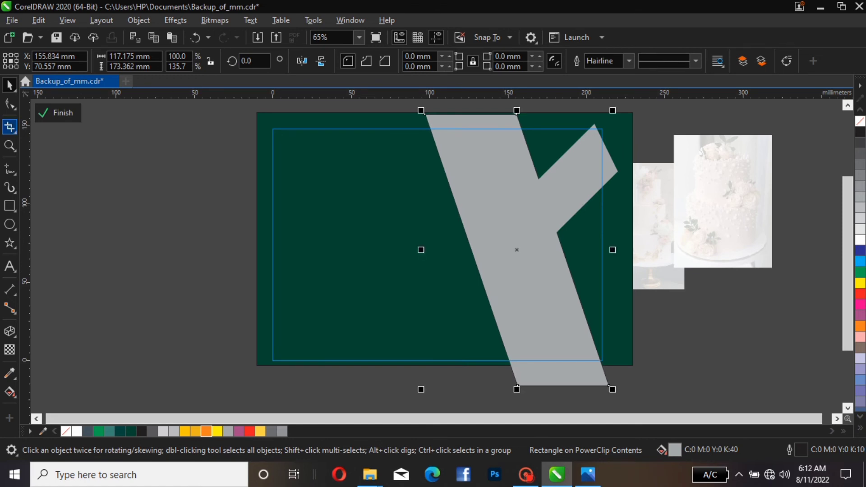
left_click(58, 113)
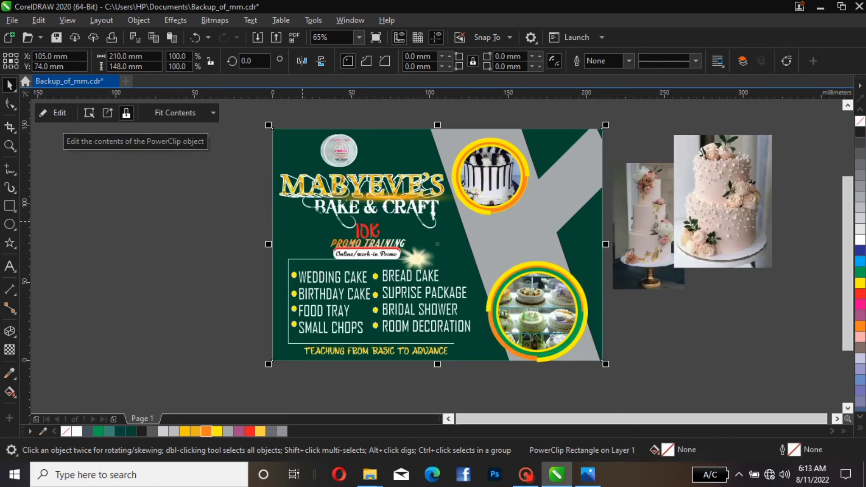
Re-enter the background PowerClip contents and shift the gray diagonal band further left
left_click(508, 223)
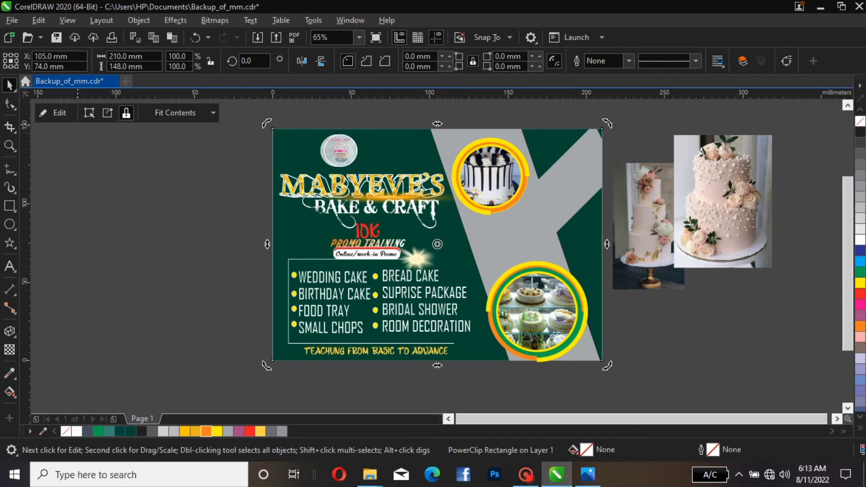
left_click(58, 113)
left_click(509, 226)
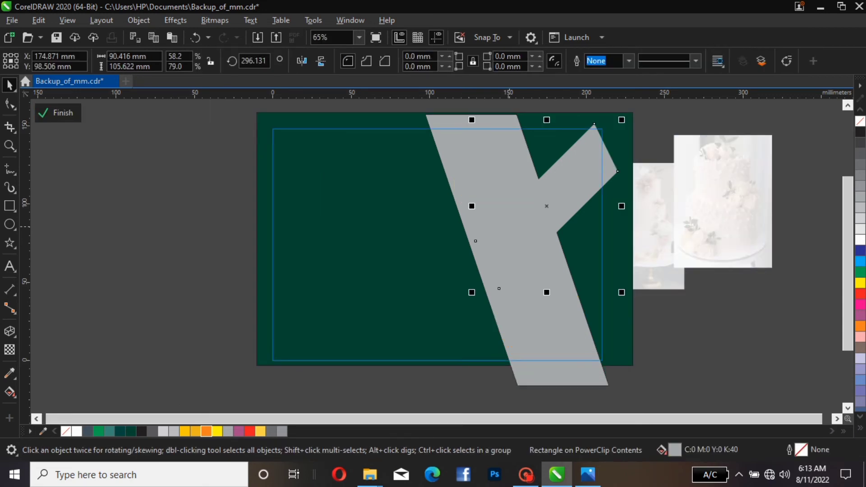
key("Left")
key("Left")
key("Left")
key("Left")
key("Left")
key("Left")
key("Left")
key("Left")
key("Left")
key("Left")
key("Left")
key("Left")
key("Left")
key("Left")
key("Left")
key("Left")
key("Left")
key("Left")
key("Left")
key("Left")
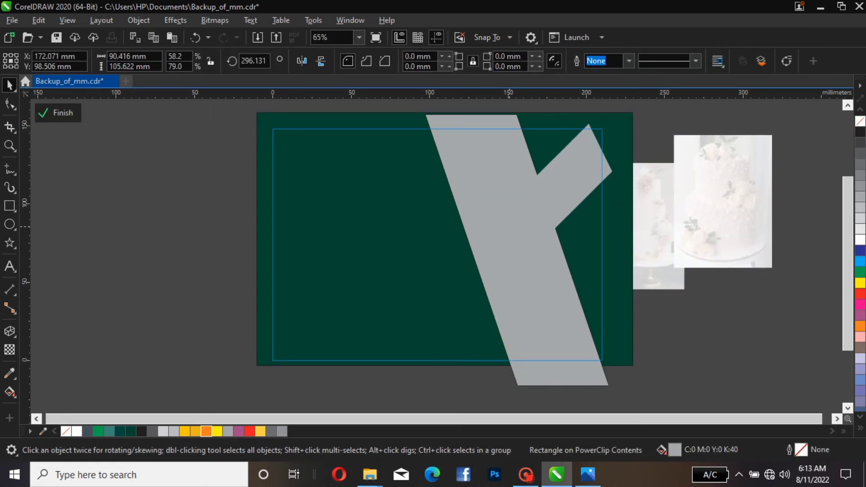
key("Right")
key("Right")
key("Right")
key("Right")
key("Right")
key("Right")
key("Right")
key("Right")
key("Right")
key("Right")
key("Right")
key("Right")
key("Right")
key("Right")
key("Right")
key("Right")
key("Right")
key("Right")
key("Right")
key("Right")
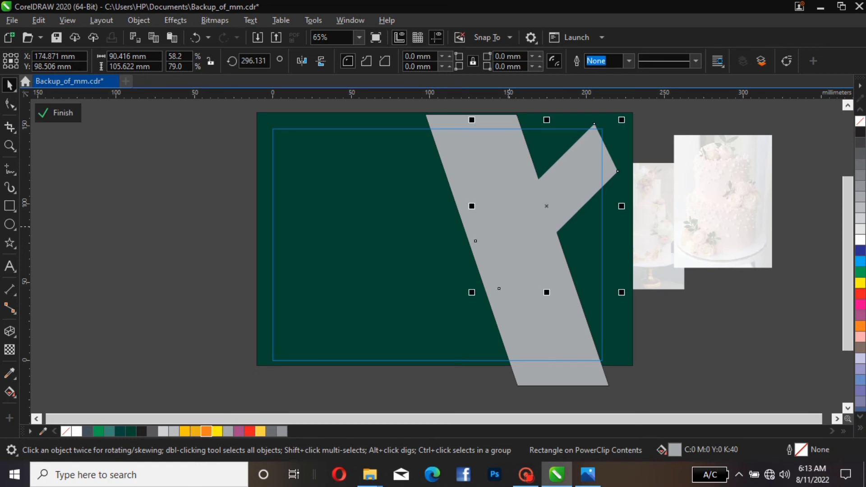
key("Right")
key("Right")
key("Right")
key("Right")
key("Right")
key("Right")
key("Right")
key("Right")
key("Right")
left_click(555, 360)
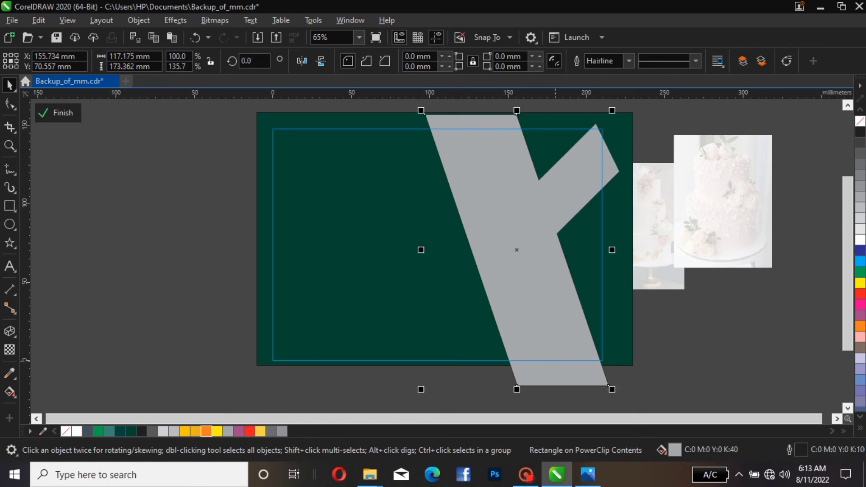
key("Left")
key("Left")
key("Left")
key("Left")
key("Left")
key("Left")
key("Left")
key("Left")
key("Left")
key("Left")
key("Left")
key("Left")
key("Left")
key("Left")
key("Left")
key("Left")
key("Left")
key("Left")
key("Left")
key("Left")
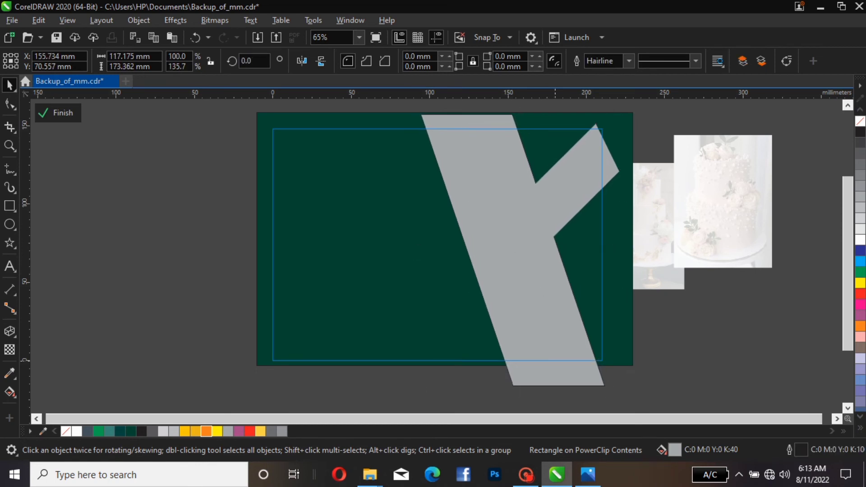
key("Left")
key("Left")
key("Left")
key("Left")
key("Left")
key("Left")
key("Left")
key("Left")
key("Left")
key("Left")
key("Left")
key("Left")
key("Left")
key("Left")
key("Left")
key("Left")
key("Left")
key("Left")
key("Left")
key("Left")
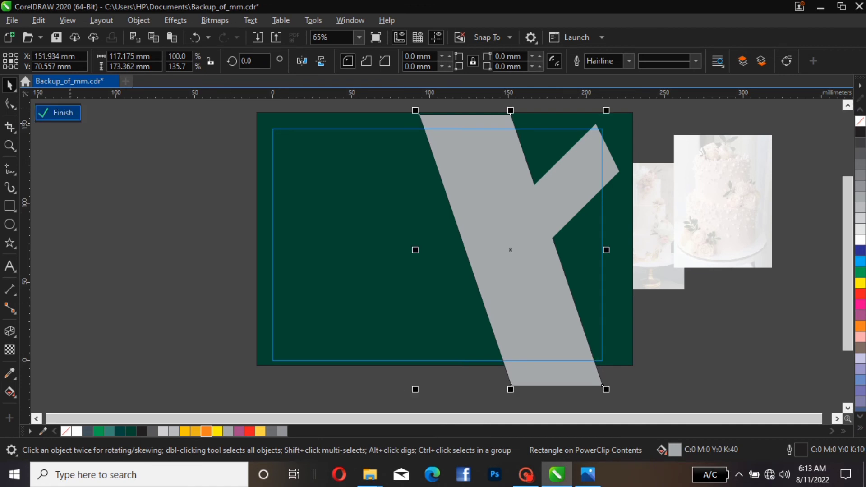
left_click(65, 114)
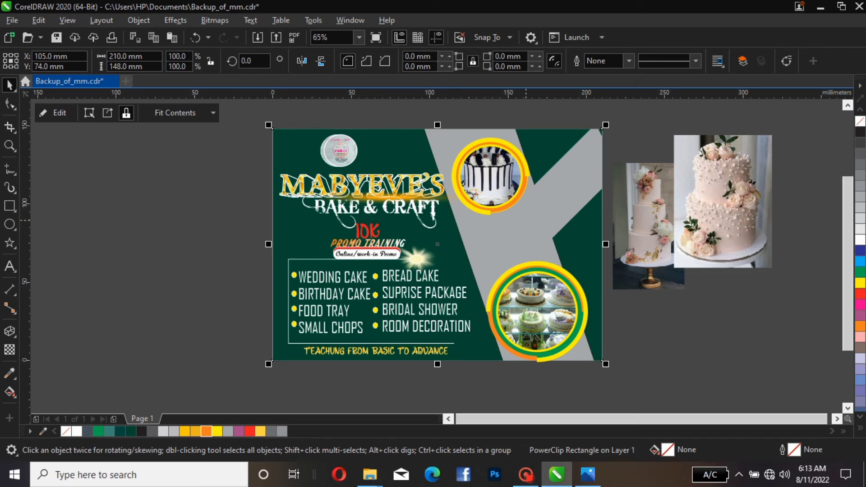
Move the upper-right cake badge slightly up and to the left
left_click(536, 249)
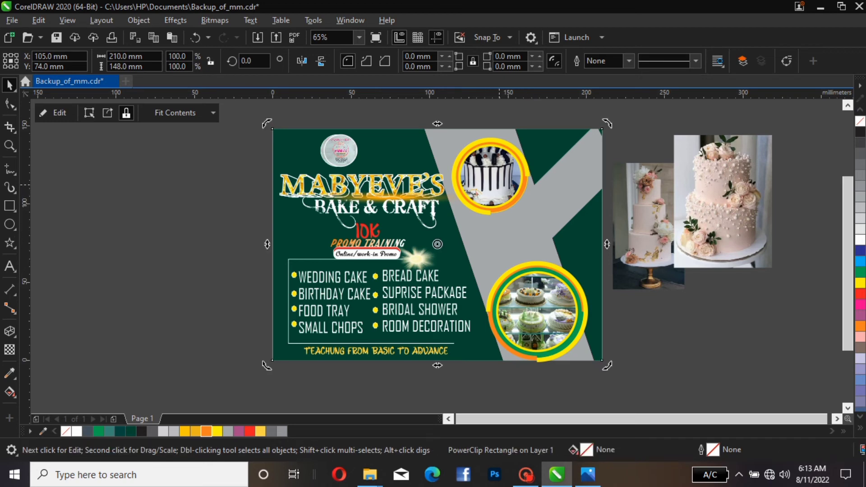
left_click(499, 184)
left_click_drag(501, 174, 487, 168)
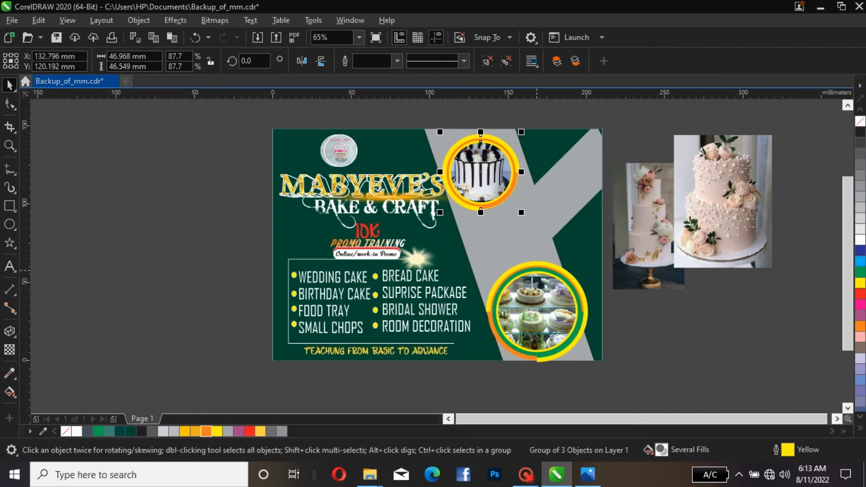
Duplicate the lower-right badge, move the copy off the page to the left, and ungroup it
left_click(536, 270)
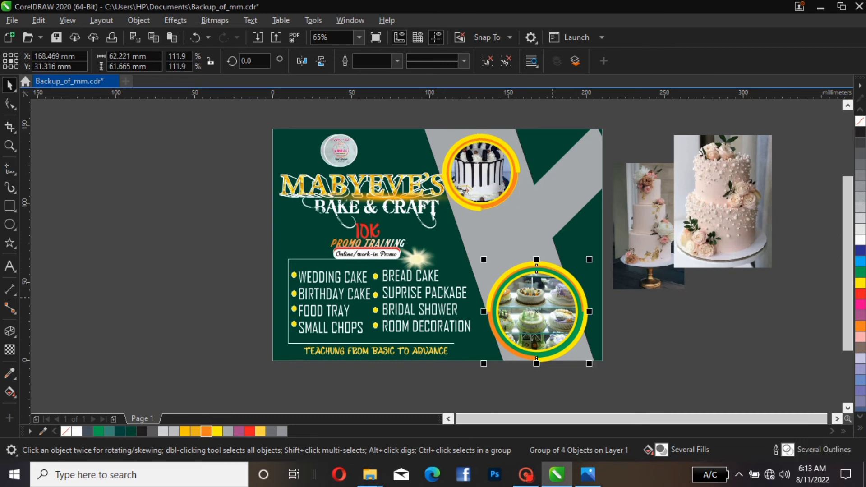
key("ctrl+d")
left_click_drag(584, 304, 157, 247)
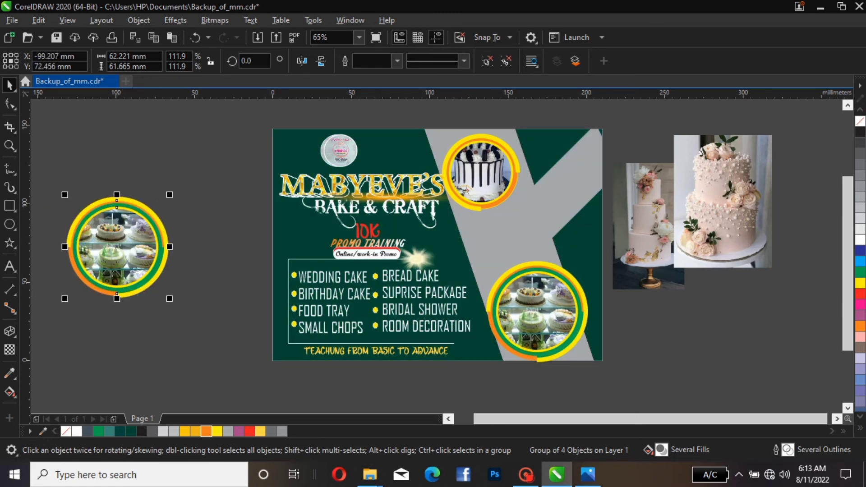
key("ctrl+u")
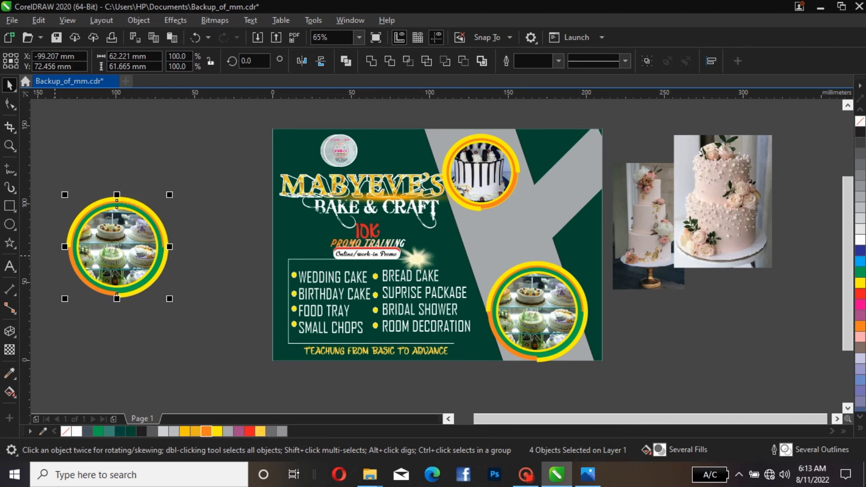
key("Escape")
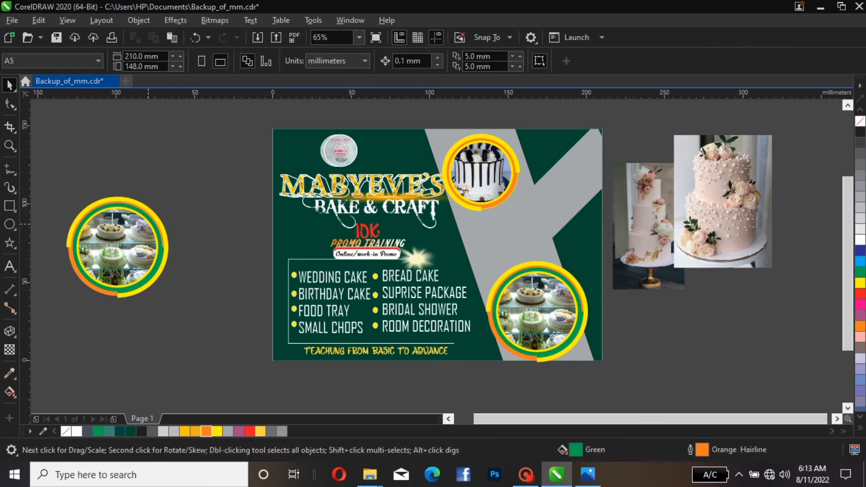
Pull the copy's photo, yellow and orange partial rings, and green circle apart from each other
left_click(149, 223)
left_click_drag(149, 223, 196, 193)
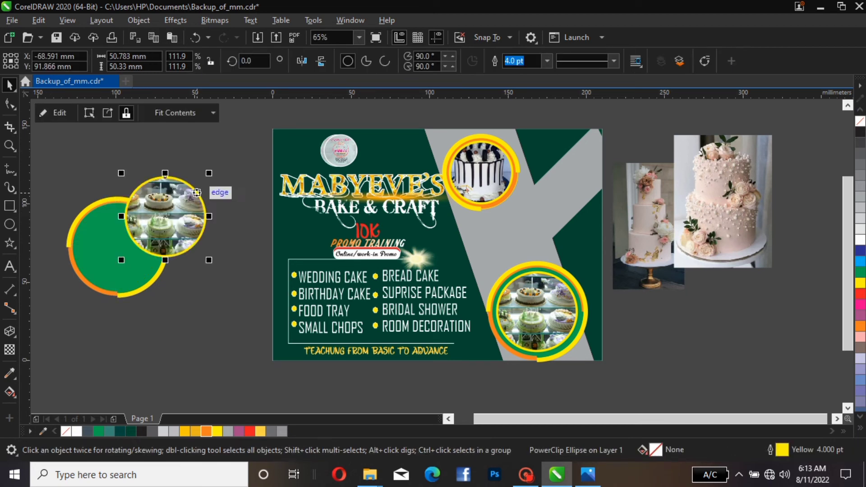
left_click_drag(79, 264, 191, 295)
left_click(110, 259)
key("F10")
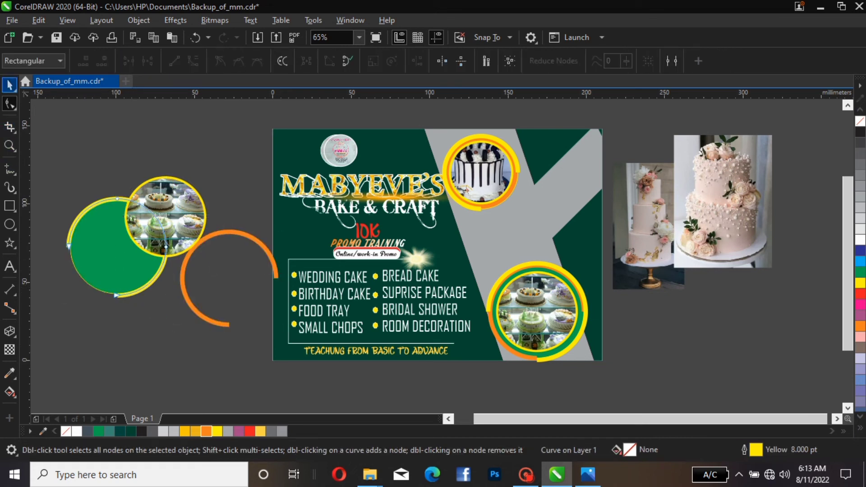
left_click(9, 85)
left_click_drag(92, 269, 92, 299)
left_click_drag(117, 228, 137, 276)
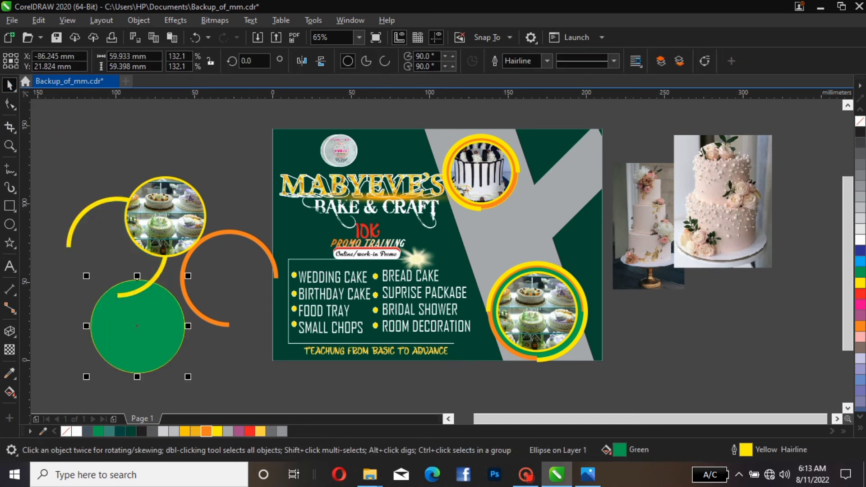
Delete the copy's photo and both partial rings, leaving only the green circle
left_click(165, 178)
key("Delete")
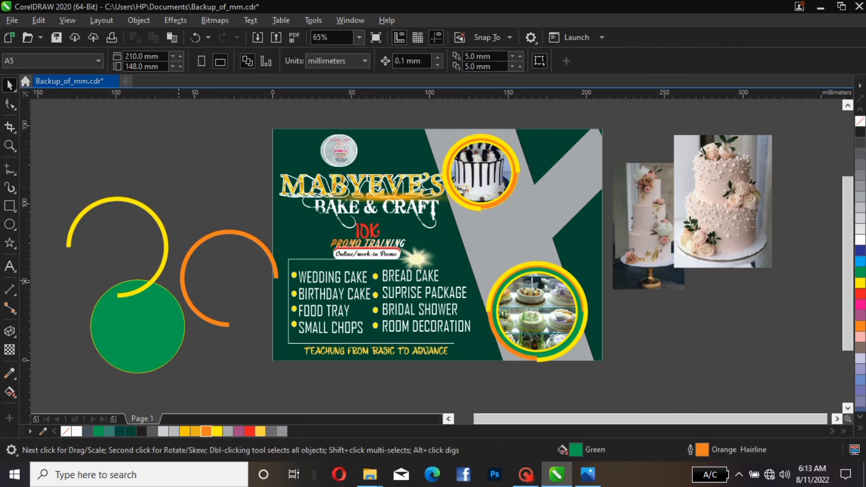
left_click(161, 268)
key("Delete")
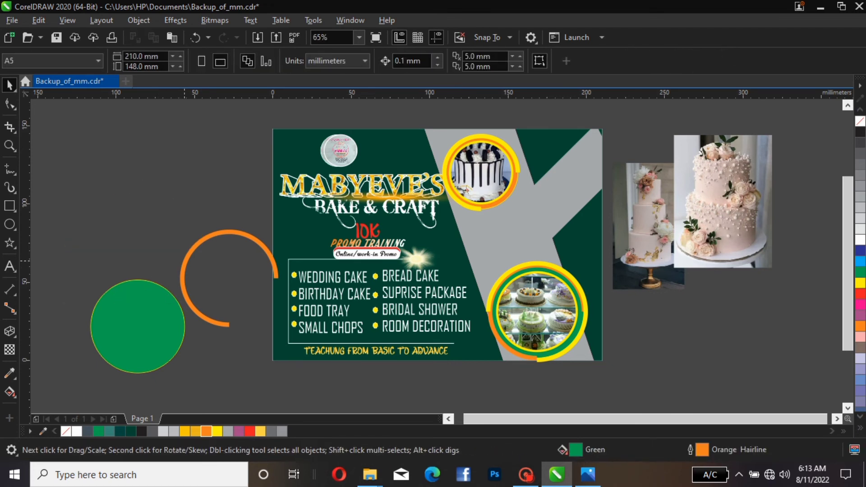
left_click(184, 261)
key("Delete")
Reposition the green circle and give it an orange outline 4.0 pt wide
left_click_drag(137, 280, 176, 202)
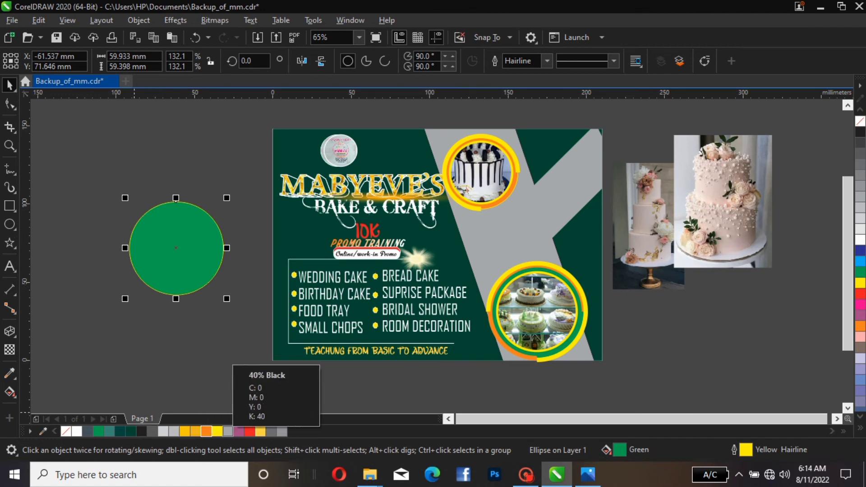
right_click(206, 431)
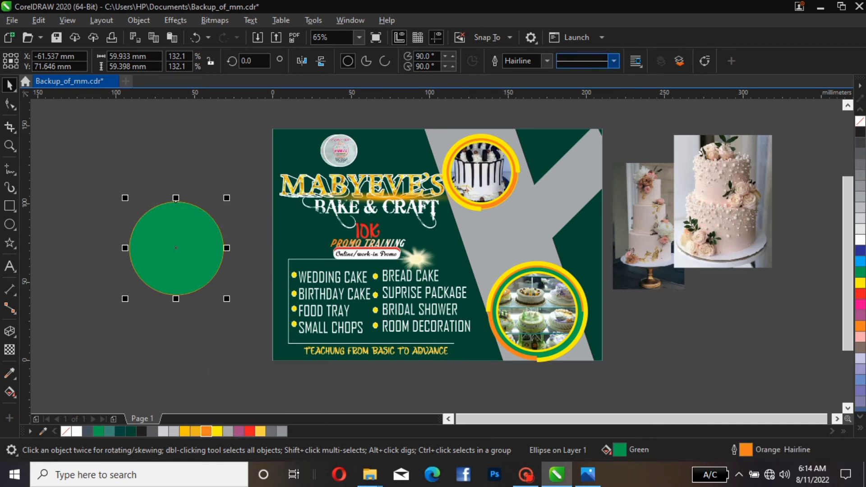
left_click(547, 61)
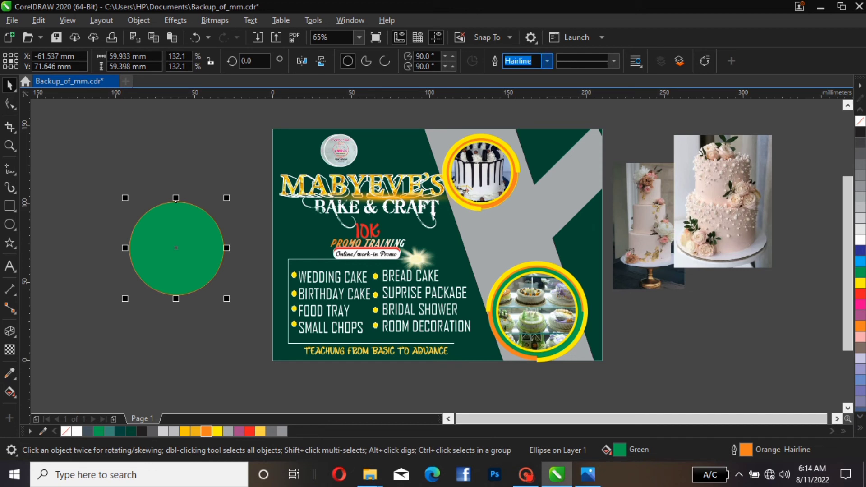
left_click(547, 61)
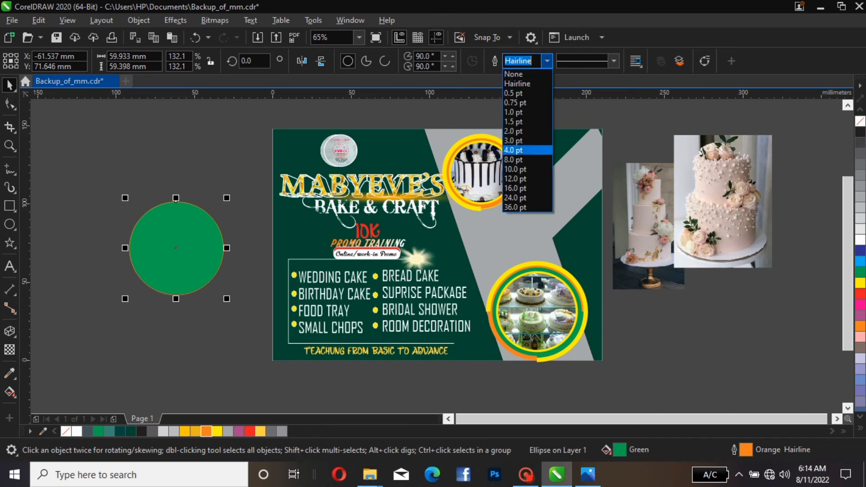
left_click(518, 151)
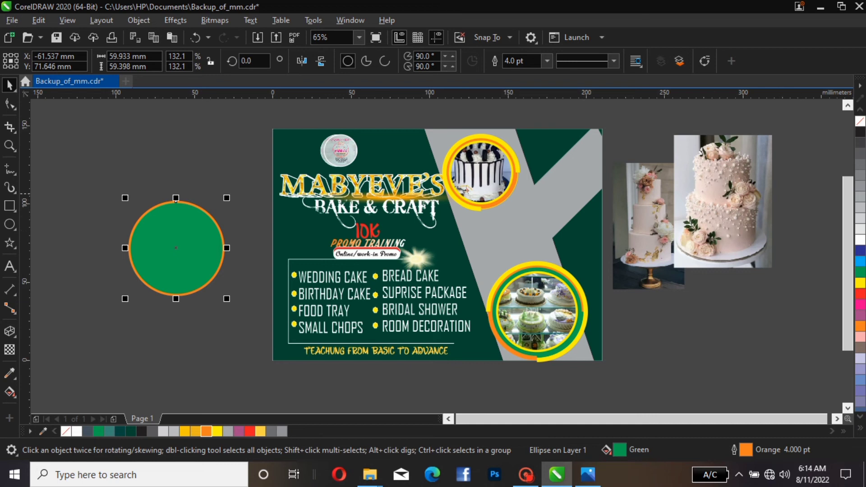
Place the large pink cake photo inside the orange-outlined green circle with PowerClip Inside
left_click(727, 208)
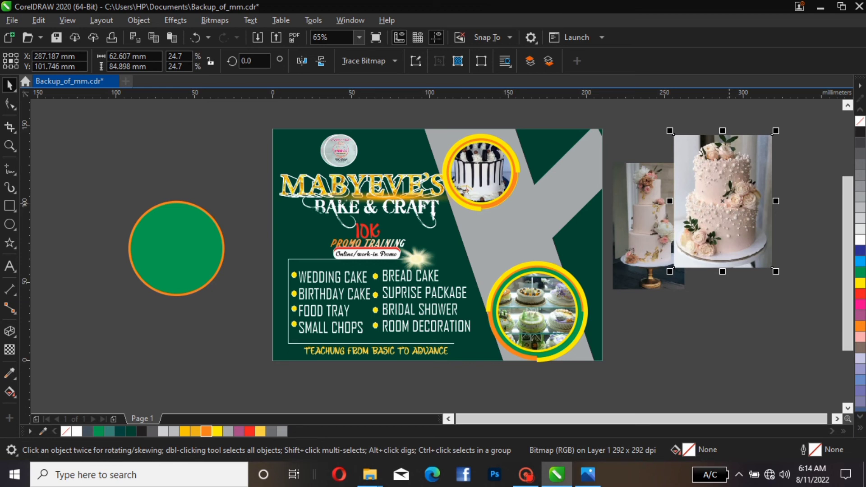
right_click(729, 208)
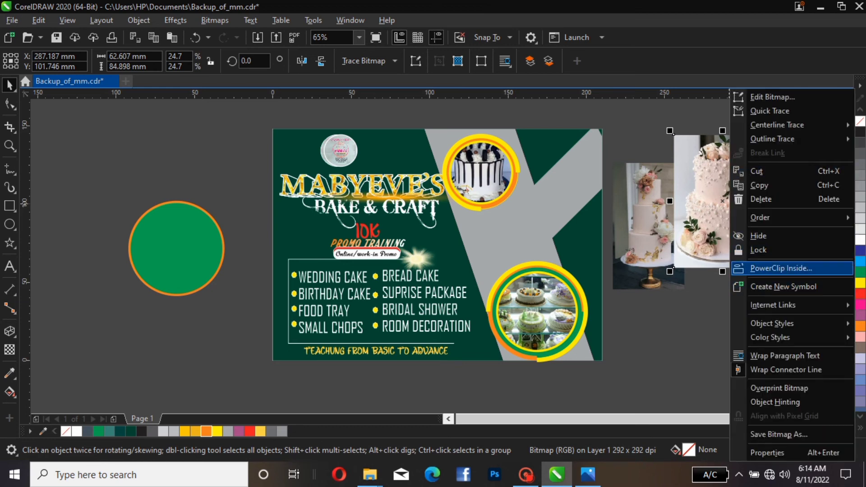
left_click(780, 269)
left_click(201, 220)
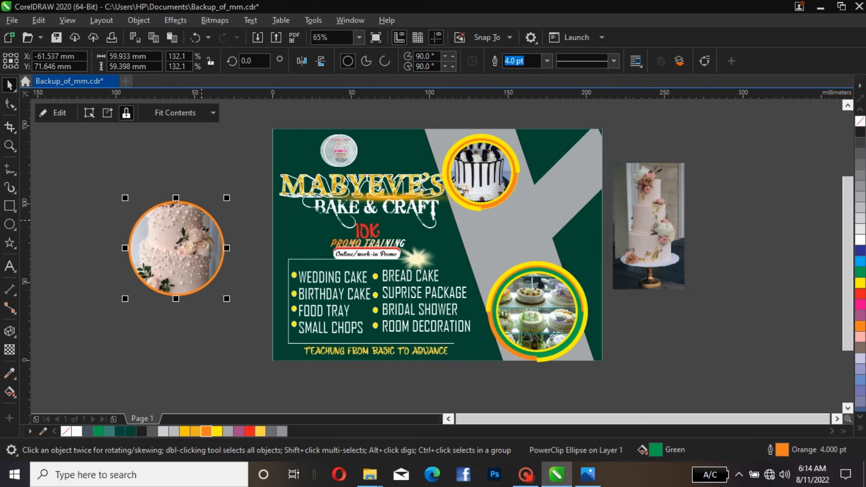
Move the clipped cake circle onto the flyer between the two ring badges and bring both badges in front of it
left_click_drag(176, 247, 503, 233)
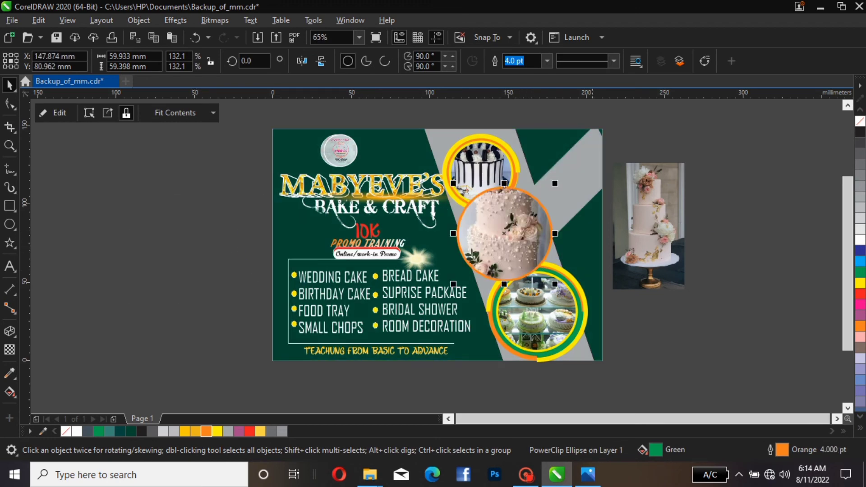
left_click(576, 317)
key("shift+Page_Up")
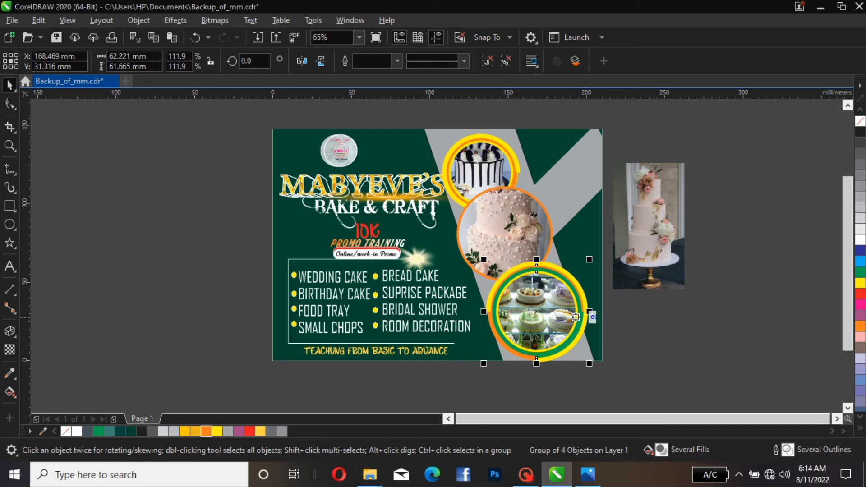
left_click(478, 160)
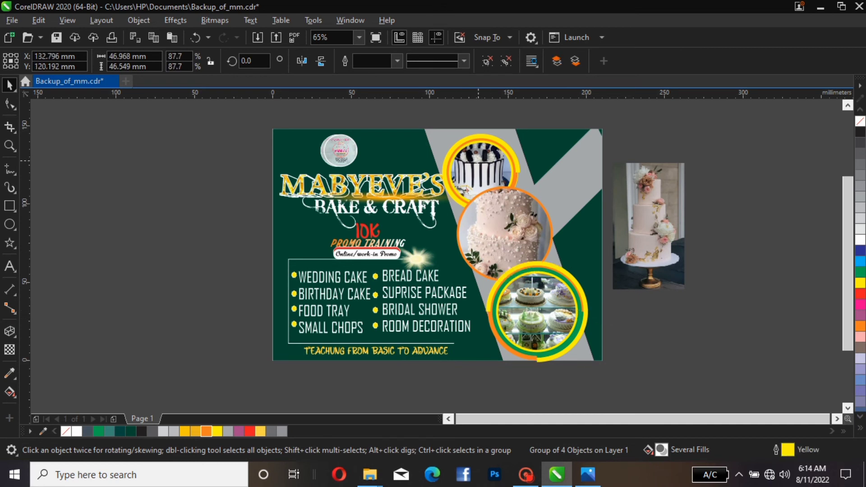
key("shift+Page_Up")
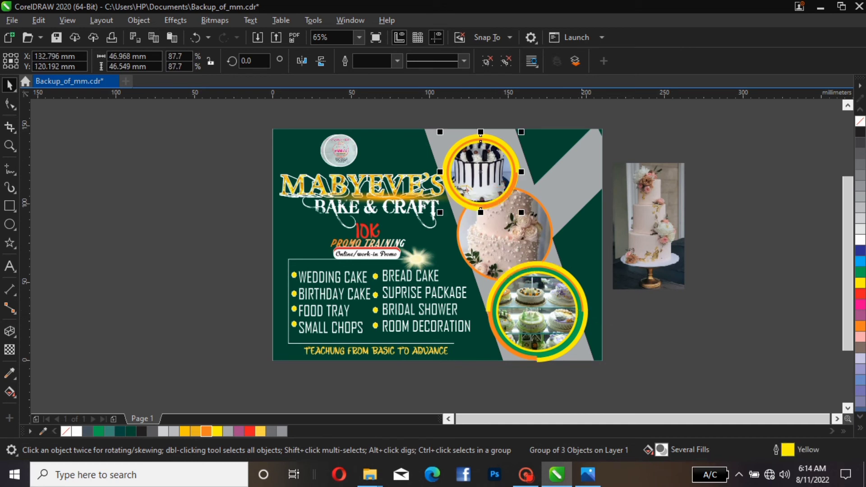
key("Escape")
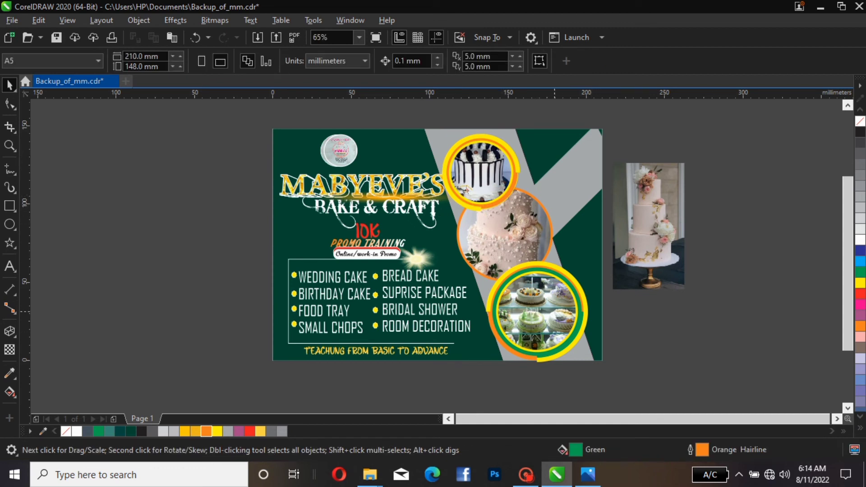
Duplicate the cake circle, place the copy at the flyer's upper right, and scale it down to about 53 mm
left_click(528, 318)
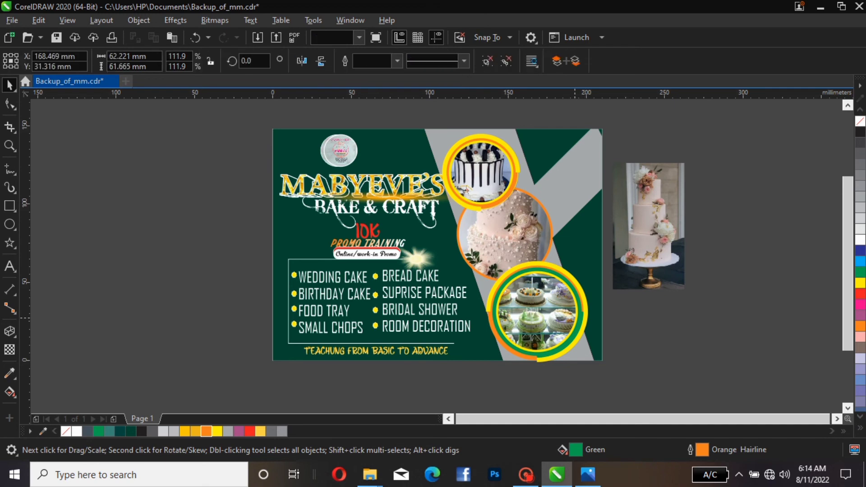
left_click(654, 220)
left_click(504, 233)
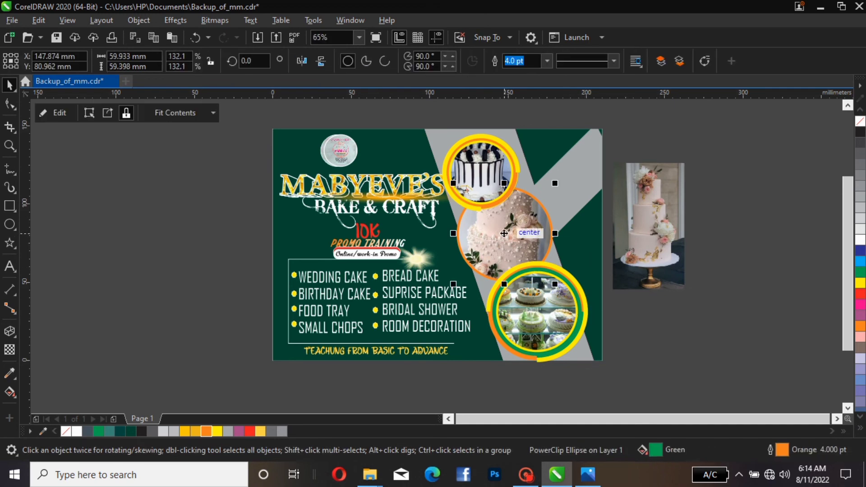
left_click_drag(504, 233, 555, 198)
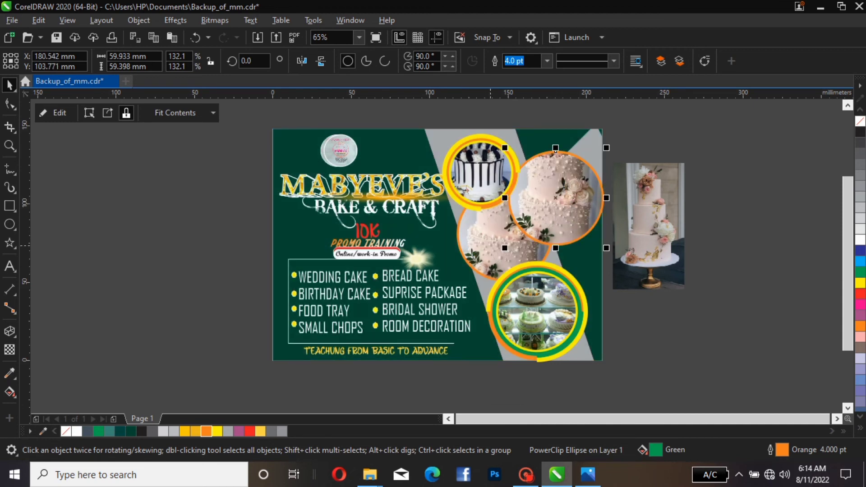
key("ctrl+z")
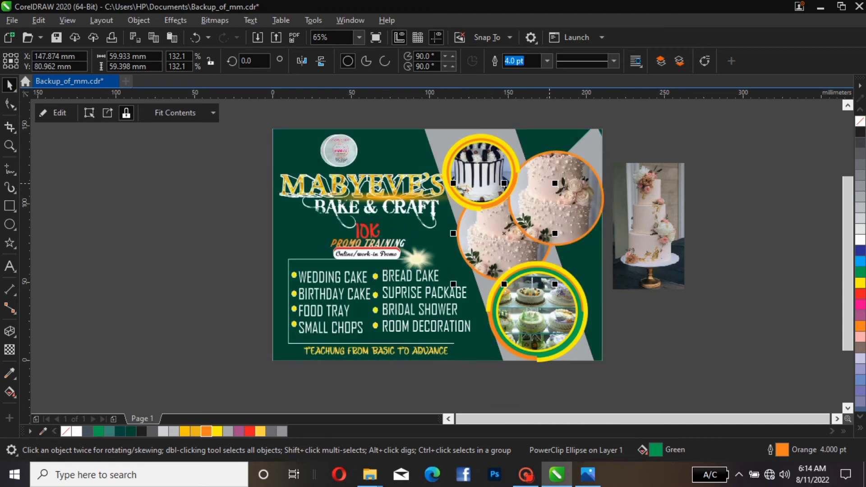
left_click_drag(554, 183, 549, 189)
key("ctrl+z")
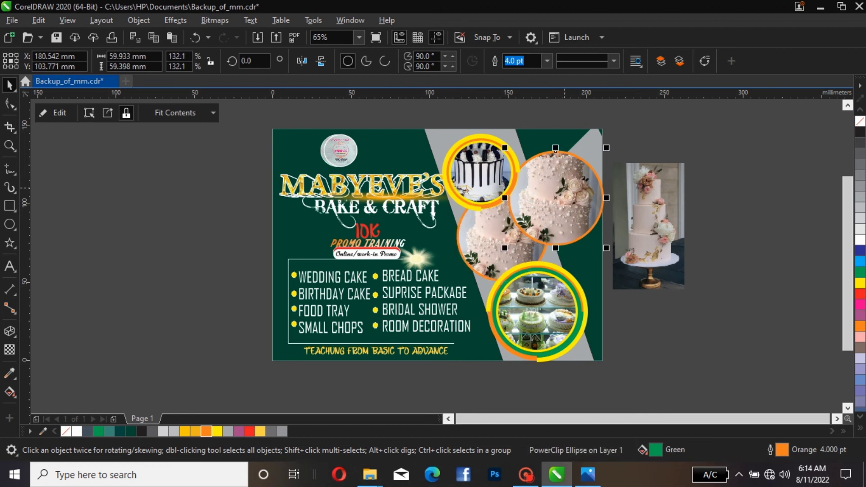
left_click_drag(606, 147, 581, 175)
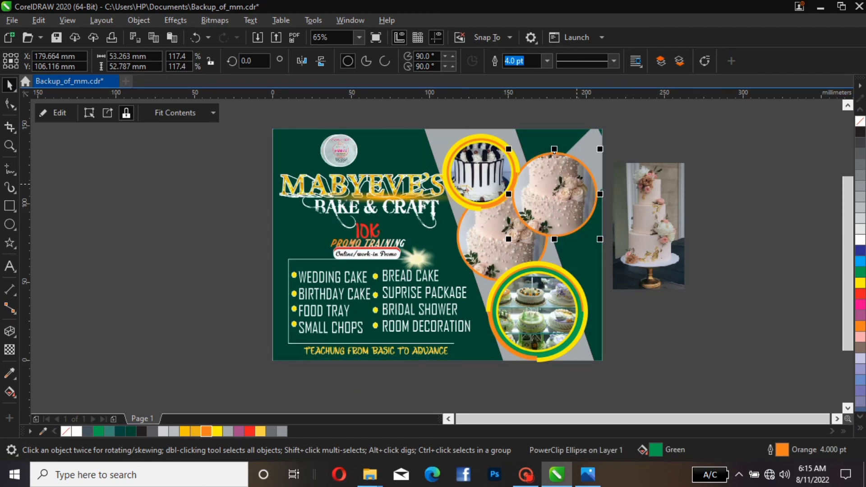
PowerClip the tall tiered cake photo into the smaller copied circle
left_click(614, 165)
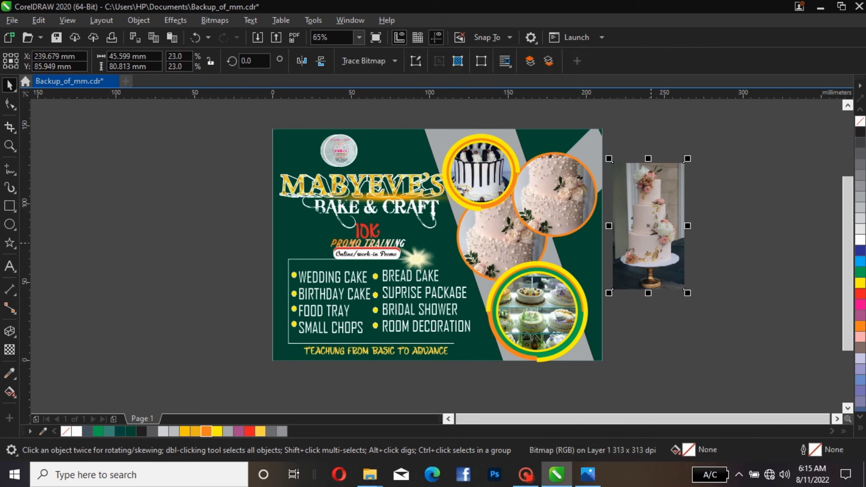
right_click(650, 225)
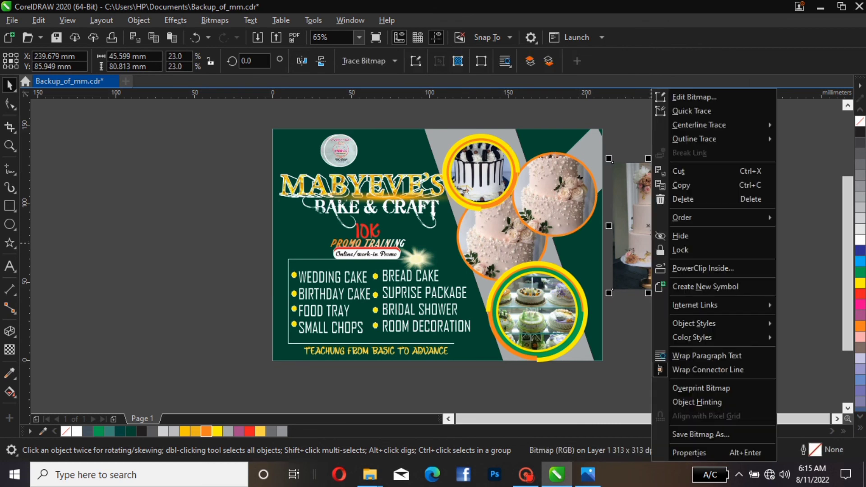
left_click(702, 268)
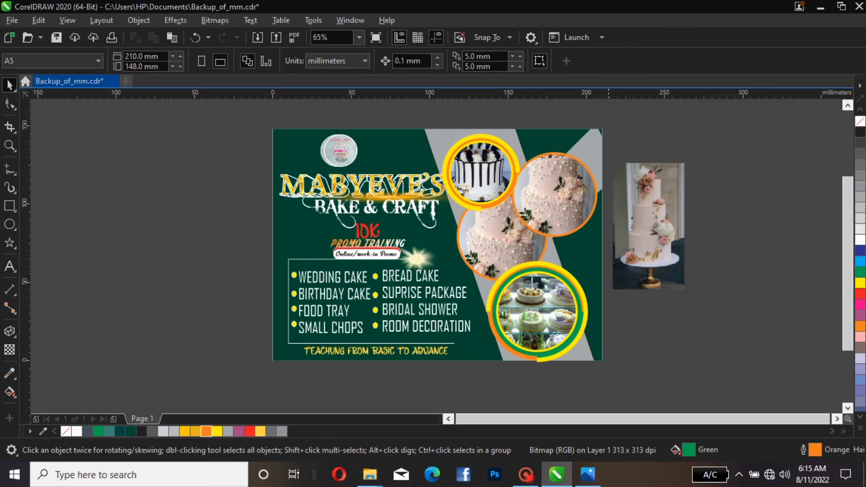
left_click(554, 153)
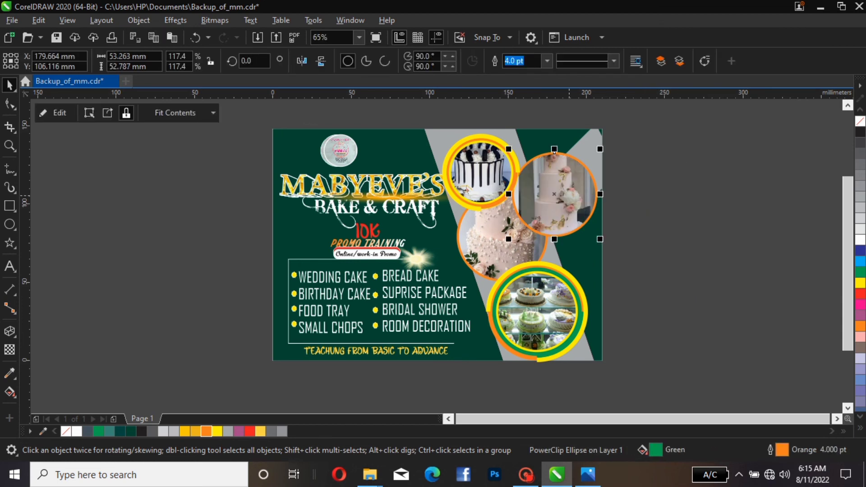
key("Escape")
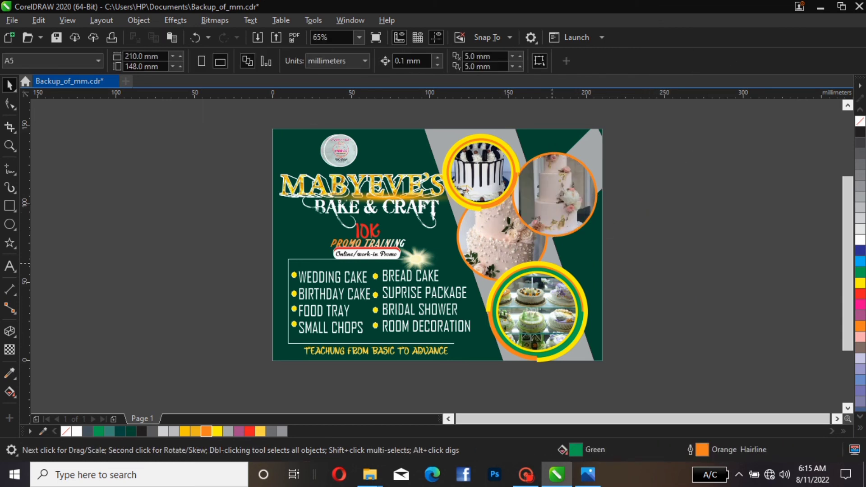
Edit the background's PowerClip contents, rotate the gray branch shape to about 319° and fill it with a lighter gray
left_click(494, 247)
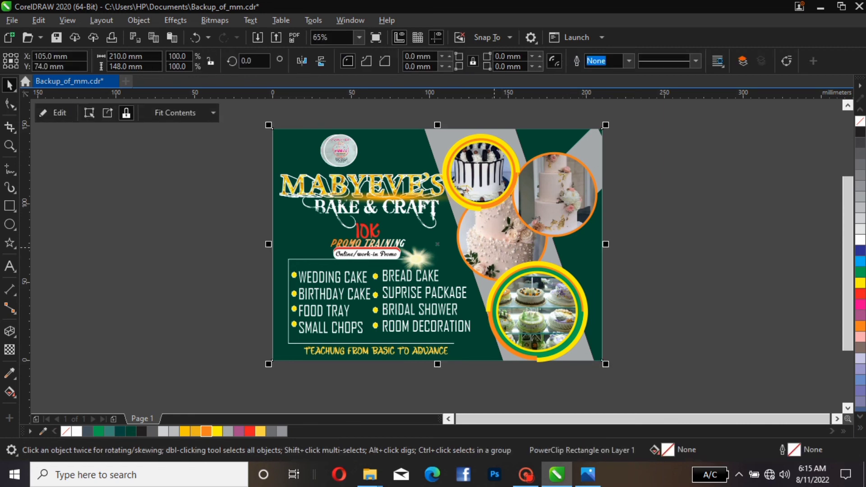
left_click(54, 112)
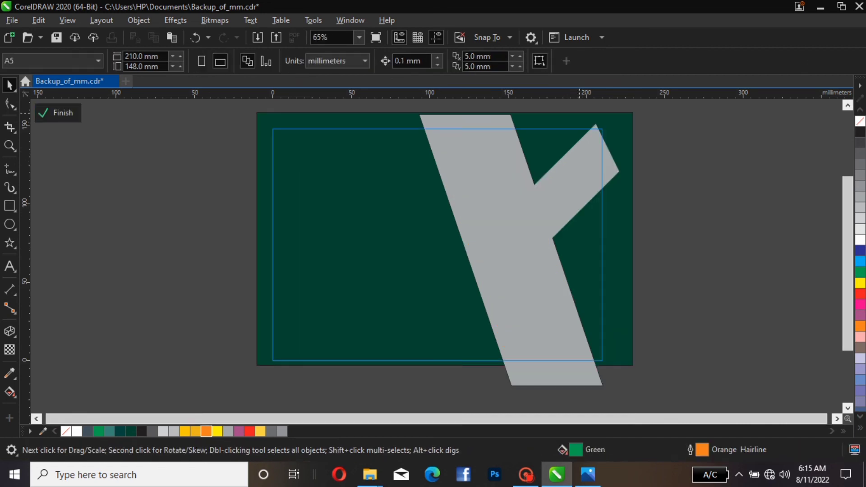
left_click(547, 243)
left_click(547, 203)
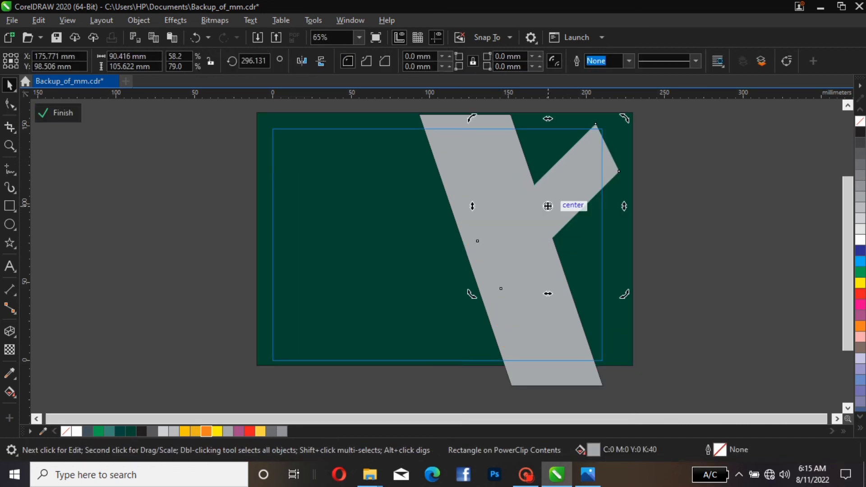
left_click_drag(468, 295, 522, 323)
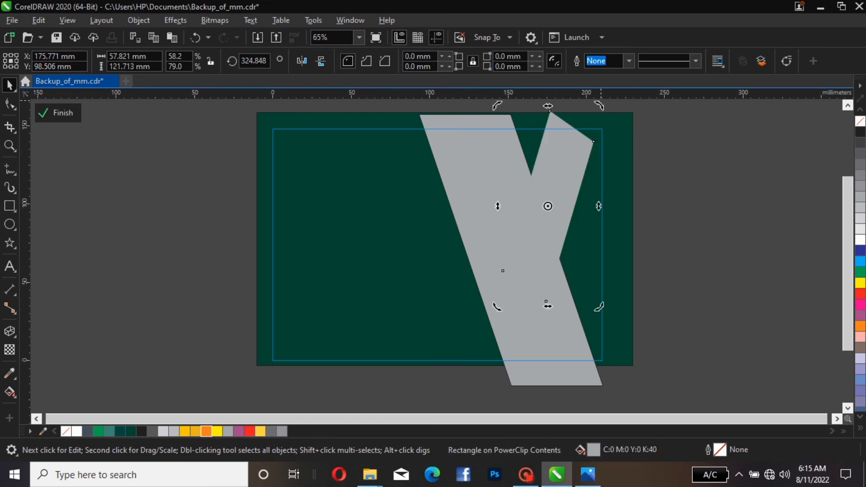
left_click_drag(599, 106, 611, 110)
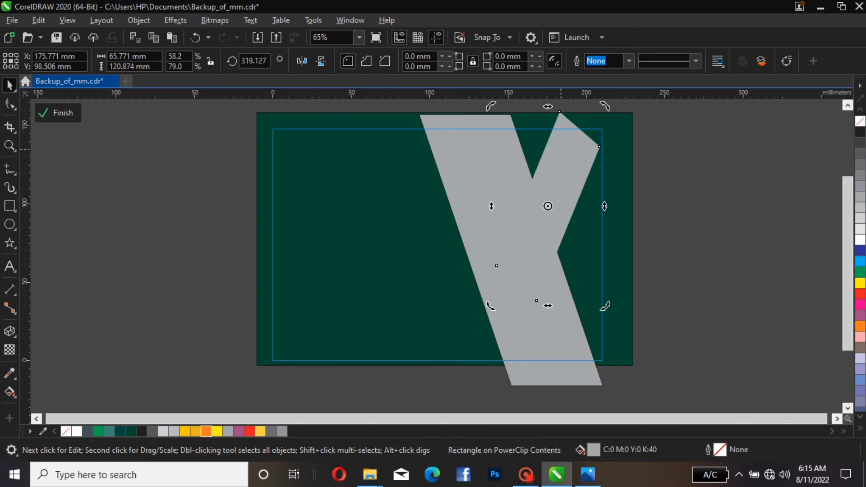
left_click_drag(554, 174, 563, 174)
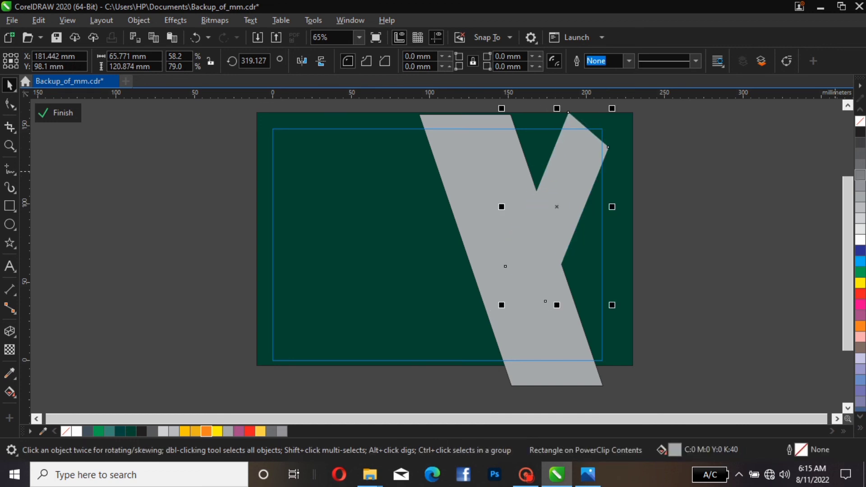
left_click(860, 229)
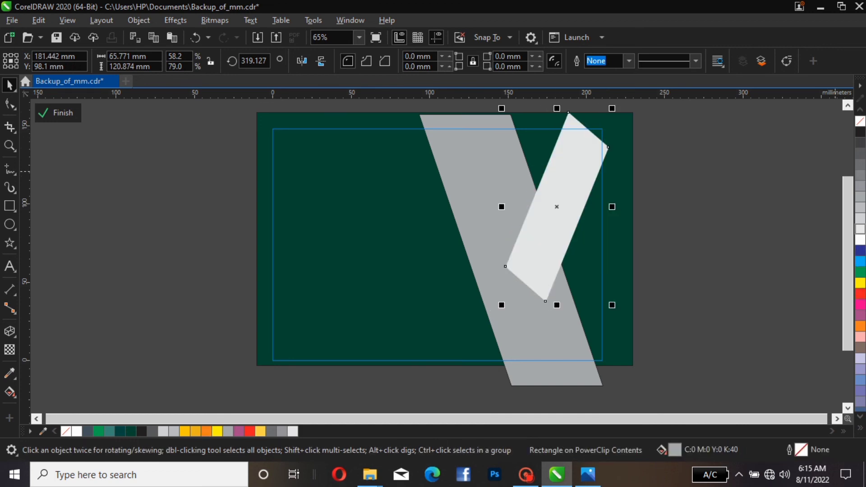
Bring the long gray diagonal stripe to the front, remove its outline, and finish editing the background
left_click(463, 184)
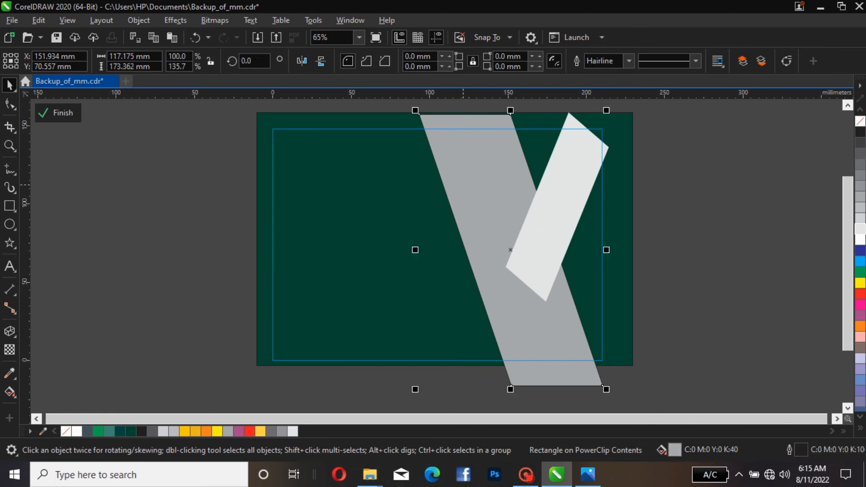
key("shift+Page_Up")
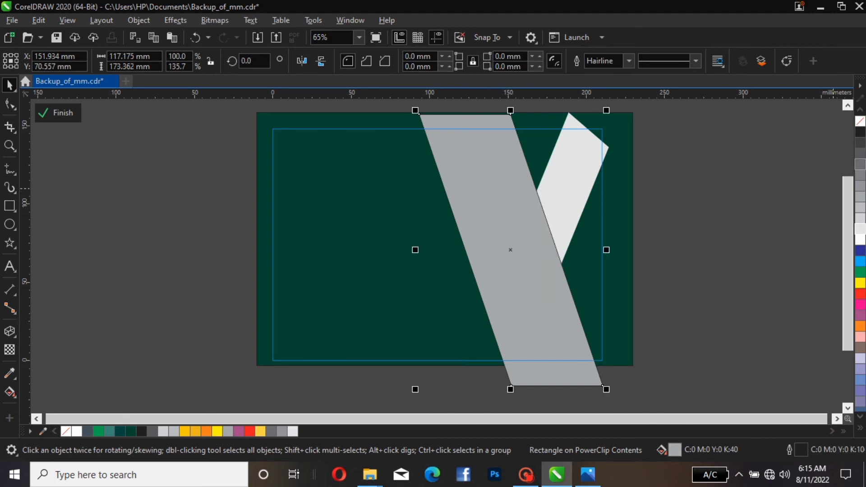
right_click(859, 121)
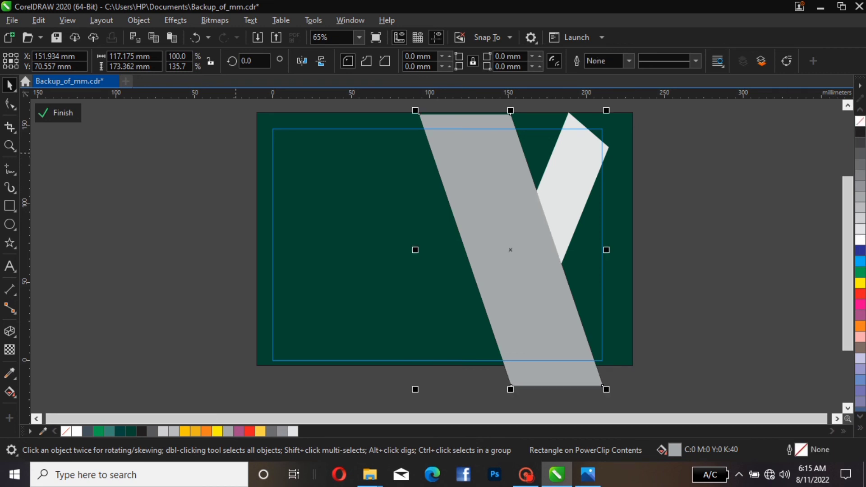
left_click(57, 113)
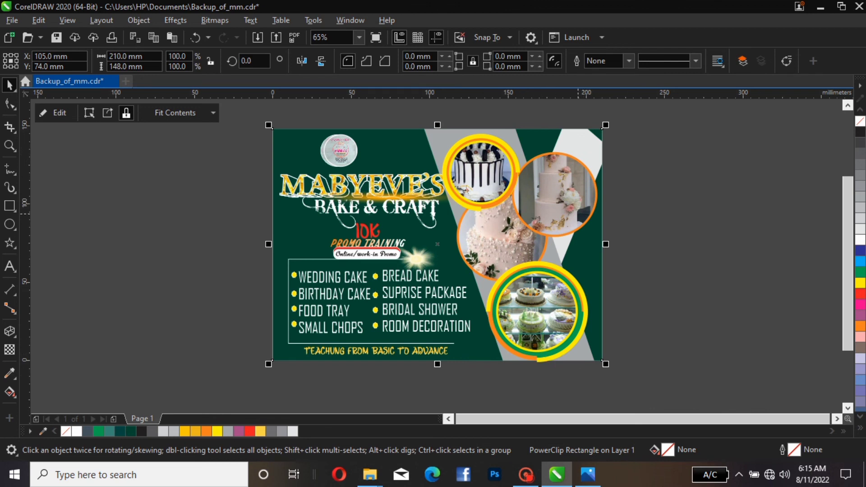
Change the small cake circle's outline colour to red
left_click(577, 213)
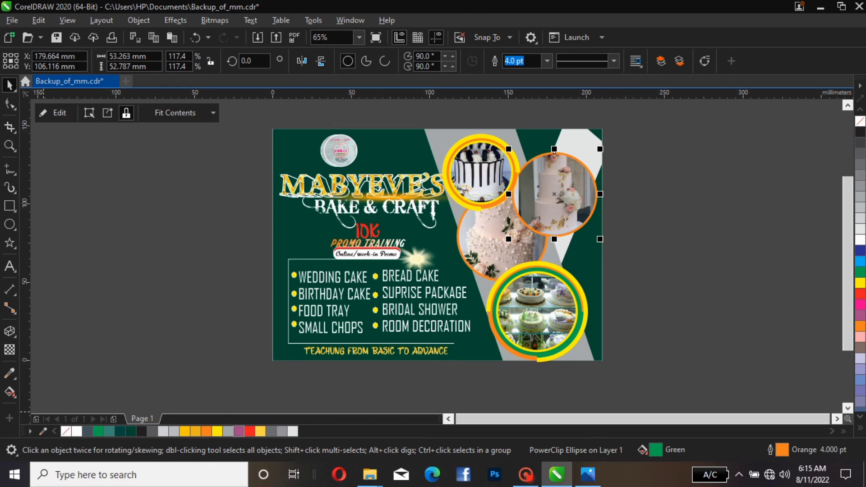
right_click(249, 431)
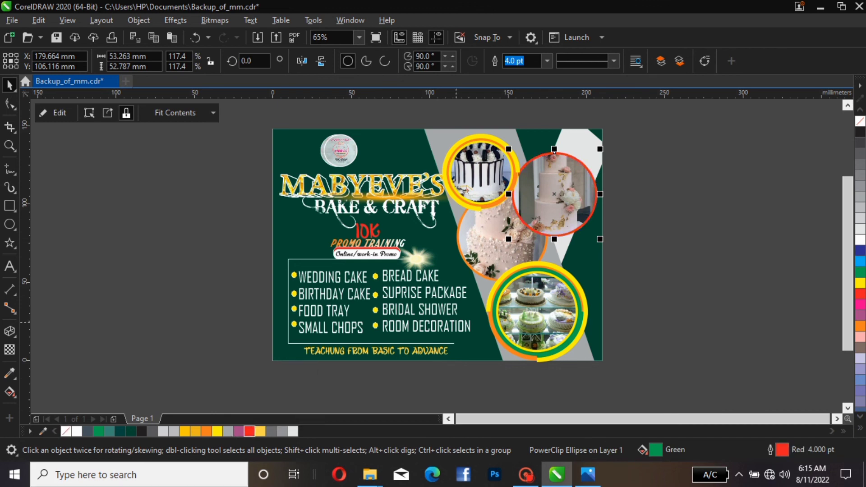
left_click(556, 198)
left_click(511, 282)
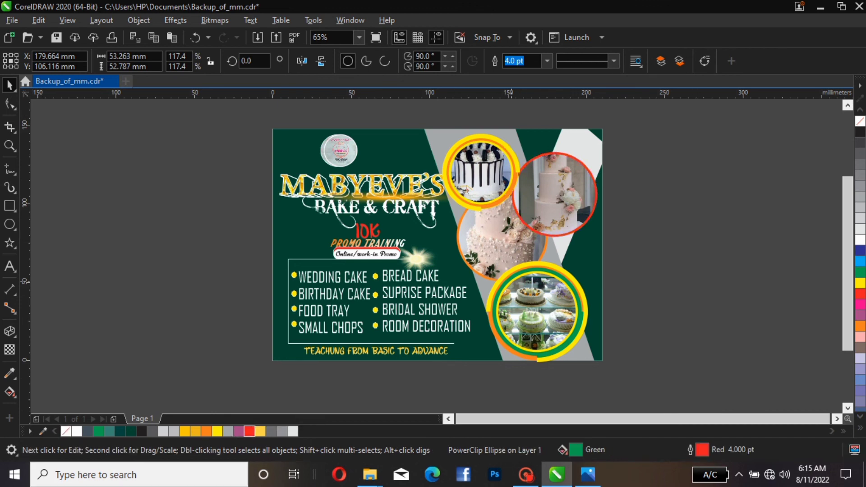
left_click(494, 235)
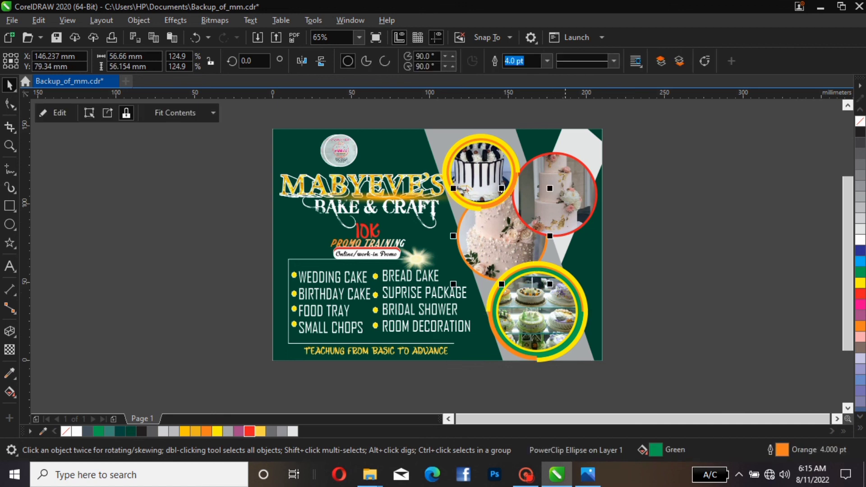
left_click(560, 241)
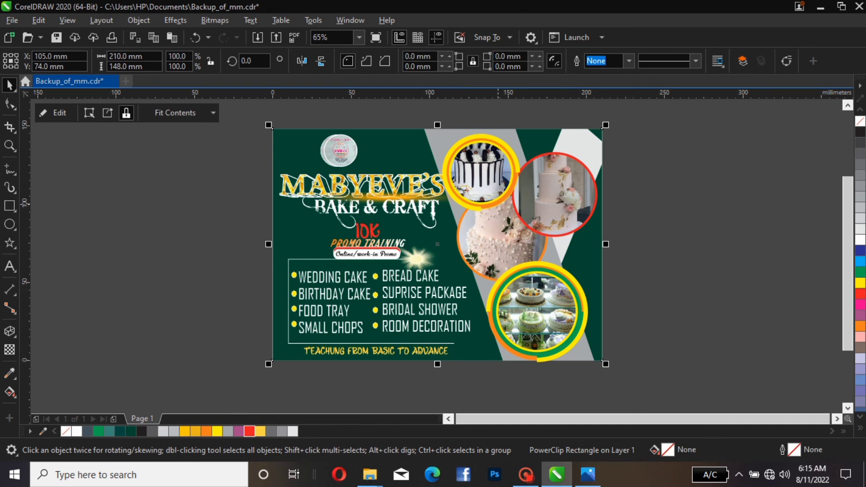
Scale the top yellow-ringed cake badge down to about 83%
left_click(495, 192)
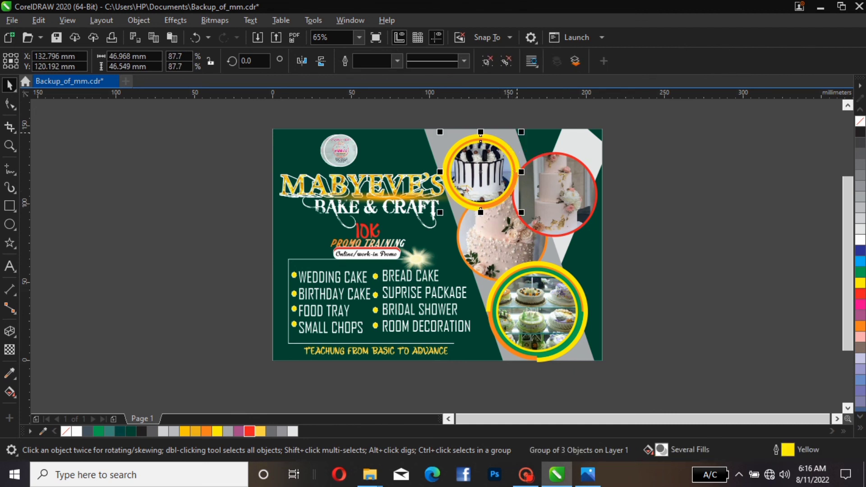
left_click_drag(522, 132, 518, 136)
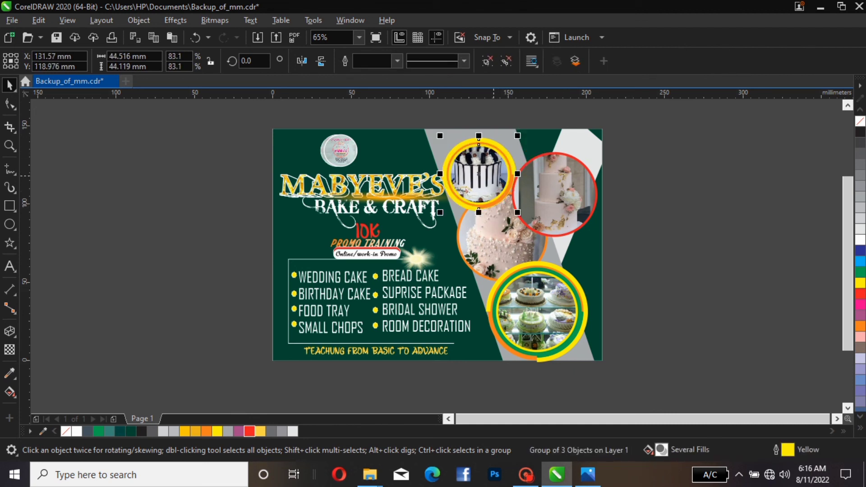
left_click_drag(494, 176, 493, 176)
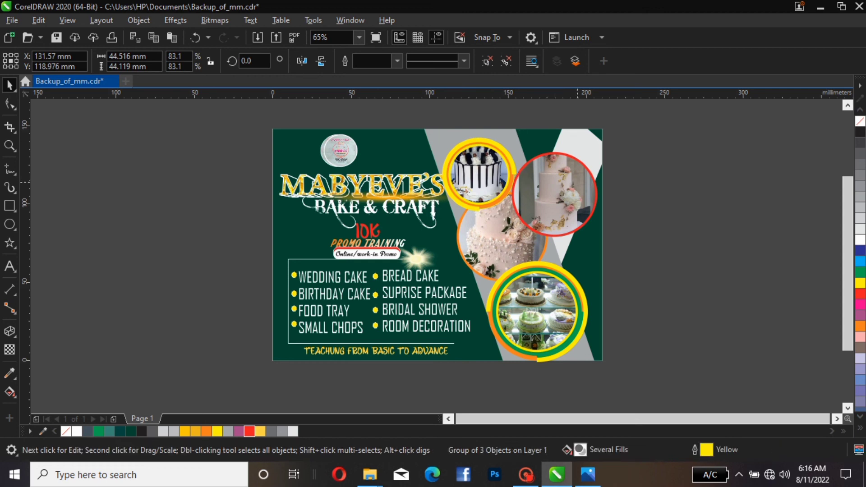
Shrink the bottom green-and-yellow ringed badge slightly to about 106% and nudge it into place
left_click(537, 197)
left_click(534, 277)
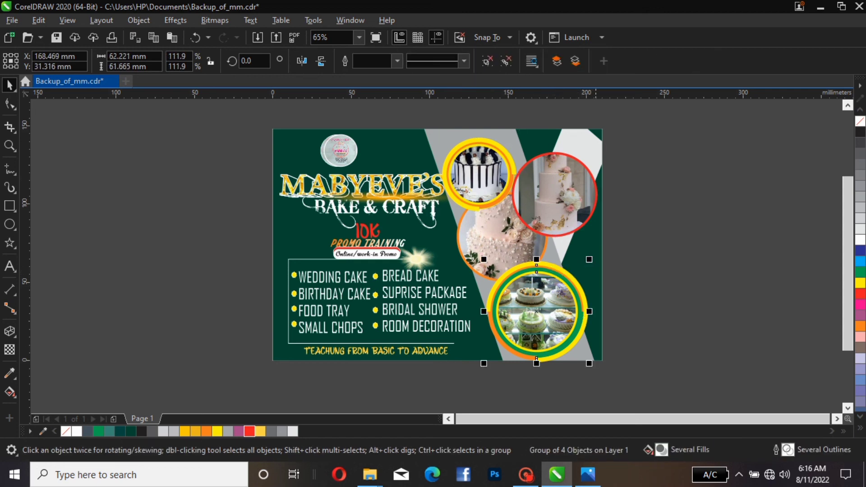
left_click_drag(589, 259, 584, 264)
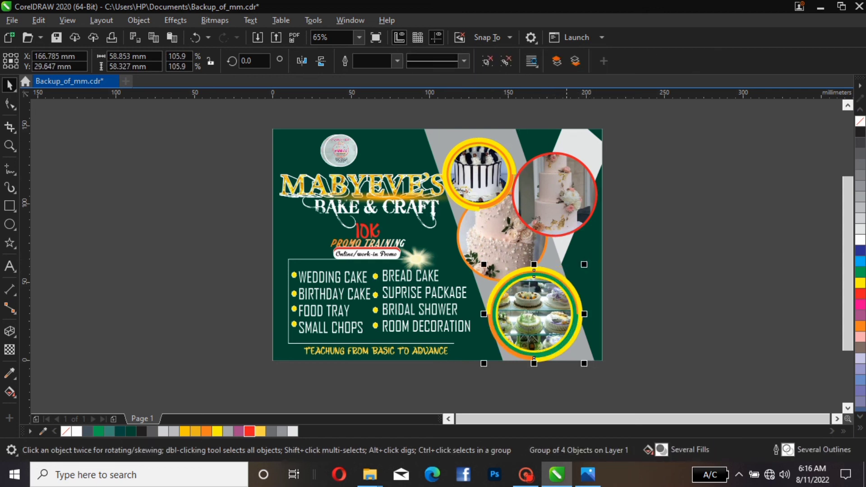
mouse_move(543, 309)
left_mouse_down()
mouse_move(550, 299)
mouse_move(547, 311)
left_mouse_up()
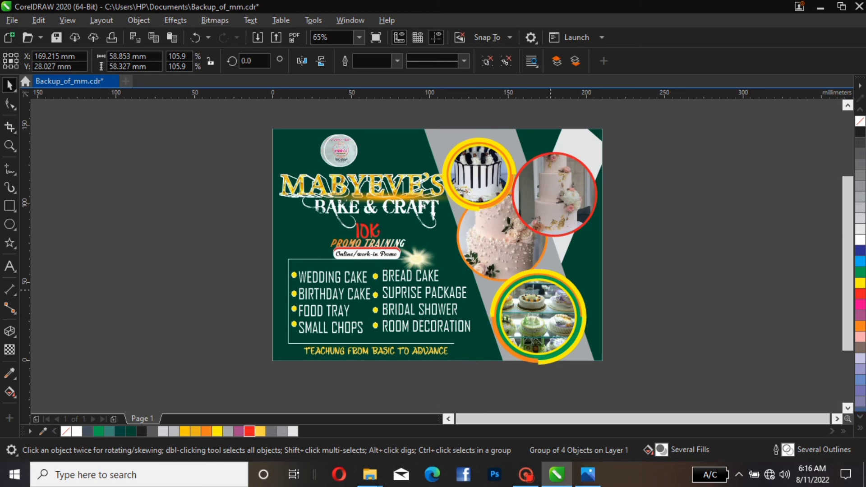
left_click_drag(547, 311, 546, 305)
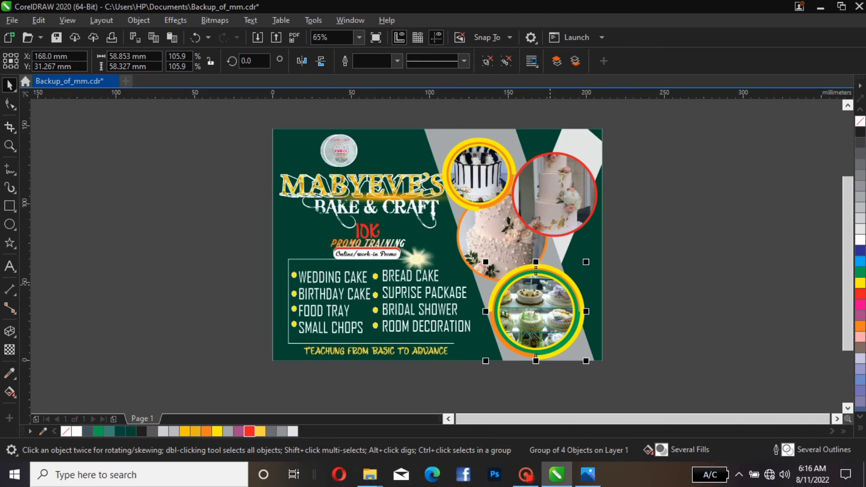
Resize the red-ringed cake circle to about 50 mm and the orange-ringed tiered cake circle to about 53 mm
left_click(559, 218)
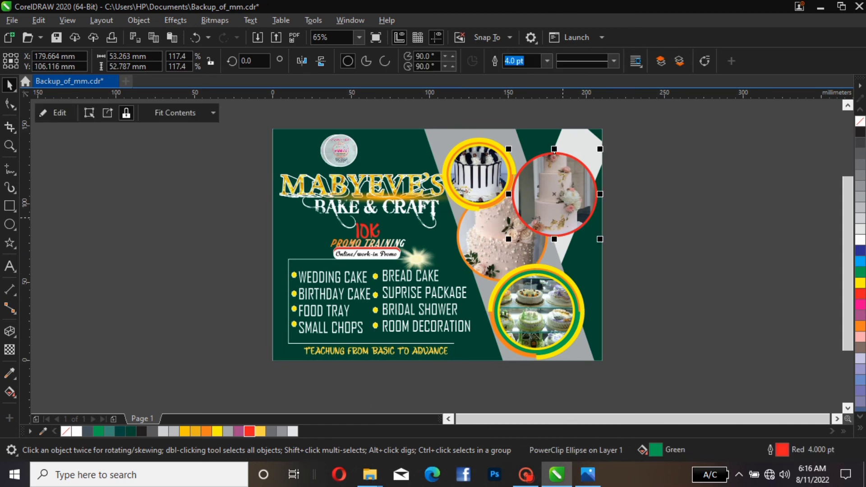
left_click_drag(599, 149, 566, 191)
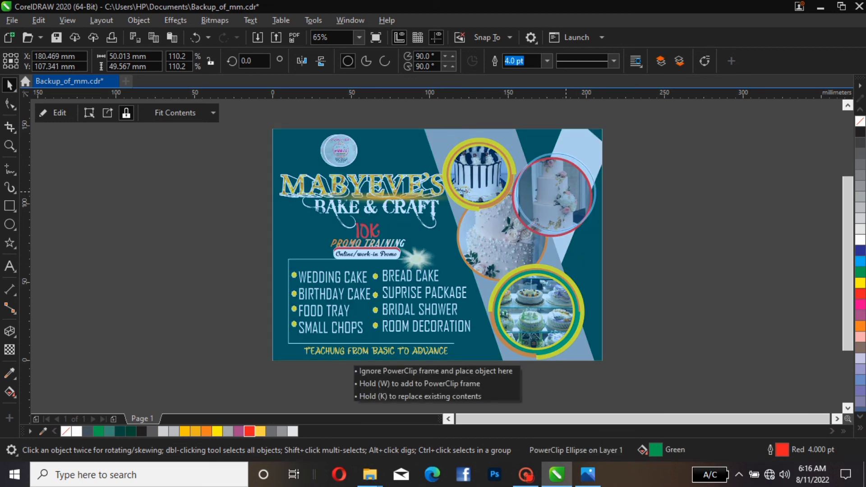
left_click_drag(565, 191, 566, 191)
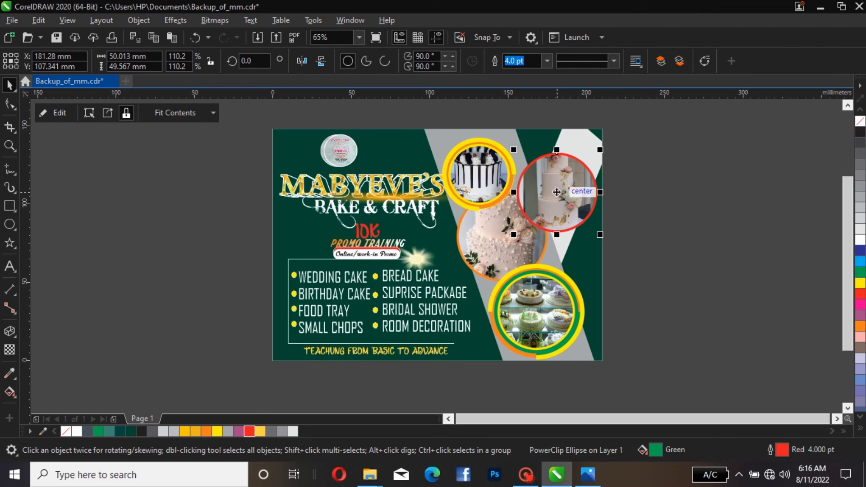
left_click(501, 242)
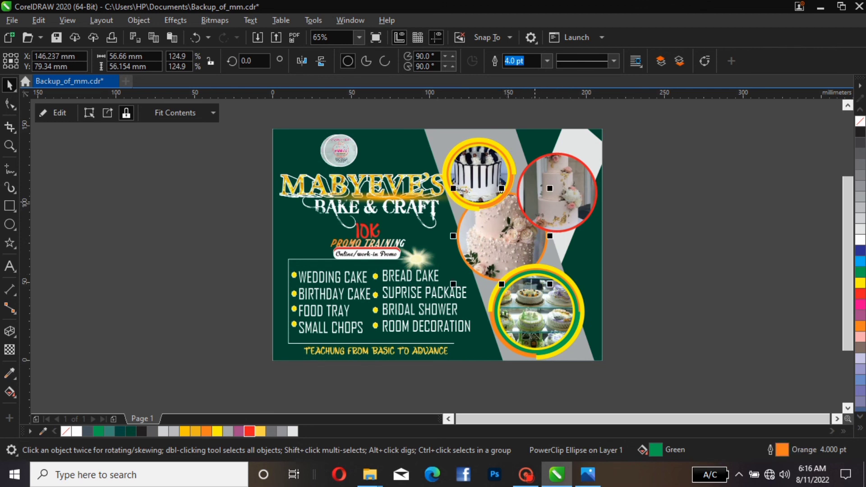
left_click_drag(550, 188, 544, 193)
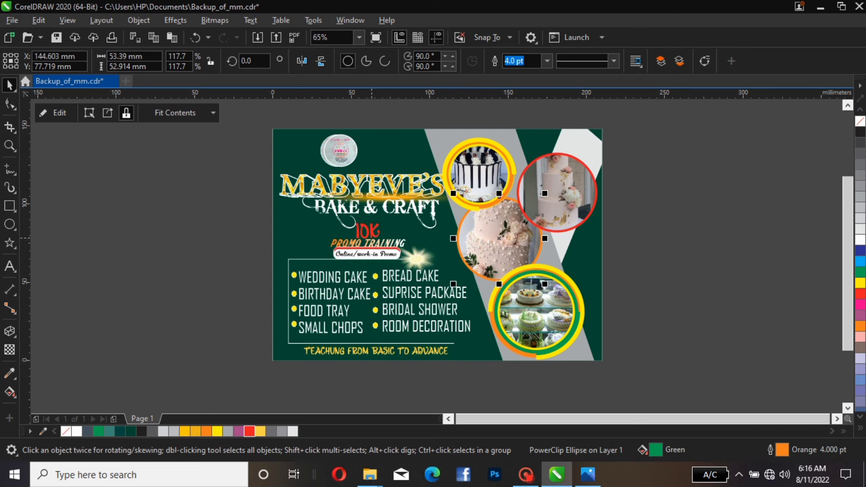
Select the MABYEVE'S title and nudge it upward
left_click(366, 232)
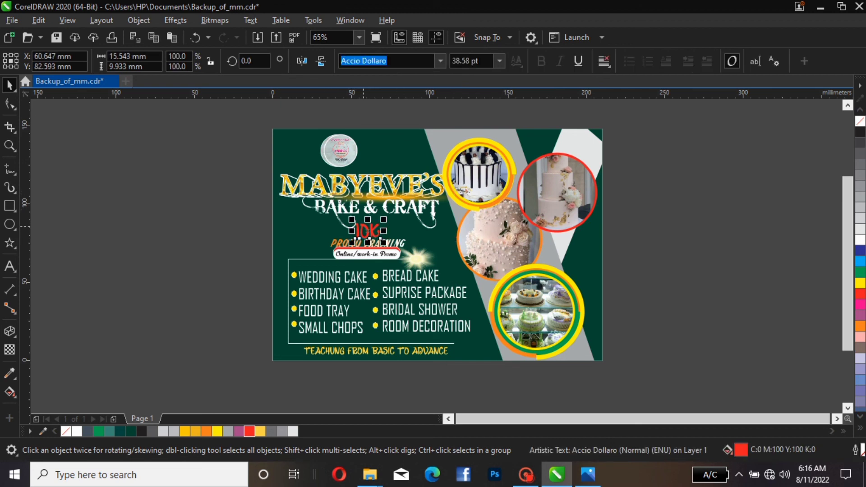
left_click(365, 189)
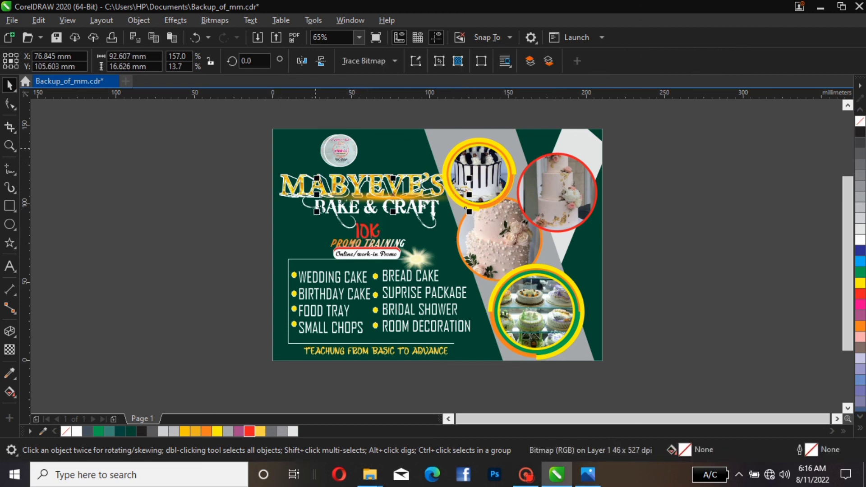
left_click(338, 135)
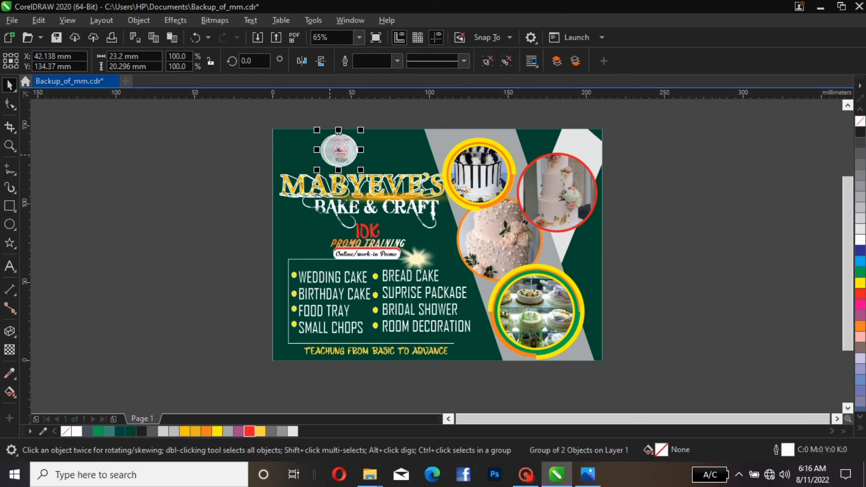
left_click(280, 193)
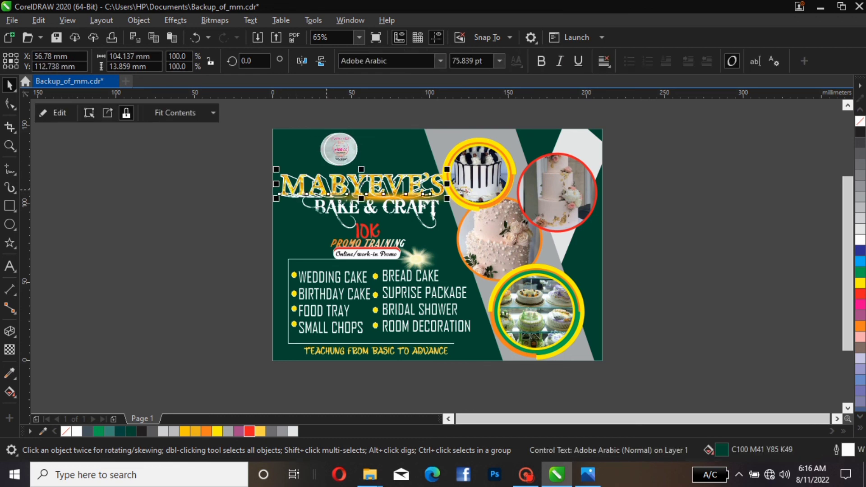
key("Up")
key("Up")
key("Up")
key("Up")
key("Up")
key("Up")
key("Up")
key("Up")
key("Up")
key("Up")
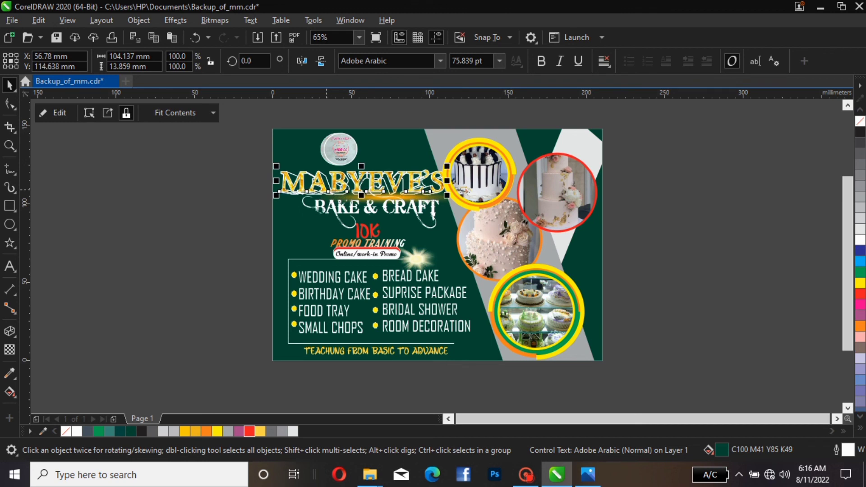
Undo the title nudges
key("ctrl+z")
key("ctrl+z")
key("ctrl+z")
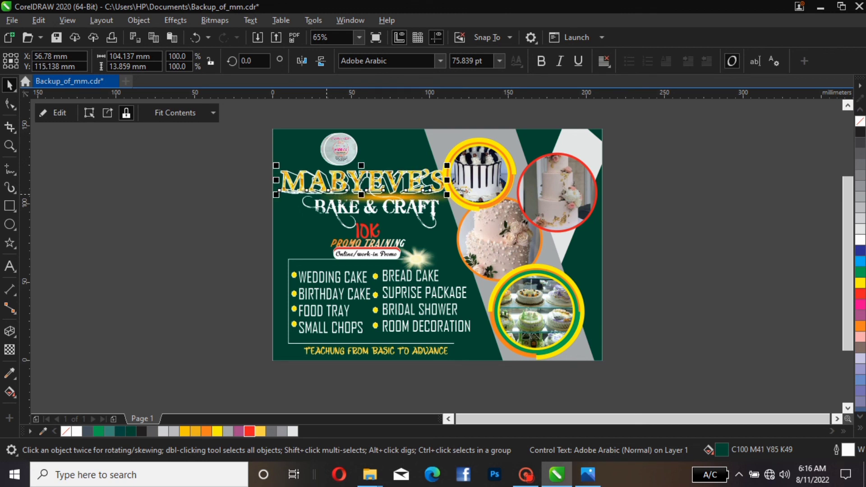
key("ctrl+z")
key("ctrl+z")
key("ctrl+z")
key("ctrl+z")
key("ctrl+z")
key("ctrl+z")
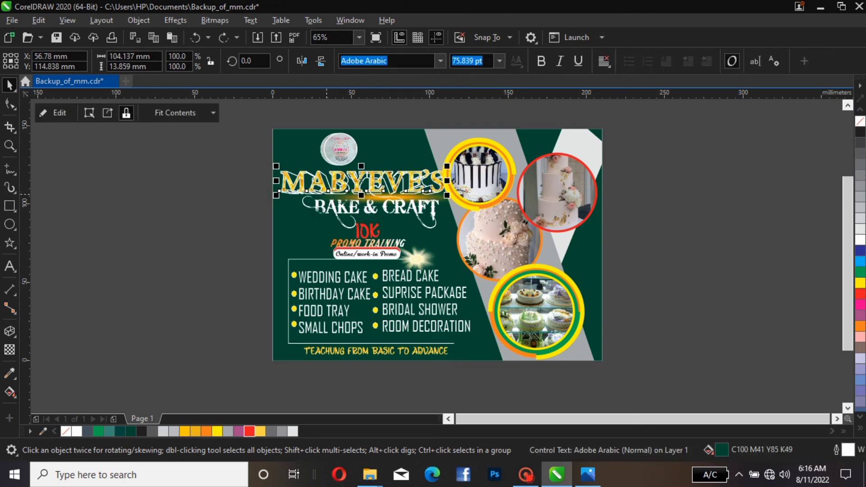
key("ctrl+z")
key("ctrl+z")
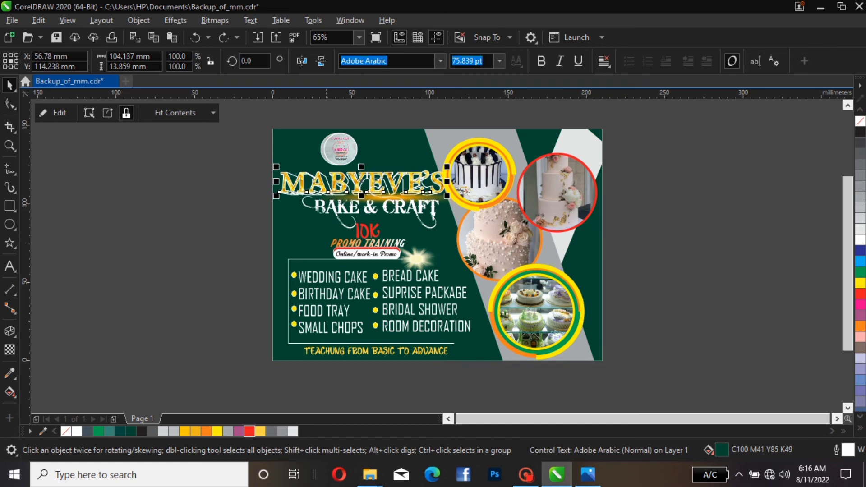
Select the MABYEVE'S title, BAKE & CRAFT and related heading objects and nudge them up and slightly left
left_click_drag(244, 143, 467, 225)
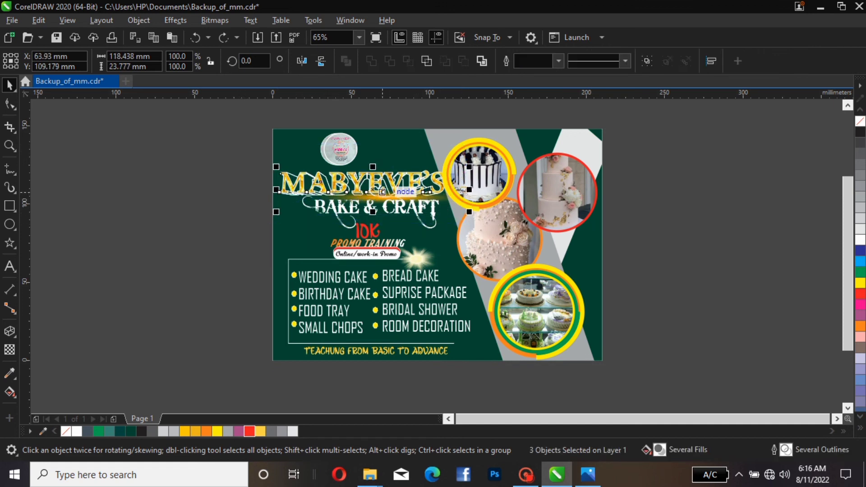
left_click_drag(231, 154, 459, 232)
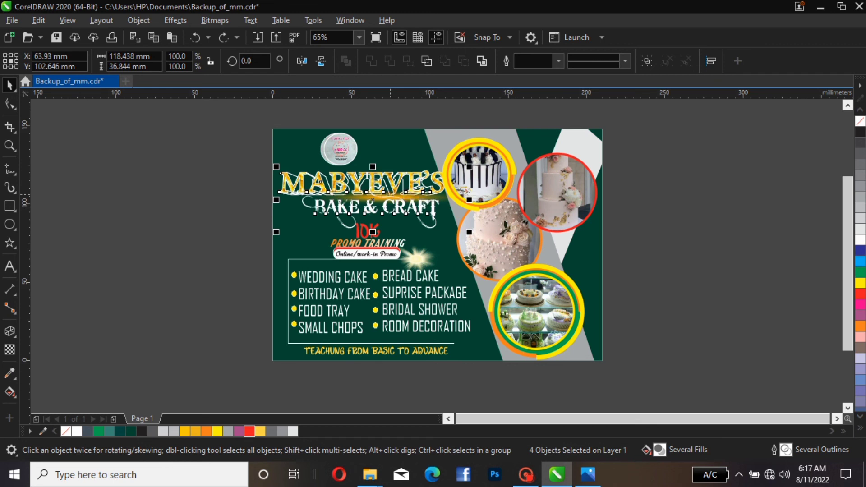
key("Up")
key("Up")
key("Up")
key("Up")
key("Up")
key("Up")
key("Up")
key("Up")
key("Up")
key("Up")
key("Up")
key("Up")
key("Up")
key("Up")
key("Up")
key("Up")
key("Up")
key("Up")
key("Up")
key("Up")
key("Up")
key("Up")
key("Up")
key("Up")
key("Up")
key("Up")
key("Up")
key("Up")
key("Up")
key("Up")
key("Up")
key("Up")
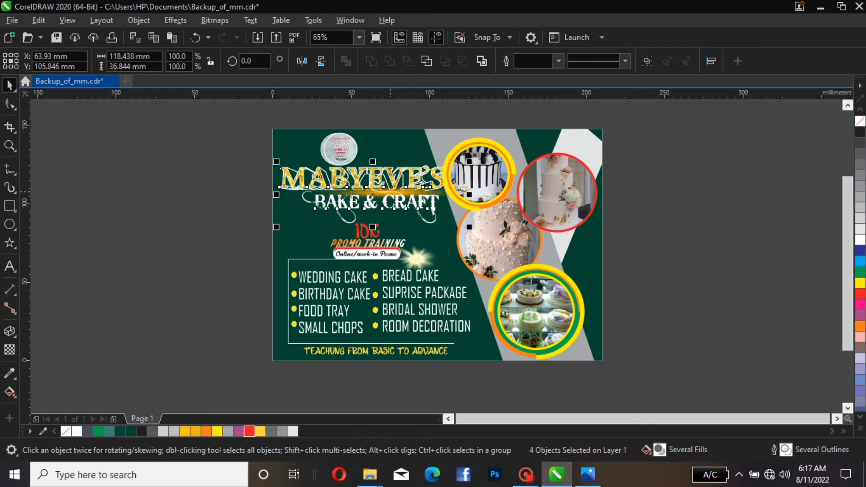
key("Left")
key("Left")
key("Left")
key("Left")
key("Left")
key("Left")
key("Left")
key("Left")
key("Left")
key("Left")
key("Left")
key("Left")
key("Left")
key("Left")
key("Left")
key("Left")
key("Left")
key("Left")
key("Left")
key("Left")
key("Left")
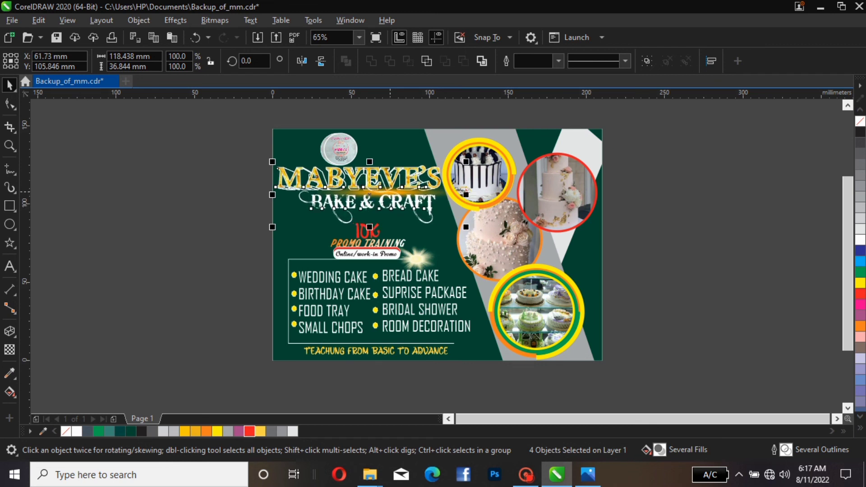
key("Escape")
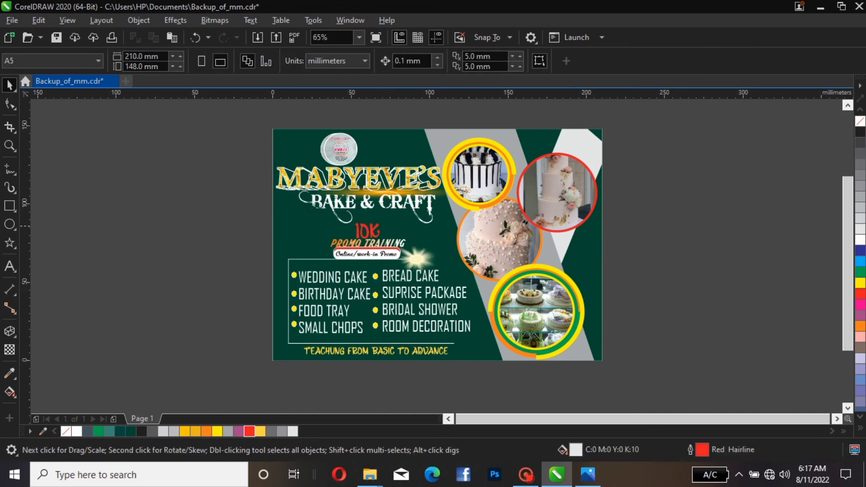
Select the 10K and PROMO TRAINING texts and nudge them upward
left_click_drag(247, 211, 438, 266)
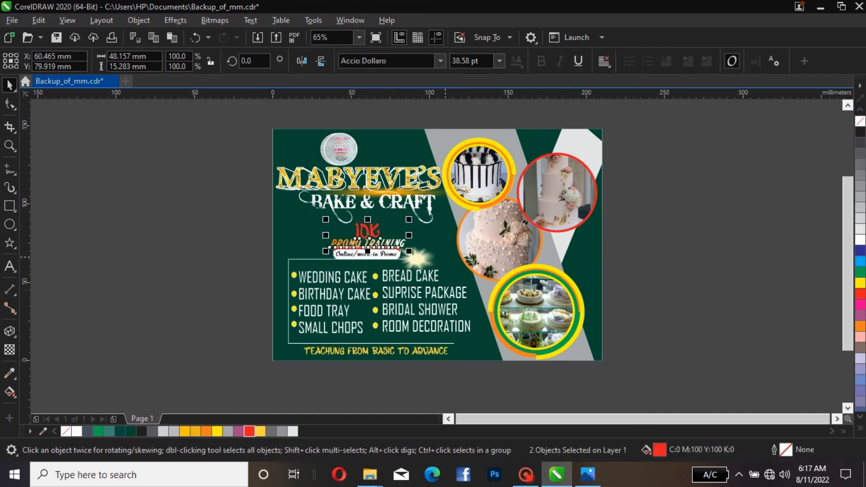
key("Up")
key("Up")
key("Up")
key("Up")
key("Up")
key("Up")
key("Up")
key("Up")
key("Up")
key("Up")
key("Up")
key("Up")
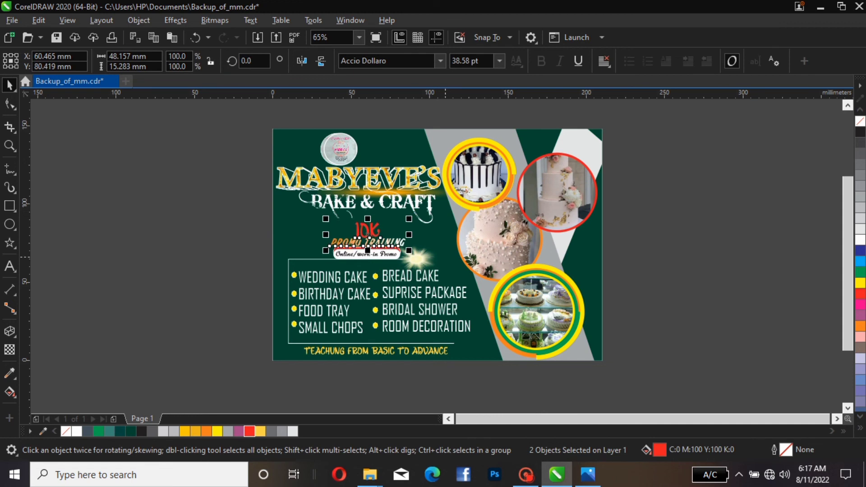
key("Up")
key("Escape")
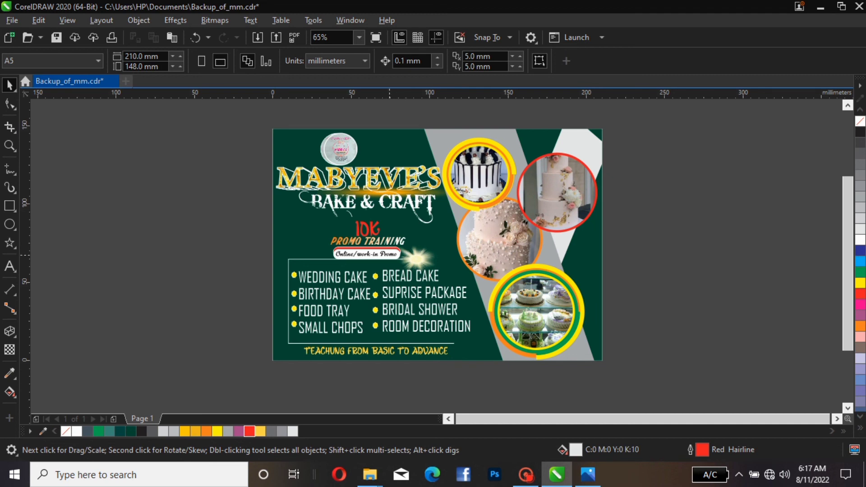
Inspect the heading texts and title decorations by selecting each in turn
left_click(365, 227)
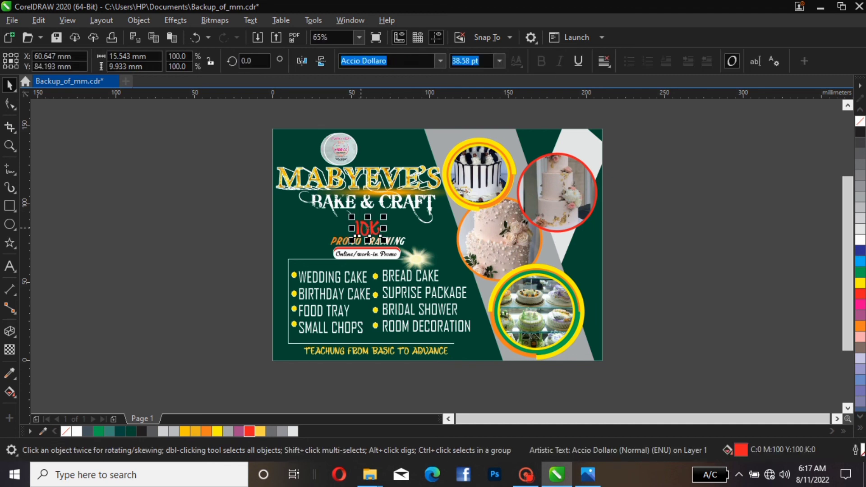
left_click(363, 239)
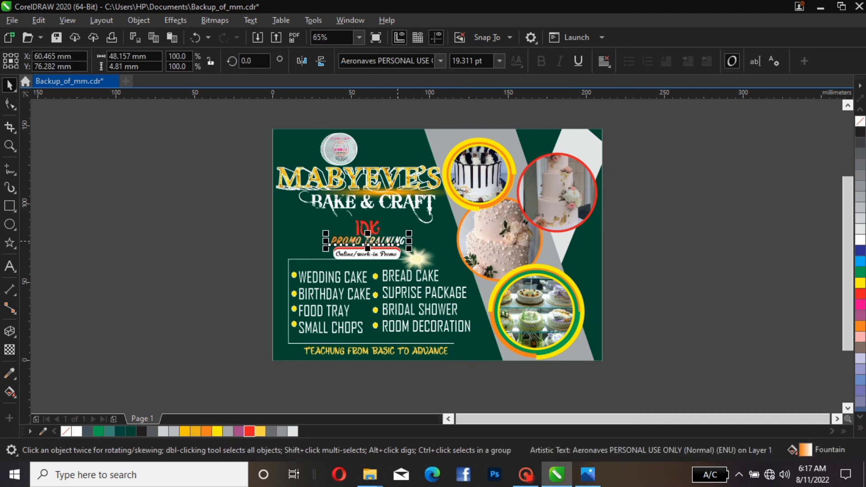
left_click(395, 247)
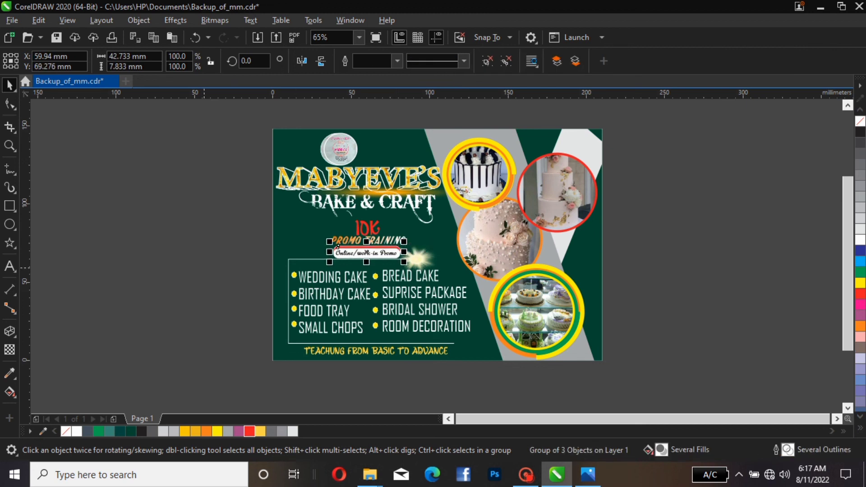
left_click(367, 227)
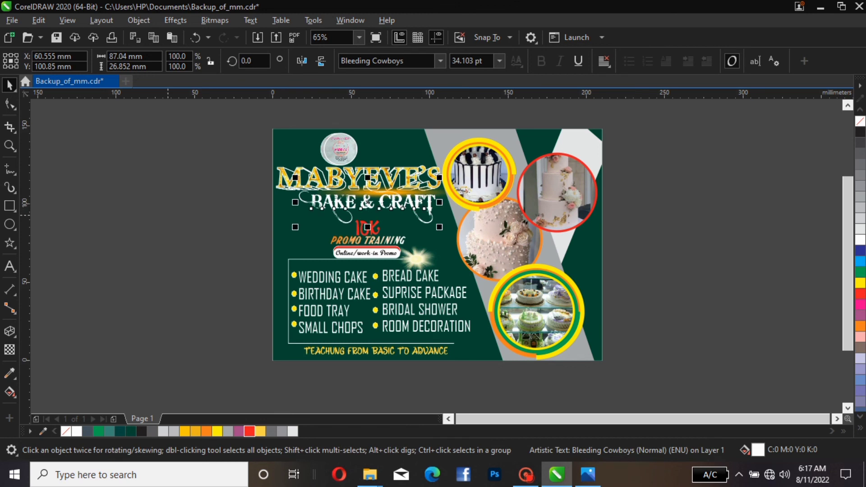
key("Escape")
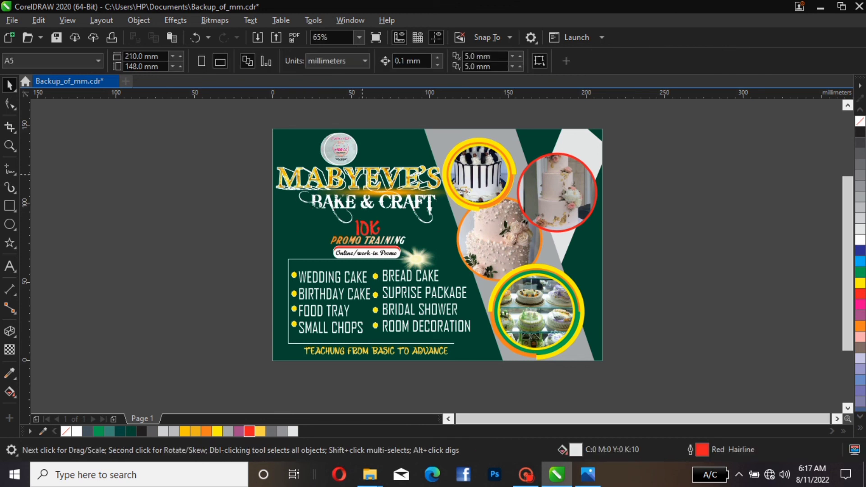
left_click(370, 178)
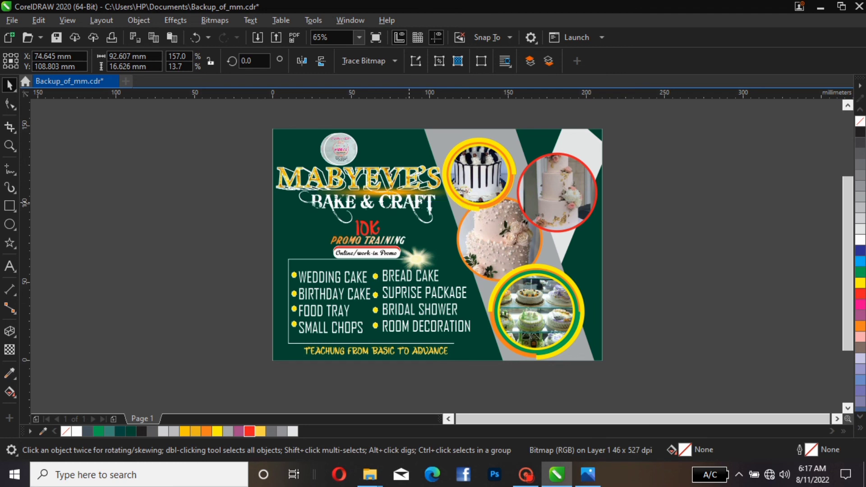
left_click(392, 177)
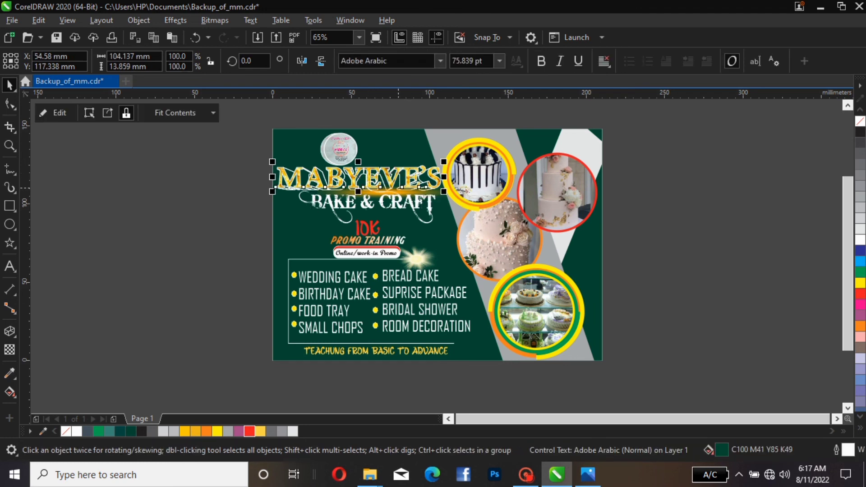
left_click(398, 188)
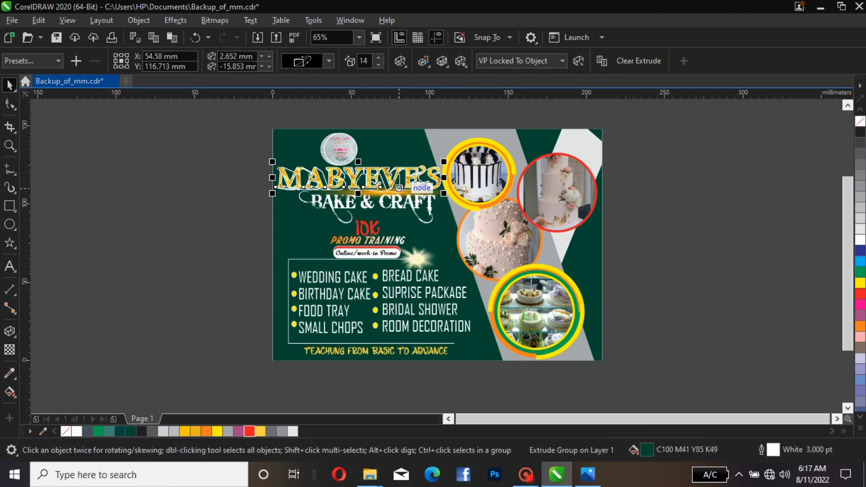
key("Escape")
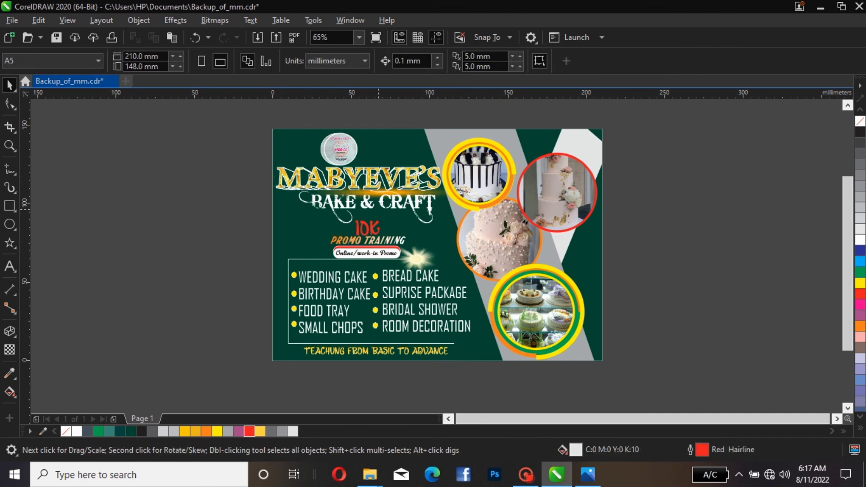
left_click(379, 209)
mouse_move(376, 205)
left_mouse_down()
mouse_move(377, 212)
mouse_move(371, 199)
left_mouse_up()
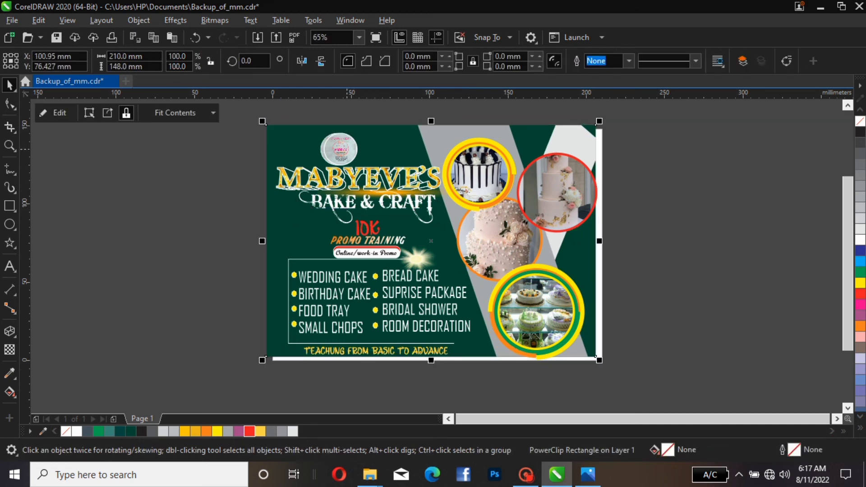
Move the BAKE & CRAFT text slightly down beneath the MABYEVE'S title
double_click(362, 202)
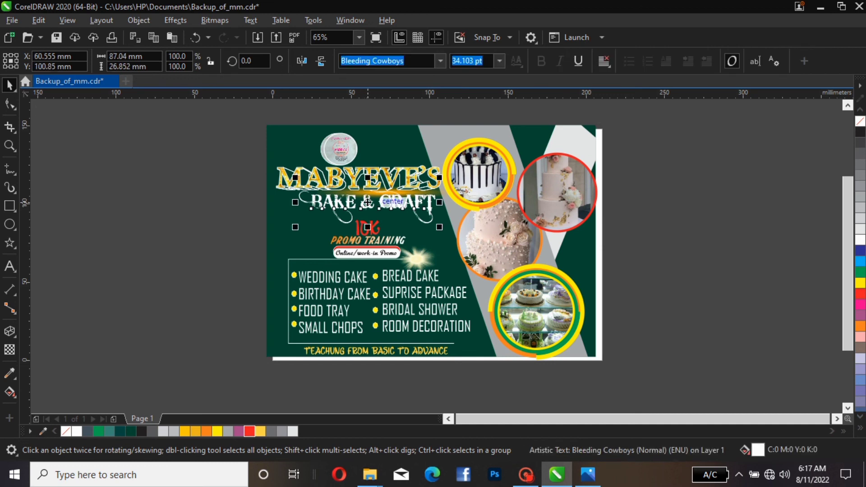
left_click_drag(369, 202, 362, 206)
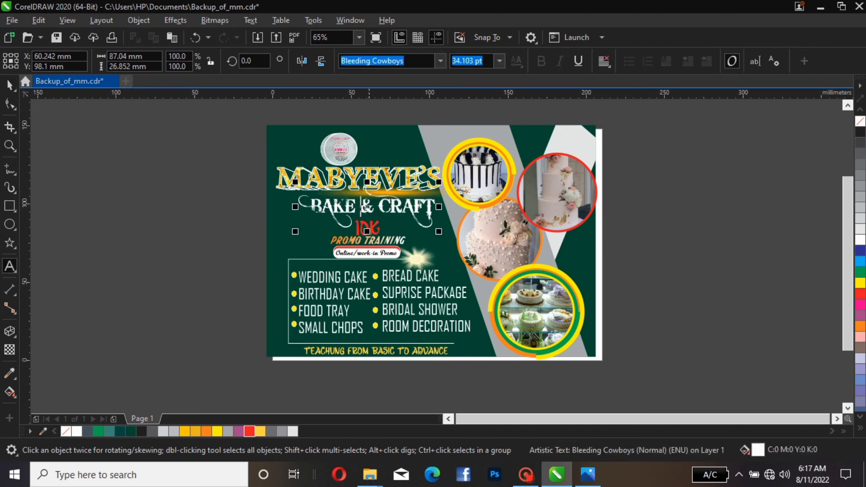
key("ctrl+space")
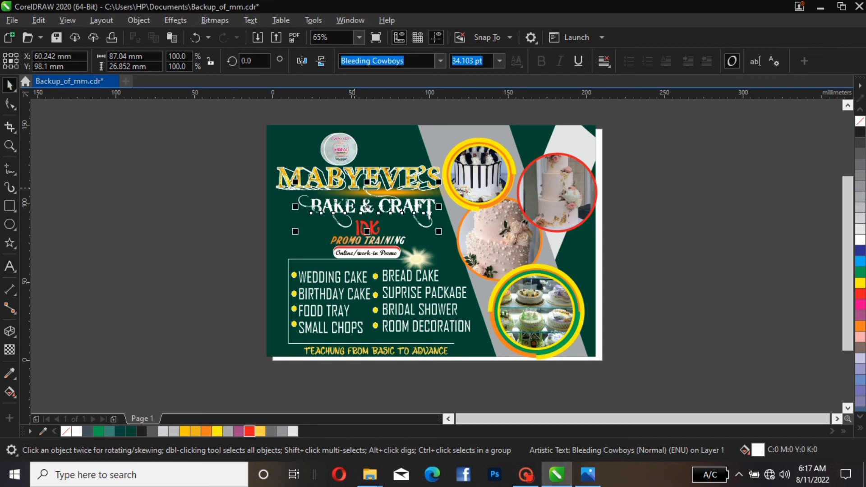
Select the swirl ornament bitmap under the title and nudge it upward
left_click(462, 204)
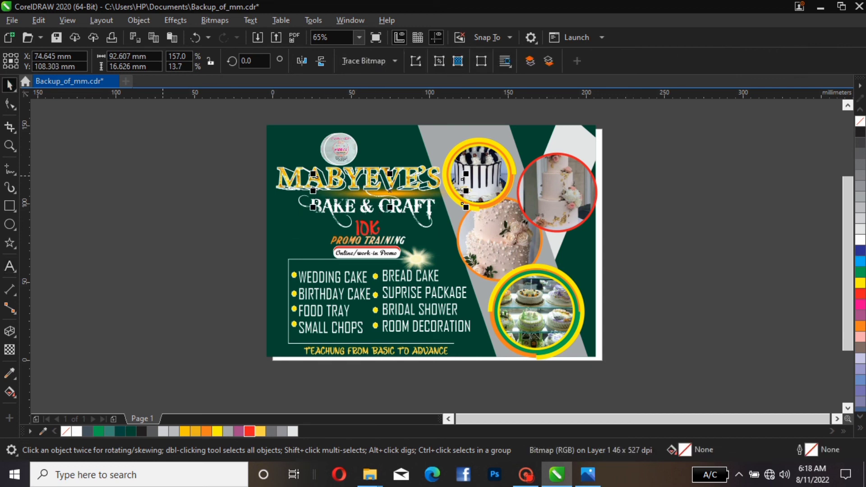
left_click(195, 178)
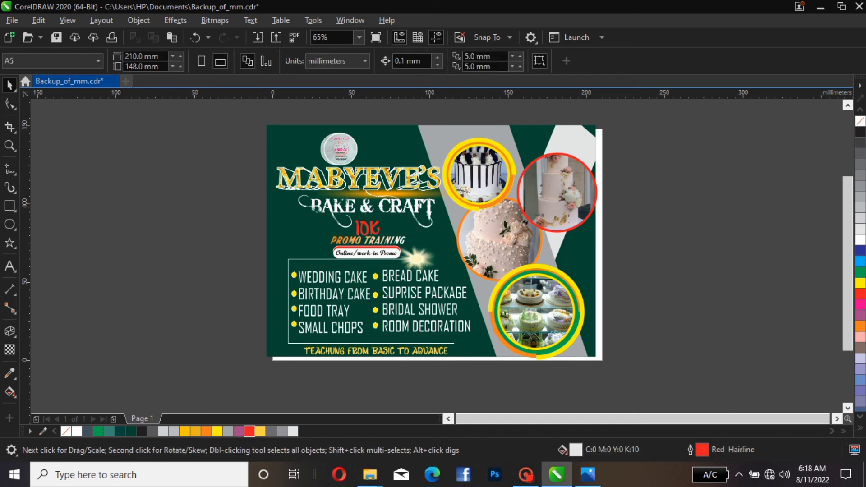
left_click(401, 197)
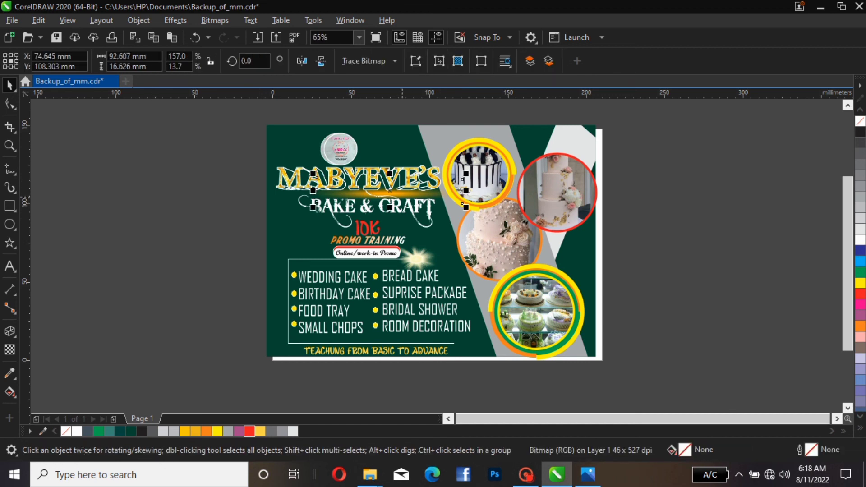
key("Up")
key("Up")
key("Up")
key("Up")
key("Up")
key("Up")
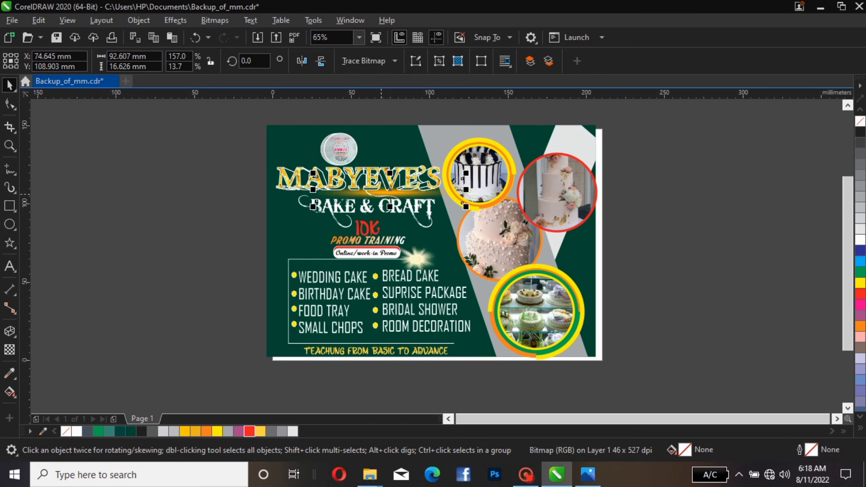
Nudge the swirl ornament bitmap beneath BAKE & CRAFT down slightly, then deselect
left_click(363, 177)
key("Down")
key("Down")
key("Down")
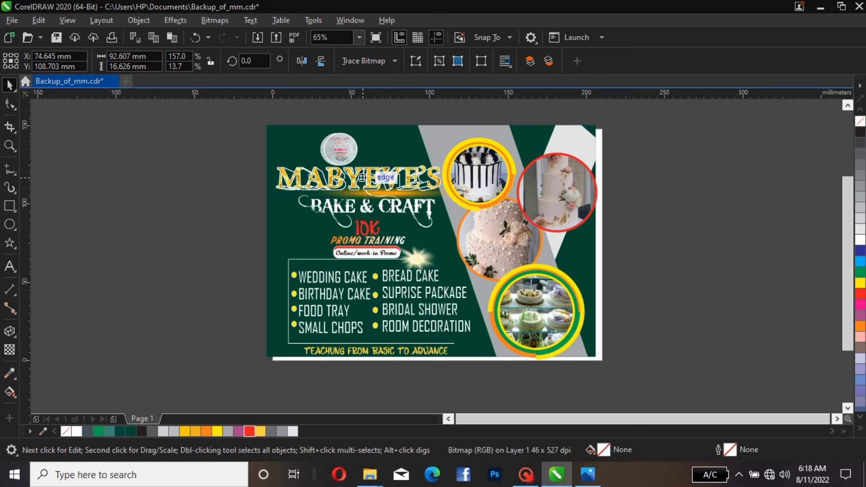
key("Down")
key("Down")
key("Down")
key("Down")
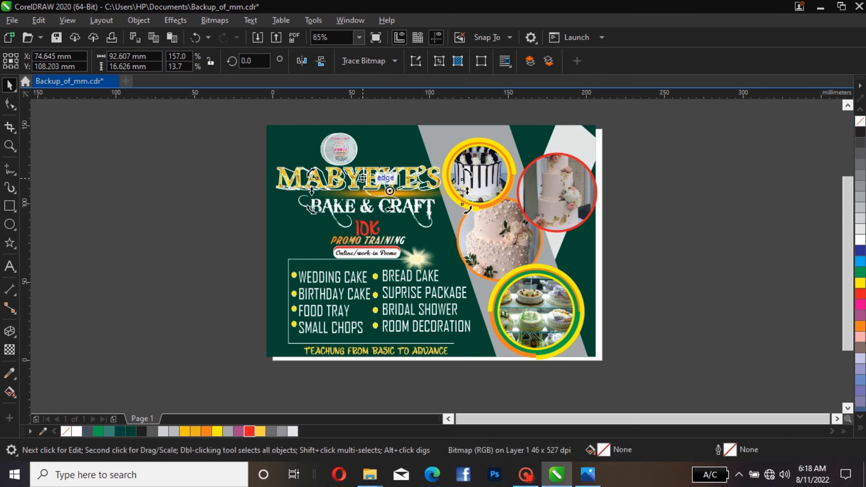
left_click(358, 173)
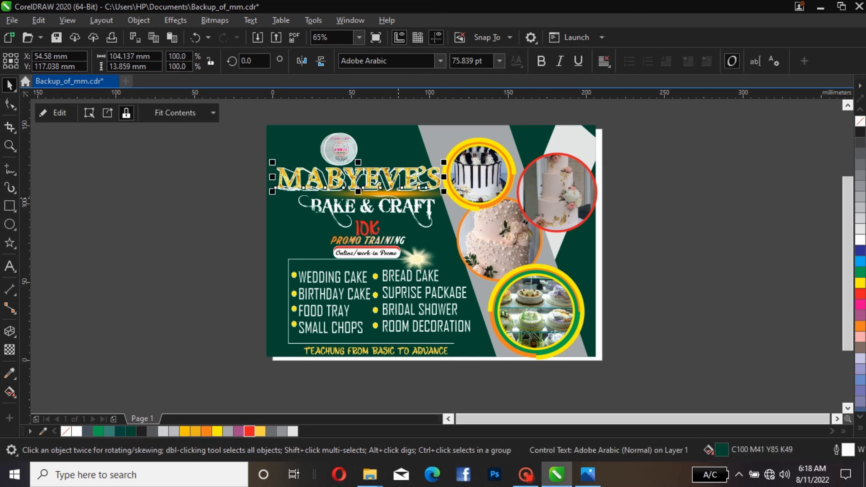
left_click(398, 192)
key("Down")
key("Down")
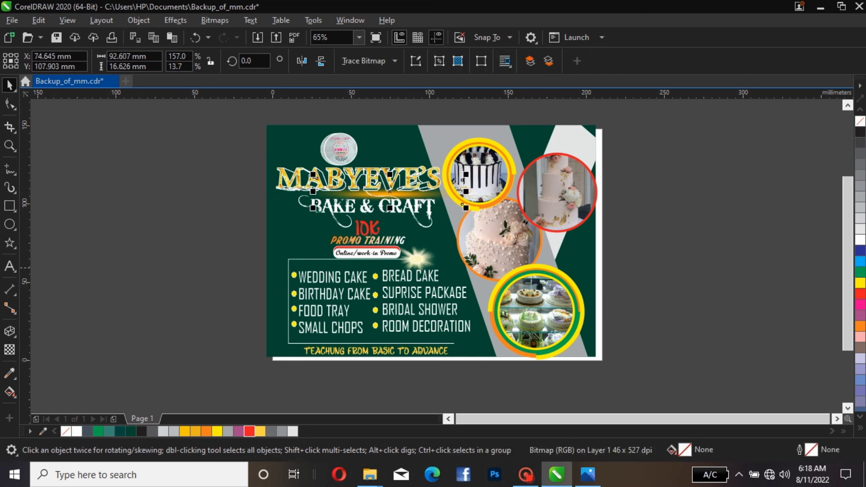
left_click(443, 273)
key("Escape")
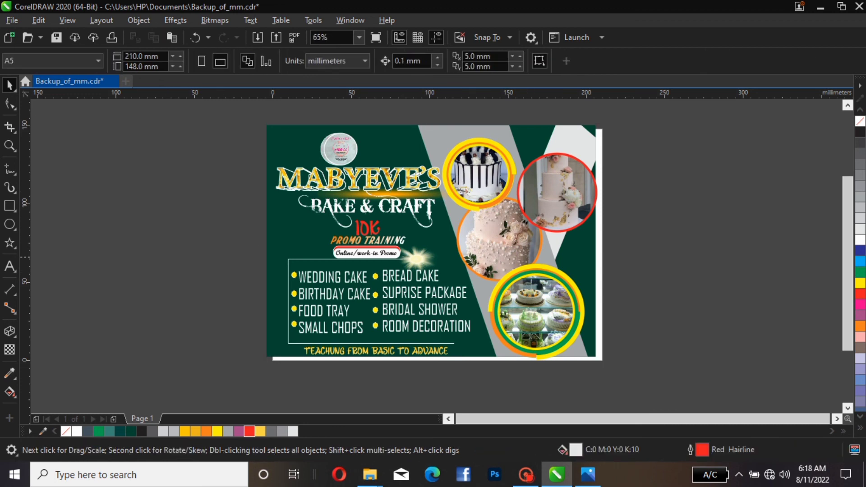
Center the green background PowerClip rectangle on the page
left_click(571, 256)
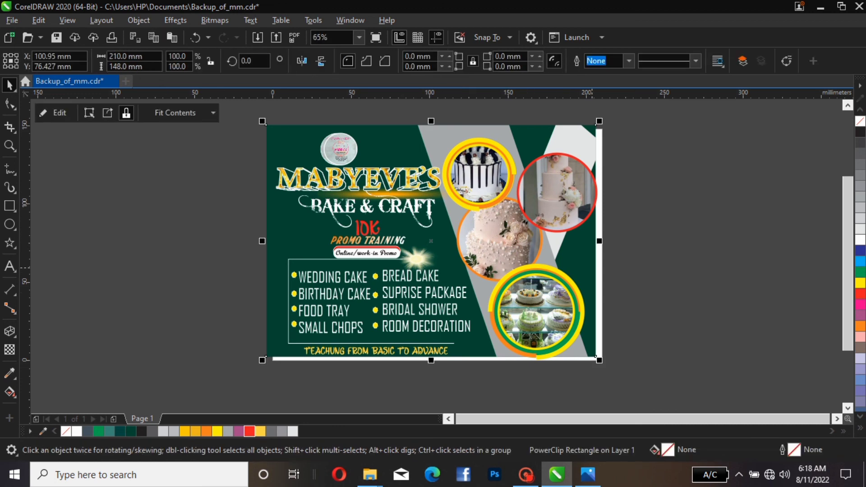
key("p")
key("Escape")
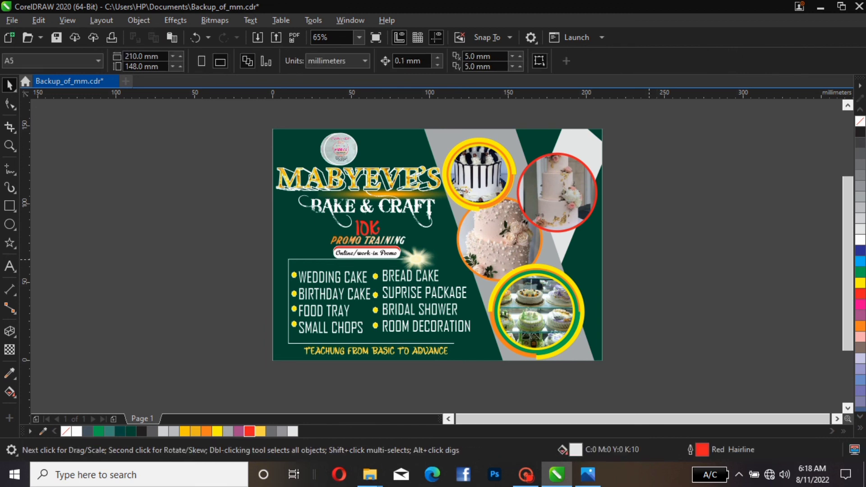